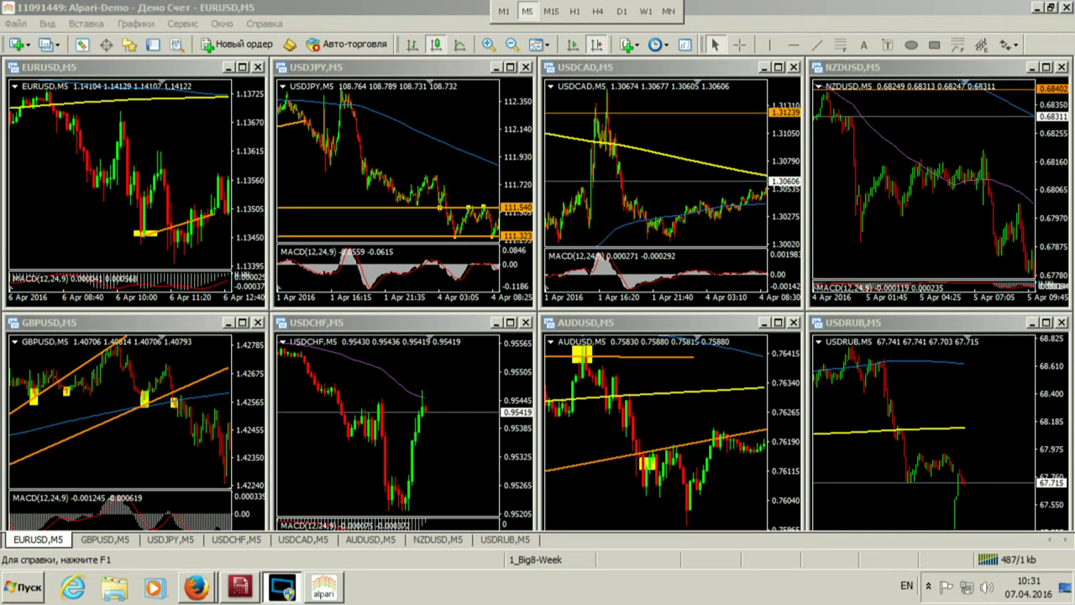
Step: Maximize the EURUSD M5 chart so it replaces the eight-chart tiled layout
{"action": "left_click", "coordinate": [148, 117]}
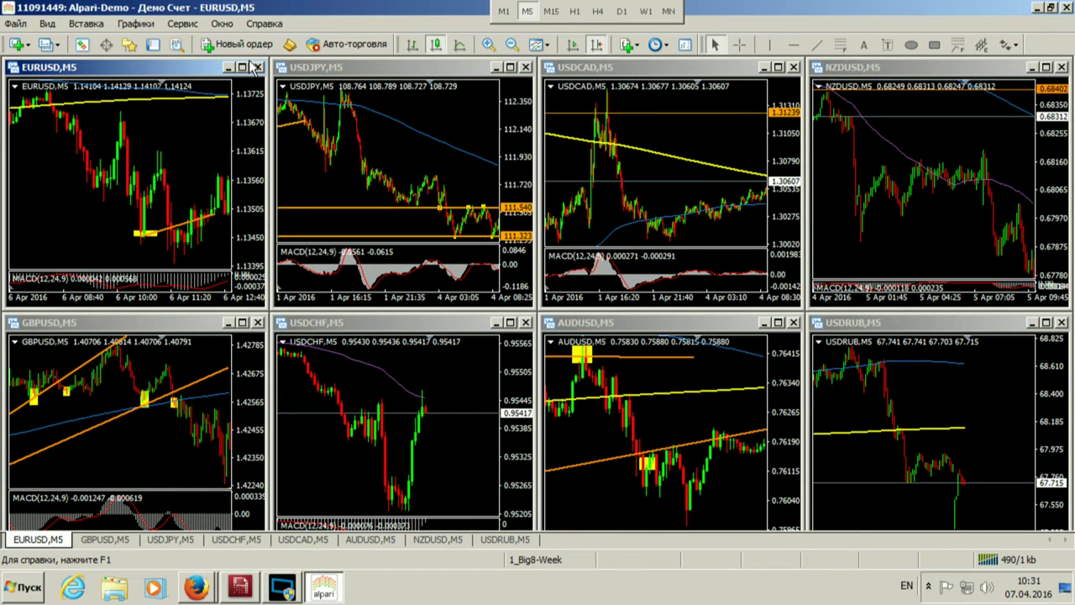
{"action": "left_click", "coordinate": [242, 67]}
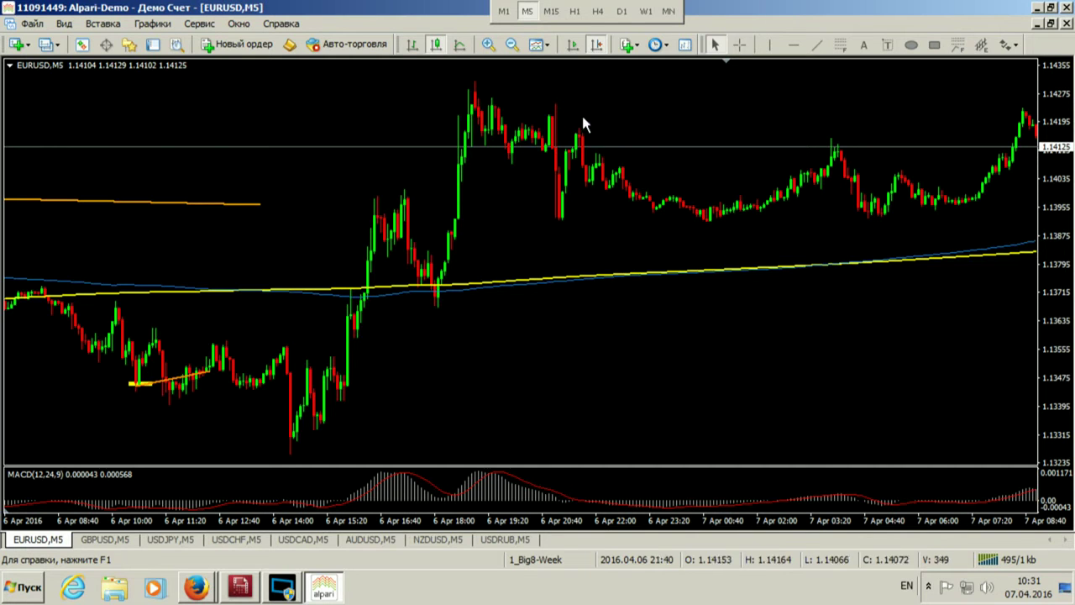
Step: Zoom out and scroll through recent EURUSD history, reading dates with the crosshair
{"action": "left_click", "coordinate": [511, 44]}
{"action": "middle_click", "coordinate": [554, 231]}
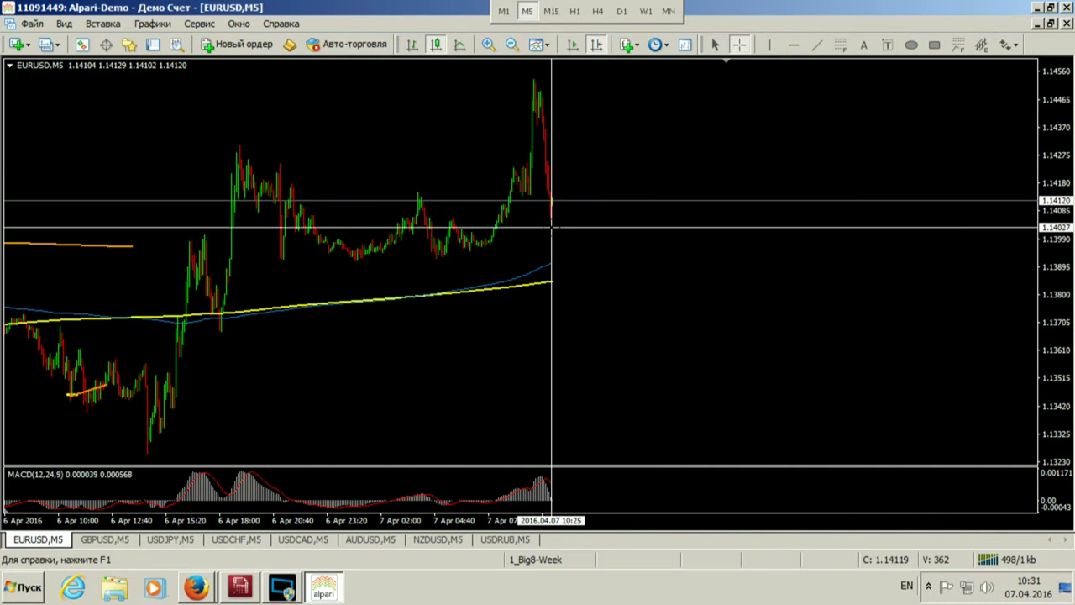
{"action": "middle_click", "coordinate": [553, 221]}
{"action": "scroll", "coordinate": [419, 213], "scroll_direction": "up", "scroll_amount": 10}
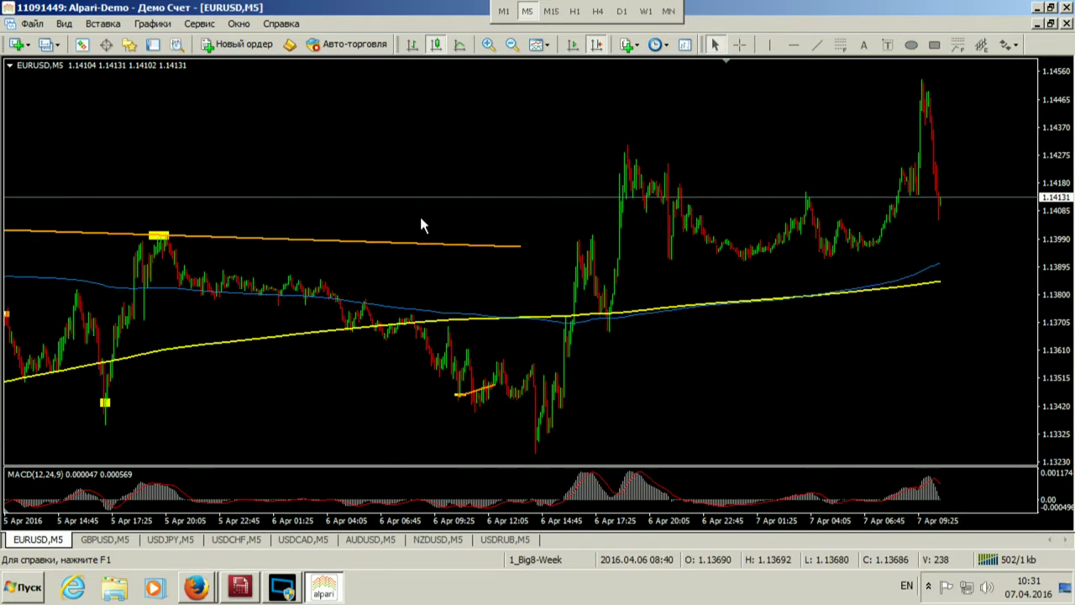
{"action": "middle_click", "coordinate": [397, 212]}
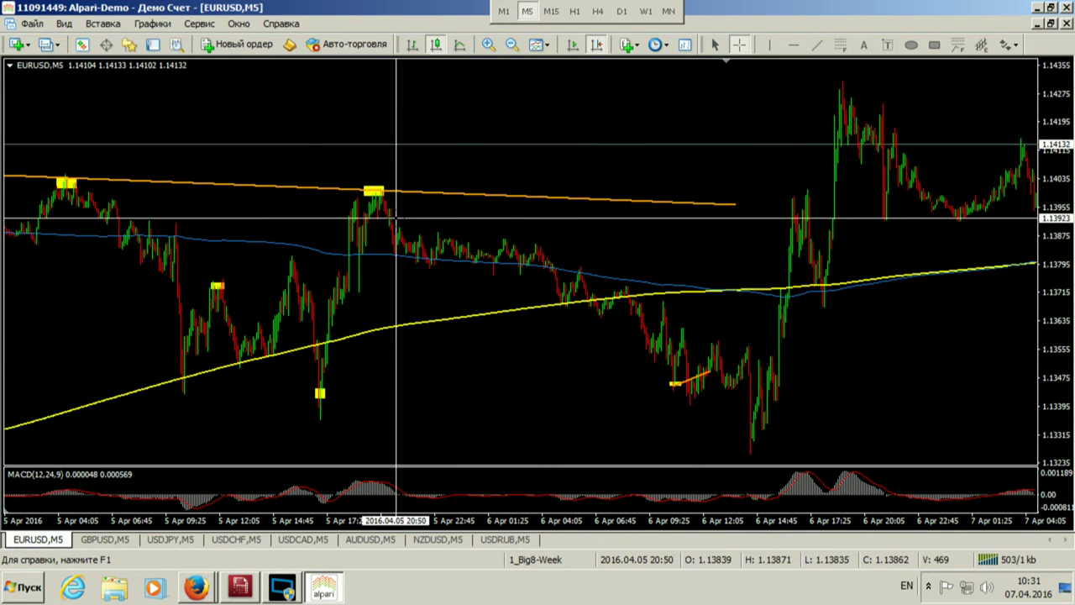
{"action": "scroll", "coordinate": [574, 302], "scroll_direction": "down", "scroll_amount": 10}
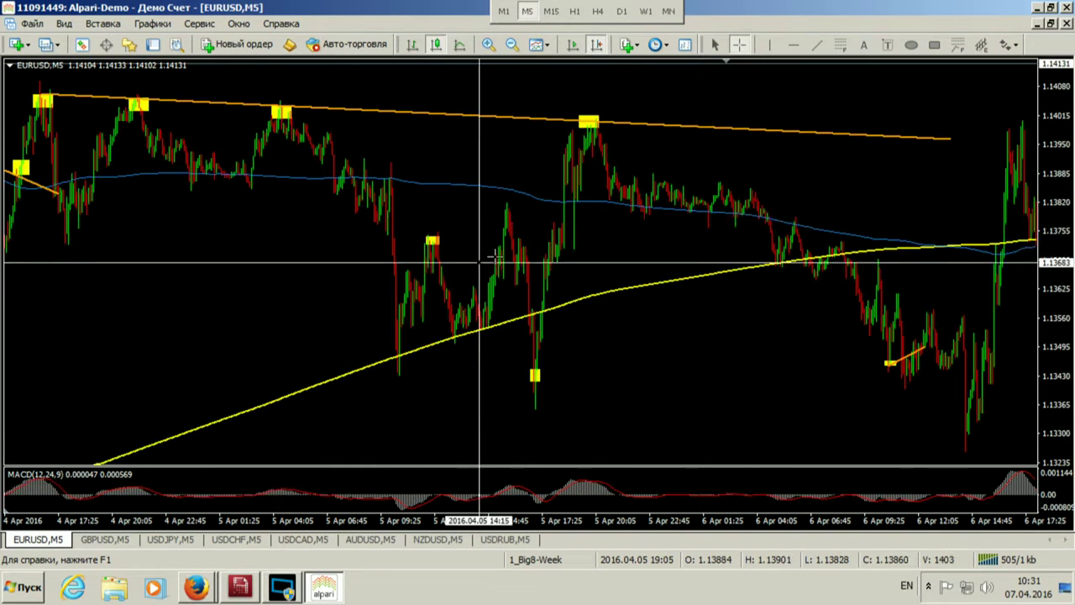
{"action": "scroll", "coordinate": [660, 241], "scroll_direction": "up", "scroll_amount": 8}
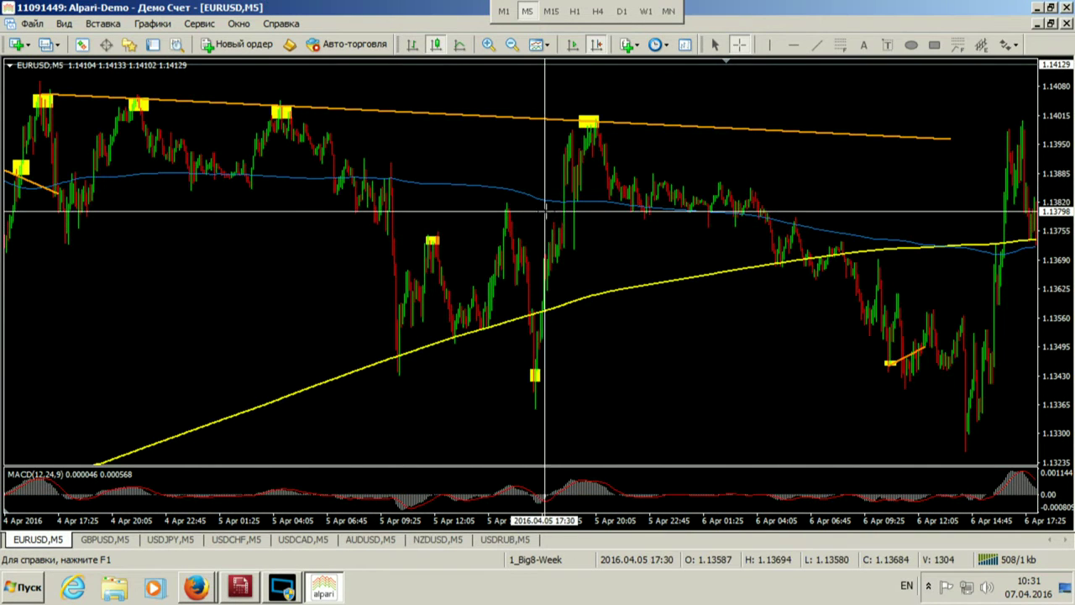
{"action": "scroll", "coordinate": [727, 204], "scroll_direction": "down", "scroll_amount": 3}
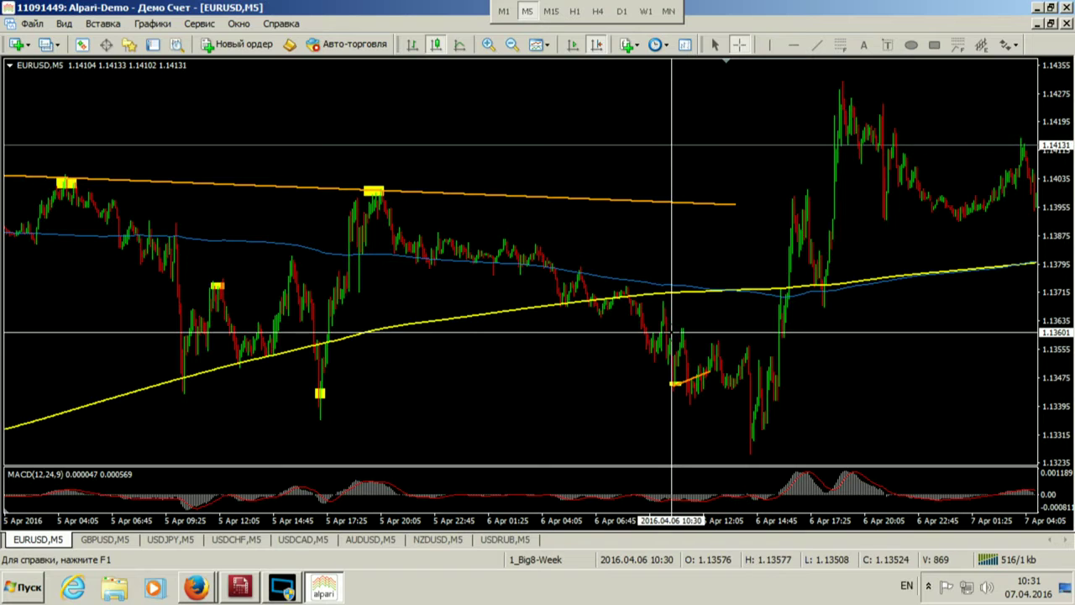
{"action": "key", "text": "Escape"}
Step: Zoom in on the 6 April bars around the short orange line, ready to draw a rectangle
{"action": "left_click_drag", "start_coordinate": [727, 322], "coordinate": [642, 326]}
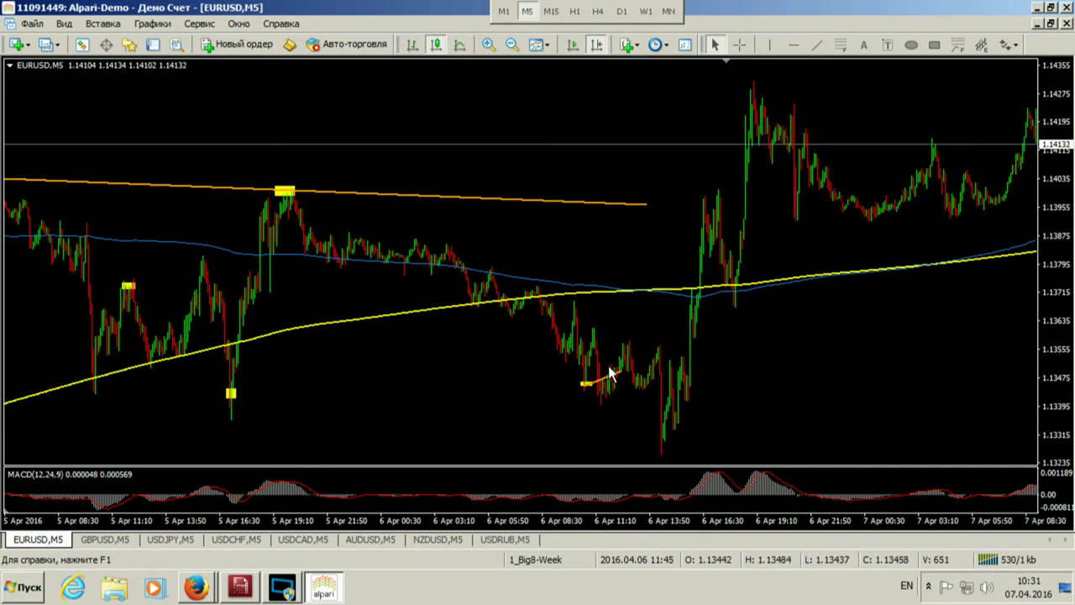
{"action": "left_click", "coordinate": [488, 45]}
{"action": "scroll", "coordinate": [535, 221], "scroll_direction": "down", "scroll_amount": 10}
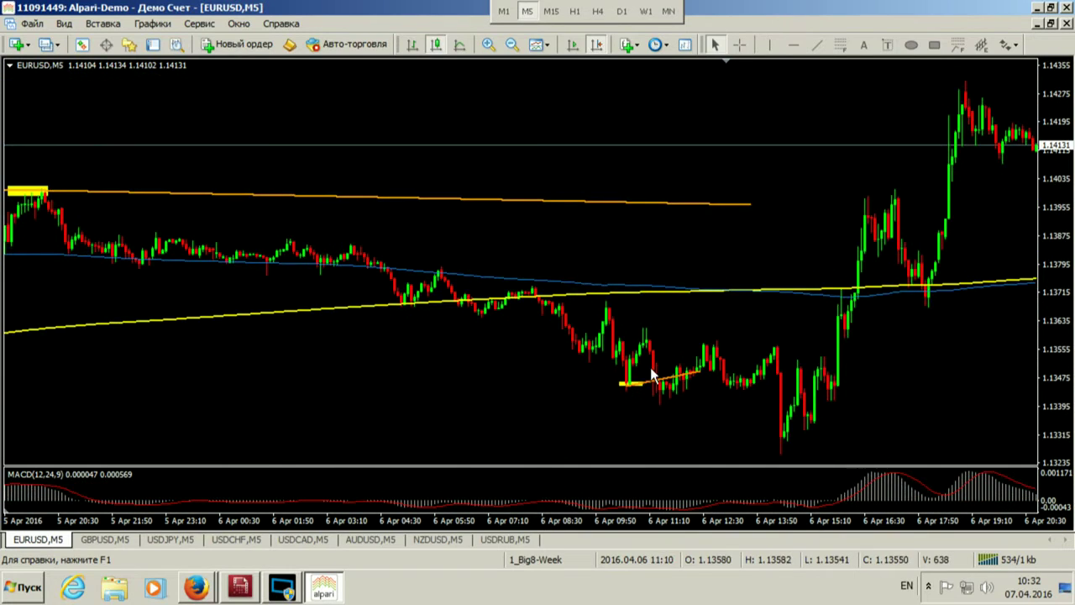
{"action": "left_click", "coordinate": [934, 45]}
Step: Undo the stray yellow rectangle and re-anchor the short orange trendline from the 6 April low near 1.1343
{"action": "left_click_drag", "start_coordinate": [636, 104], "coordinate": [984, 444]}
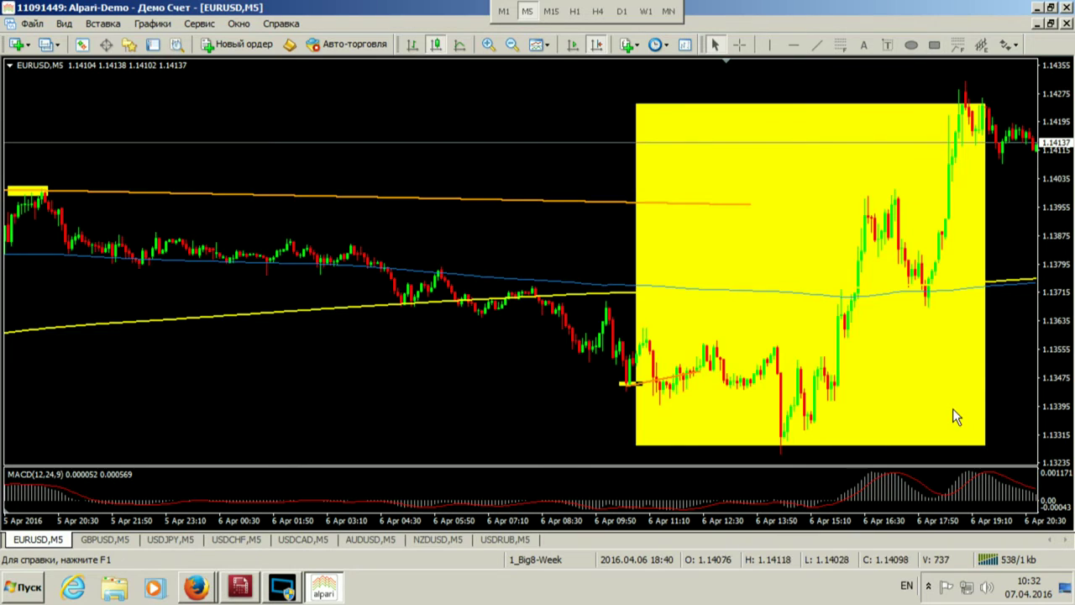
{"action": "key", "text": "ctrl+z"}
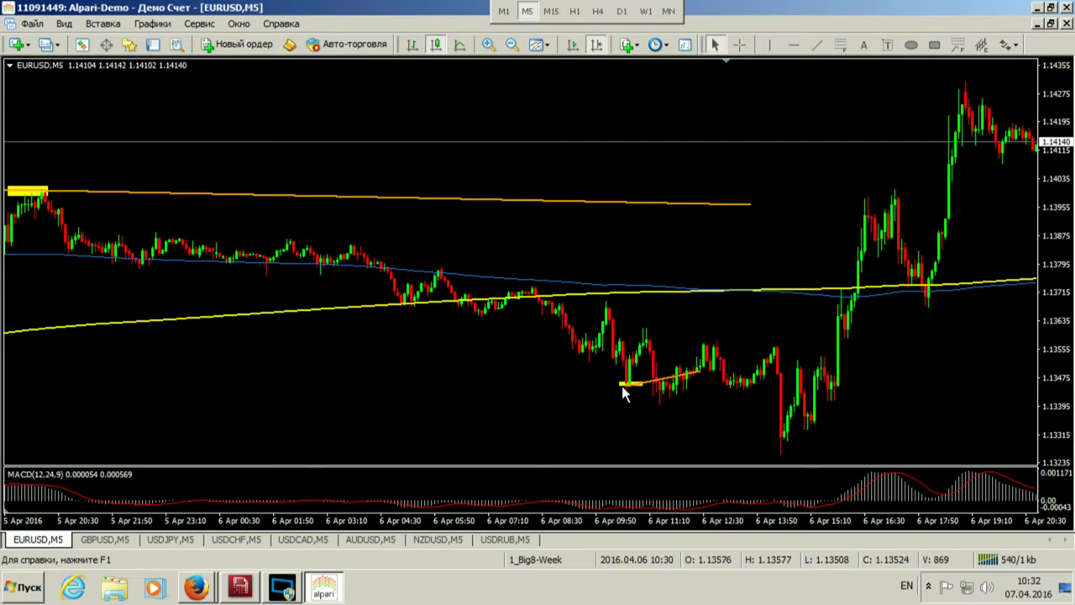
{"action": "mouse_move", "coordinate": [672, 379]}
{"action": "left_mouse_down"}
{"action": "mouse_move", "coordinate": [808, 335]}
{"action": "mouse_move", "coordinate": [659, 375]}
{"action": "mouse_move", "coordinate": [734, 344]}
{"action": "mouse_move", "coordinate": [686, 375]}
{"action": "left_mouse_up"}
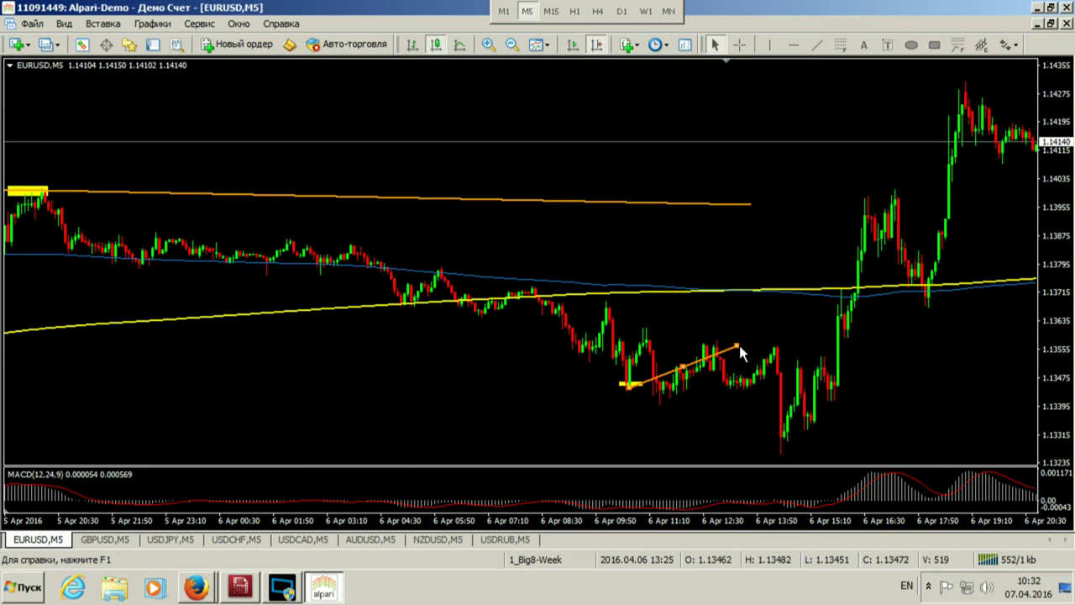
{"action": "left_click_drag", "start_coordinate": [737, 343], "coordinate": [691, 373]}
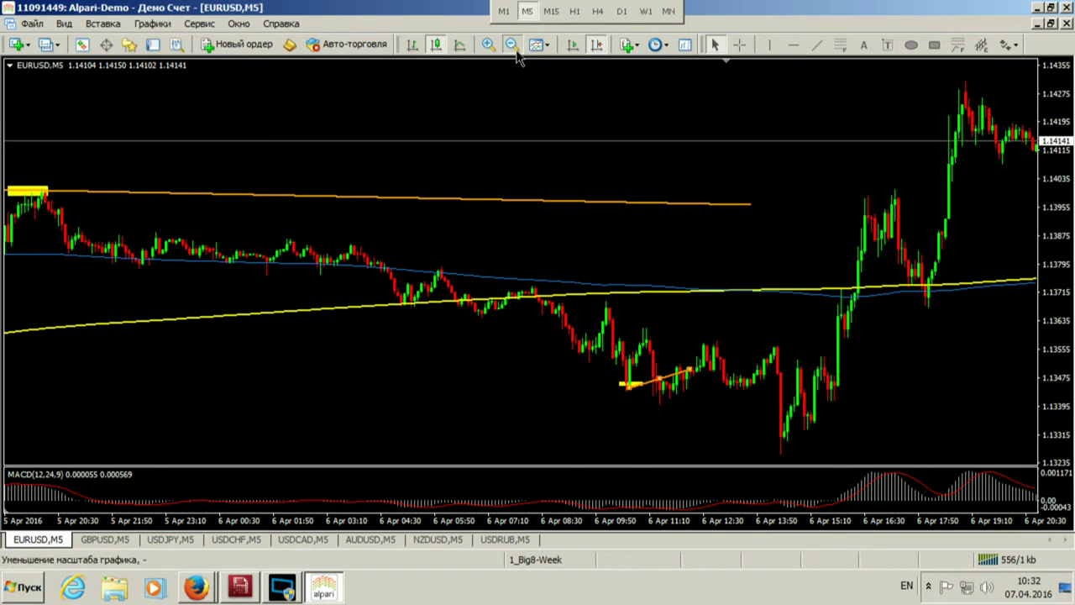
Step: Zoom out to early April to read prices, then zoom back in and pan to 5–7 April
{"action": "left_click", "coordinate": [512, 45]}
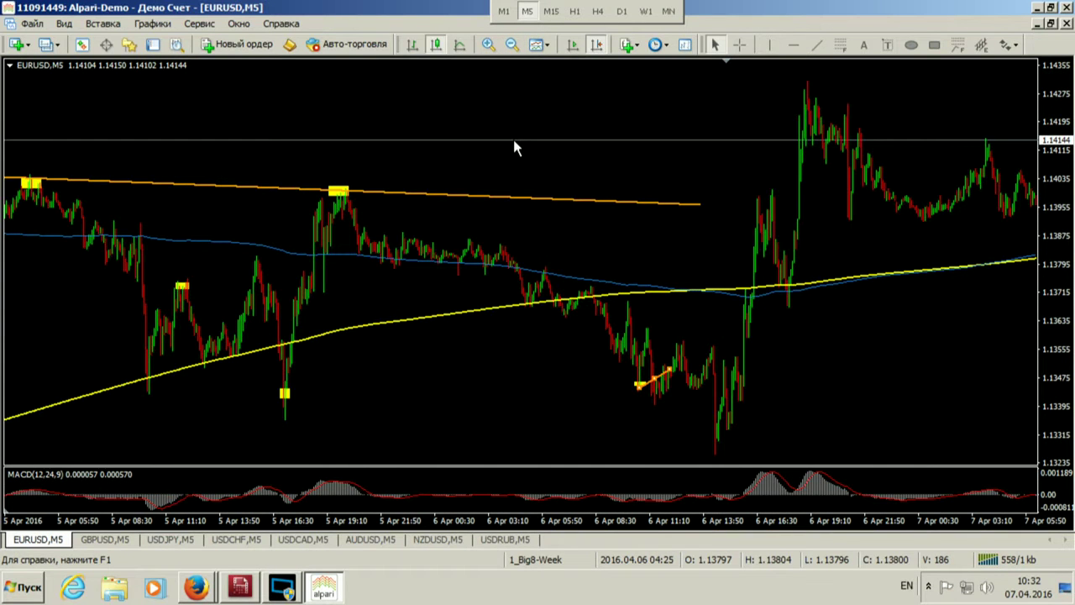
{"action": "scroll", "coordinate": [353, 135], "scroll_direction": "up", "scroll_amount": 2}
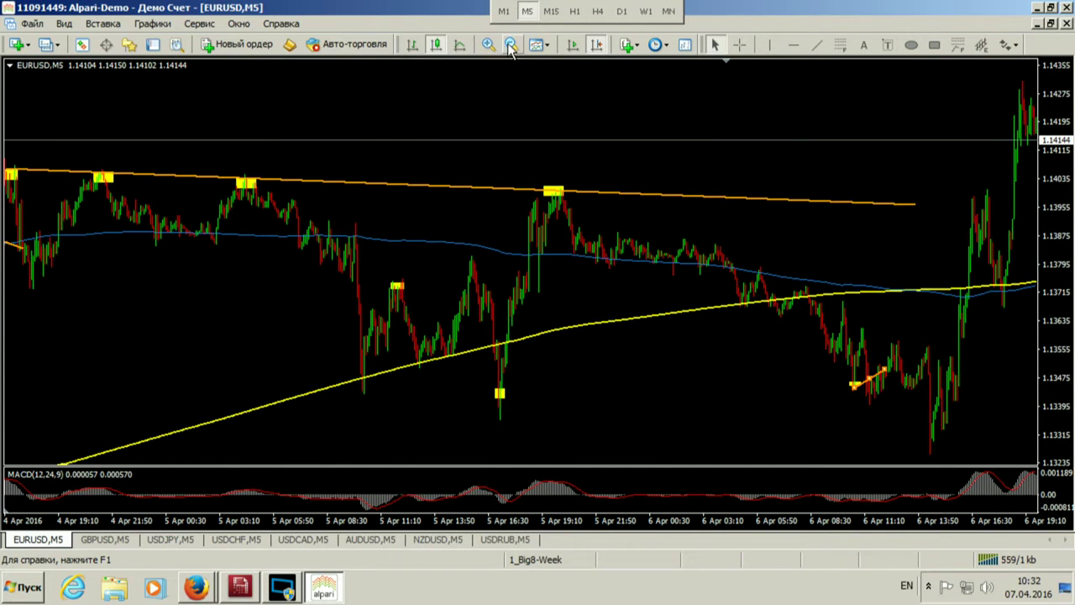
{"action": "left_click", "coordinate": [511, 44]}
{"action": "scroll", "coordinate": [511, 135], "scroll_direction": "up", "scroll_amount": 2}
{"action": "middle_click", "coordinate": [638, 373]}
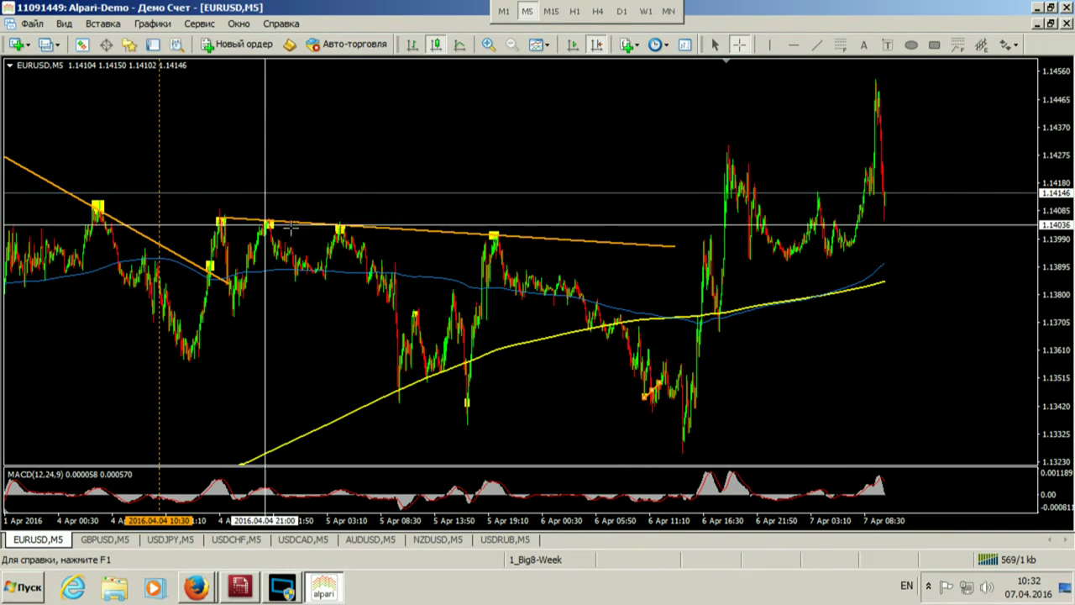
{"action": "key", "text": "Escape"}
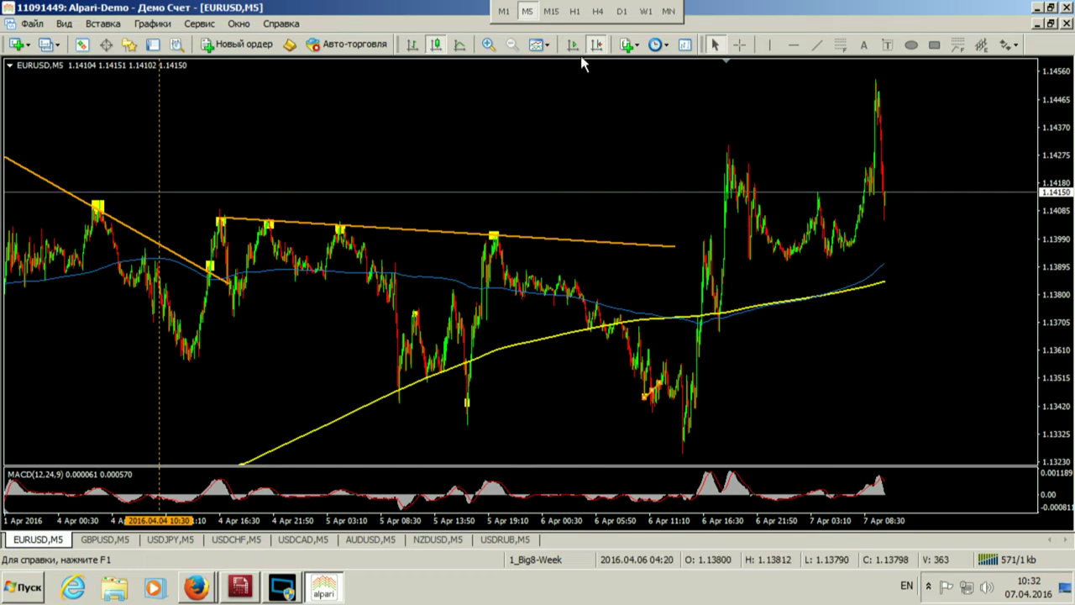
{"action": "left_click", "coordinate": [488, 44]}
{"action": "left_click_drag", "start_coordinate": [485, 118], "coordinate": [184, 117]}
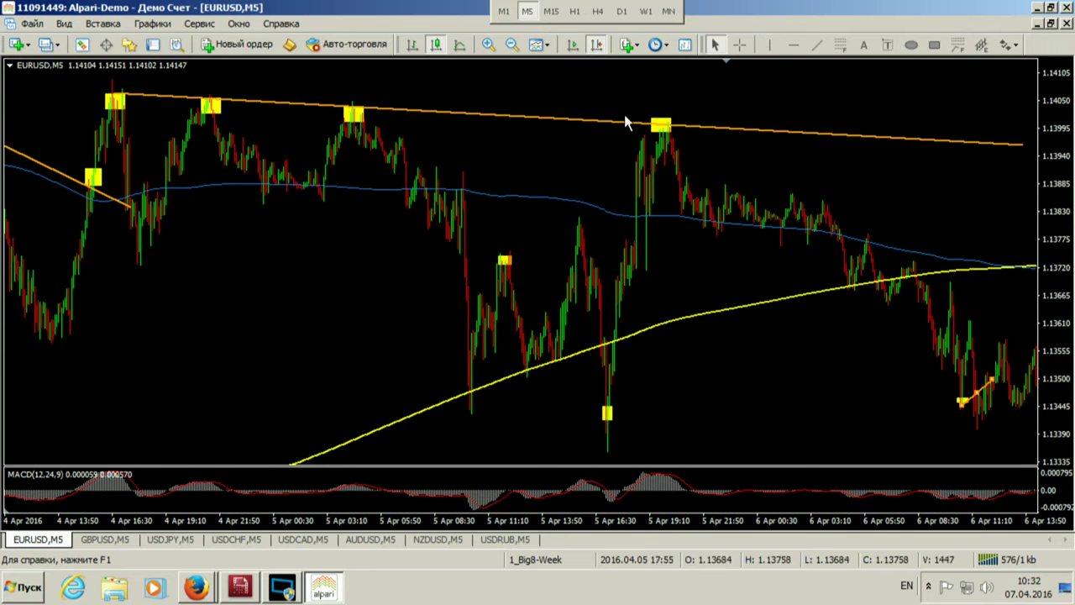
{"action": "left_click_drag", "start_coordinate": [768, 109], "coordinate": [569, 140]}
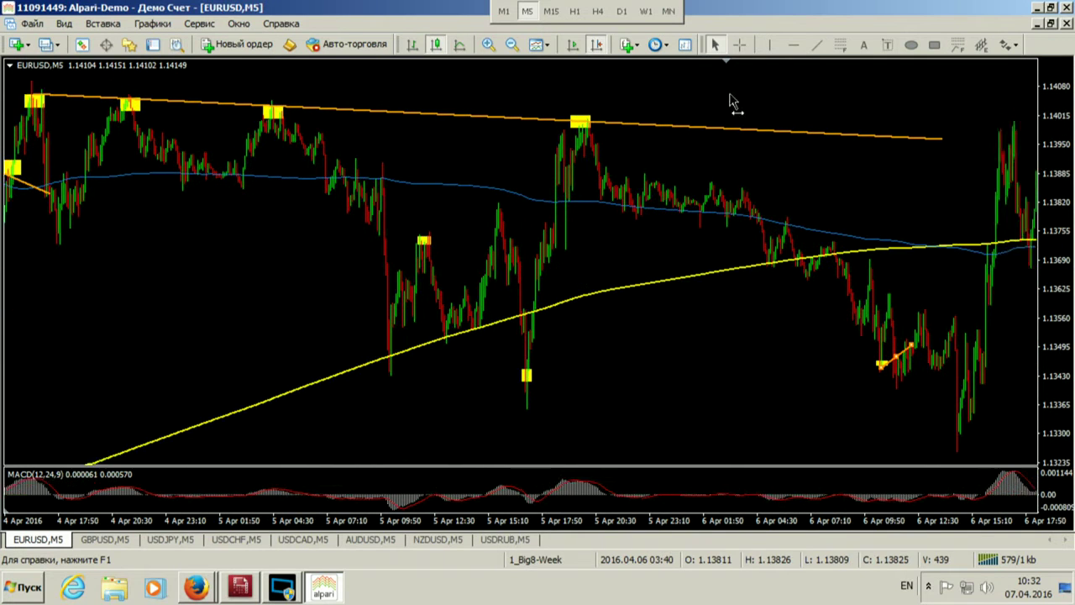
{"action": "left_click_drag", "start_coordinate": [732, 100], "coordinate": [574, 143]}
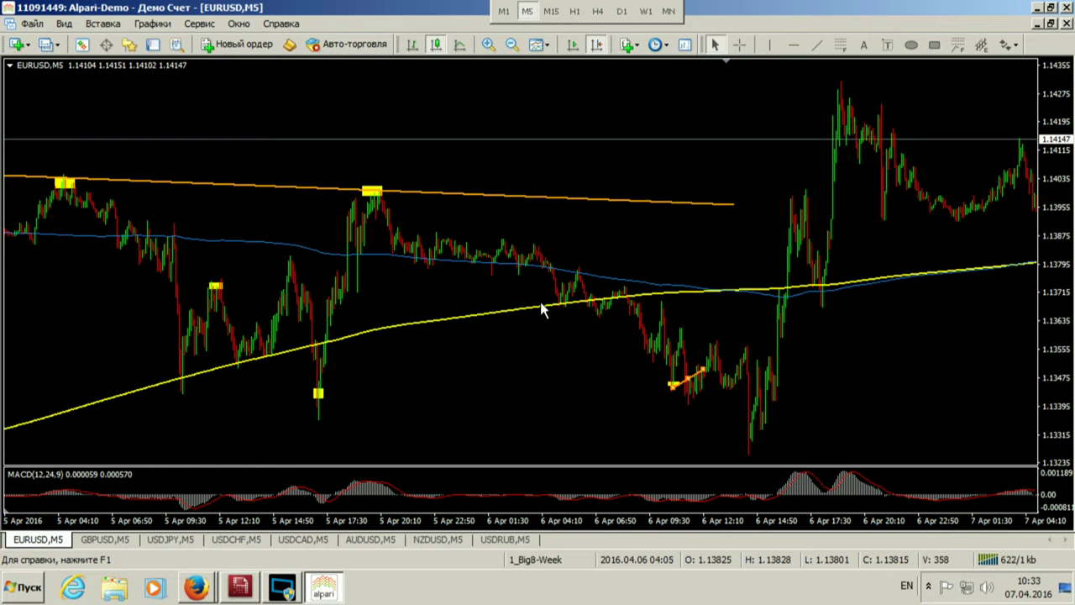
Step: Extend the descending orange trendline's right end to the 6 April evening rally near 1.1396
{"action": "scroll", "coordinate": [561, 351], "scroll_direction": "down", "scroll_amount": 2}
{"action": "scroll", "coordinate": [561, 351], "scroll_direction": "down", "scroll_amount": 2}
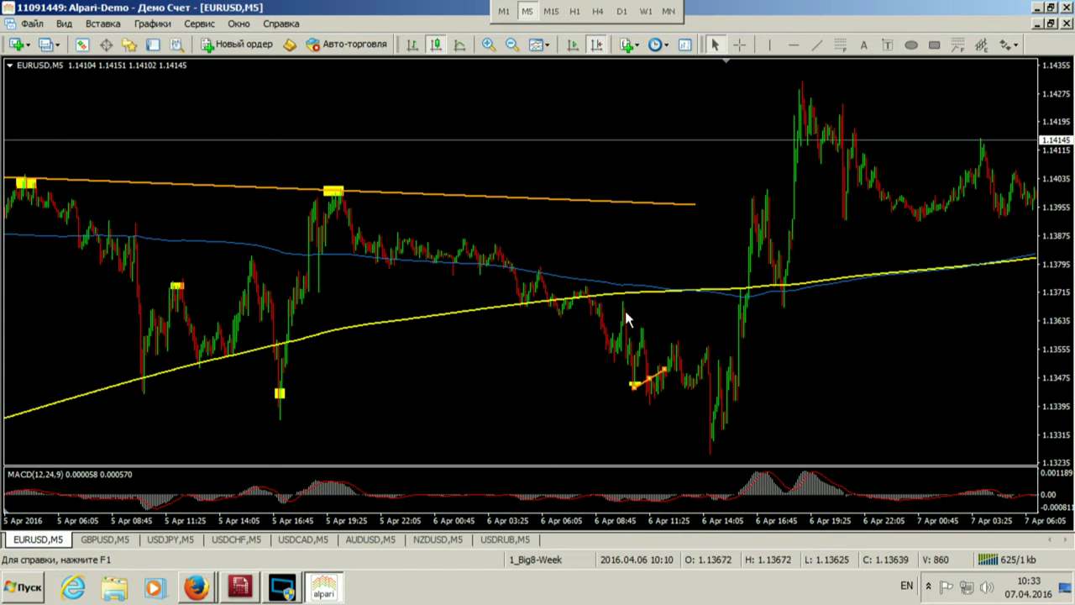
{"action": "scroll", "coordinate": [798, 253], "scroll_direction": "down", "scroll_amount": 5}
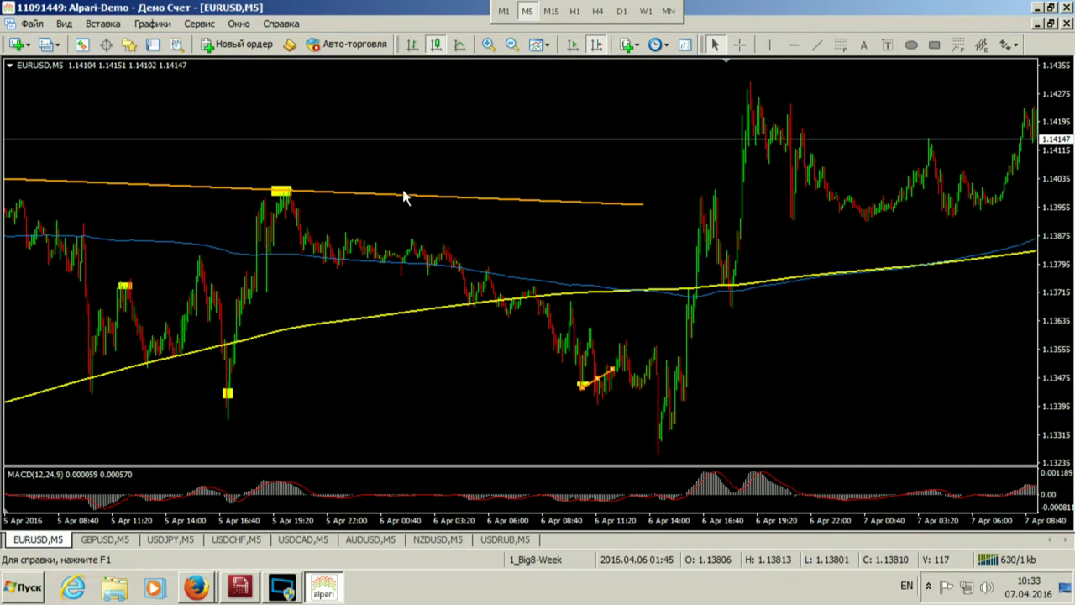
{"action": "left_click_drag", "start_coordinate": [361, 132], "coordinate": [644, 134]}
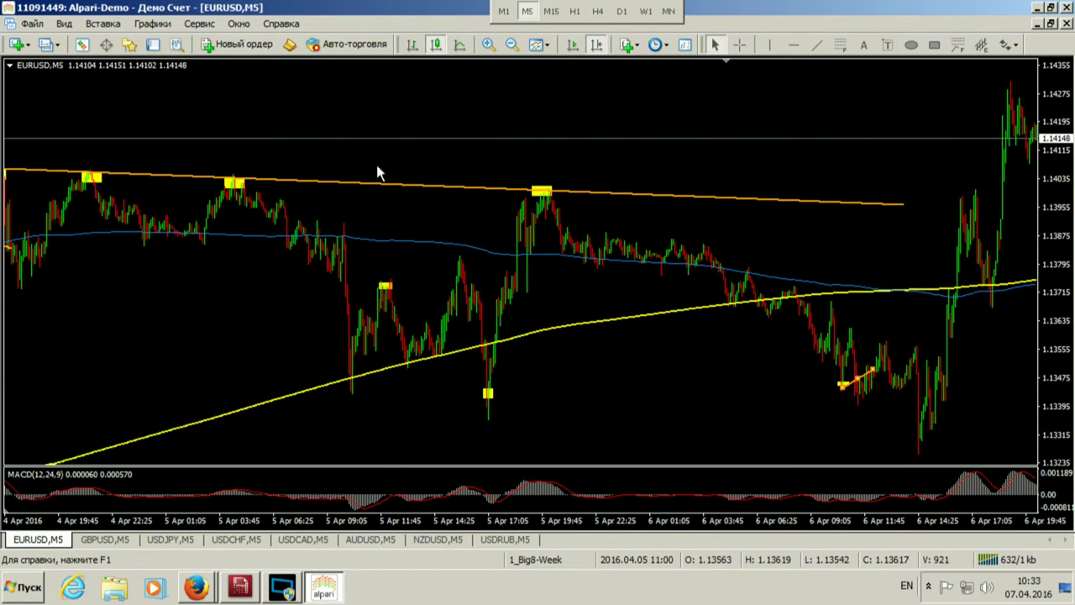
{"action": "left_click_drag", "start_coordinate": [751, 152], "coordinate": [599, 154]}
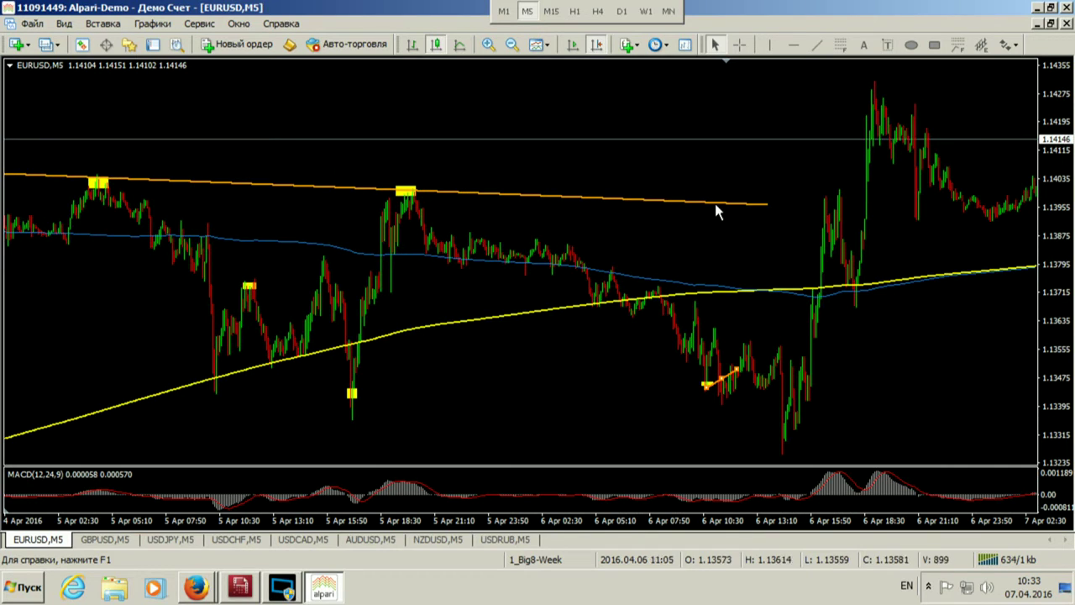
{"action": "middle_click", "coordinate": [644, 307]}
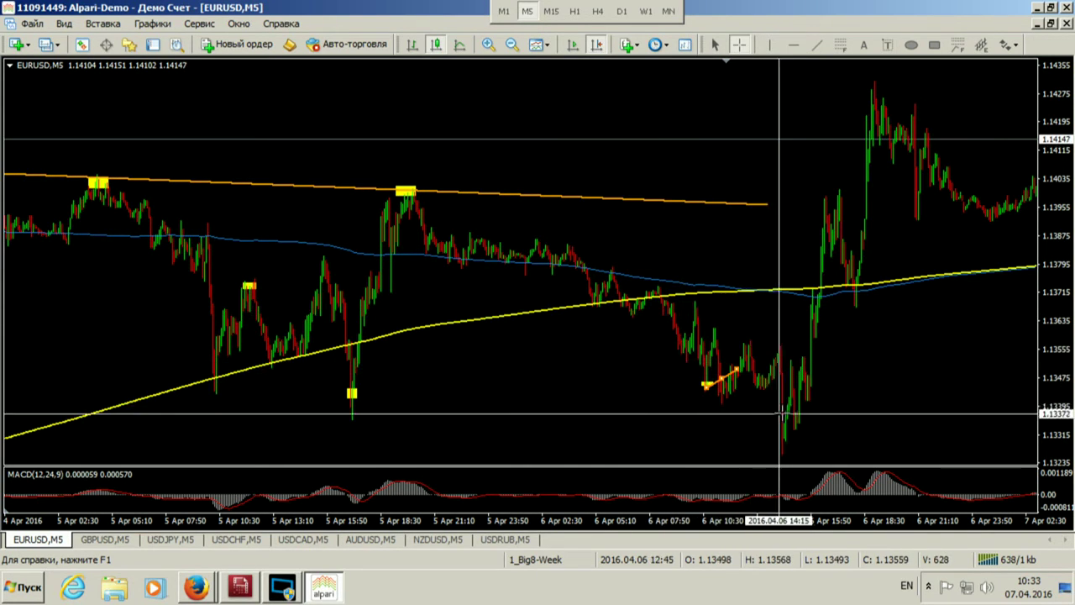
{"action": "middle_click", "coordinate": [760, 289]}
{"action": "double_click", "coordinate": [767, 206]}
{"action": "left_click_drag", "start_coordinate": [766, 207], "coordinate": [886, 209]}
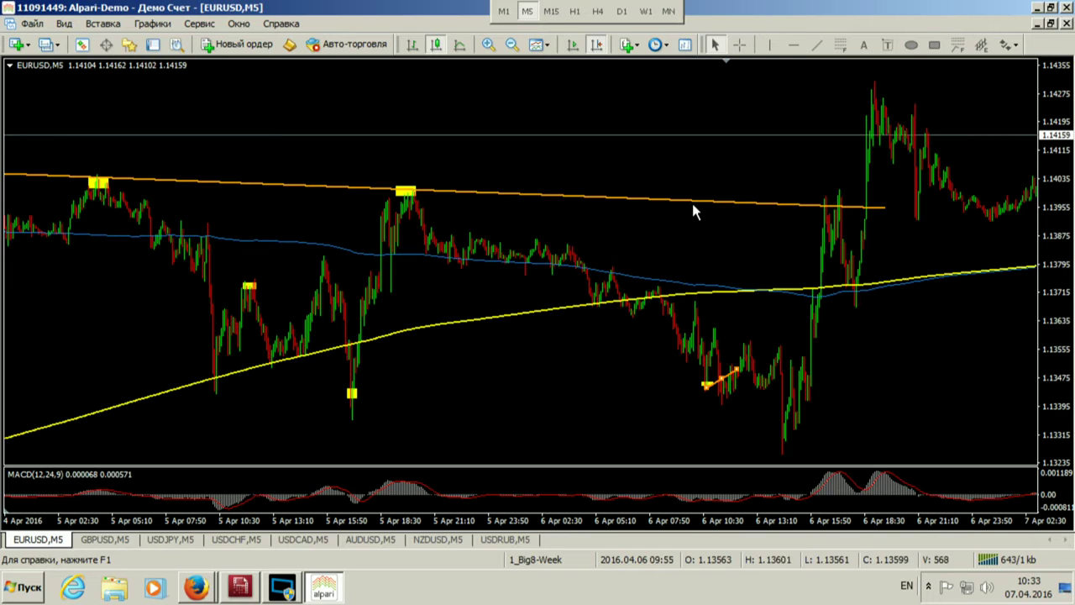
{"action": "left_click", "coordinate": [934, 45]}
{"action": "left_click_drag", "start_coordinate": [817, 198], "coordinate": [845, 210]}
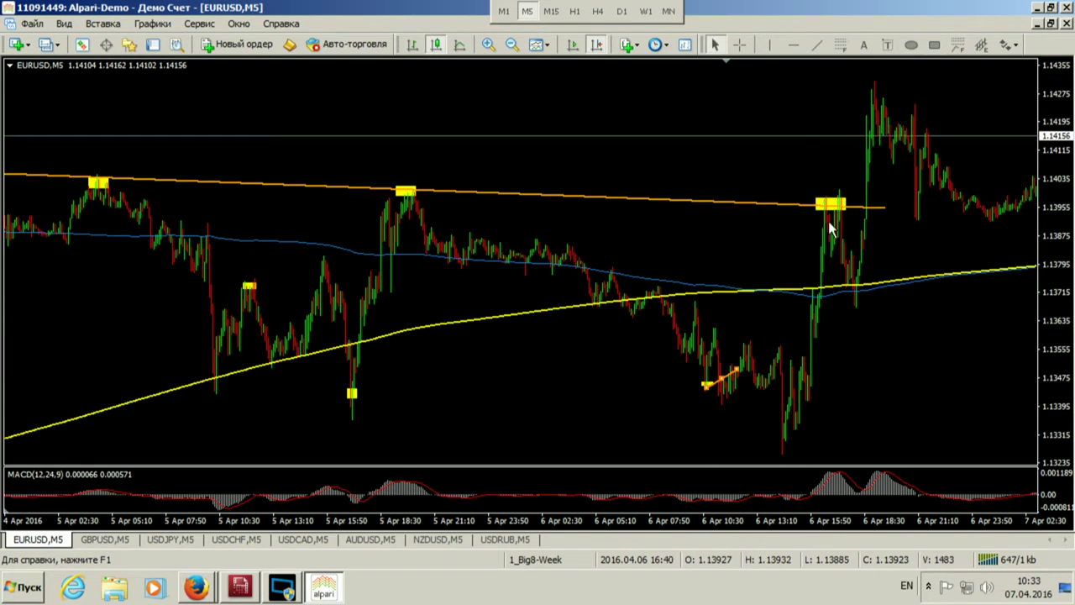
{"action": "scroll", "coordinate": [873, 316], "scroll_direction": "down", "scroll_amount": 2}
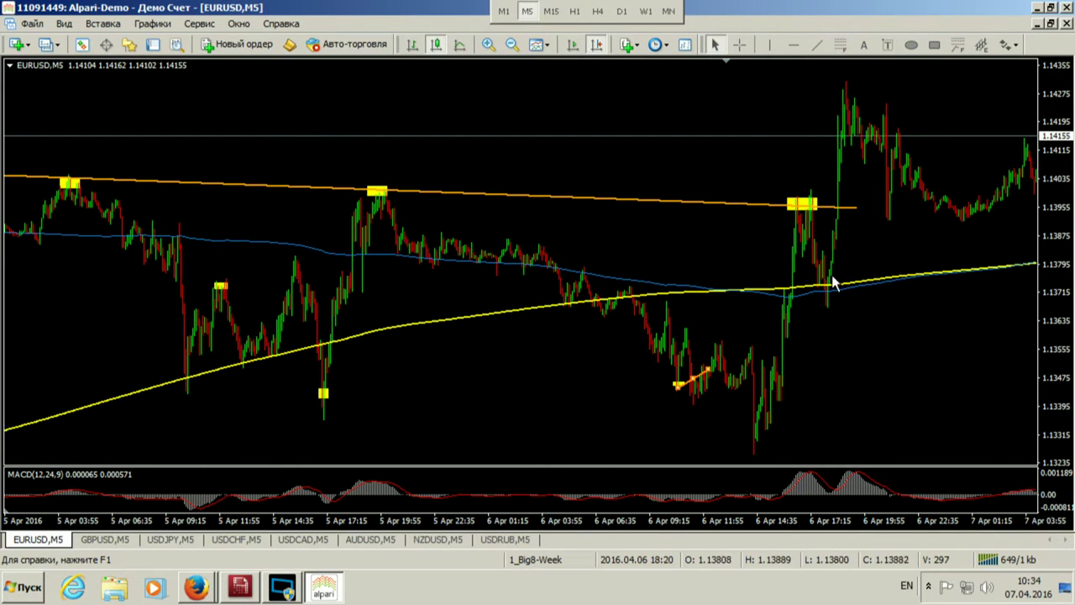
{"action": "scroll", "coordinate": [840, 269], "scroll_direction": "down", "scroll_amount": 1}
{"action": "left_click_drag", "start_coordinate": [845, 256], "coordinate": [679, 272]}
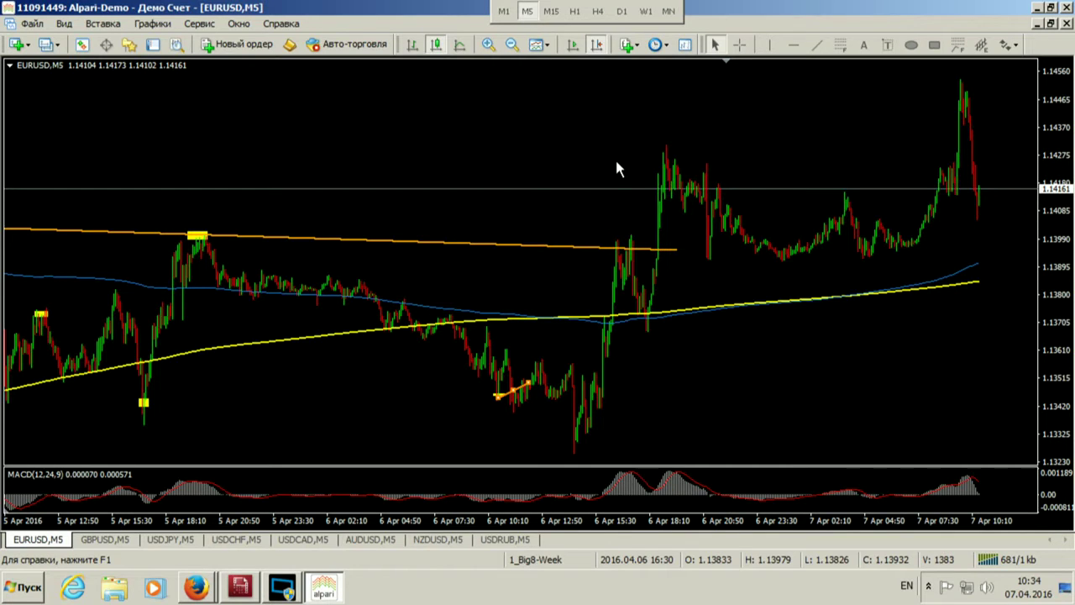
Step: Shift the upper orange trendline slightly lower across the early April highs
{"action": "left_click", "coordinate": [489, 43]}
{"action": "scroll", "coordinate": [610, 151], "scroll_direction": "down", "scroll_amount": 3}
{"action": "scroll", "coordinate": [616, 145], "scroll_direction": "down", "scroll_amount": 2}
{"action": "scroll", "coordinate": [746, 168], "scroll_direction": "up", "scroll_amount": 5}
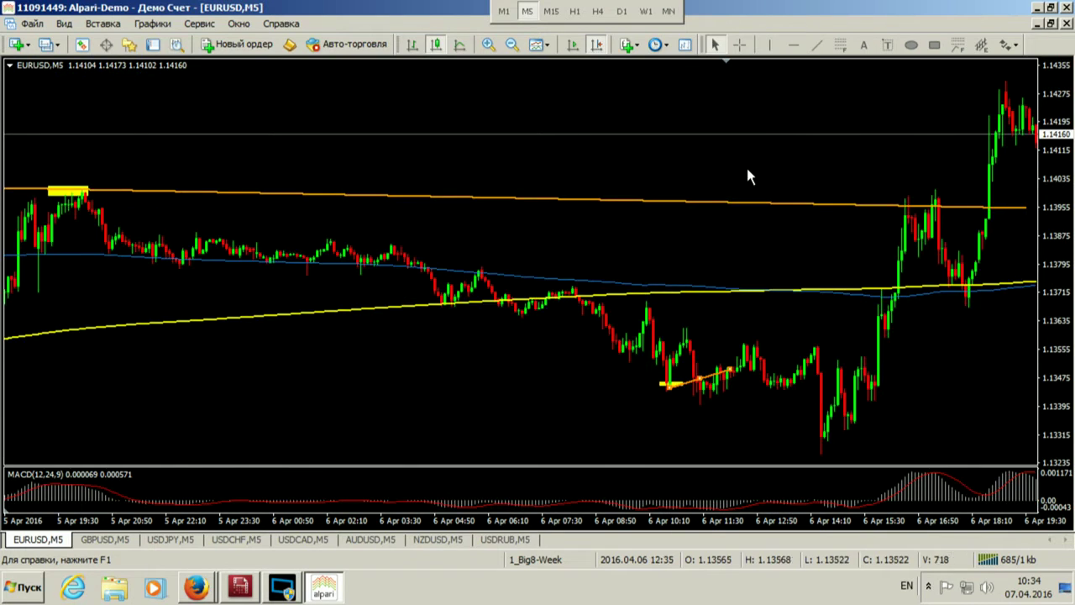
{"action": "left_click", "coordinate": [512, 44]}
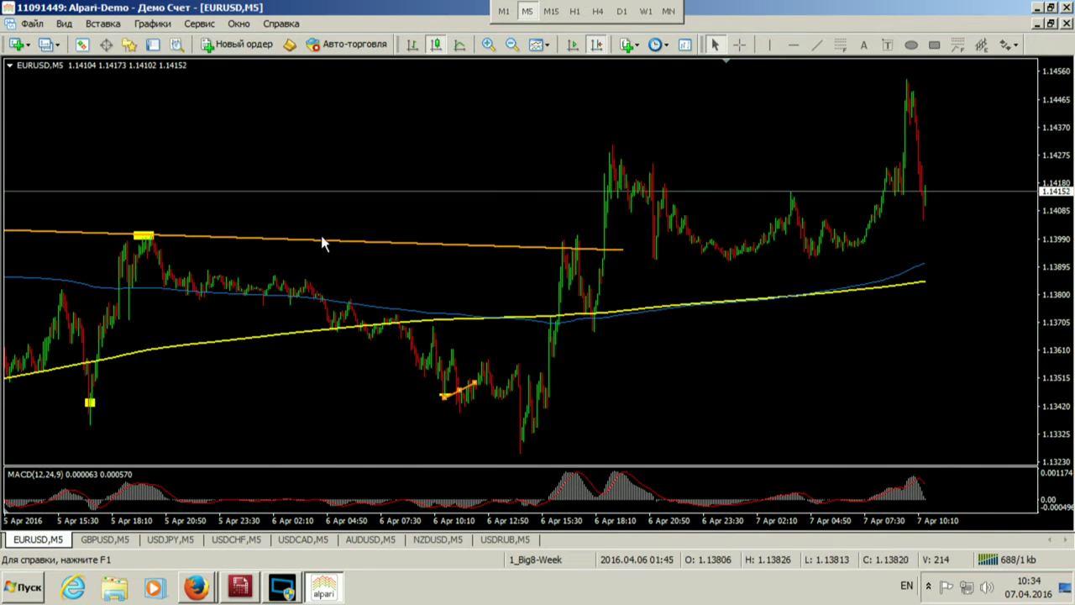
{"action": "left_click", "coordinate": [488, 43]}
{"action": "scroll", "coordinate": [249, 141], "scroll_direction": "up", "scroll_amount": 8}
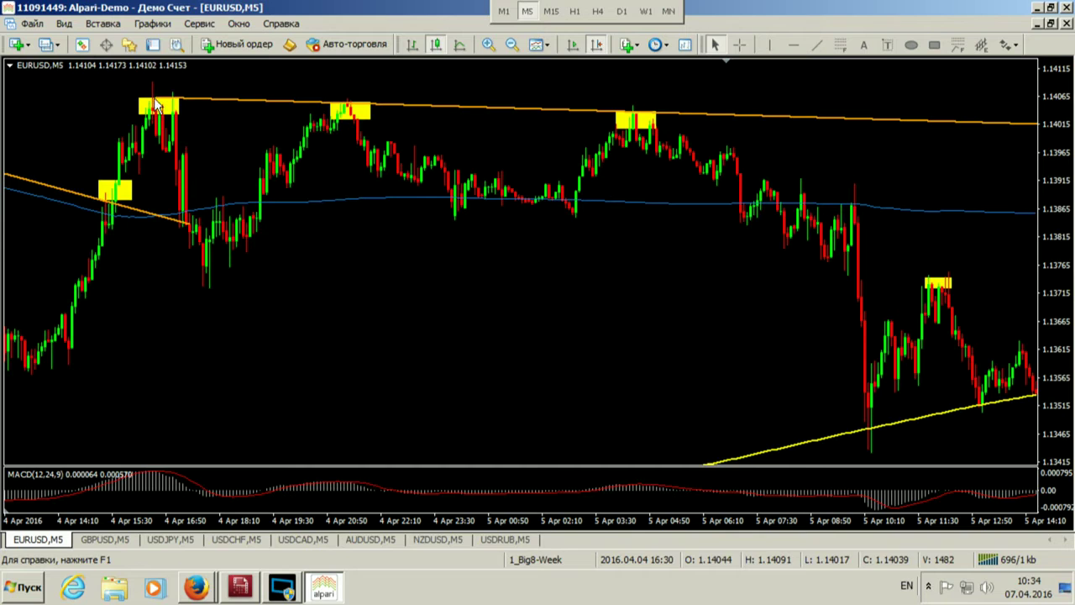
{"action": "left_click_drag", "start_coordinate": [155, 99], "coordinate": [154, 103]}
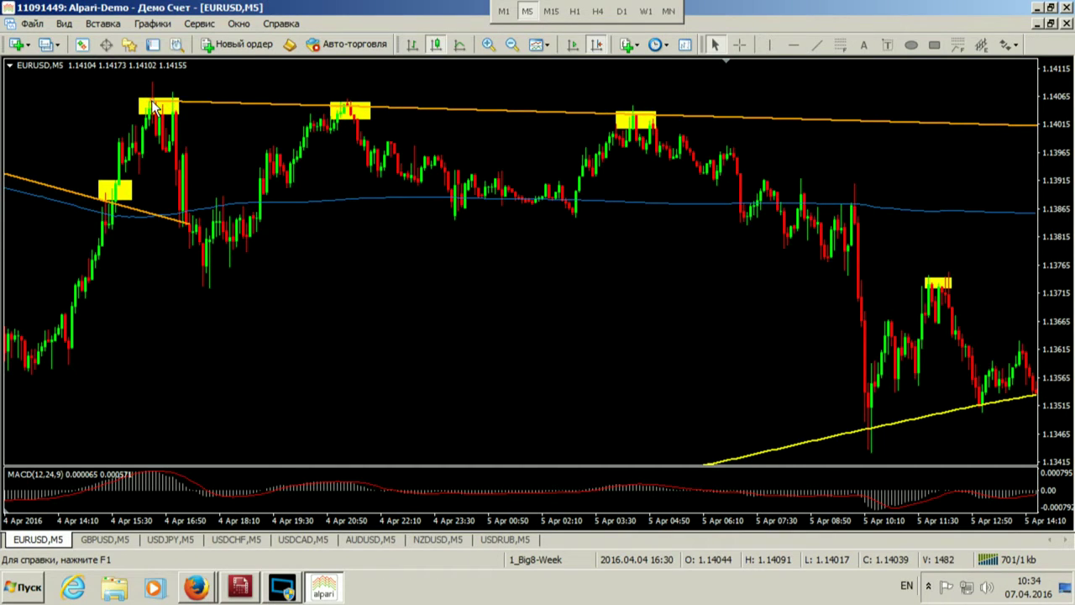
Step: Pan the EURUSD chart forward to the 6 April bars
{"action": "left_click_drag", "start_coordinate": [616, 93], "coordinate": [600, 93]}
{"action": "left_click_drag", "start_coordinate": [684, 101], "coordinate": [349, 105]}
{"action": "left_click_drag", "start_coordinate": [711, 149], "coordinate": [391, 160]}
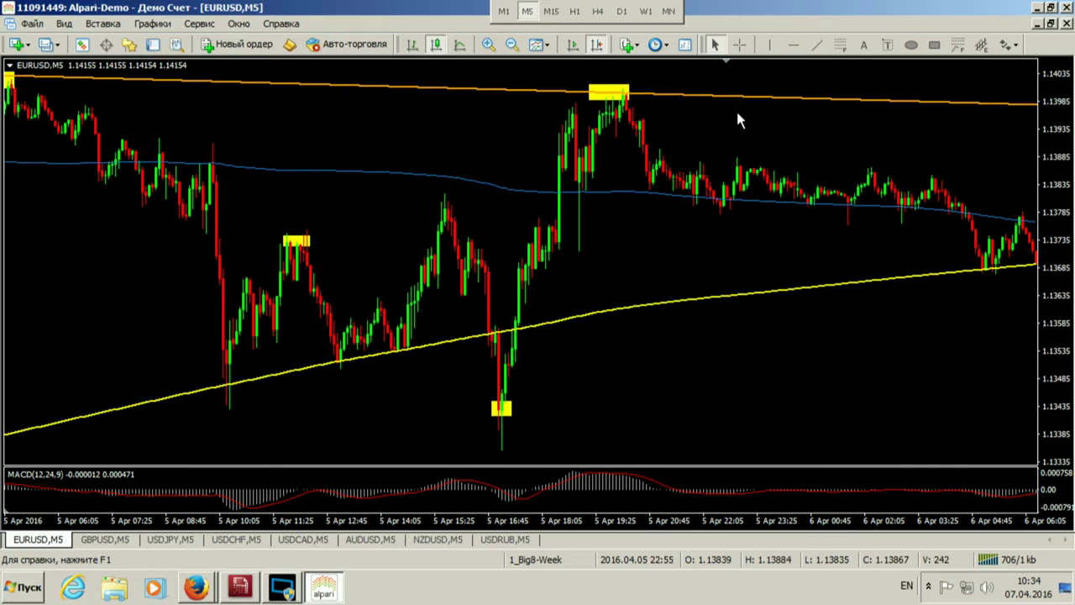
{"action": "left_click_drag", "start_coordinate": [736, 109], "coordinate": [468, 127]}
{"action": "left_click_drag", "start_coordinate": [756, 168], "coordinate": [459, 173]}
{"action": "left_click_drag", "start_coordinate": [777, 227], "coordinate": [637, 230]}
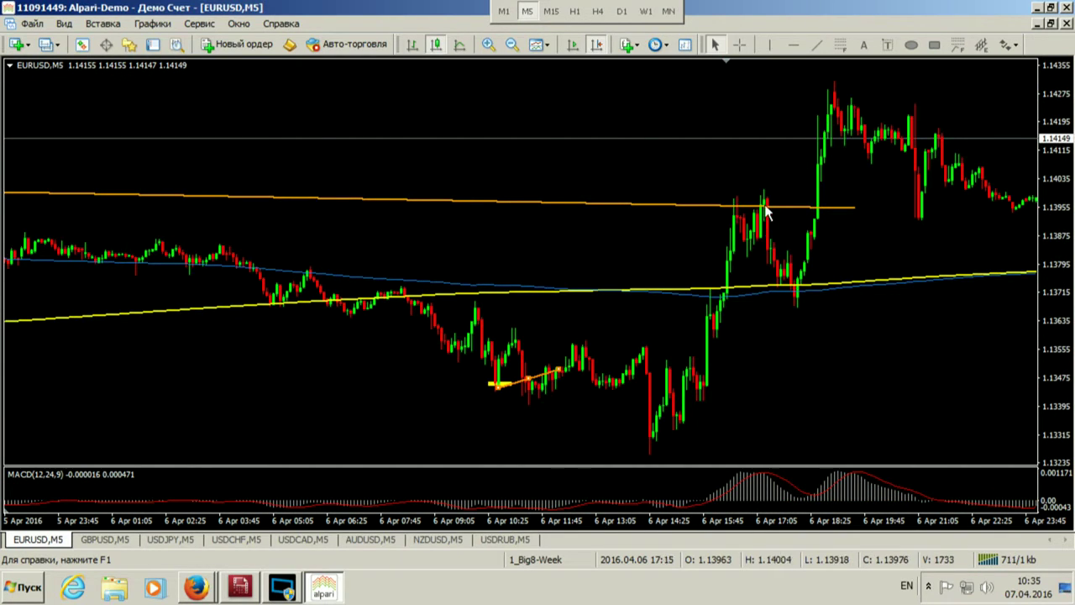
Step: Place a small yellow marker on the 6 Apr afternoon peak touching the orange trendline, near 1.1396
{"action": "middle_click", "coordinate": [726, 215]}
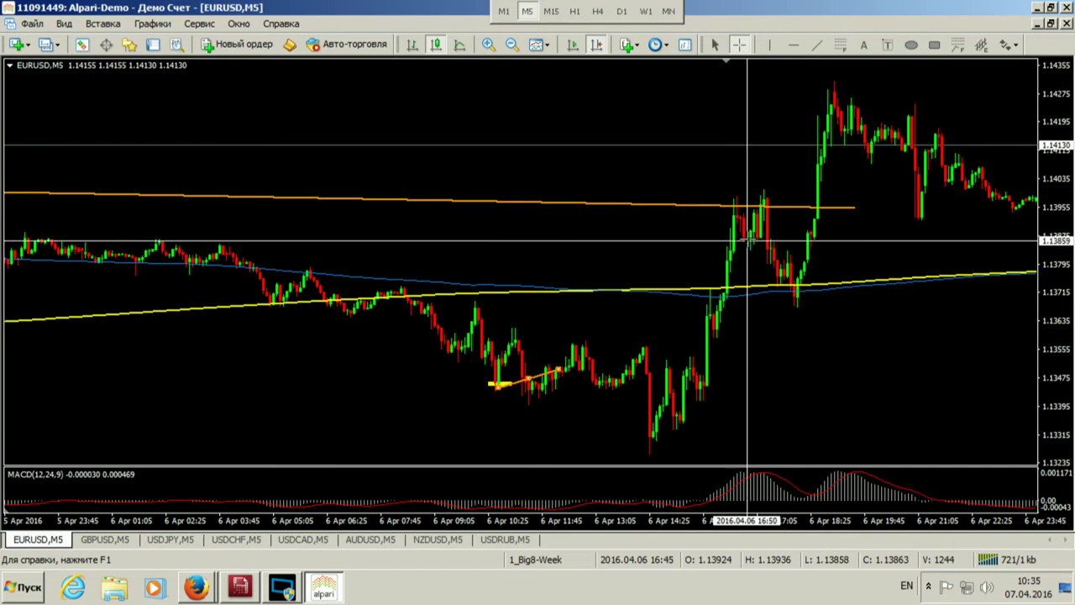
{"action": "left_click", "coordinate": [763, 203]}
{"action": "left_click", "coordinate": [934, 44]}
{"action": "left_click_drag", "start_coordinate": [758, 192], "coordinate": [769, 206]}
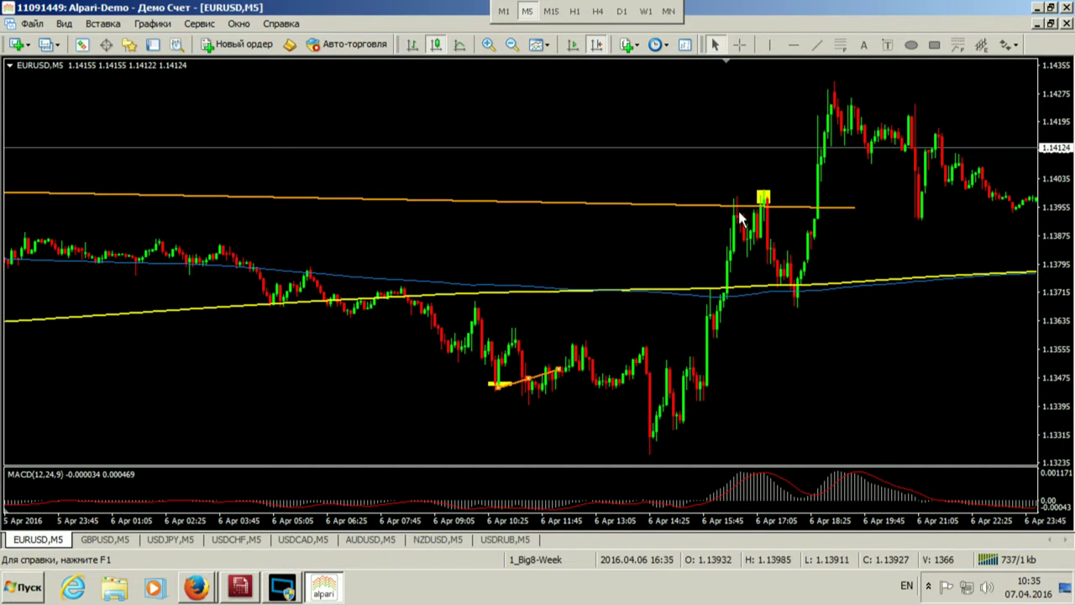
{"action": "key", "text": "ctrl+f"}
{"action": "left_click_drag", "start_coordinate": [763, 199], "coordinate": [656, 444]}
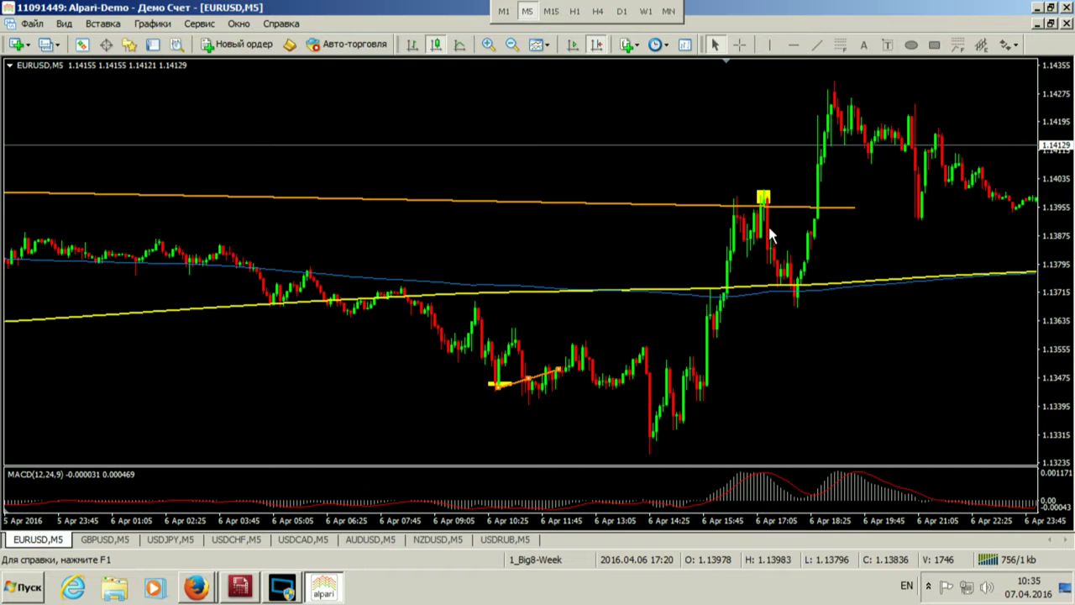
{"action": "scroll", "coordinate": [798, 135], "scroll_direction": "down", "scroll_amount": 3}
{"action": "scroll", "coordinate": [807, 96], "scroll_direction": "up", "scroll_amount": 3}
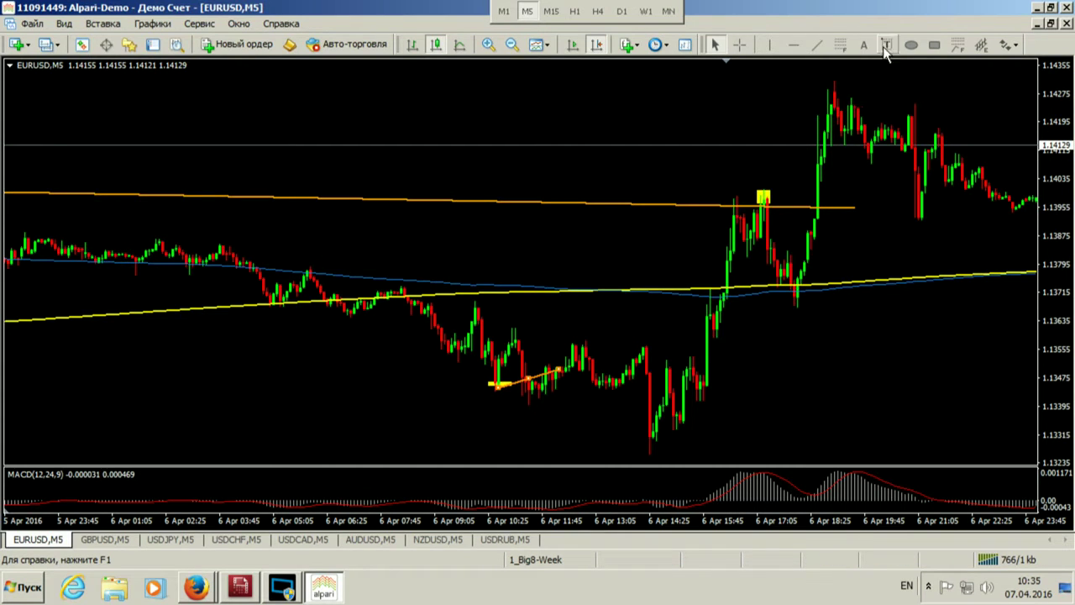
Step: Try and delete yellow markers under the 6 Apr low and at the dip touching the yellow line
{"action": "left_click", "coordinate": [934, 45]}
{"action": "left_click_drag", "start_coordinate": [641, 445], "coordinate": [756, 446]}
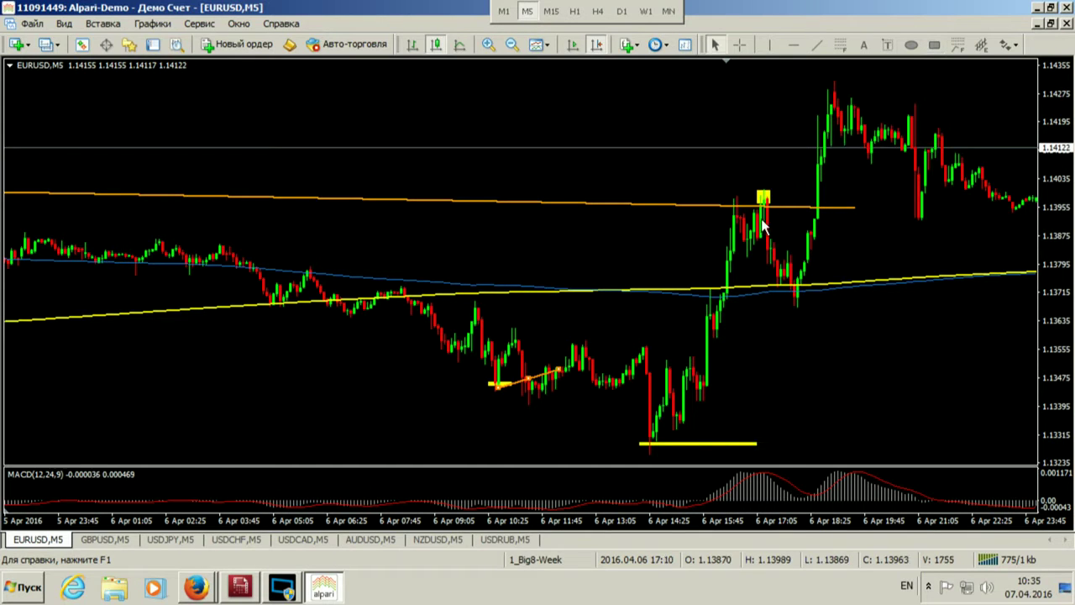
{"action": "middle_click", "coordinate": [789, 276]}
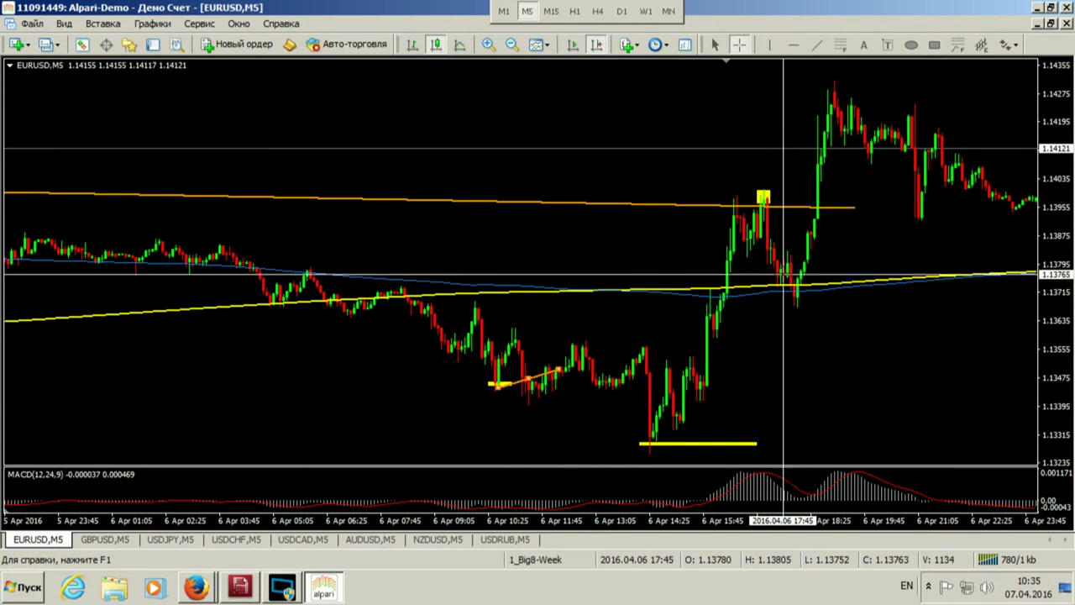
{"action": "key", "text": "BackSpace"}
{"action": "middle_click", "coordinate": [790, 276]}
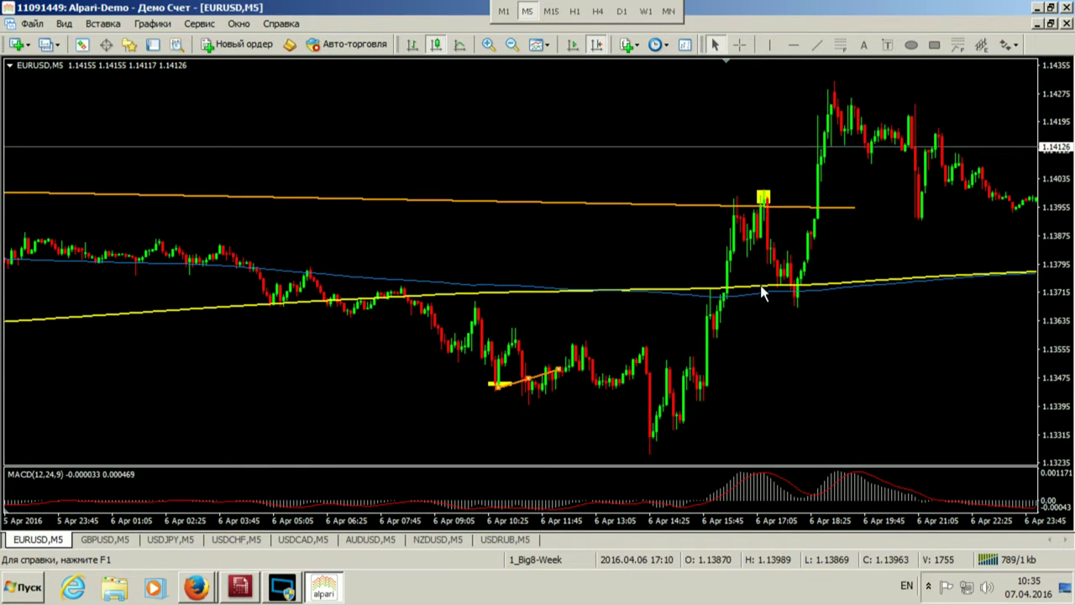
{"action": "middle_click", "coordinate": [766, 292]}
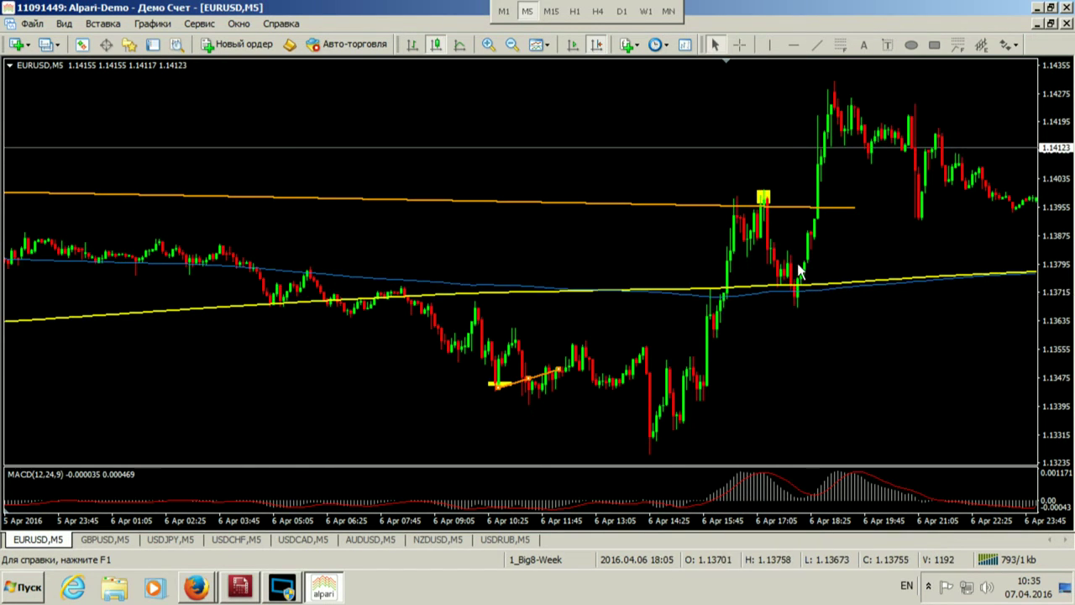
{"action": "left_click", "coordinate": [934, 44]}
{"action": "left_click_drag", "start_coordinate": [786, 291], "coordinate": [810, 304]}
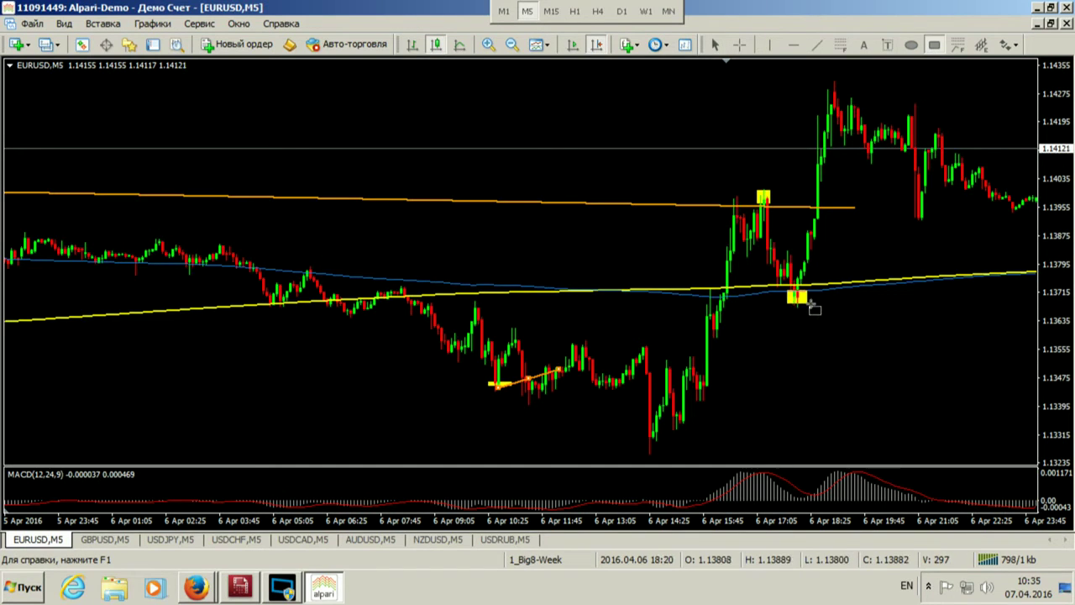
{"action": "key", "text": "BackSpace"}
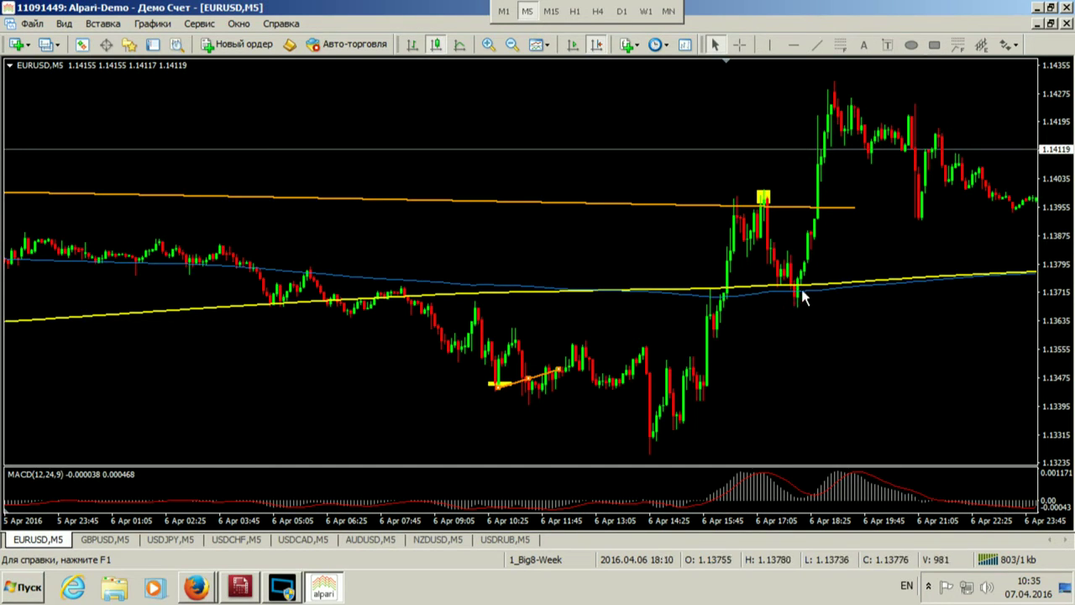
Step: Discard a trial breakout marker and lower the orange trendline's right end to about 1.1392
{"action": "left_click", "coordinate": [935, 45]}
{"action": "left_click_drag", "start_coordinate": [811, 162], "coordinate": [832, 176]}
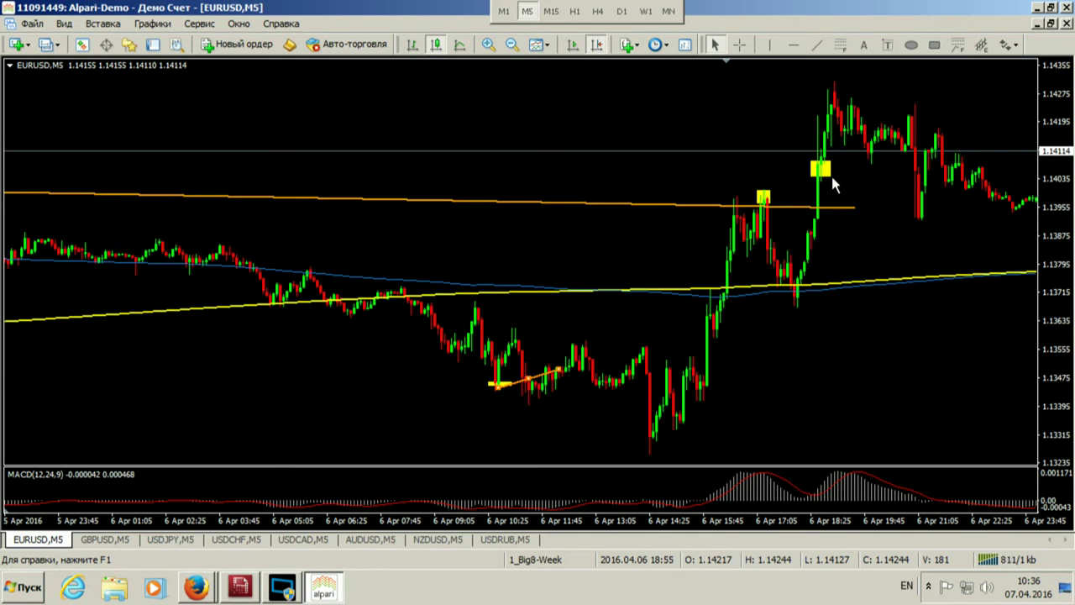
{"action": "key", "text": "BackSpace"}
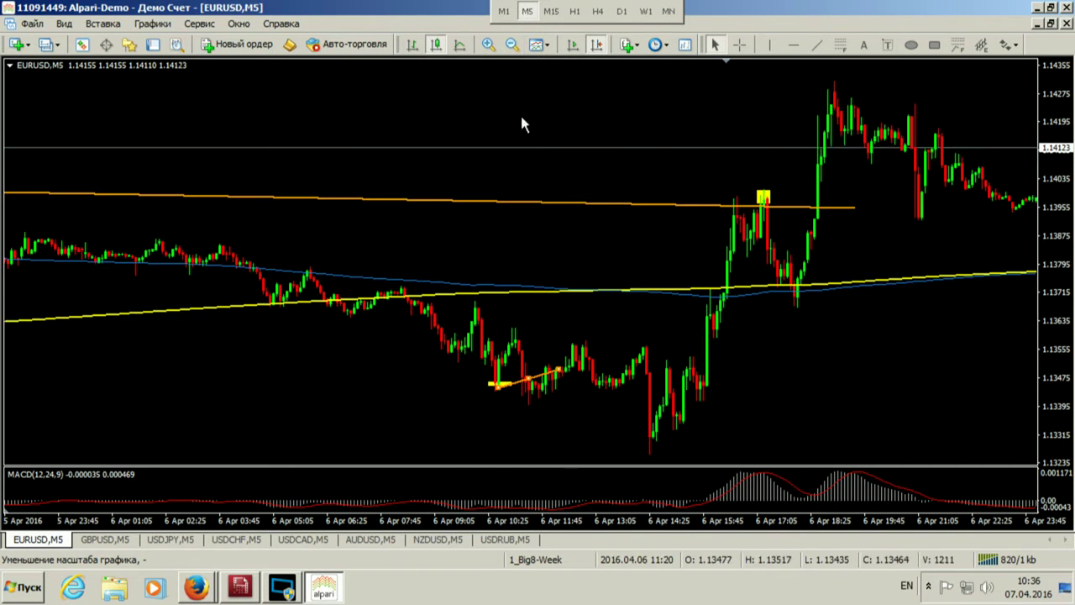
{"action": "left_click_drag", "start_coordinate": [859, 214], "coordinate": [844, 229]}
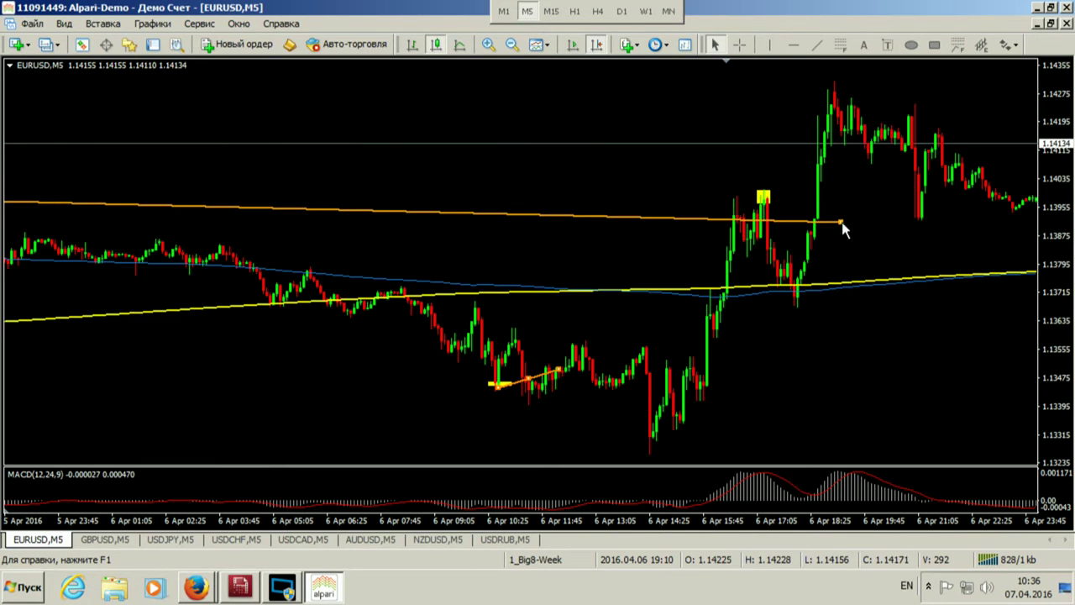
Step: Move the orange trendline's left anchor up onto the 4 Apr afternoon high, then return to 6 Apr
{"action": "scroll", "coordinate": [592, 178], "scroll_direction": "up", "scroll_amount": 8}
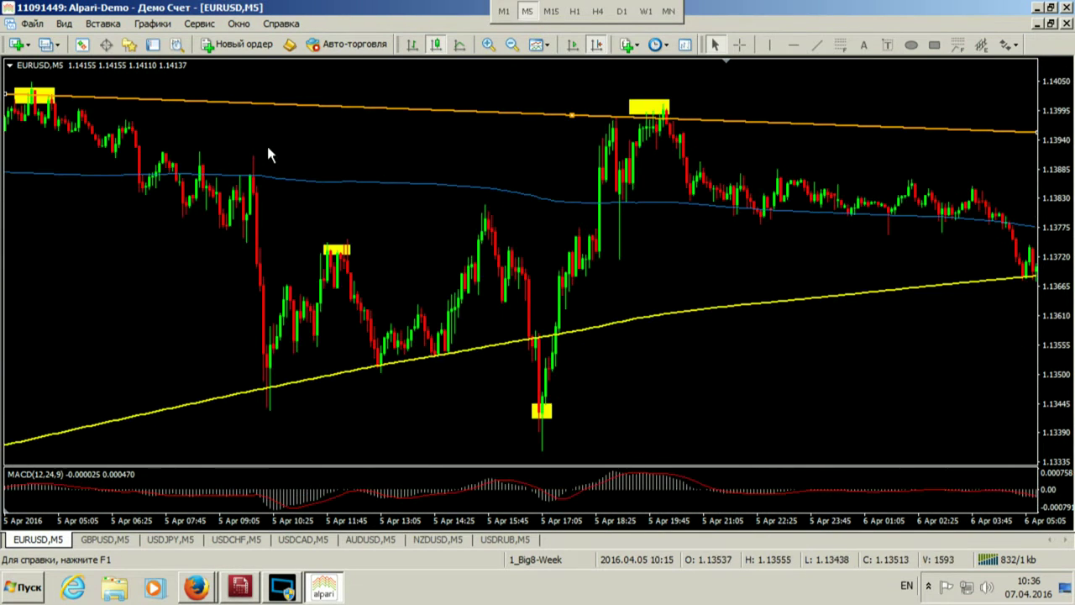
{"action": "scroll", "coordinate": [267, 148], "scroll_direction": "up", "scroll_amount": 6}
{"action": "left_click_drag", "start_coordinate": [92, 102], "coordinate": [87, 93]}
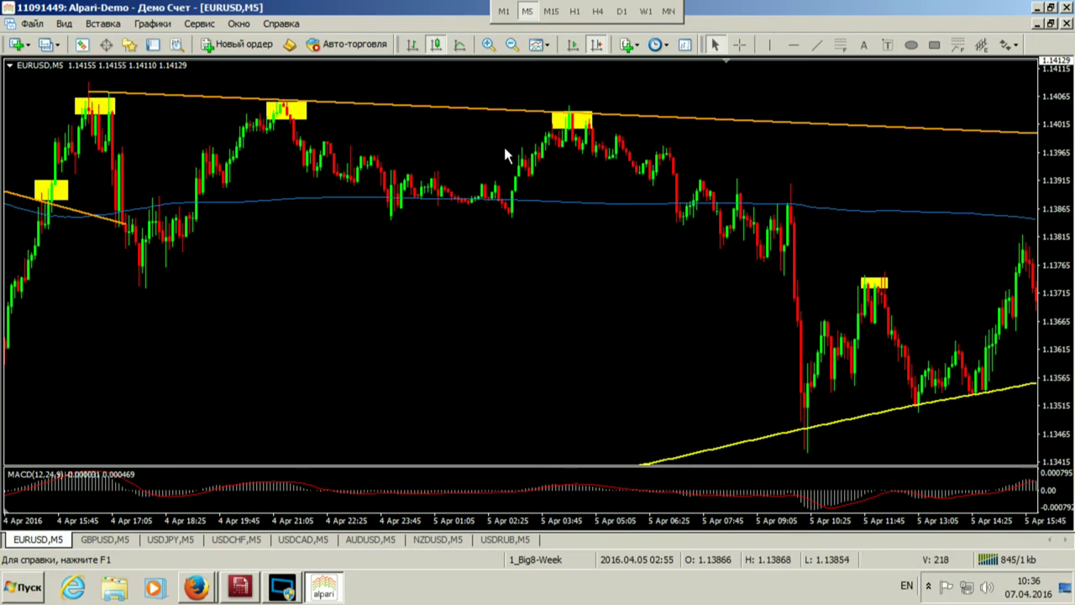
{"action": "scroll", "coordinate": [618, 191], "scroll_direction": "down", "scroll_amount": 5}
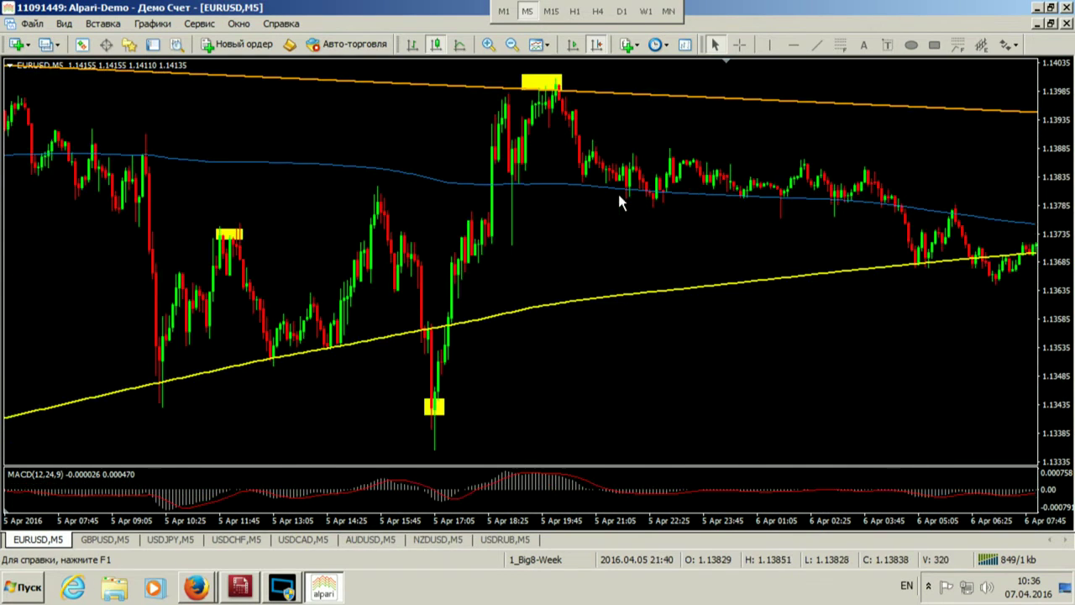
{"action": "scroll", "coordinate": [619, 202], "scroll_direction": "down", "scroll_amount": 1}
{"action": "scroll", "coordinate": [597, 153], "scroll_direction": "down", "scroll_amount": 1}
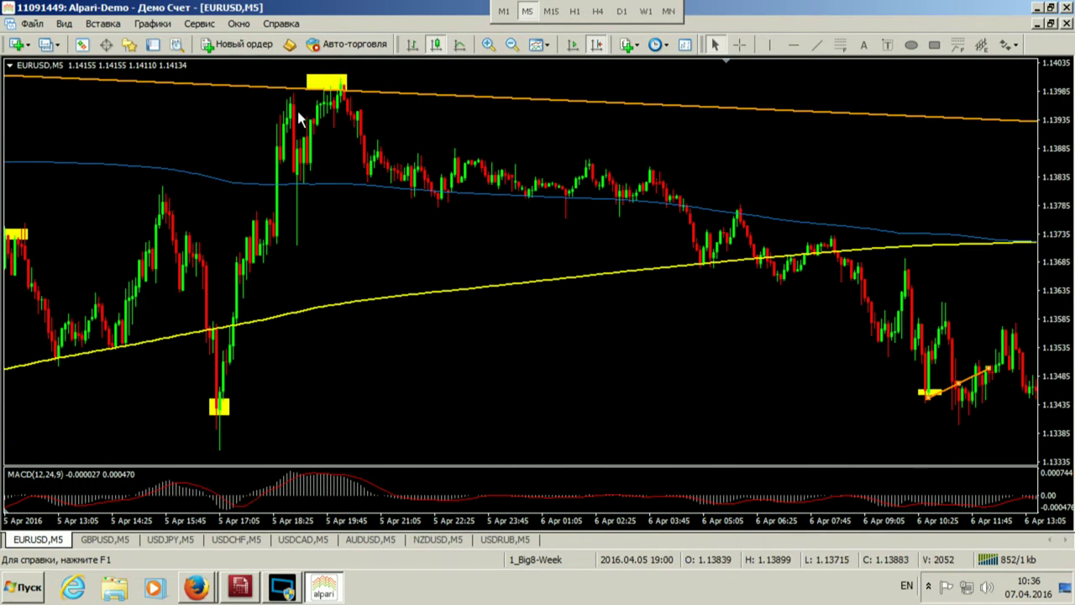
{"action": "scroll", "coordinate": [557, 143], "scroll_direction": "down", "scroll_amount": 2}
{"action": "scroll", "coordinate": [627, 225], "scroll_direction": "down", "scroll_amount": 2}
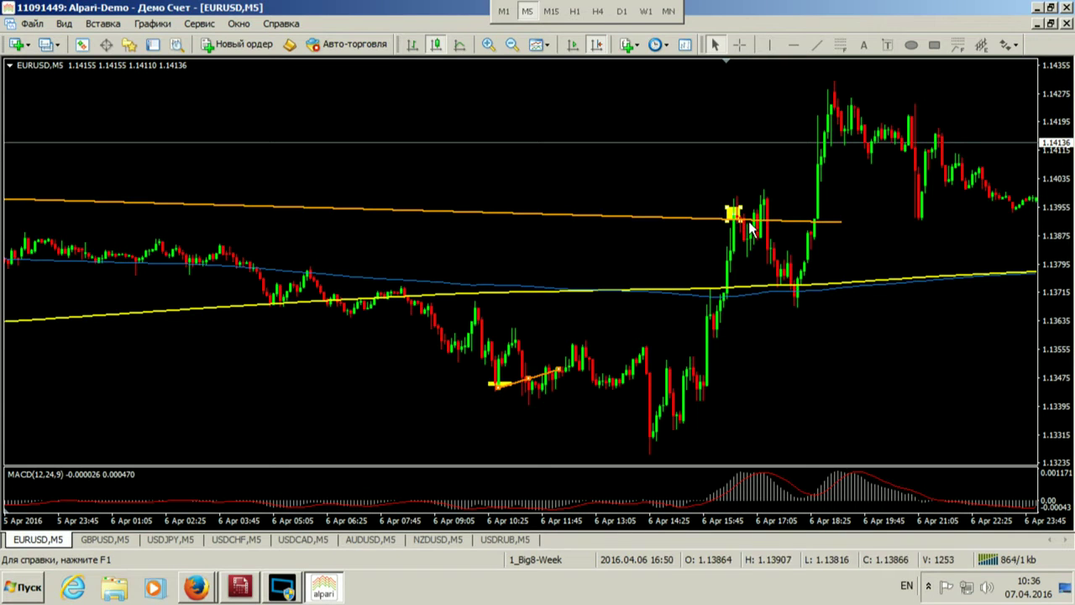
{"action": "middle_click", "coordinate": [738, 216]}
{"action": "left_click_drag", "start_coordinate": [738, 216], "coordinate": [650, 449]}
{"action": "middle_click", "coordinate": [657, 435]}
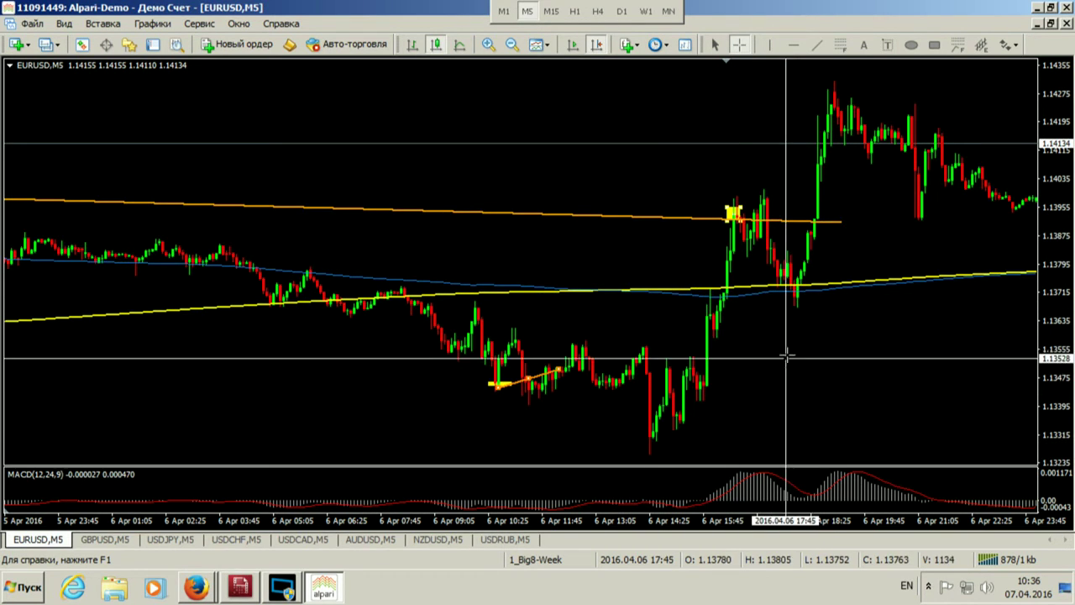
{"action": "key", "text": "Escape"}
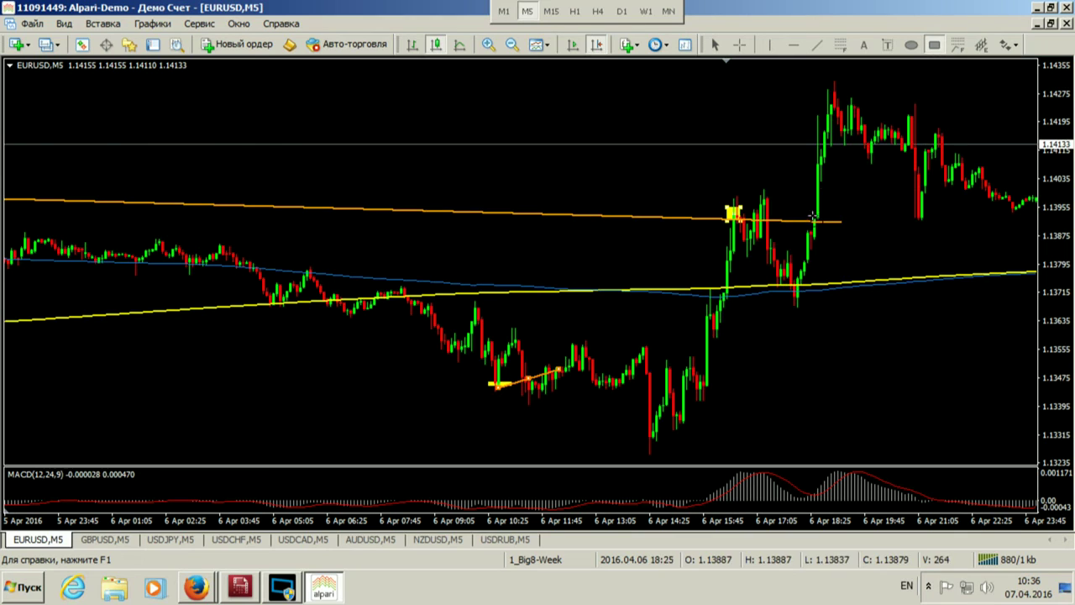
{"action": "double_click", "coordinate": [816, 216]}
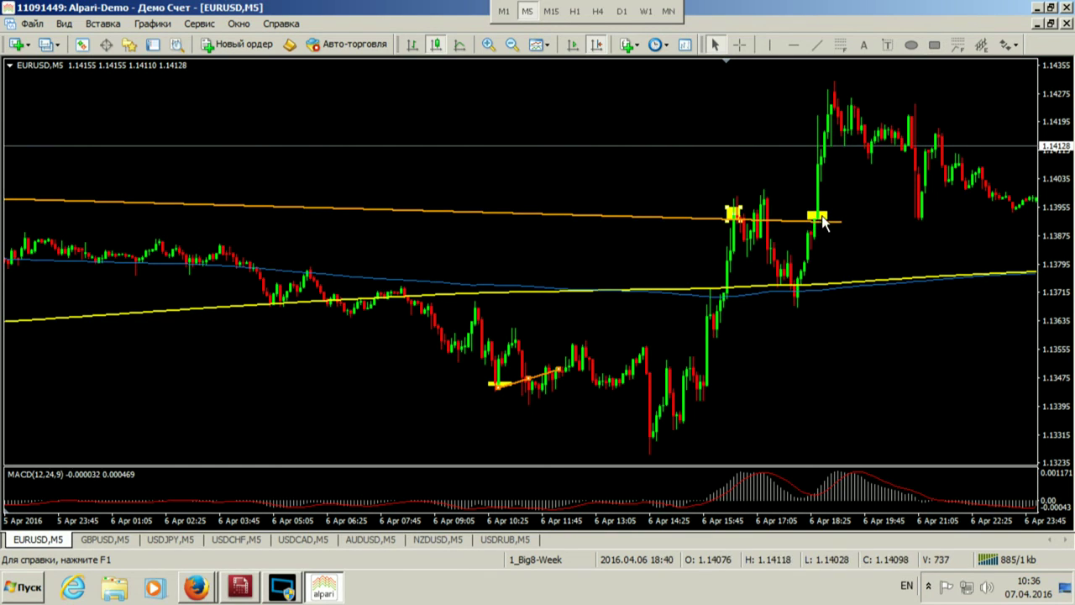
{"action": "double_click", "coordinate": [816, 210]}
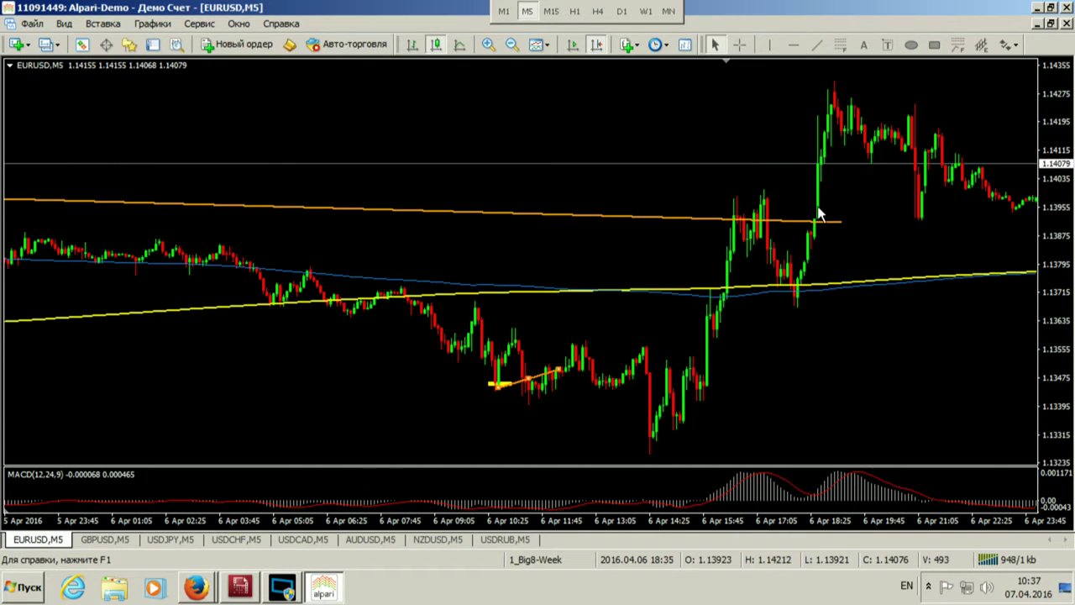
Step: Nudge the descending orange trendline slightly up, checking prices, then pan forward to the 6–7 April bars
{"action": "mouse_move", "coordinate": [837, 223]}
{"action": "left_mouse_down"}
{"action": "mouse_move", "coordinate": [838, 214]}
{"action": "mouse_move", "coordinate": [838, 223]}
{"action": "left_mouse_up"}
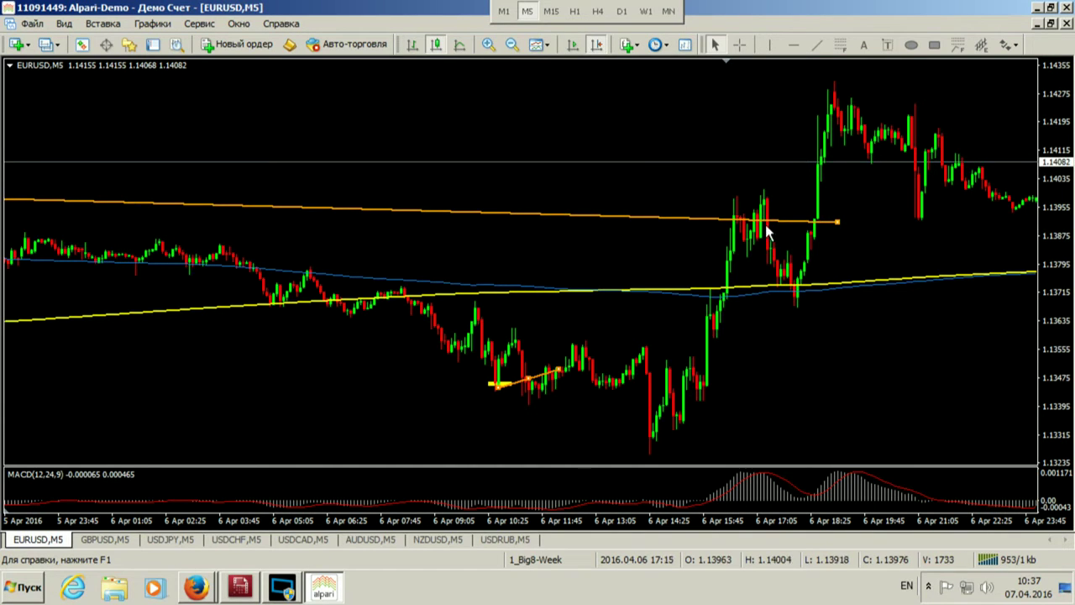
{"action": "middle_click", "coordinate": [734, 305]}
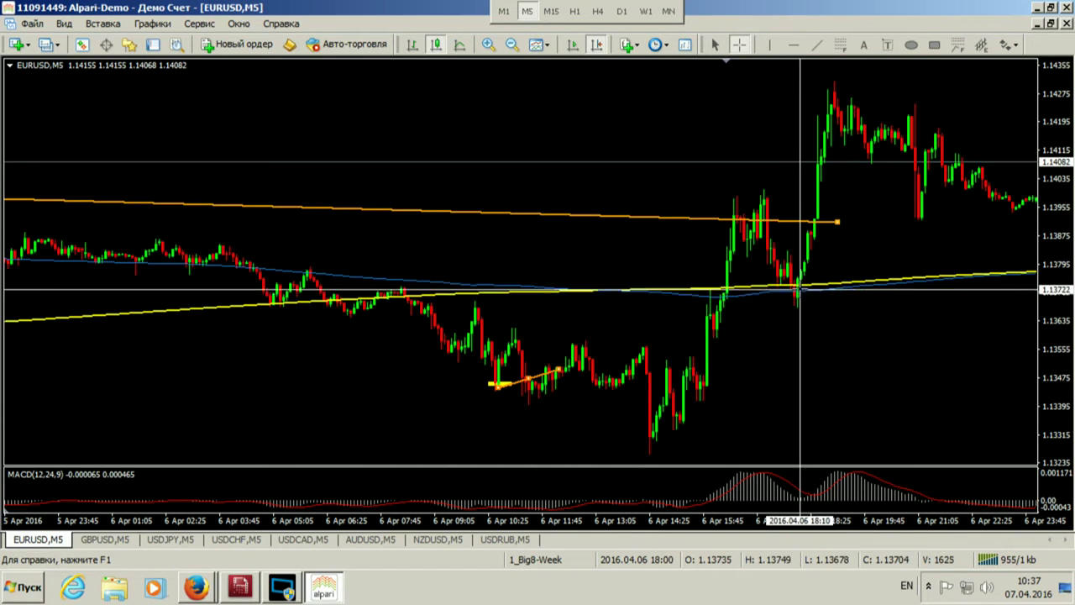
{"action": "middle_click", "coordinate": [844, 256]}
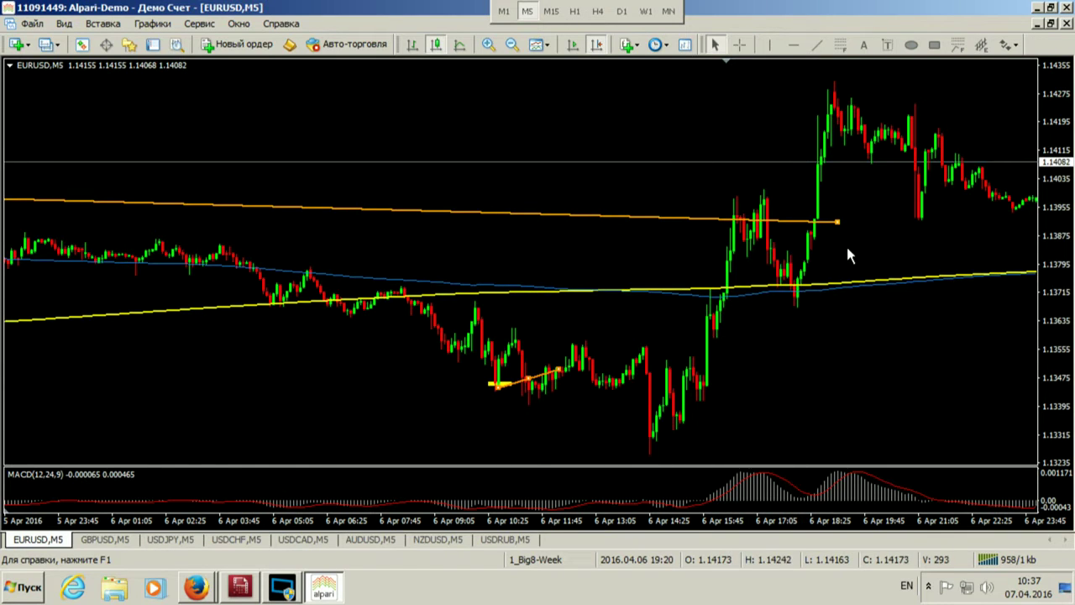
{"action": "left_click_drag", "start_coordinate": [838, 225], "coordinate": [840, 215]}
{"action": "middle_click", "coordinate": [840, 216]}
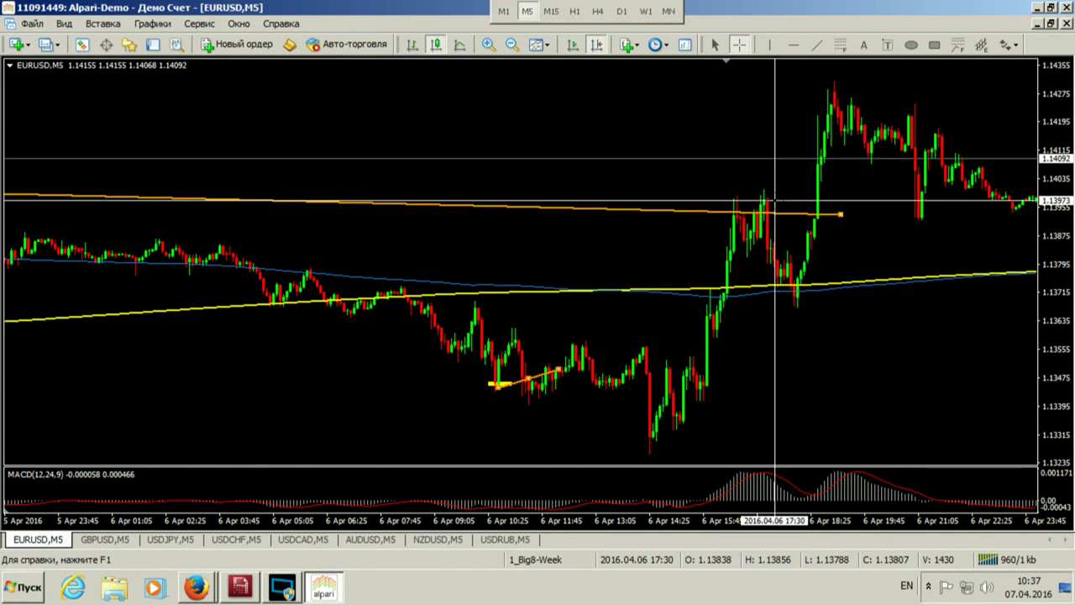
{"action": "middle_click", "coordinate": [724, 191]}
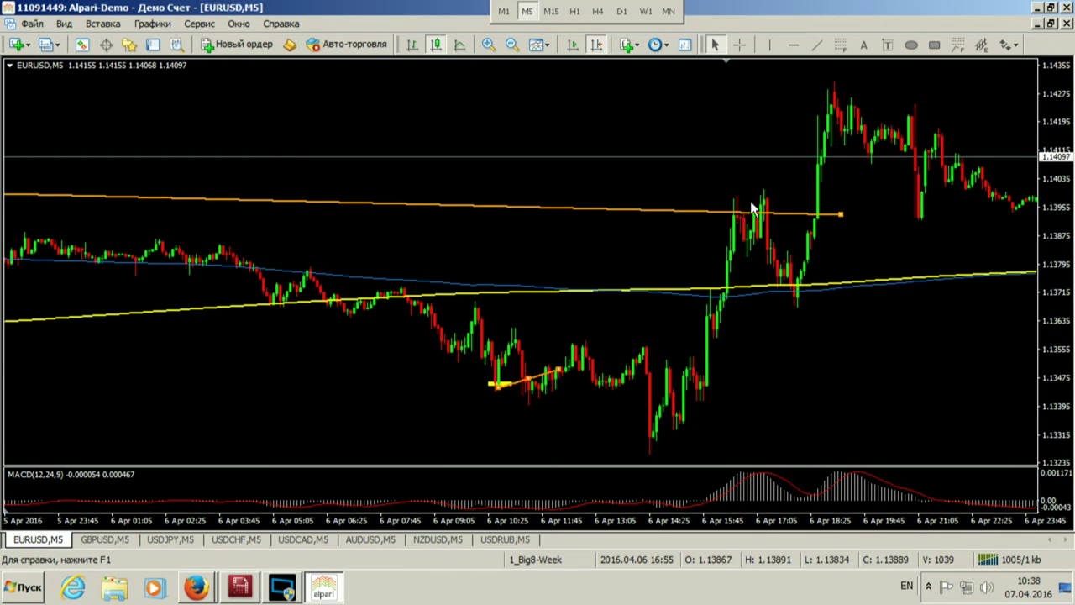
{"action": "left_click_drag", "start_coordinate": [763, 191], "coordinate": [648, 198]}
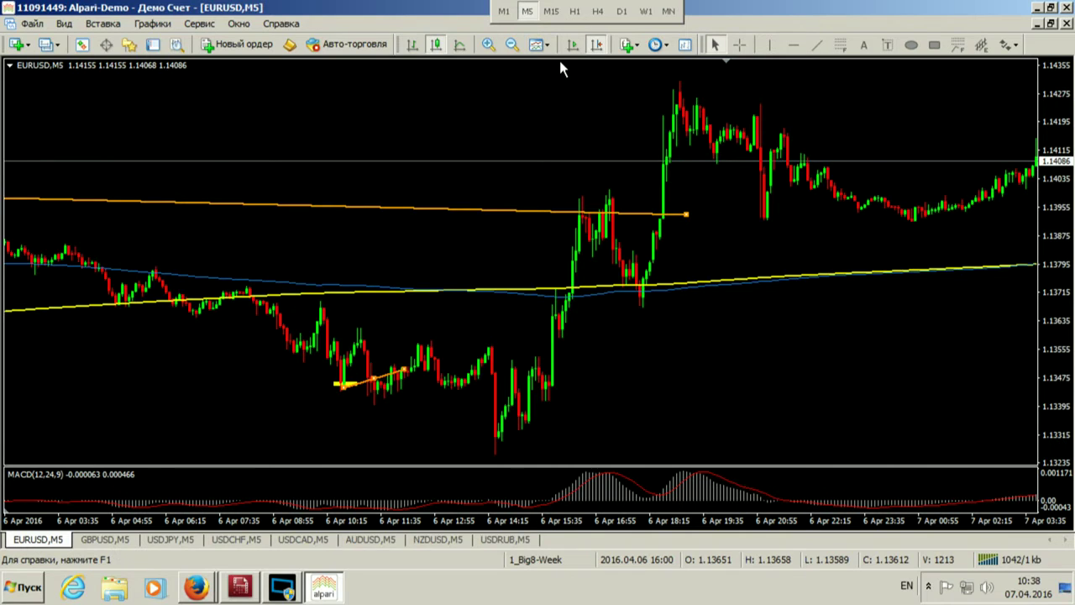
Step: On the latest EURUSD bars, place an orange horizontal level at 1.13920 and trim the older orange line
{"action": "key", "text": "End"}
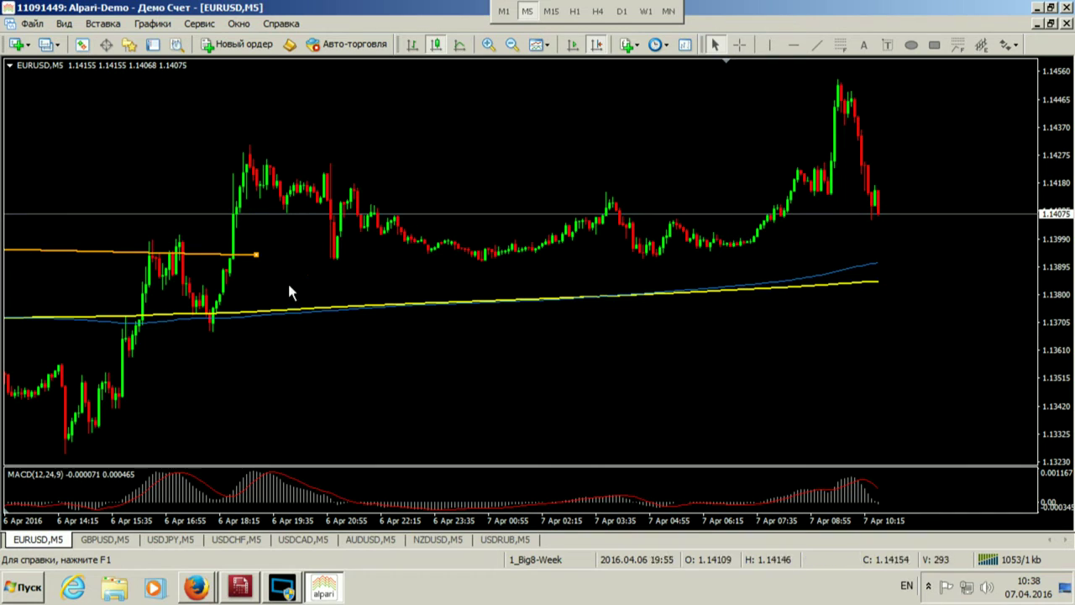
{"action": "left_click", "coordinate": [793, 44]}
{"action": "left_click_drag", "start_coordinate": [660, 252], "coordinate": [662, 261]}
{"action": "left_click_drag", "start_coordinate": [262, 252], "coordinate": [240, 256]}
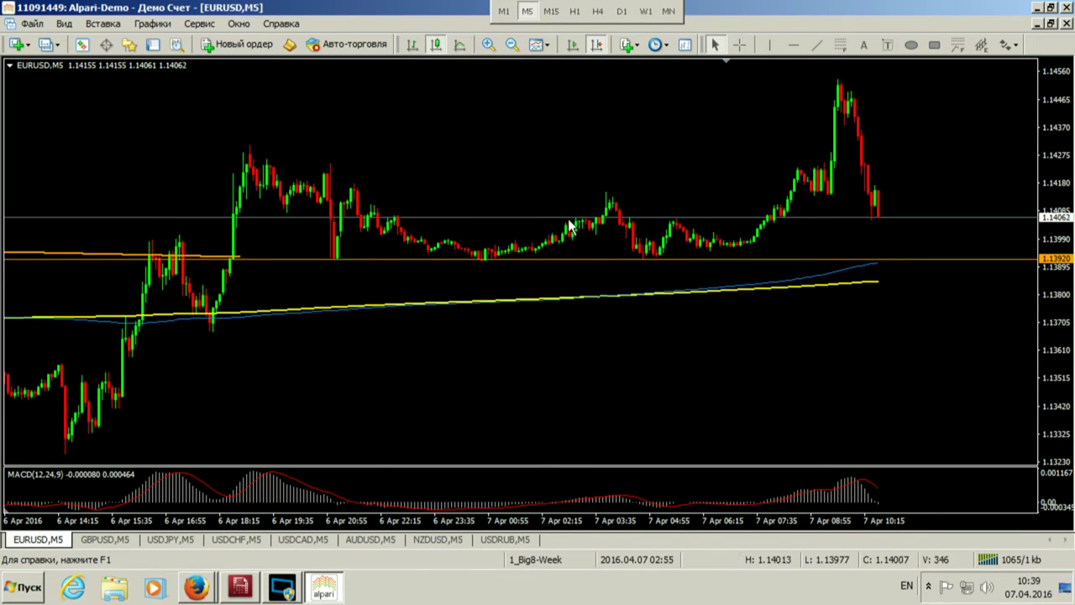
Step: Mark the three lows touching 1.13920 with yellow boxes, then start a descending trendline
{"action": "left_click", "coordinate": [934, 44]}
{"action": "mouse_move", "coordinate": [319, 254]}
{"action": "left_mouse_down"}
{"action": "mouse_move", "coordinate": [345, 267]}
{"action": "mouse_move", "coordinate": [509, 269]}
{"action": "mouse_move", "coordinate": [500, 273]}
{"action": "left_mouse_up"}
{"action": "left_click_drag", "start_coordinate": [666, 267], "coordinate": [664, 270]}
{"action": "left_click", "coordinate": [817, 45]}
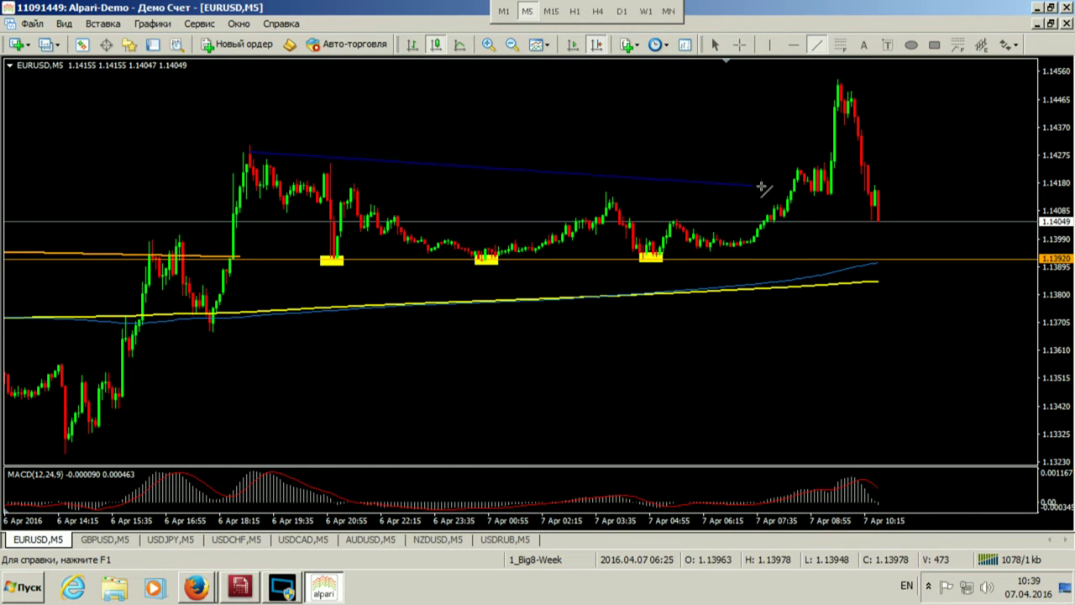
Step: Finish the descending trendline, make it orange and thicker, and extend it past the latest bar
{"action": "right_click", "coordinate": [845, 227]}
{"action": "left_click", "coordinate": [907, 231]}
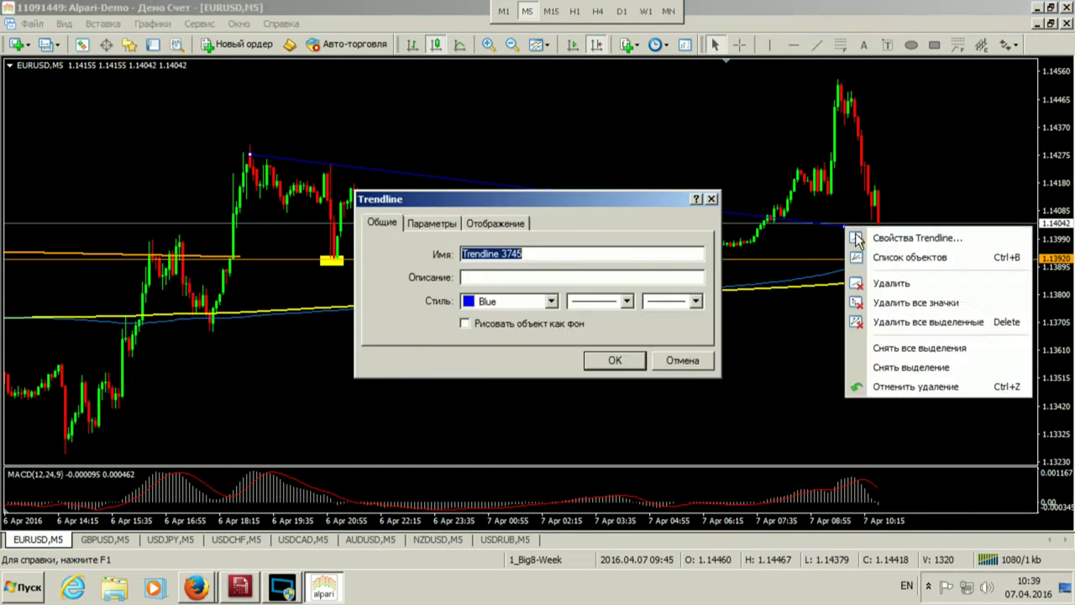
{"action": "left_click", "coordinate": [652, 302]}
{"action": "left_click", "coordinate": [667, 323]}
{"action": "left_click", "coordinate": [664, 299]}
{"action": "left_click", "coordinate": [666, 322]}
{"action": "left_click", "coordinate": [550, 301]}
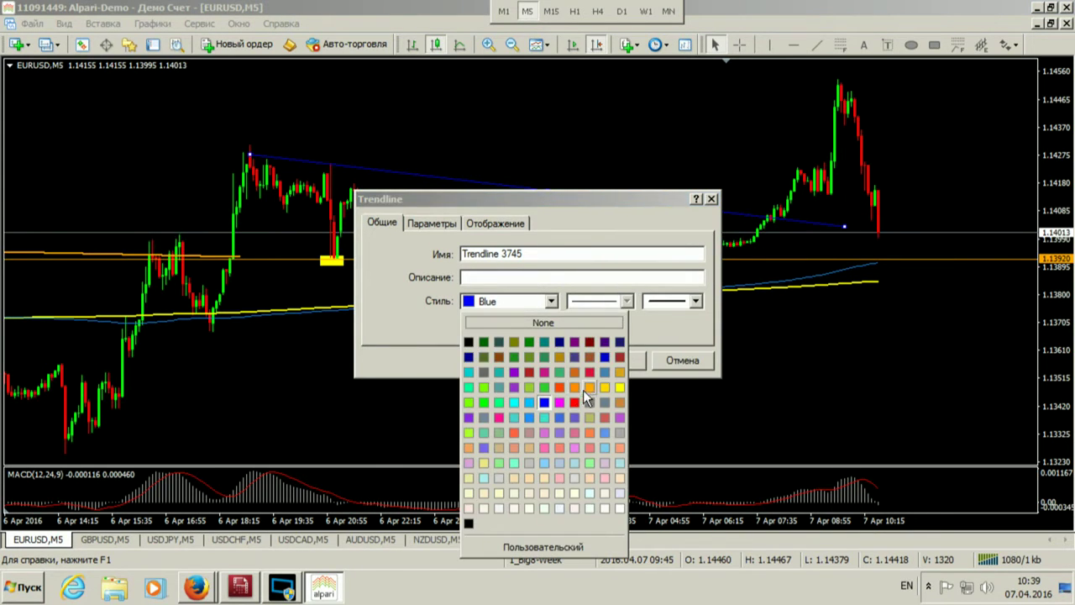
{"action": "left_click", "coordinate": [583, 390]}
{"action": "left_click", "coordinate": [615, 360]}
{"action": "left_click_drag", "start_coordinate": [842, 228], "coordinate": [896, 239]}
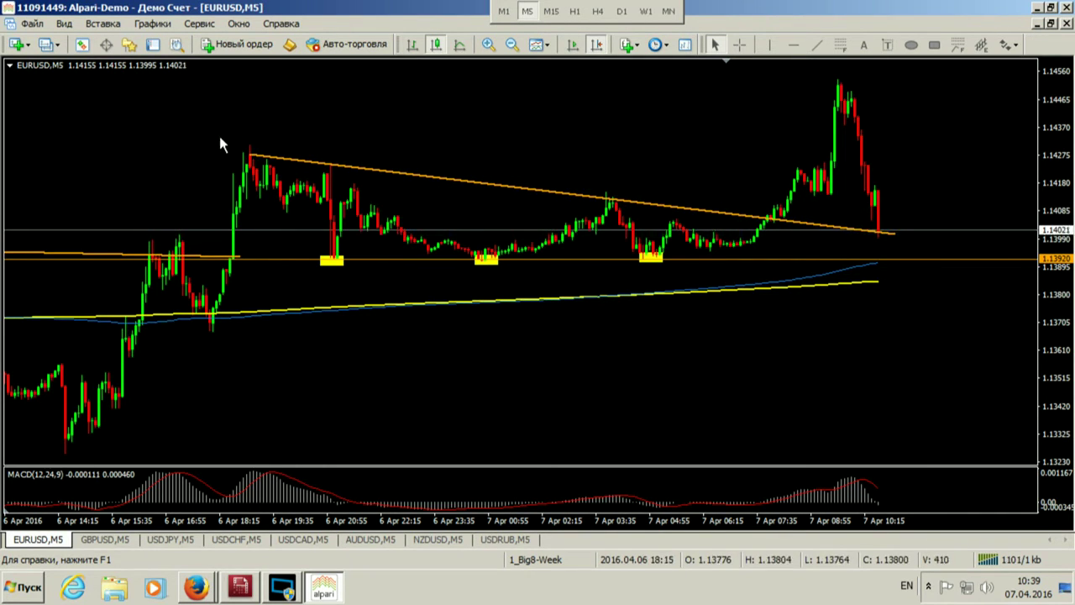
Step: Snap the trendline onto its peak and box the 6 Apr 18:15 and 7 Apr 03:35 peaks in yellow
{"action": "left_click_drag", "start_coordinate": [249, 160], "coordinate": [252, 161]}
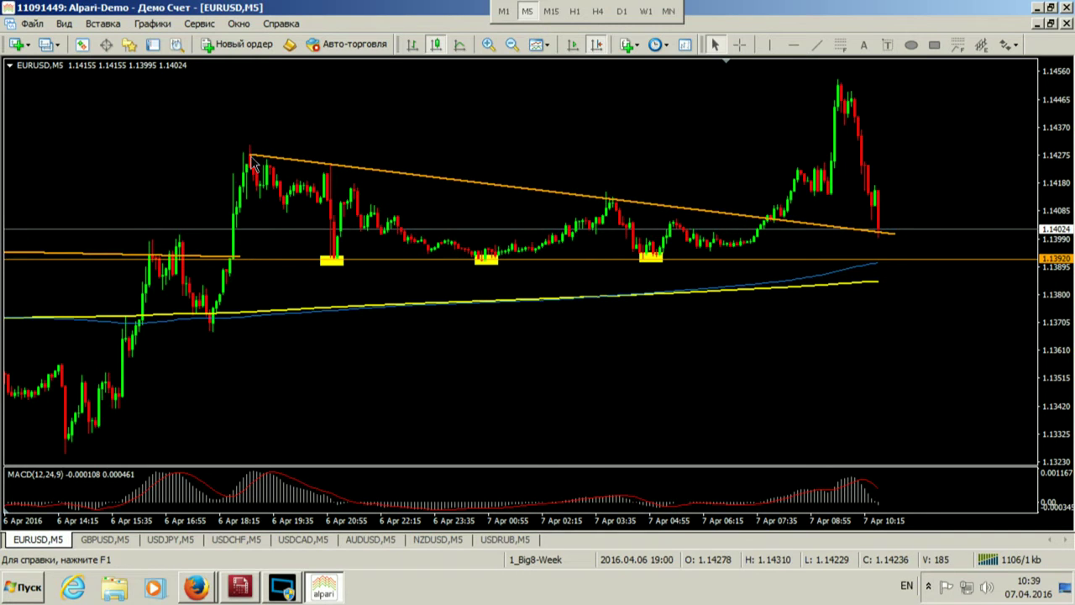
{"action": "left_click", "coordinate": [935, 45]}
{"action": "left_click_drag", "start_coordinate": [247, 150], "coordinate": [261, 162]}
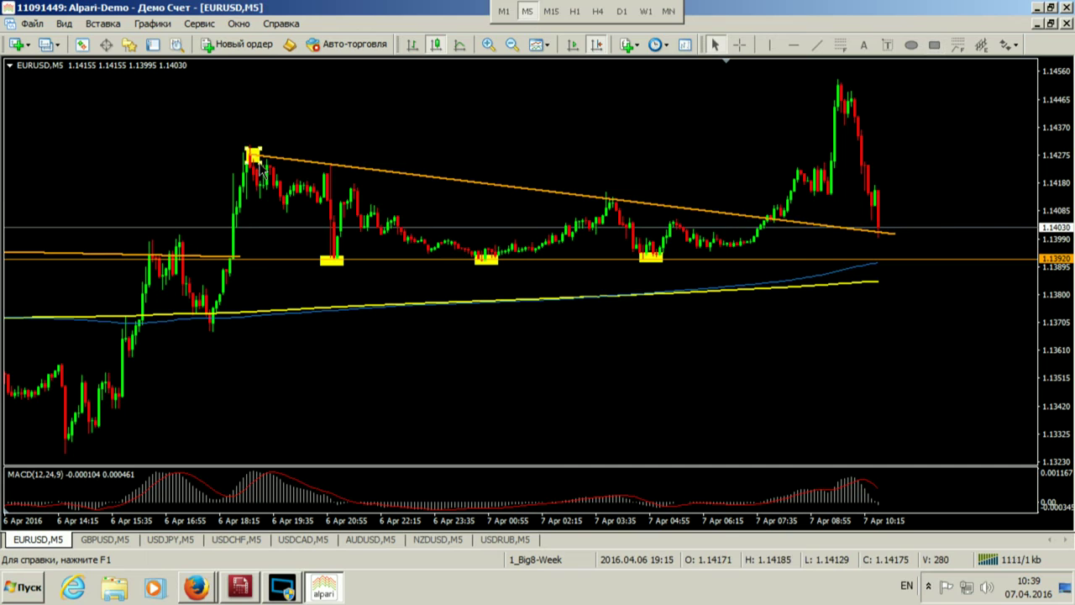
{"action": "left_click_drag", "start_coordinate": [563, 174], "coordinate": [624, 210]}
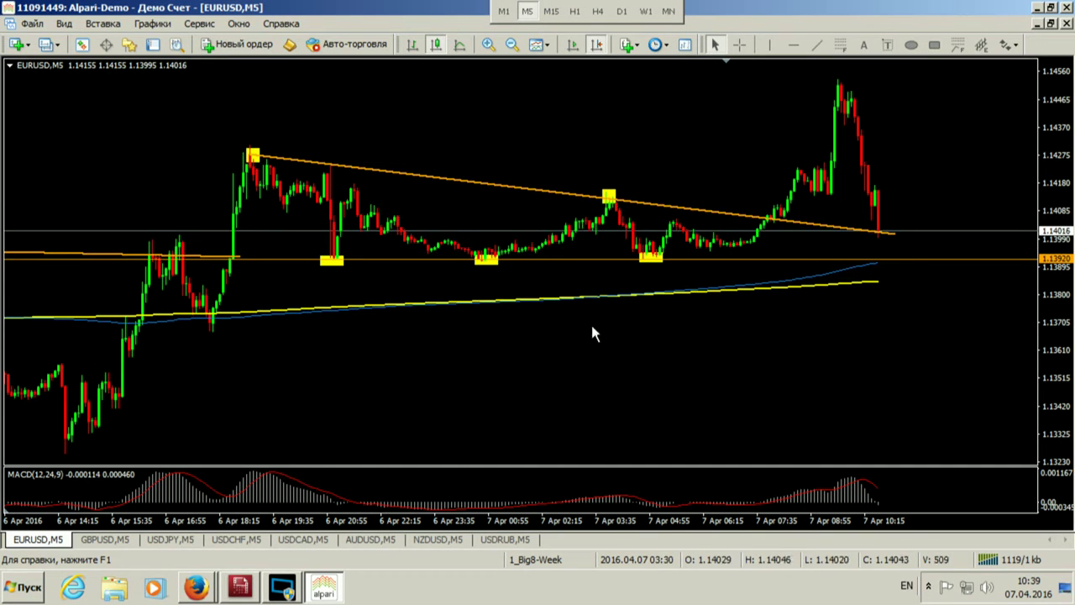
Step: Check the trendline with the crosshair and box the 7 Apr morning breakout near 1.1409
{"action": "middle_click", "coordinate": [433, 257]}
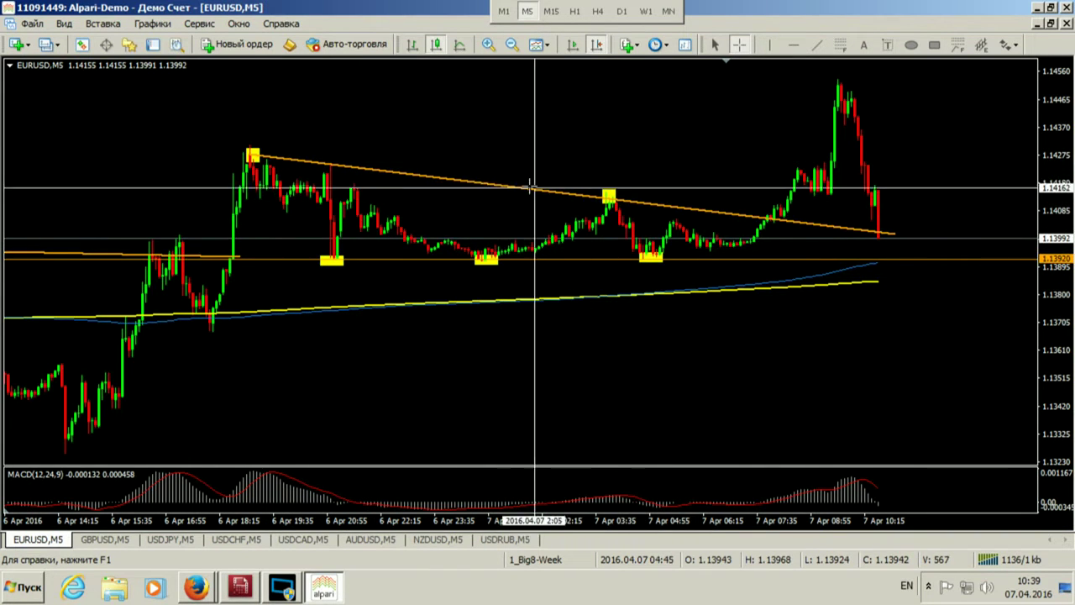
{"action": "left_click", "coordinate": [771, 177]}
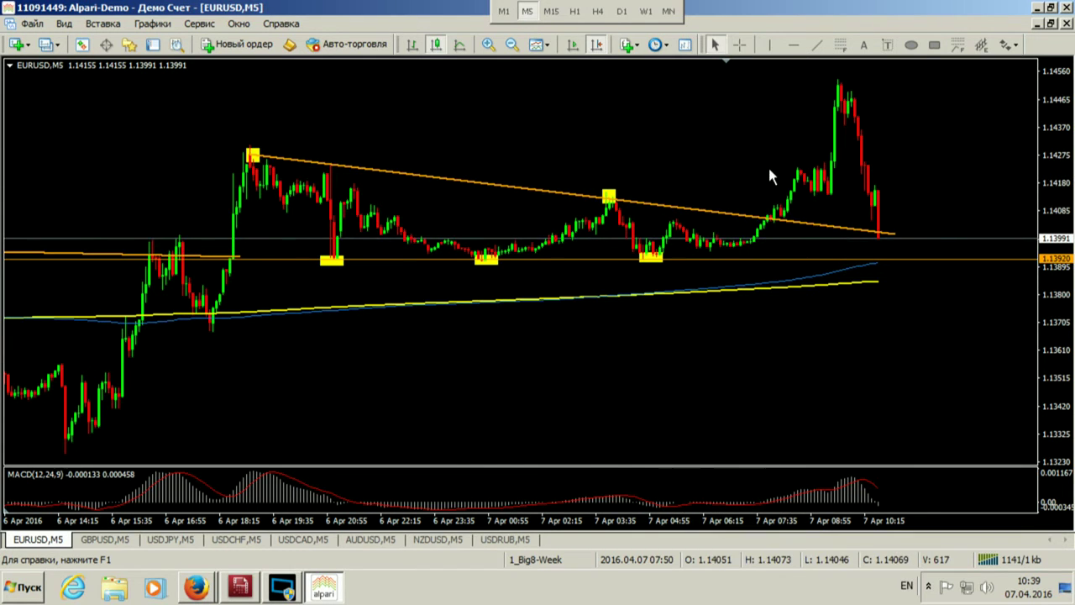
{"action": "left_click", "coordinate": [932, 46]}
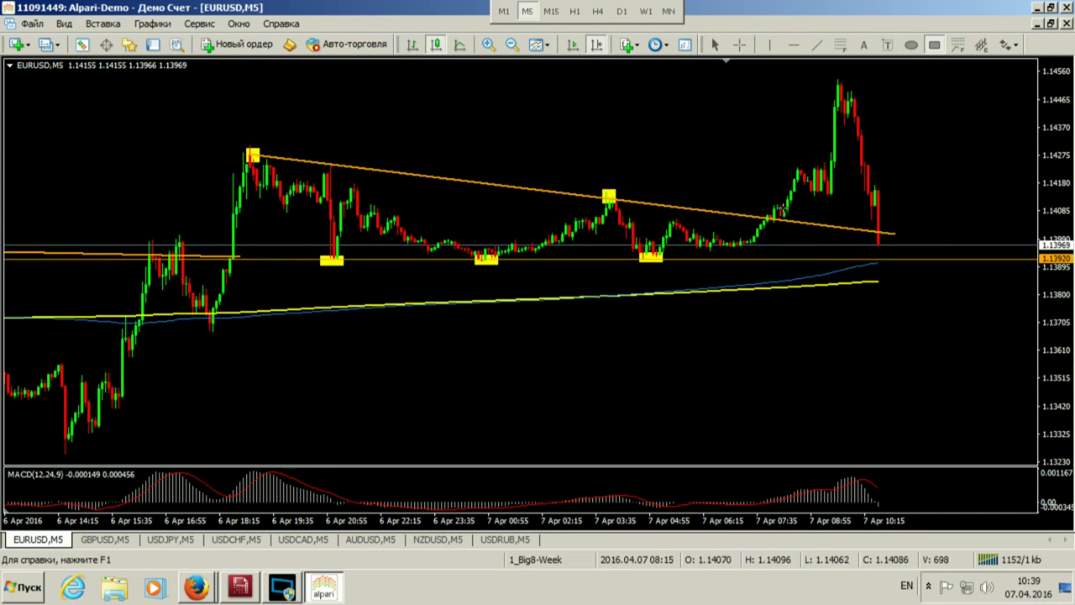
{"action": "left_click_drag", "start_coordinate": [784, 213], "coordinate": [771, 205]}
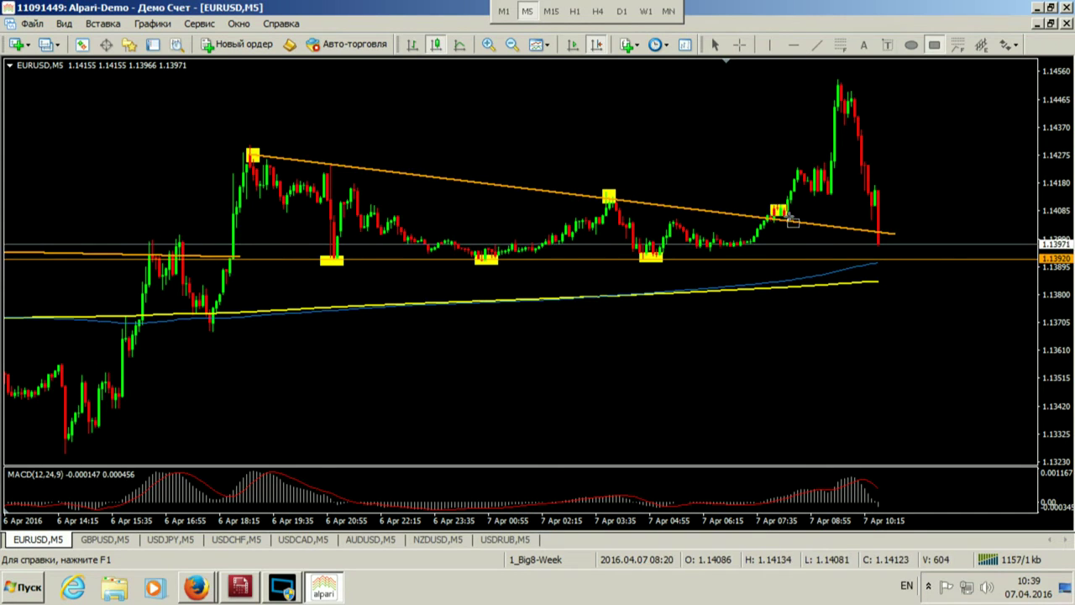
{"action": "middle_click", "coordinate": [774, 212]}
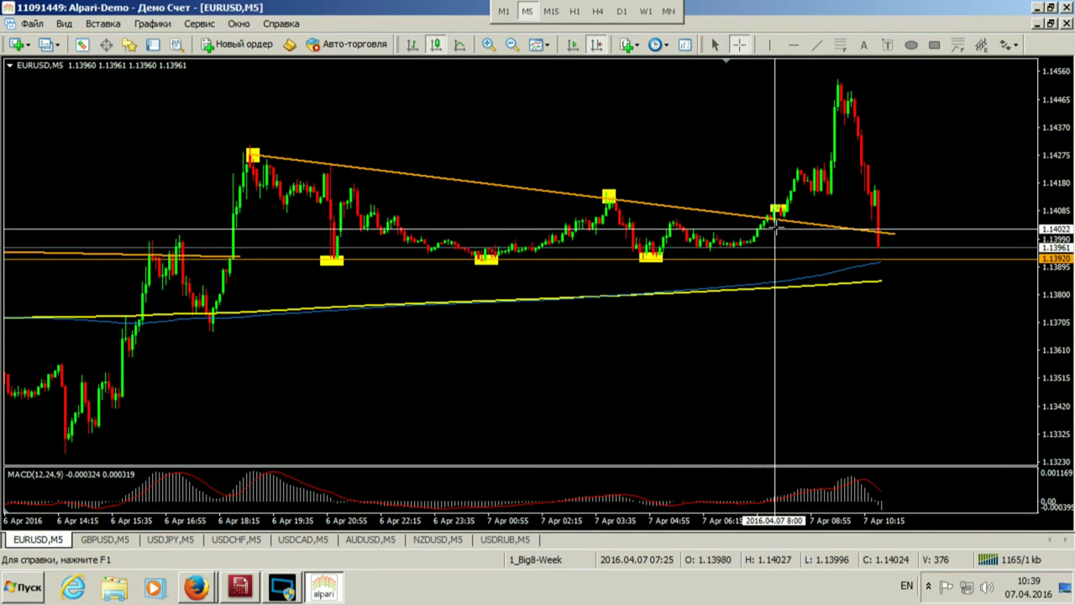
{"action": "left_click_drag", "start_coordinate": [781, 205], "coordinate": [841, 81]}
{"action": "middle_click", "coordinate": [828, 240]}
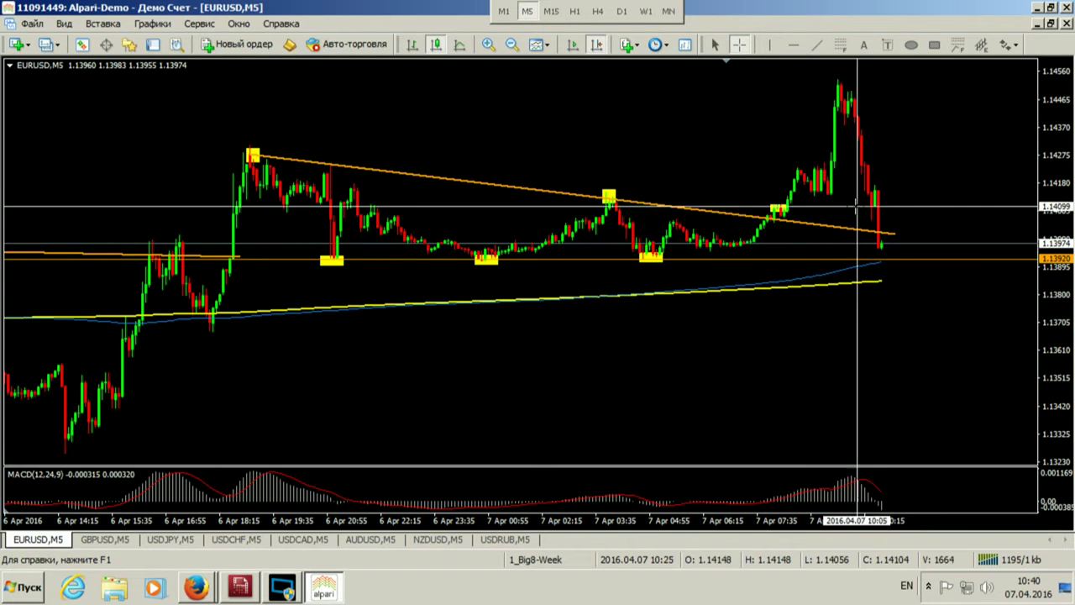
{"action": "left_click_drag", "start_coordinate": [752, 244], "coordinate": [838, 107]}
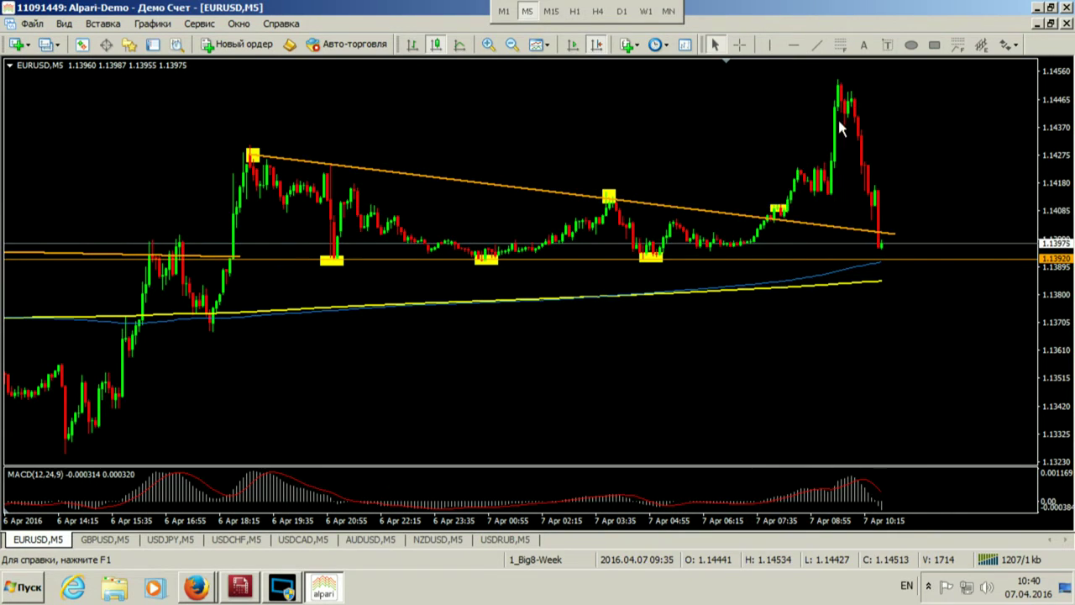
{"action": "middle_click", "coordinate": [836, 202]}
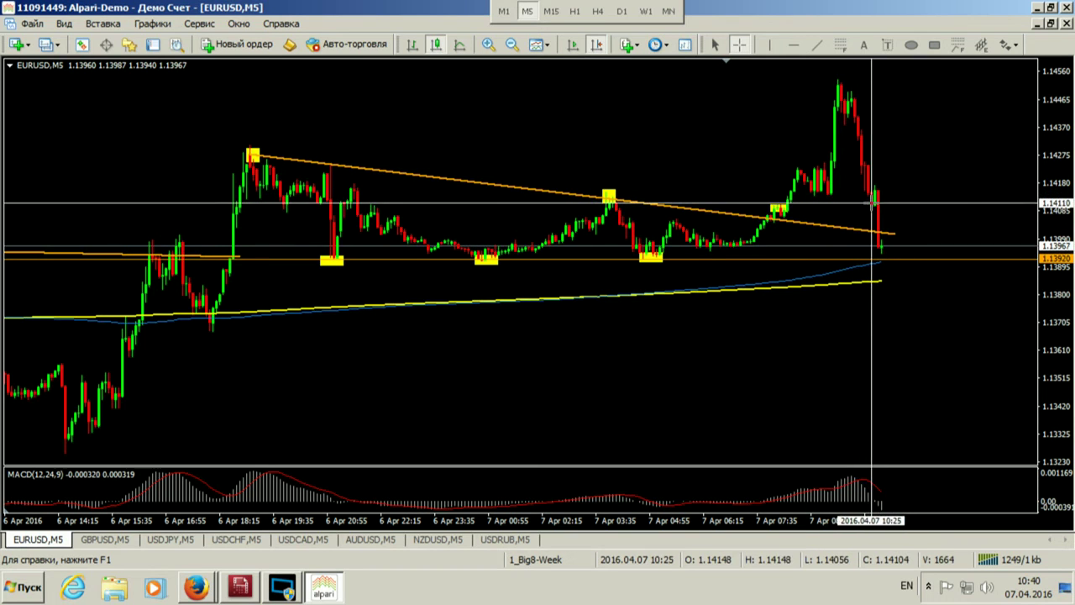
{"action": "left_click", "coordinate": [854, 243]}
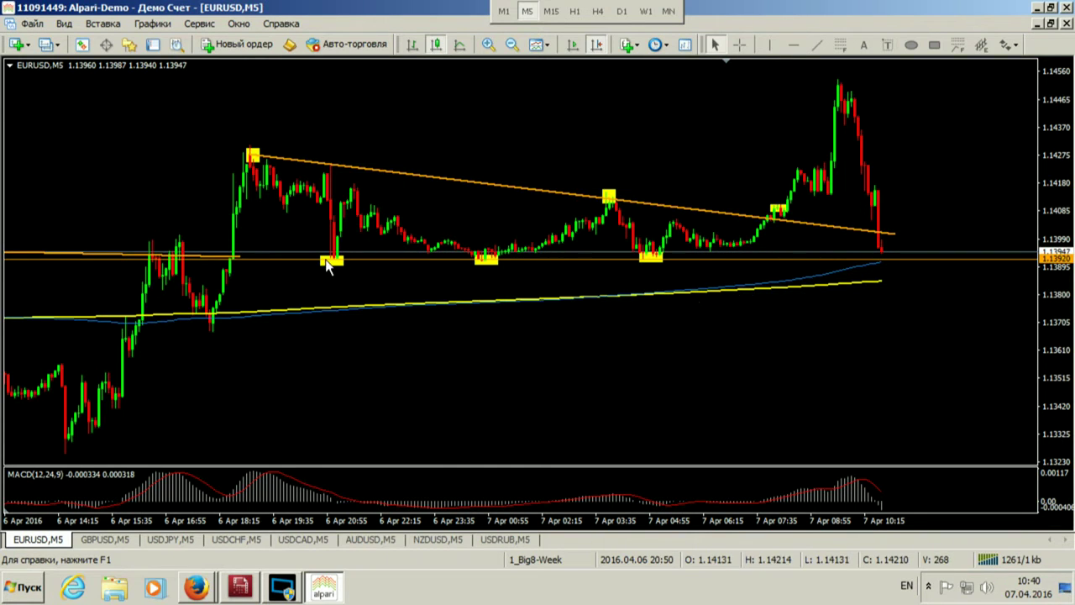
Step: Scroll through the EURUSD bars and measure the bars and points between two spots with the crosshair
{"action": "mouse_move", "coordinate": [306, 288]}
{"action": "left_mouse_down"}
{"action": "mouse_move", "coordinate": [823, 281]}
{"action": "mouse_move", "coordinate": [376, 269]}
{"action": "mouse_move", "coordinate": [293, 304]}
{"action": "left_mouse_up"}
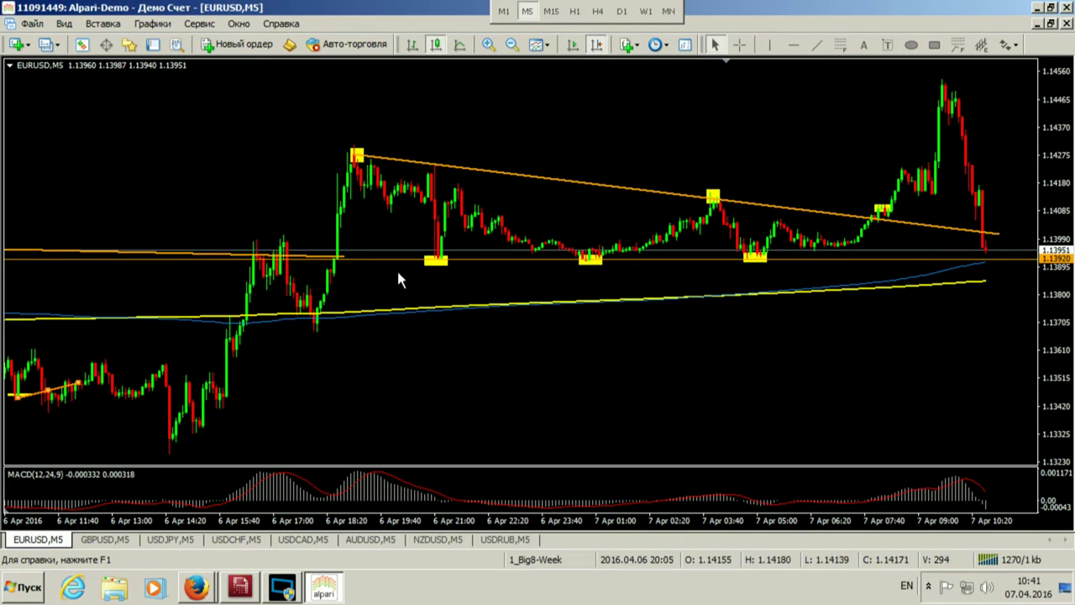
{"action": "left_click_drag", "start_coordinate": [398, 274], "coordinate": [277, 272]}
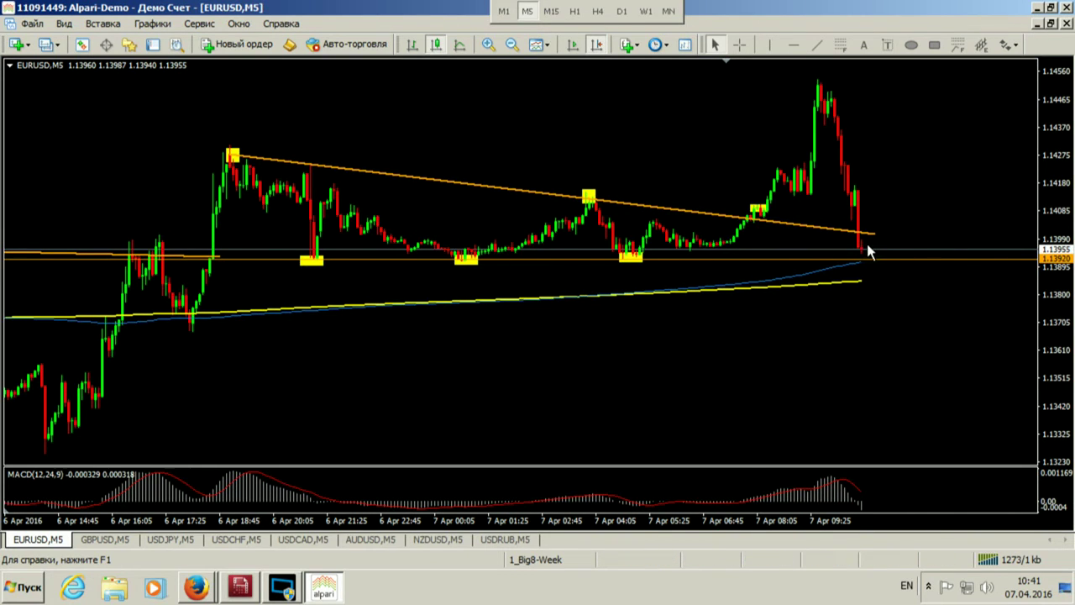
{"action": "middle_click", "coordinate": [643, 258]}
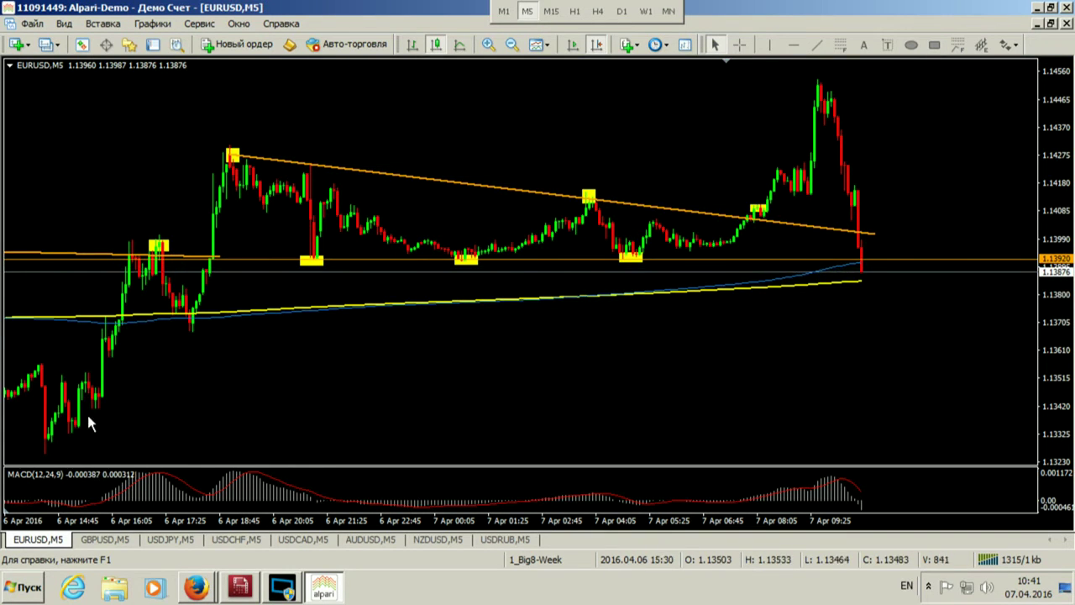
{"action": "middle_click", "coordinate": [37, 435]}
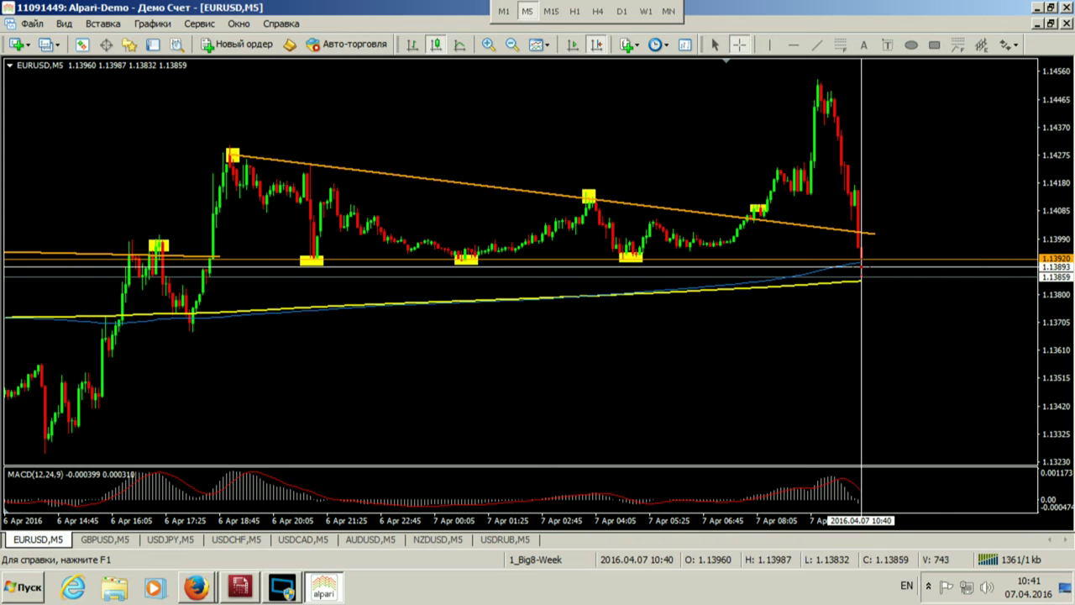
{"action": "left_click", "coordinate": [861, 277]}
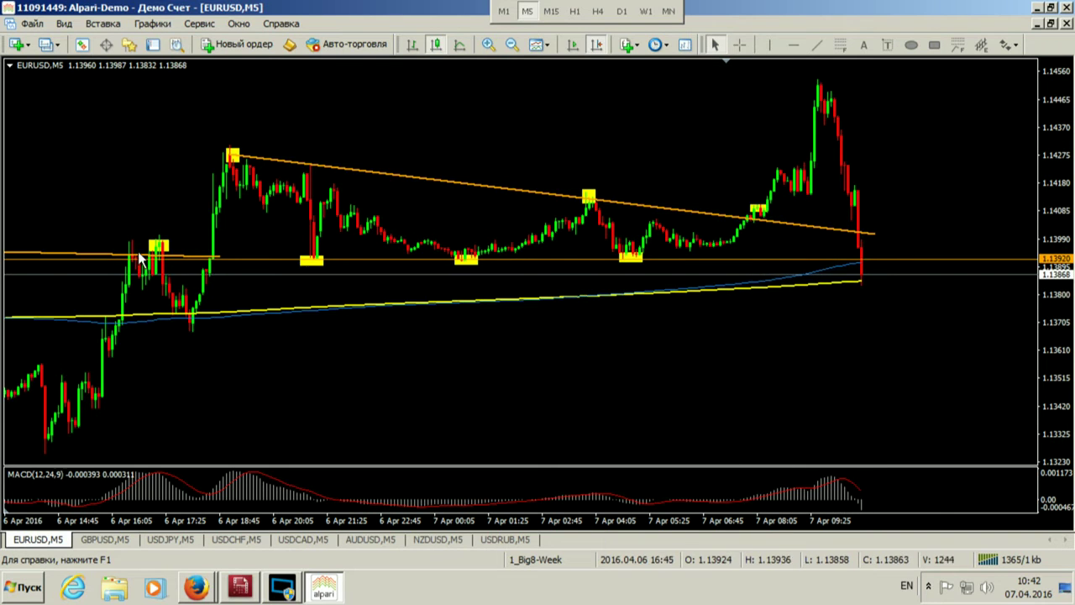
{"action": "middle_click", "coordinate": [166, 242]}
{"action": "left_click_drag", "start_coordinate": [165, 242], "coordinate": [866, 267]}
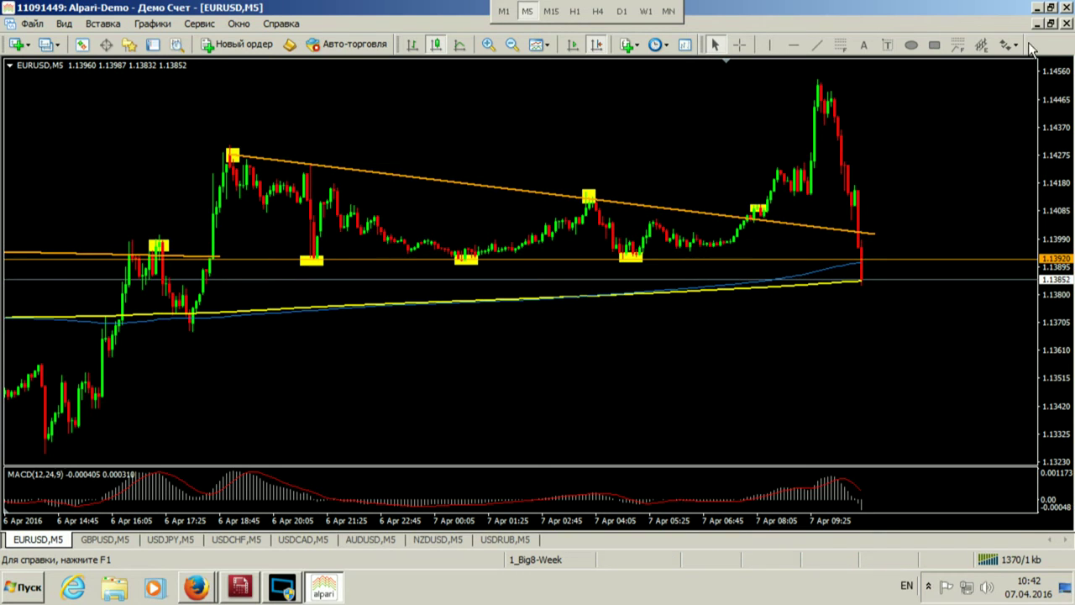
Step: Briefly restore the tiled view, then bring EURUSD back to full size
{"action": "left_click", "coordinate": [1051, 24]}
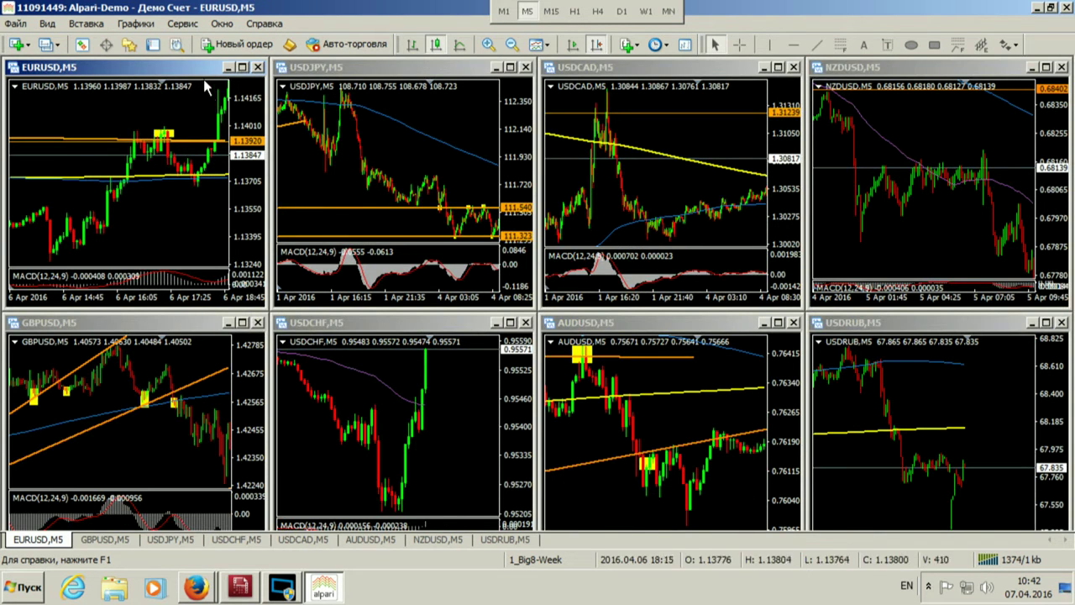
{"action": "left_click", "coordinate": [241, 67]}
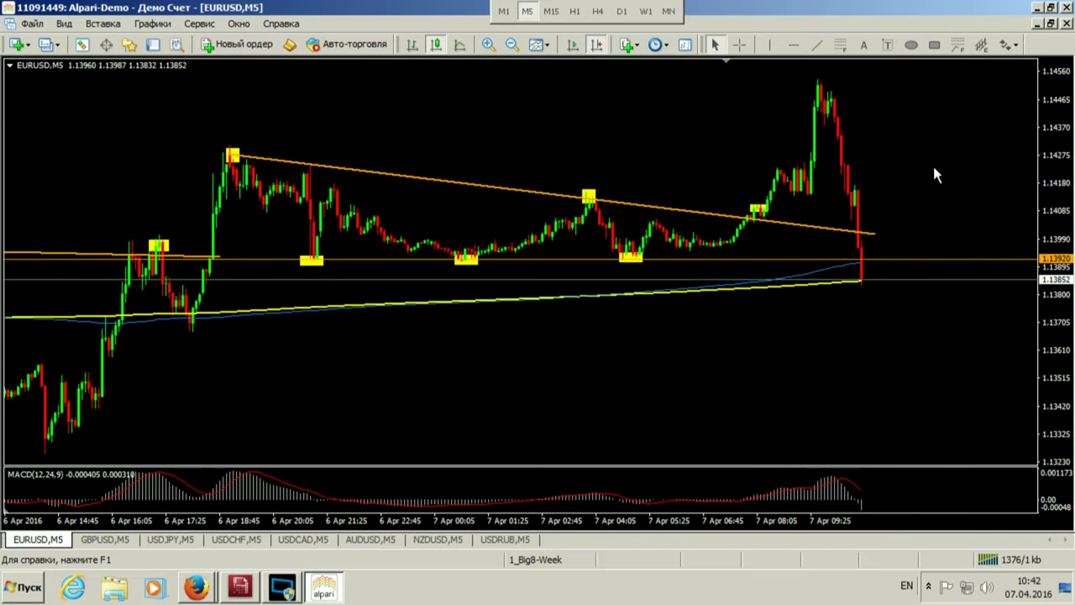
{"action": "middle_click", "coordinate": [858, 287]}
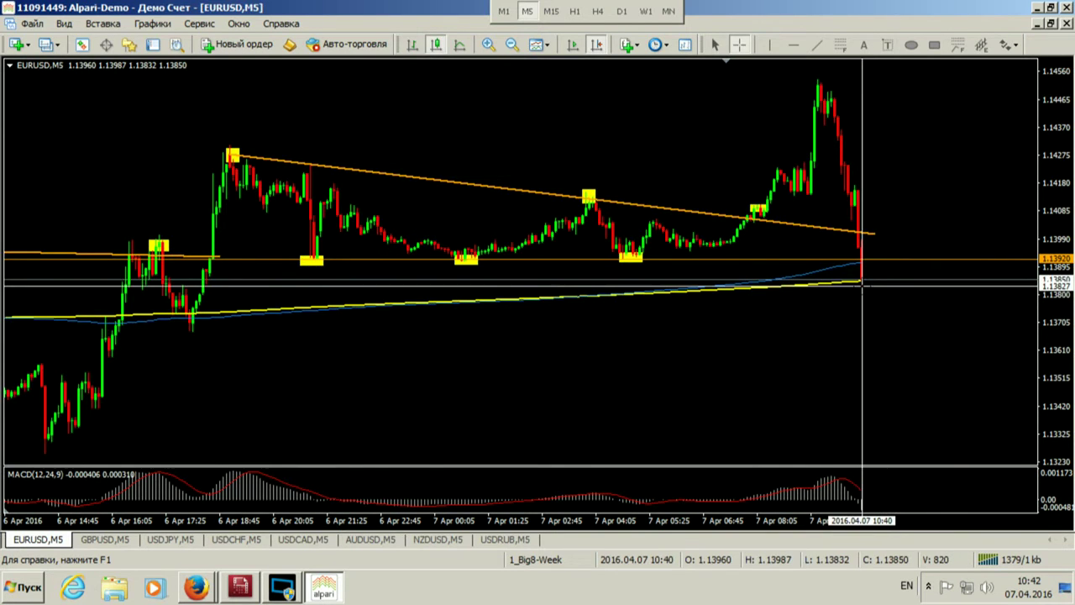
{"action": "key", "text": "Escape"}
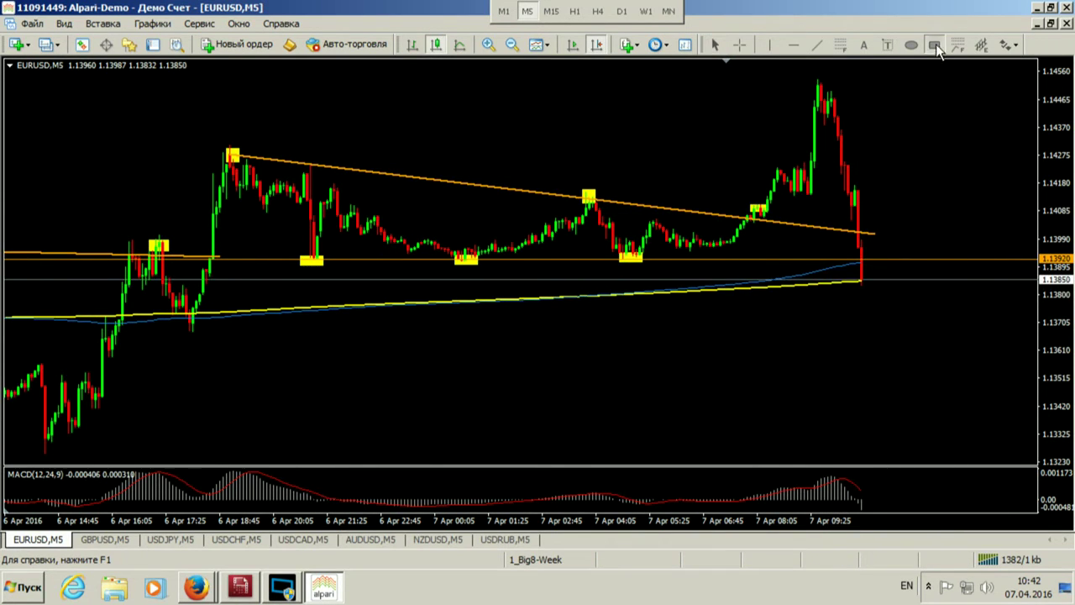
Step: Box the EURUSD peak in yellow, draw a falling orange trendline from it, and restore the tiled charts
{"action": "mouse_move", "coordinate": [810, 79]}
{"action": "left_mouse_down"}
{"action": "mouse_move", "coordinate": [830, 97]}
{"action": "mouse_move", "coordinate": [702, 130]}
{"action": "left_mouse_up"}
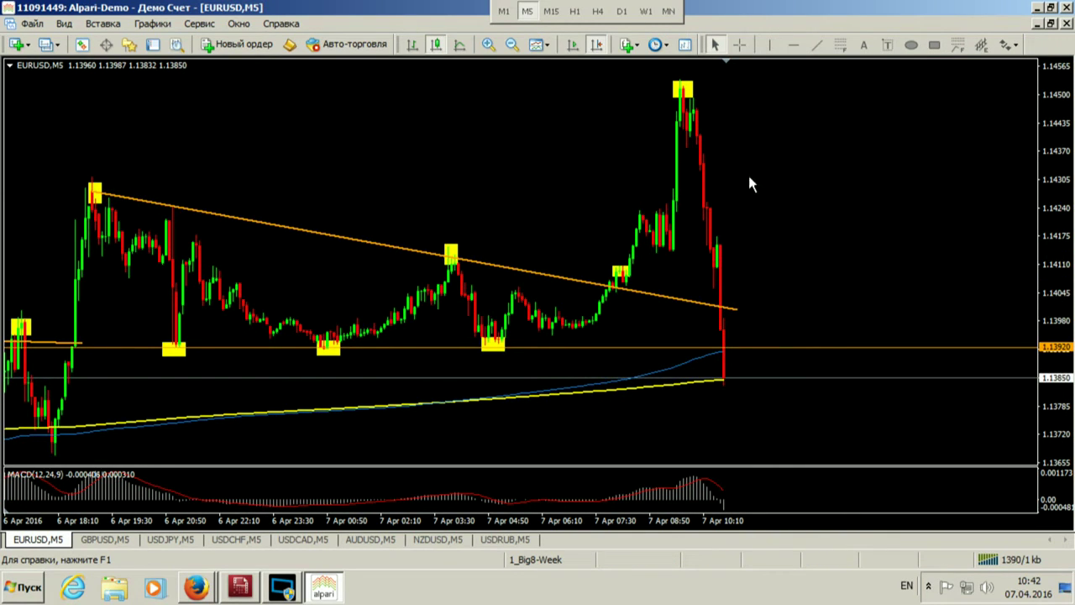
{"action": "left_click_drag", "start_coordinate": [685, 87], "coordinate": [844, 125]}
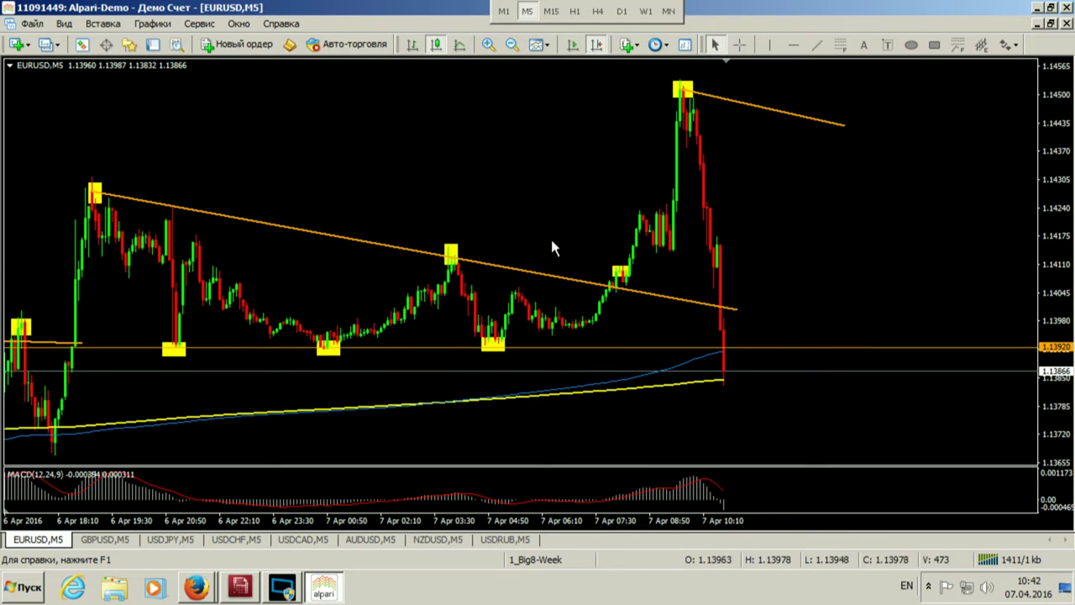
{"action": "scroll", "coordinate": [691, 111], "scroll_direction": "down", "scroll_amount": 3}
{"action": "left_click_drag", "start_coordinate": [444, 288], "coordinate": [356, 304]}
{"action": "middle_click", "coordinate": [352, 211]}
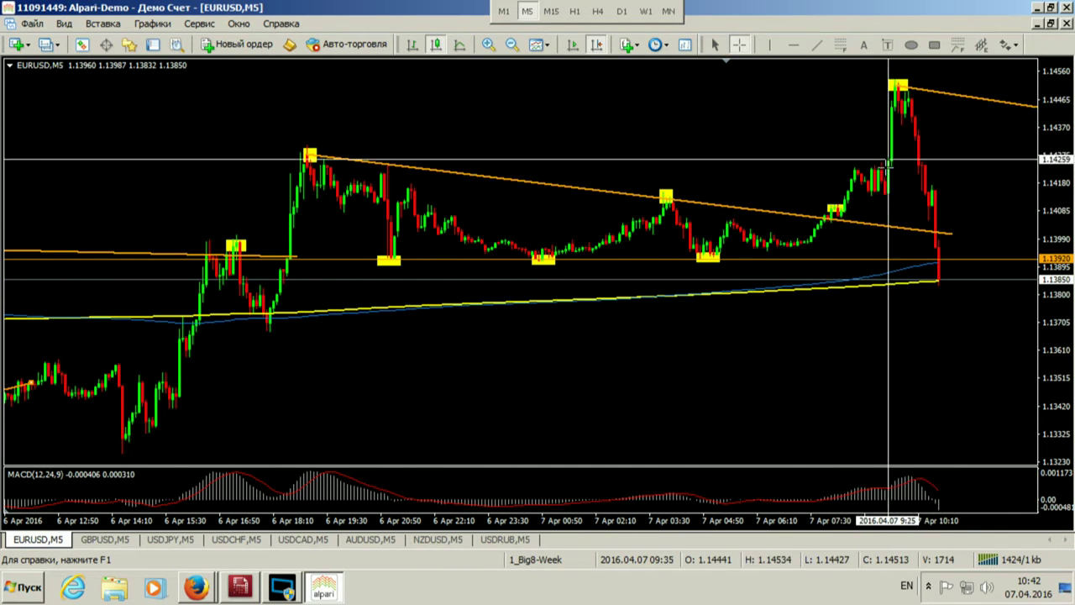
{"action": "left_click", "coordinate": [878, 125]}
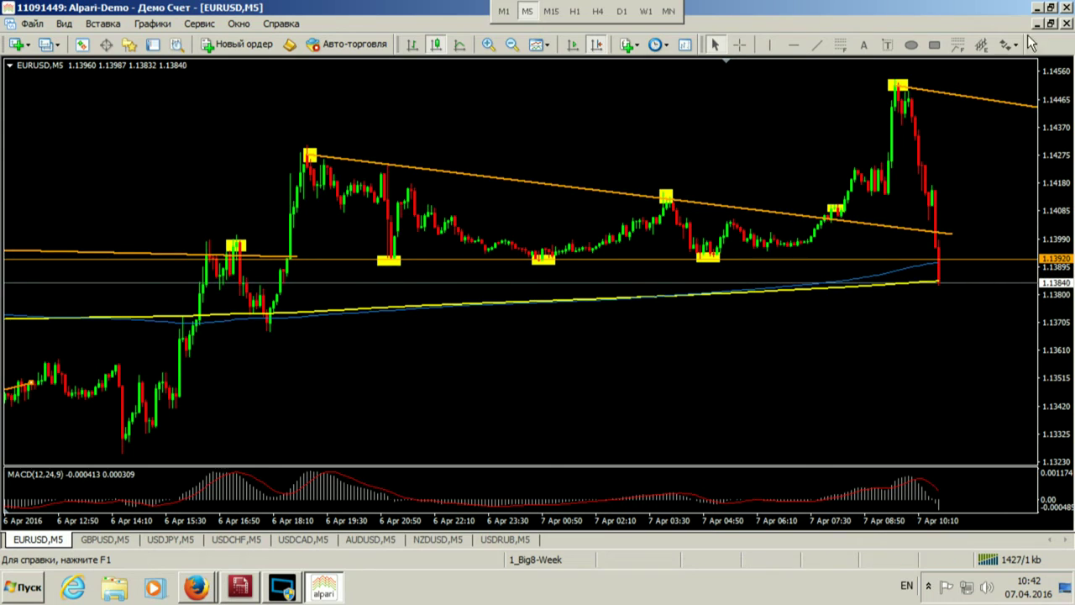
{"action": "left_click", "coordinate": [1051, 23]}
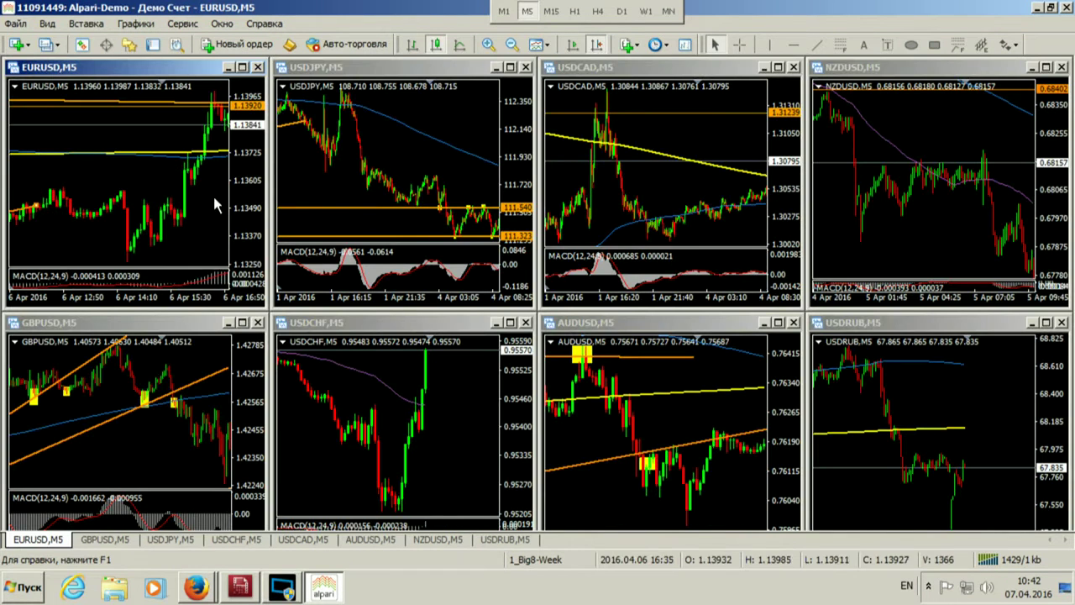
Step: Maximize GBPUSD and review its history by zooming, scrolling and checking prices with the crosshair
{"action": "double_click", "coordinate": [164, 322]}
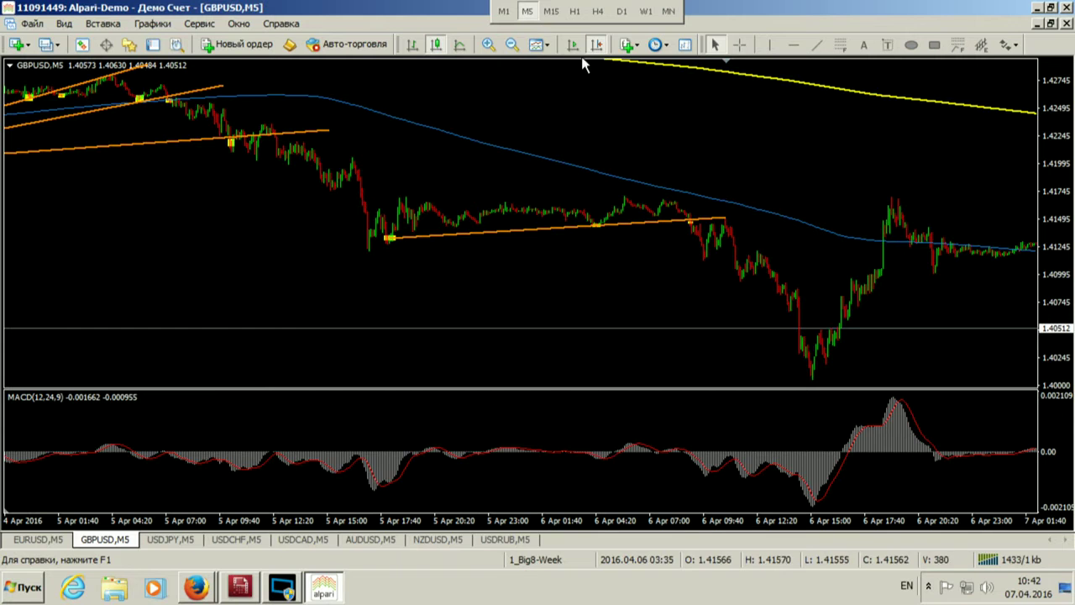
{"action": "left_click", "coordinate": [509, 47]}
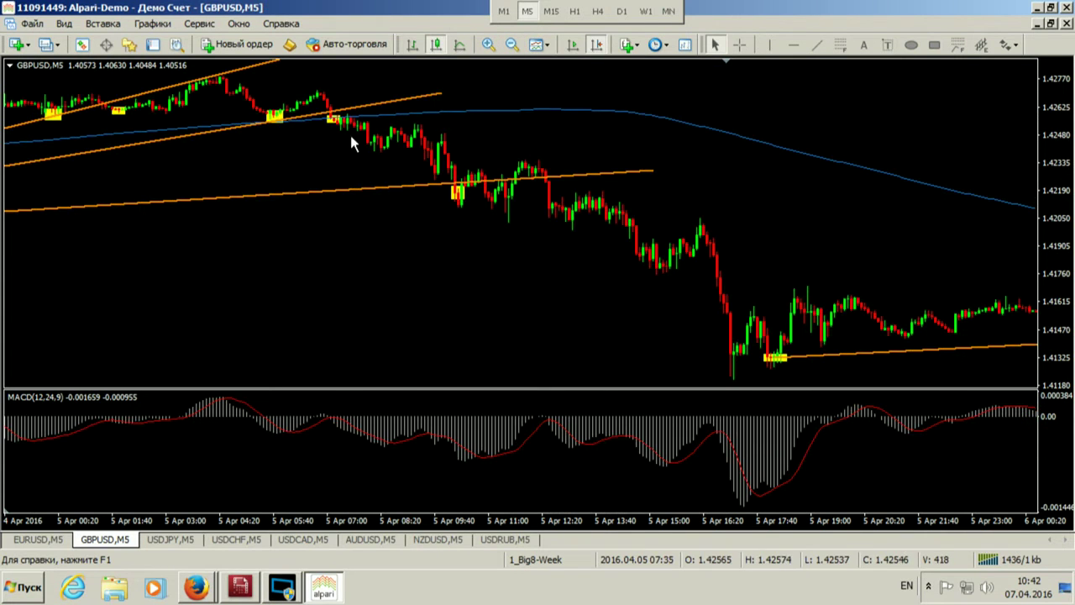
{"action": "scroll", "coordinate": [350, 132], "scroll_direction": "up", "scroll_amount": 5}
{"action": "left_click", "coordinate": [515, 43]}
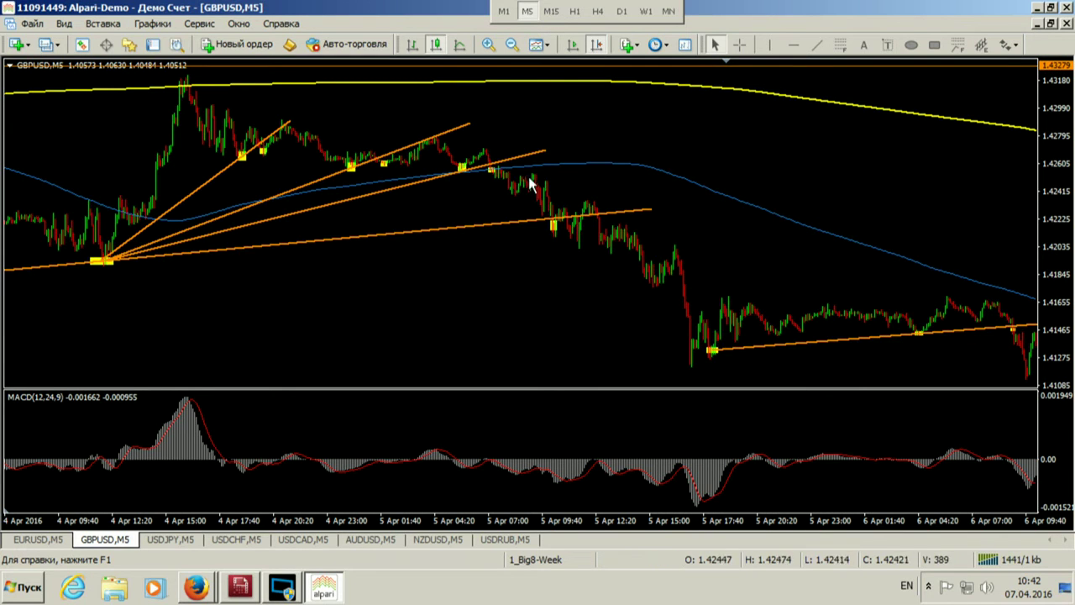
{"action": "left_click_drag", "start_coordinate": [771, 235], "coordinate": [446, 225]}
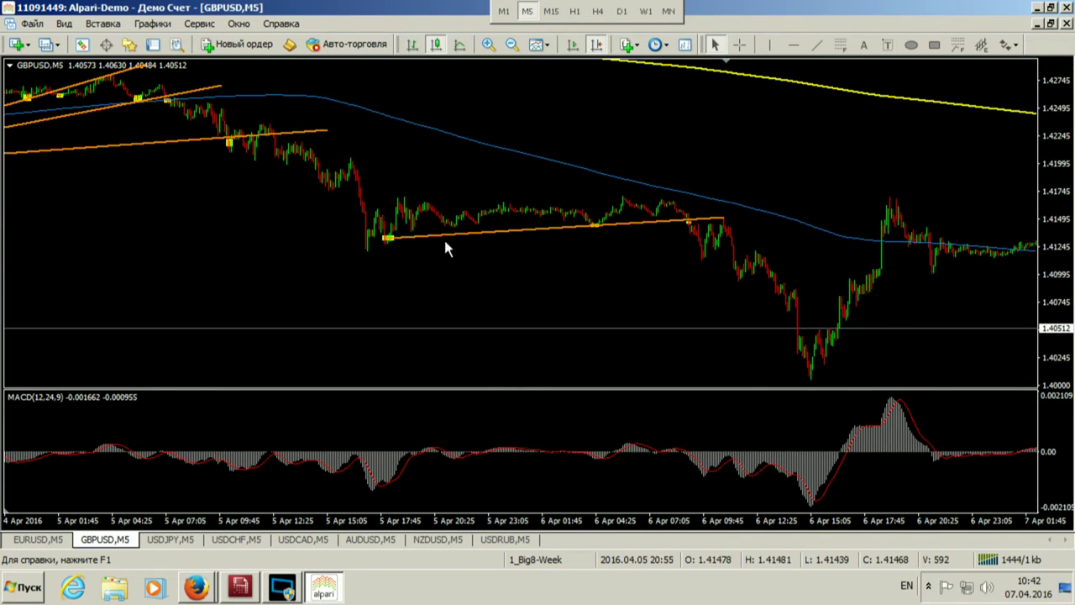
{"action": "scroll", "coordinate": [720, 248], "scroll_direction": "down", "scroll_amount": 3}
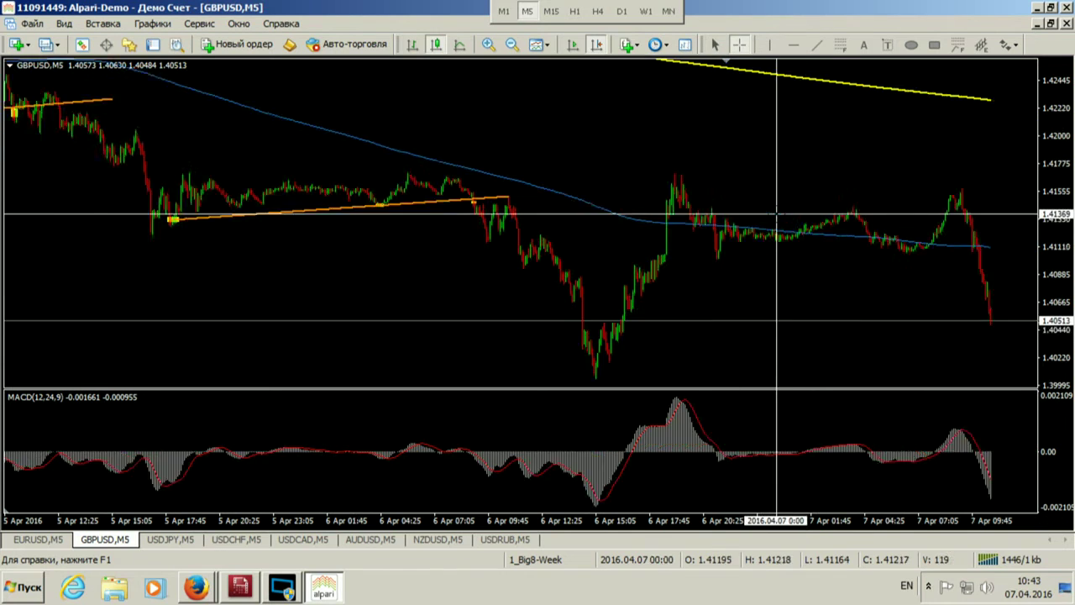
{"action": "middle_click", "coordinate": [780, 205]}
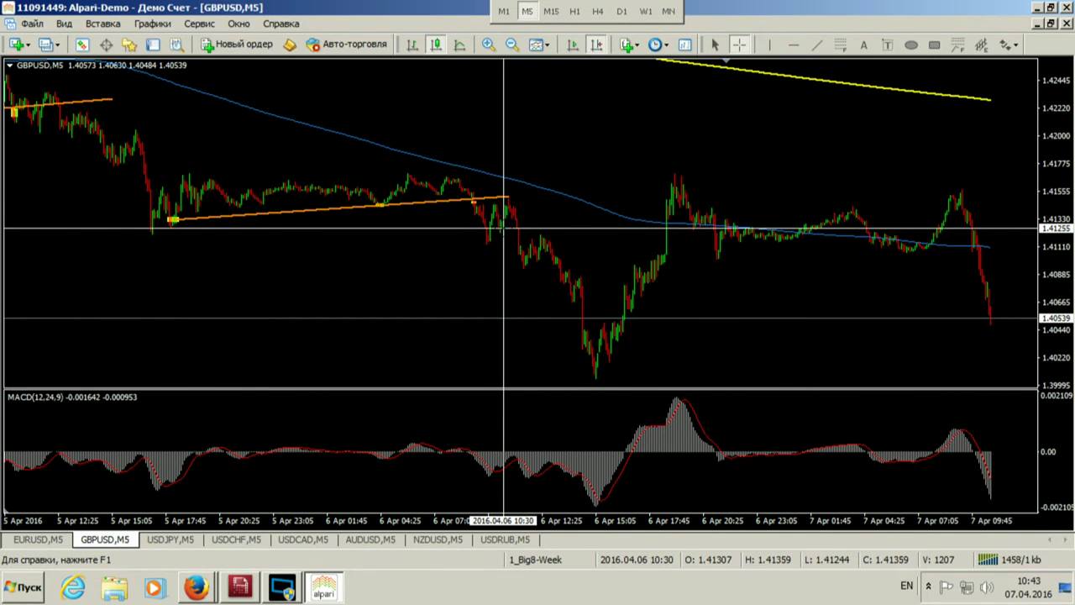
{"action": "left_click", "coordinate": [503, 228]}
Step: Zoom in on the GBPUSD candles, read prices, and drag the MACD pane down to a thin strip
{"action": "left_click", "coordinate": [486, 44]}
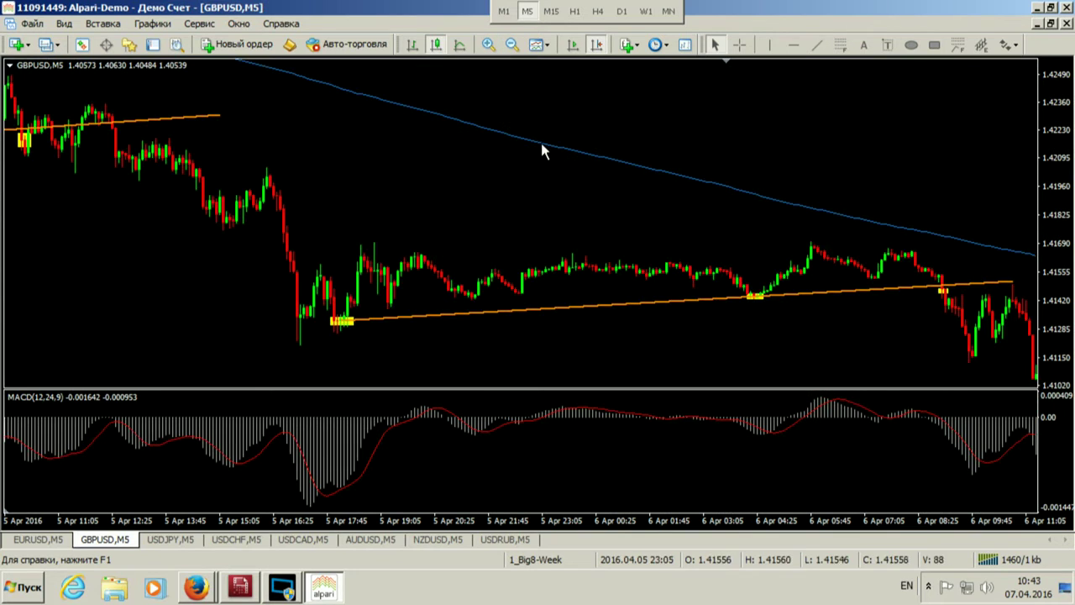
{"action": "scroll", "coordinate": [539, 138], "scroll_direction": "left", "scroll_amount": 3}
{"action": "scroll", "coordinate": [539, 135], "scroll_direction": "right", "scroll_amount": 5}
{"action": "scroll", "coordinate": [542, 139], "scroll_direction": "left", "scroll_amount": 3}
{"action": "scroll", "coordinate": [691, 183], "scroll_direction": "left", "scroll_amount": 2}
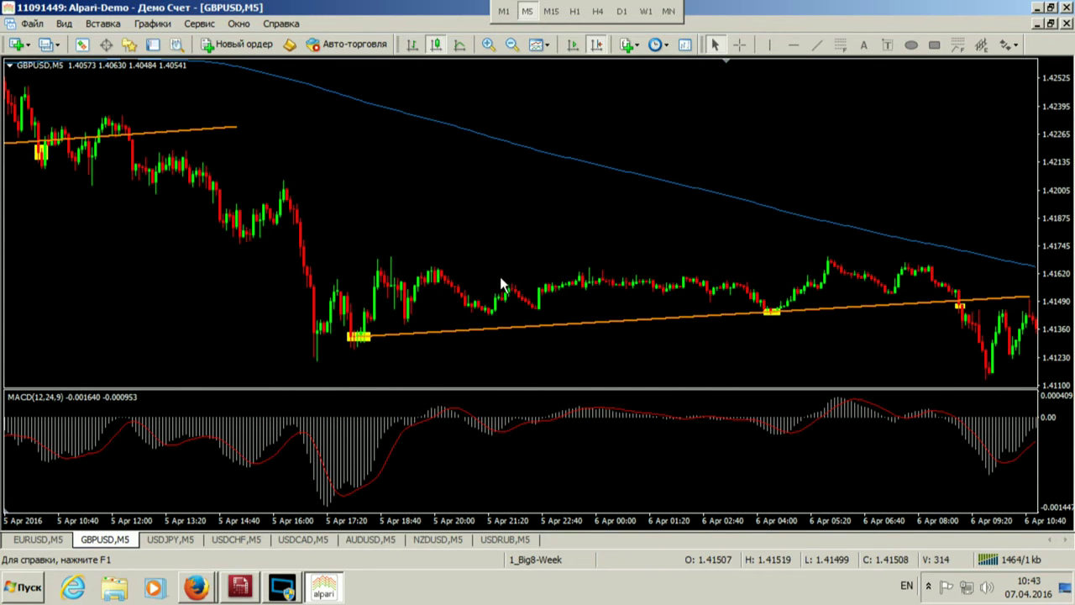
{"action": "middle_click", "coordinate": [363, 344]}
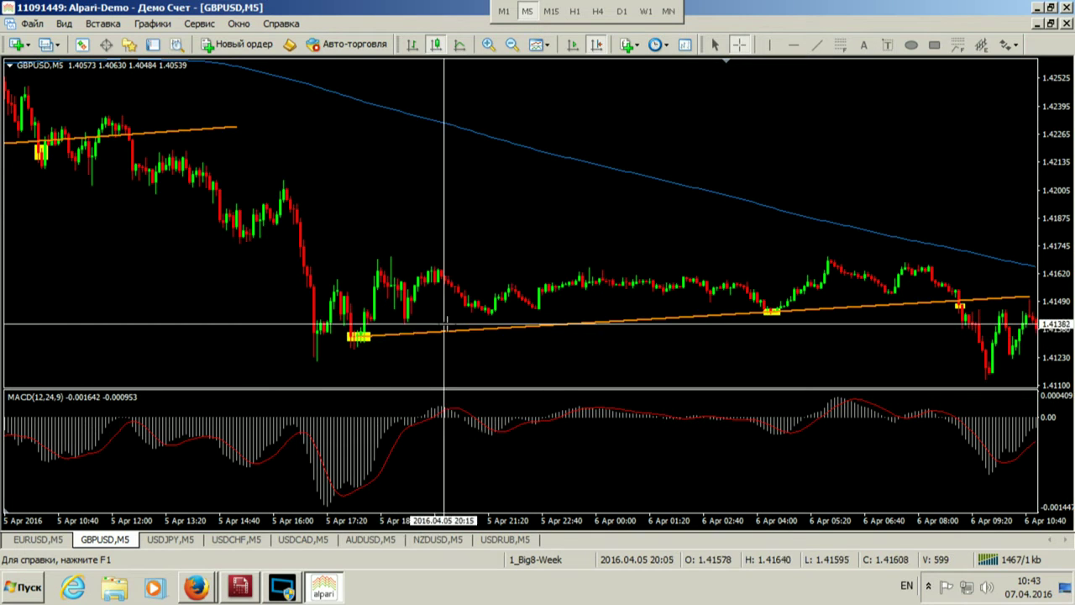
{"action": "left_click_drag", "start_coordinate": [732, 389], "coordinate": [732, 490]}
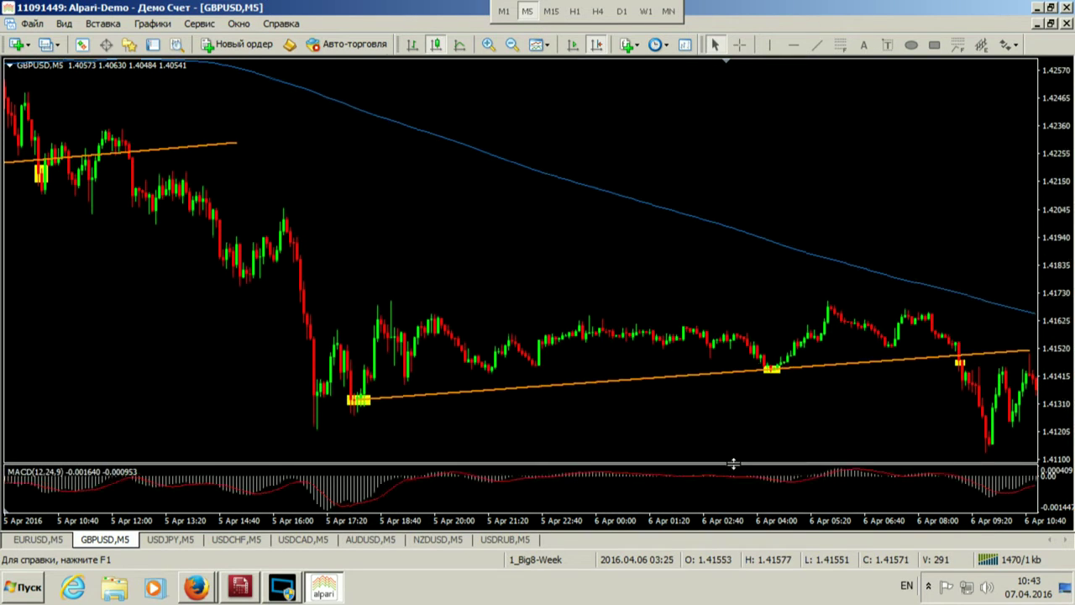
{"action": "middle_click", "coordinate": [354, 434]}
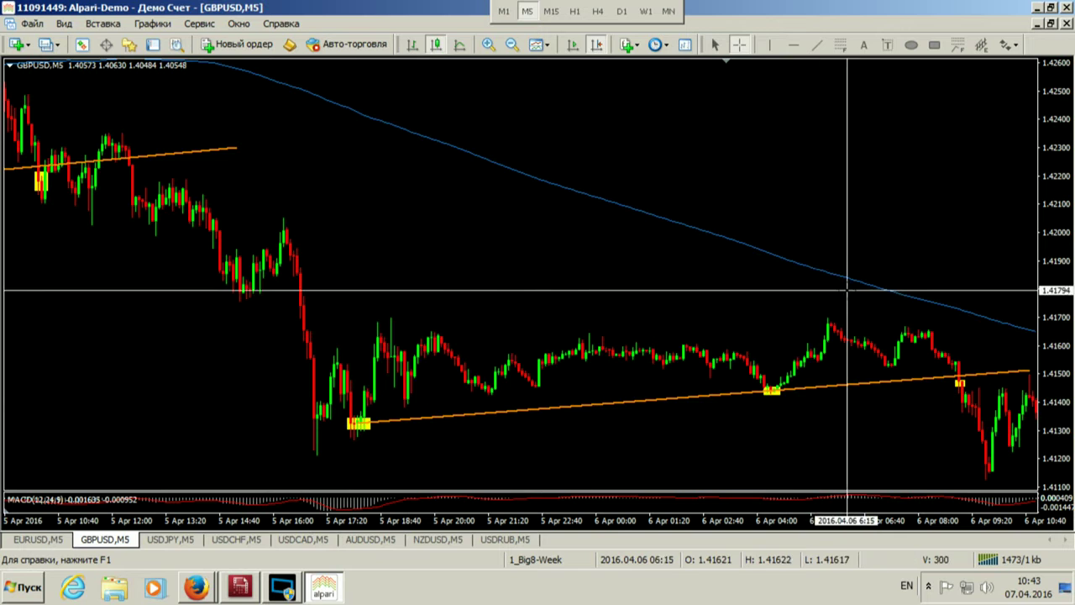
{"action": "left_click", "coordinate": [906, 277]}
{"action": "scroll", "coordinate": [1035, 395], "scroll_direction": "down", "scroll_amount": 3}
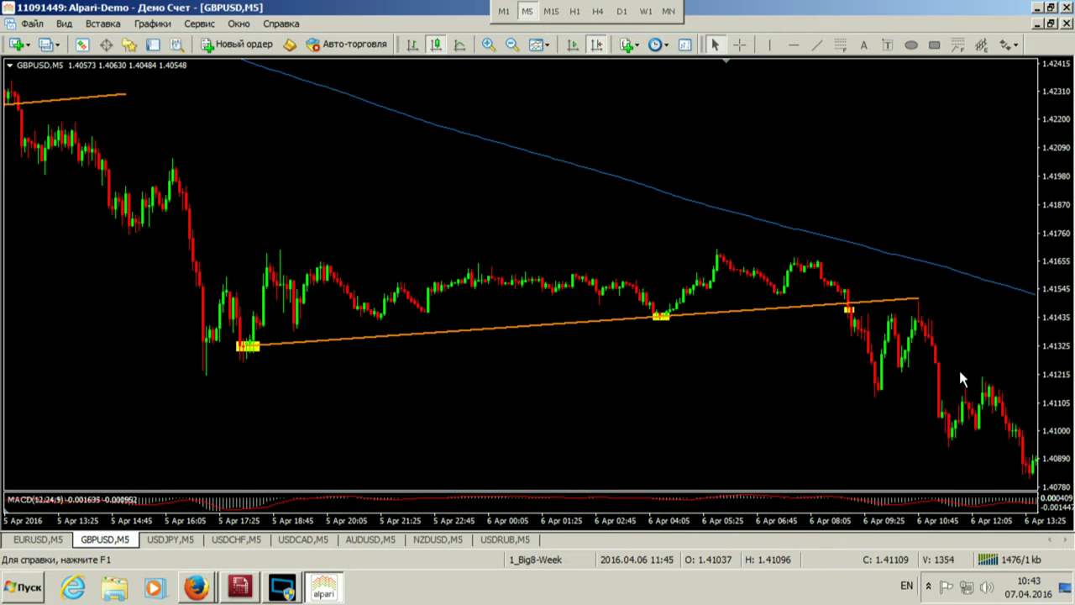
{"action": "scroll", "coordinate": [962, 379], "scroll_direction": "up", "scroll_amount": 3}
{"action": "middle_click", "coordinate": [907, 370]}
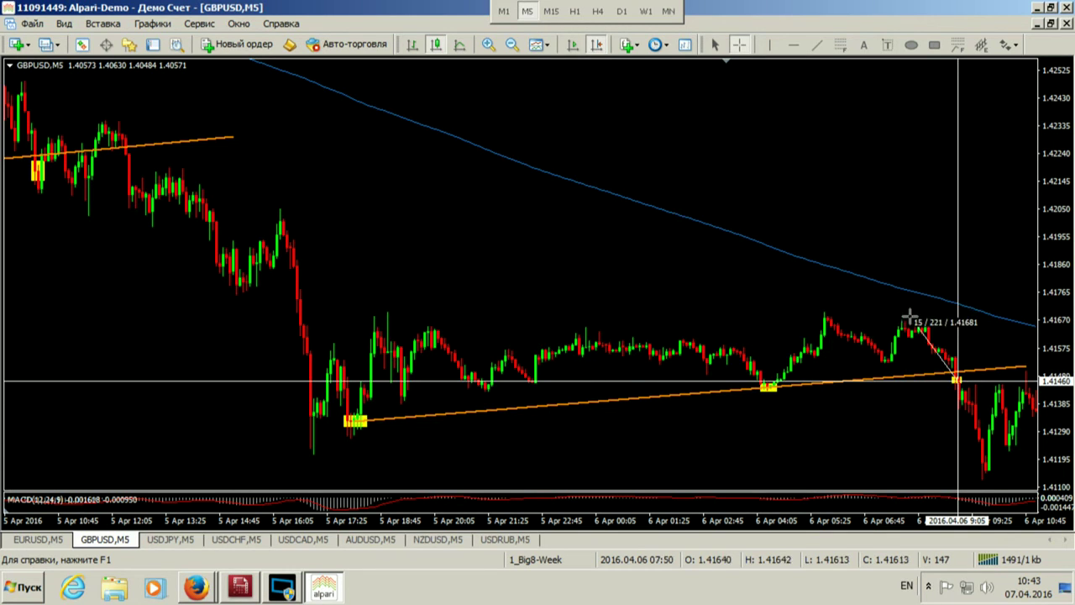
{"action": "left_click_drag", "start_coordinate": [910, 315], "coordinate": [927, 315]}
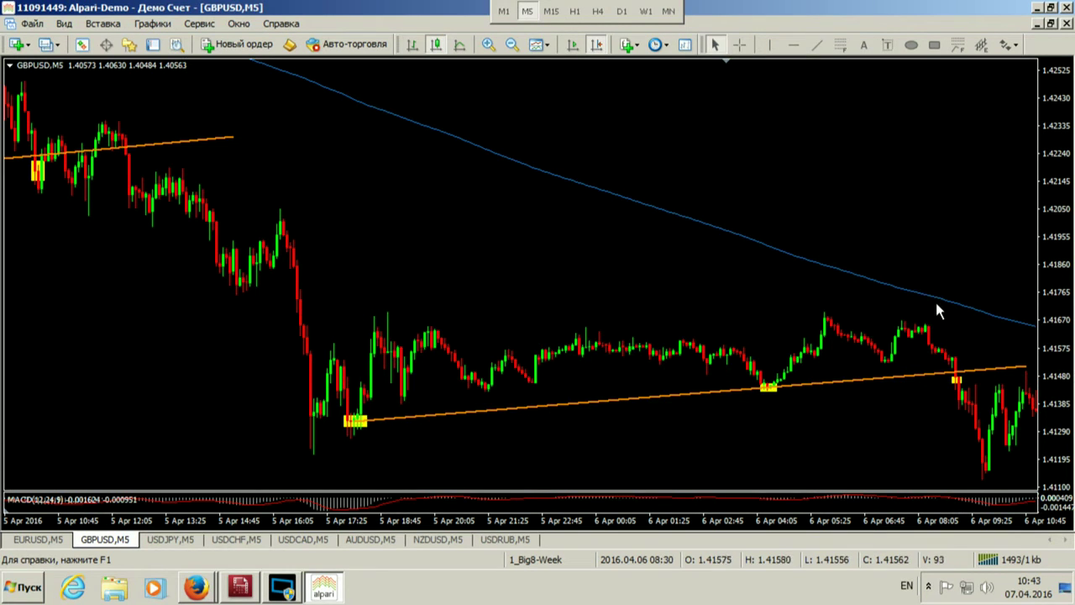
{"action": "middle_click", "coordinate": [966, 402]}
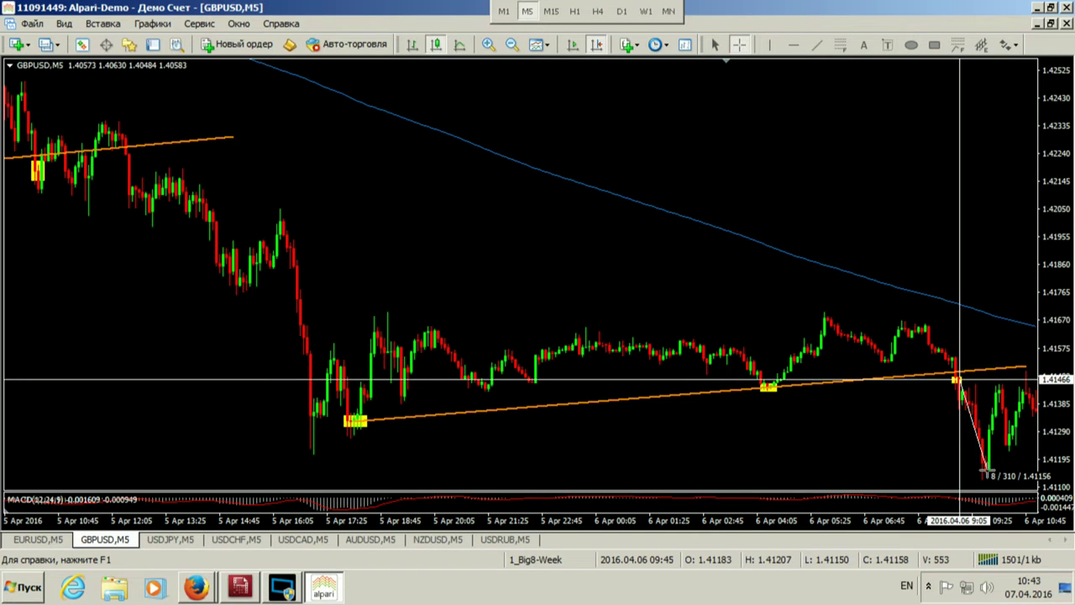
{"action": "left_click_drag", "start_coordinate": [985, 473], "coordinate": [994, 426]}
{"action": "middle_click", "coordinate": [966, 351]}
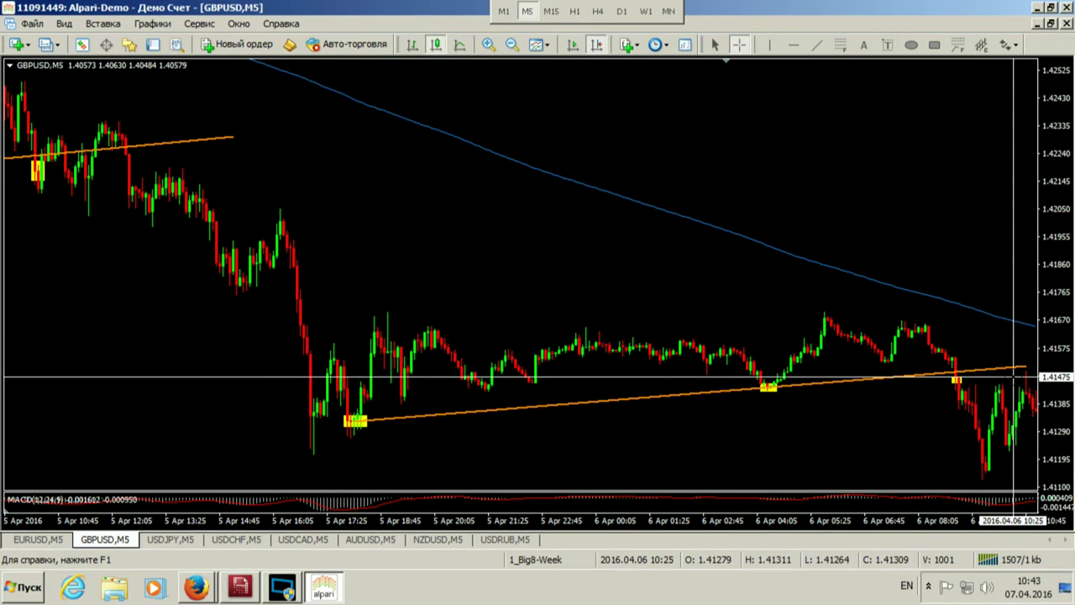
{"action": "middle_click", "coordinate": [966, 332]}
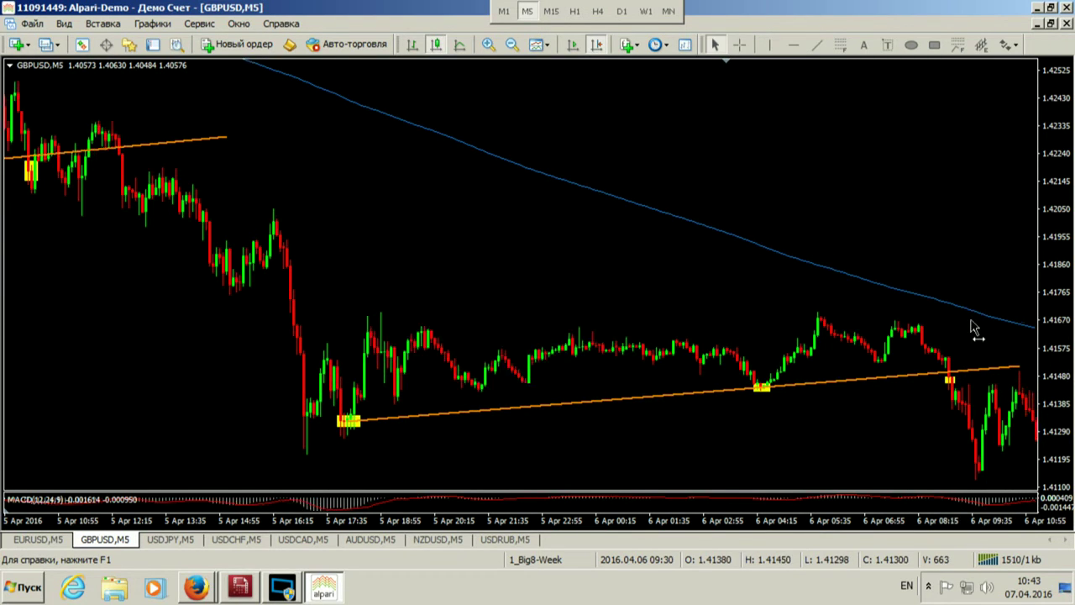
{"action": "scroll", "coordinate": [945, 286], "scroll_direction": "down", "scroll_amount": 5}
{"action": "left_click_drag", "start_coordinate": [851, 307], "coordinate": [824, 286]}
{"action": "middle_click", "coordinate": [683, 159]}
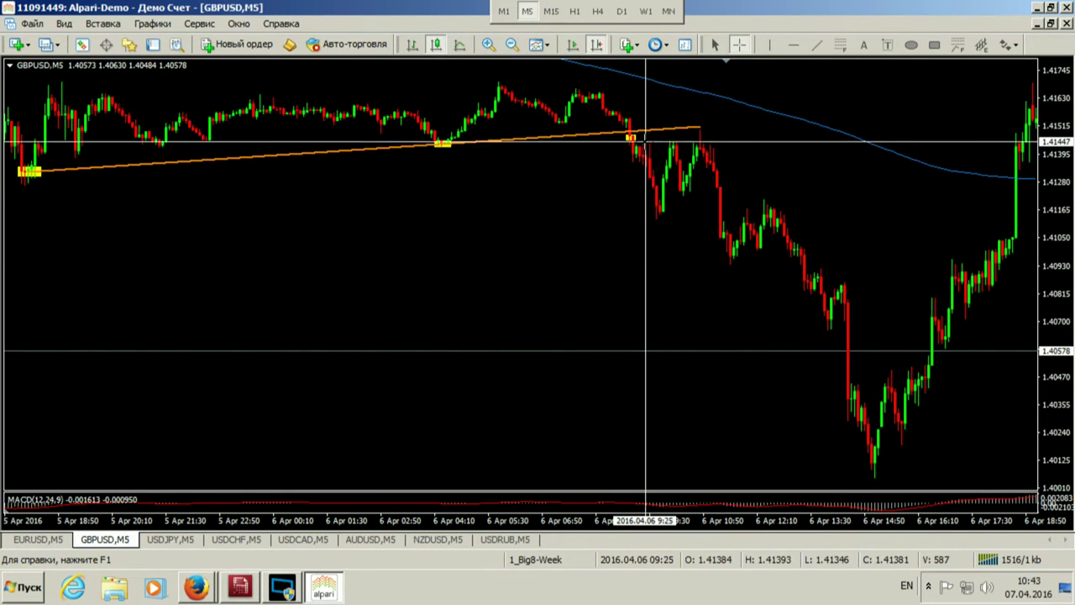
{"action": "left_click_drag", "start_coordinate": [870, 462], "coordinate": [875, 467]}
{"action": "mouse_move", "coordinate": [676, 157]}
{"action": "left_mouse_down"}
{"action": "mouse_move", "coordinate": [857, 433]}
{"action": "mouse_move", "coordinate": [851, 391]}
{"action": "mouse_move", "coordinate": [728, 180]}
{"action": "mouse_move", "coordinate": [676, 152]}
{"action": "left_mouse_up"}
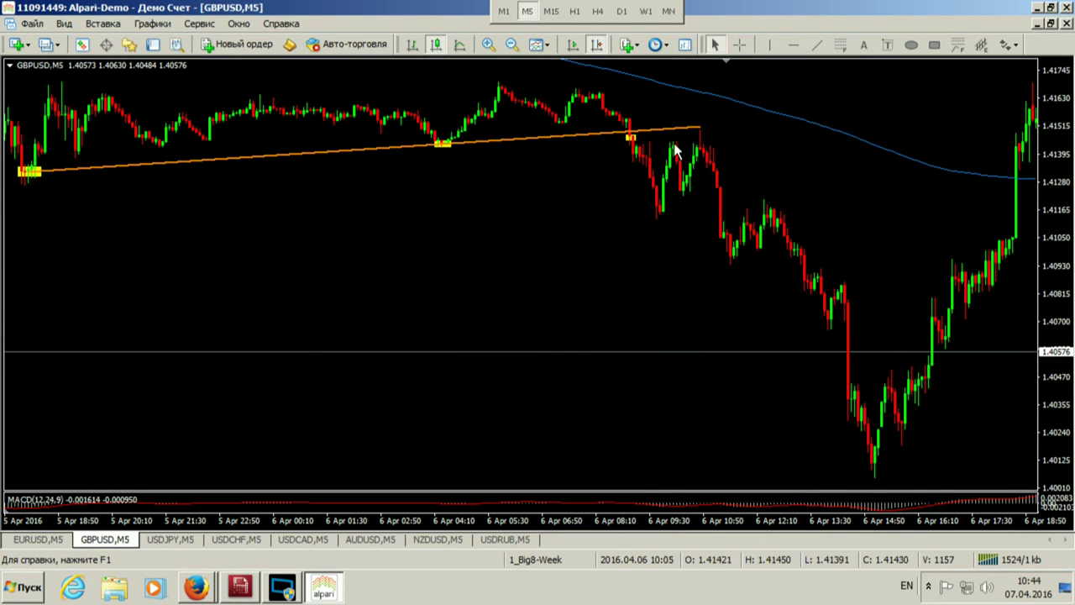
{"action": "middle_click", "coordinate": [624, 131]}
{"action": "left_click_drag", "start_coordinate": [614, 92], "coordinate": [579, 81]}
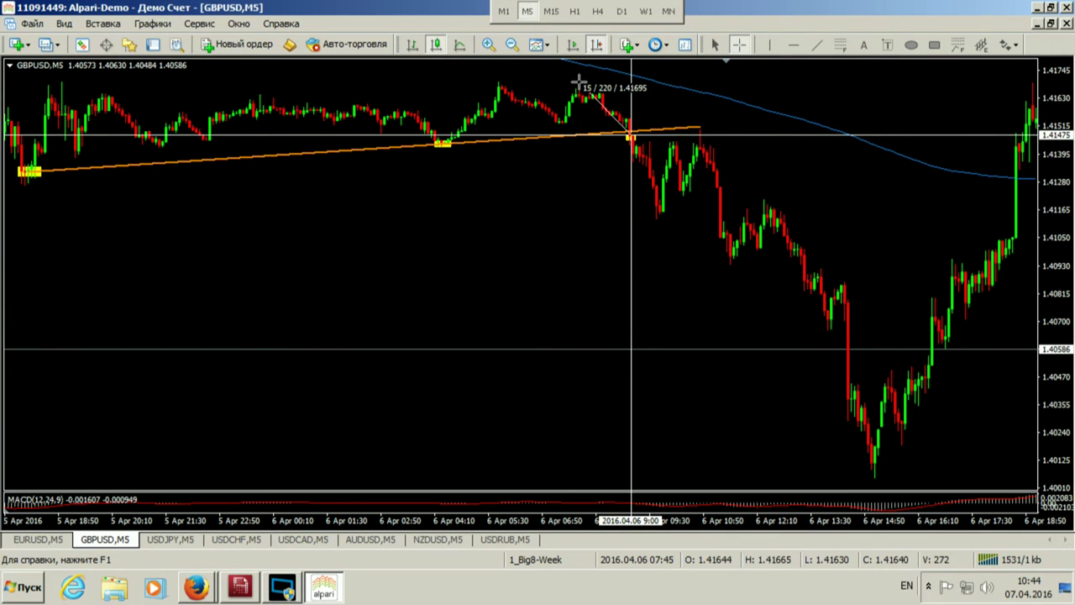
{"action": "left_click_drag", "start_coordinate": [714, 156], "coordinate": [704, 214]}
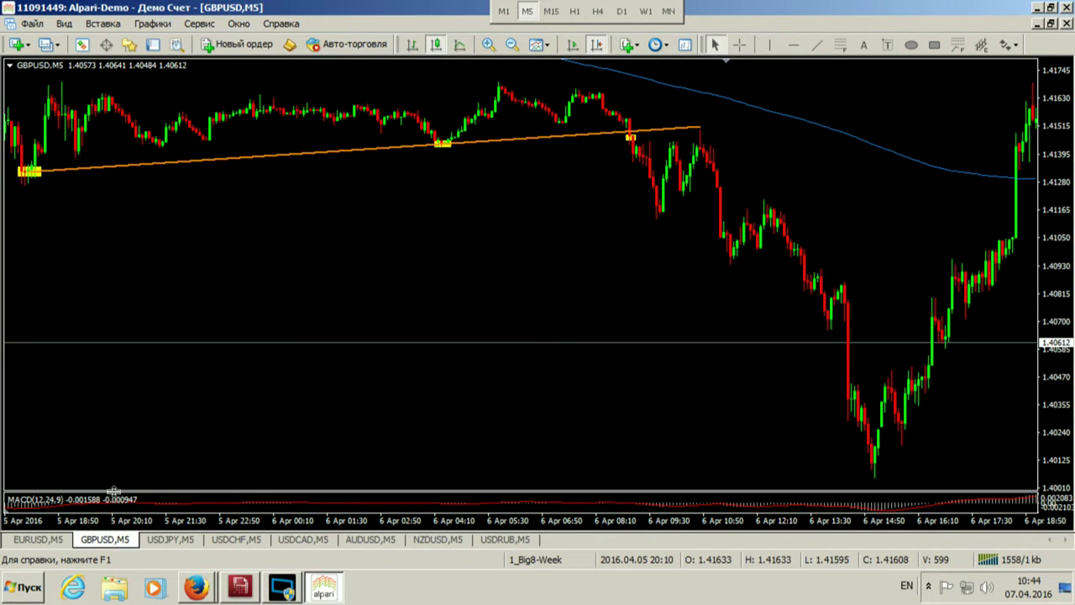
Step: Enlarge the MACD pane to inspect it, shrink it back, and measure the distance below the trendline
{"action": "left_click_drag", "start_coordinate": [115, 490], "coordinate": [134, 279]}
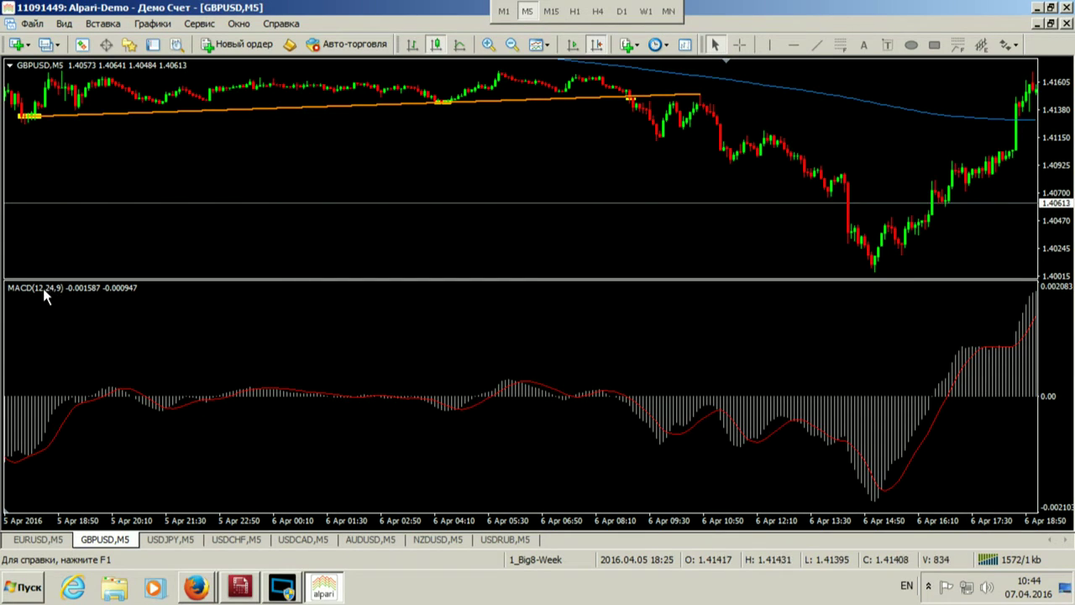
{"action": "left_click_drag", "start_coordinate": [69, 280], "coordinate": [113, 501]}
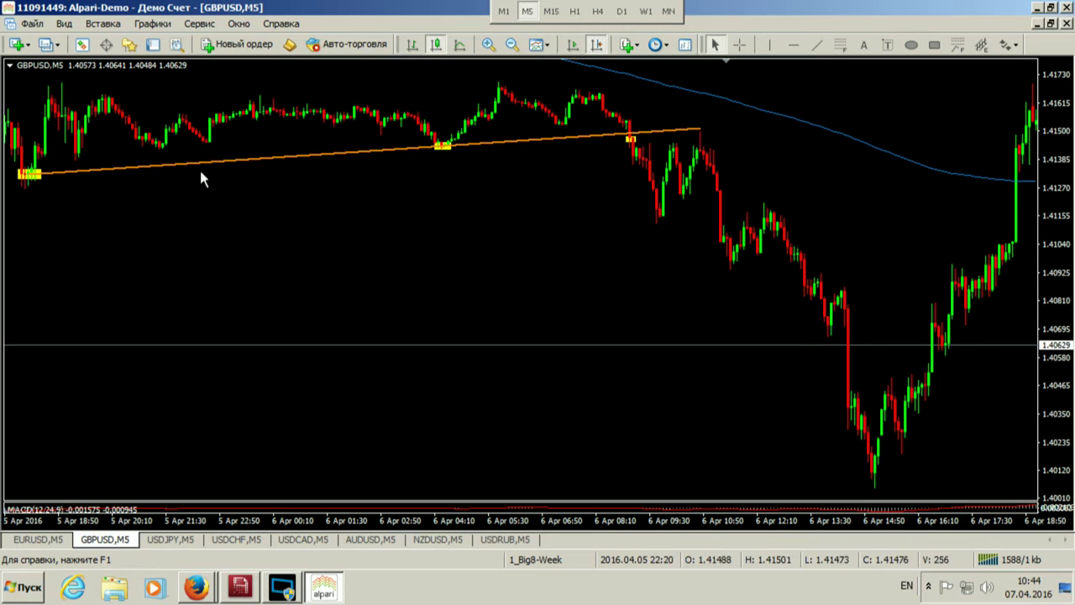
{"action": "middle_click", "coordinate": [683, 172]}
{"action": "left_click_drag", "start_coordinate": [634, 139], "coordinate": [881, 467]}
Step: Measure the move after the trendline break and the rise from the low to the 6 Apr 18:45 high
{"action": "scroll", "coordinate": [840, 395], "scroll_direction": "down", "scroll_amount": 3}
{"action": "middle_click", "coordinate": [510, 114]}
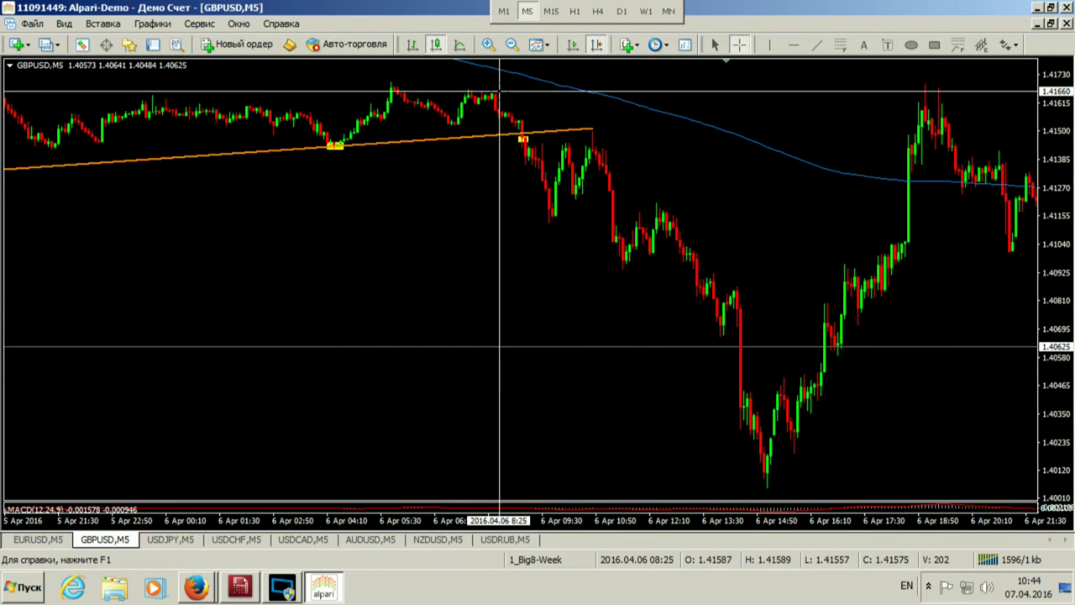
{"action": "left_click_drag", "start_coordinate": [521, 127], "coordinate": [477, 91]}
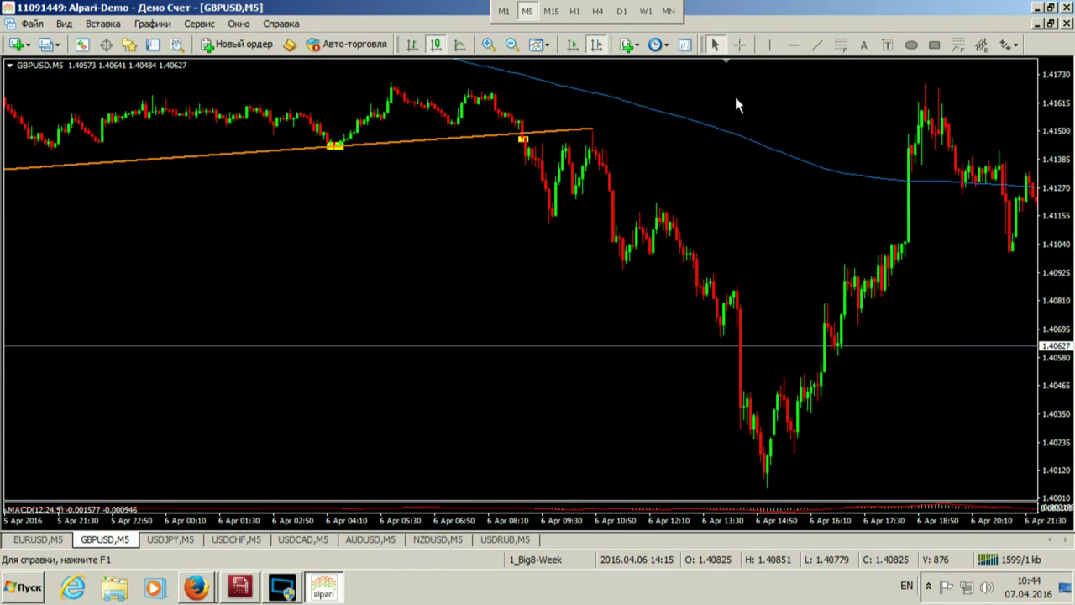
{"action": "scroll", "coordinate": [731, 159], "scroll_direction": "down", "scroll_amount": 3}
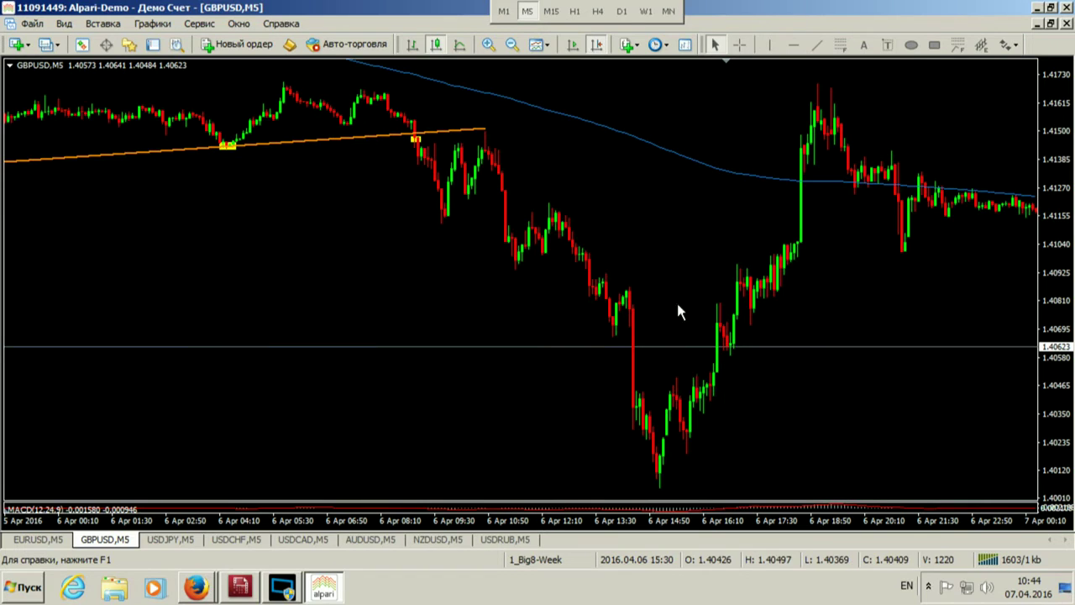
{"action": "scroll", "coordinate": [689, 286], "scroll_direction": "down", "scroll_amount": 6}
{"action": "middle_click", "coordinate": [444, 468]}
{"action": "left_click_drag", "start_coordinate": [443, 467], "coordinate": [594, 101]}
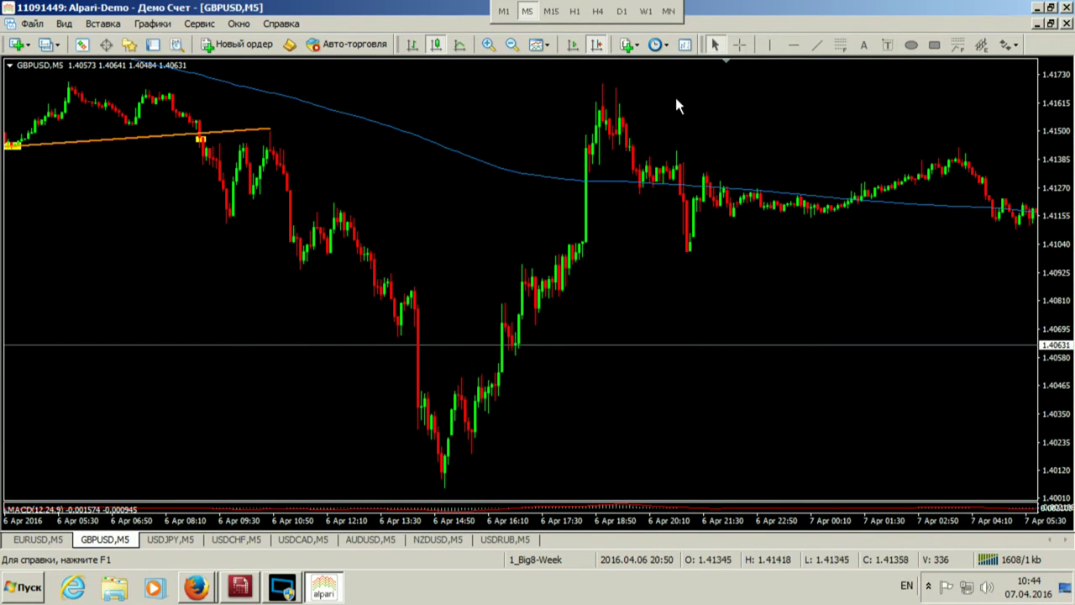
{"action": "scroll", "coordinate": [664, 114], "scroll_direction": "down", "scroll_amount": 6}
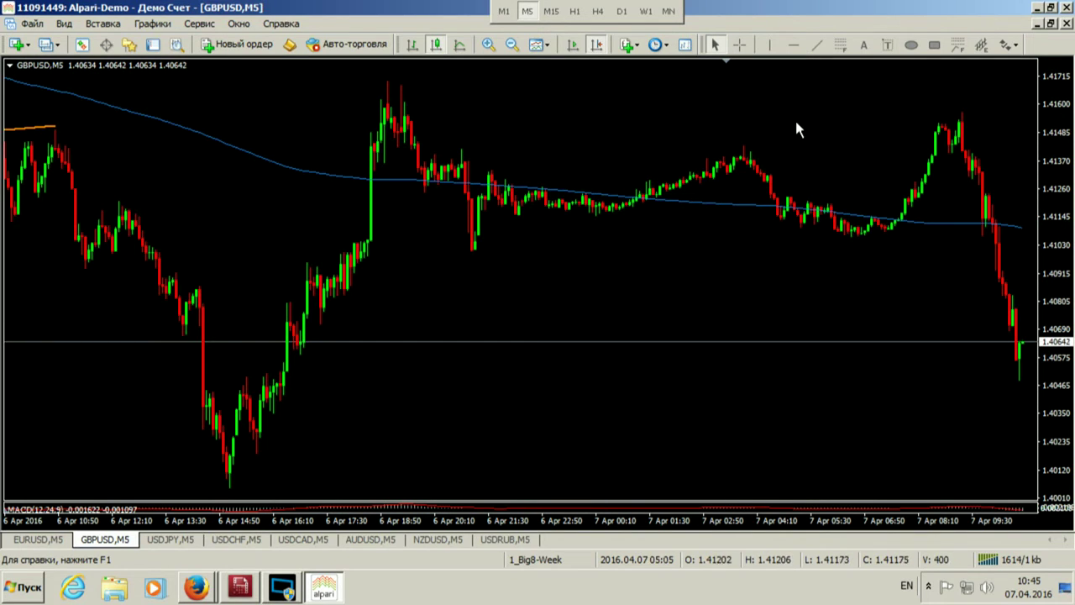
Step: Zoom out, then zoom back in and scroll to the latest GBPUSD bars through 7 Apr 09:45
{"action": "key", "text": "minus"}
{"action": "key", "text": "minus"}
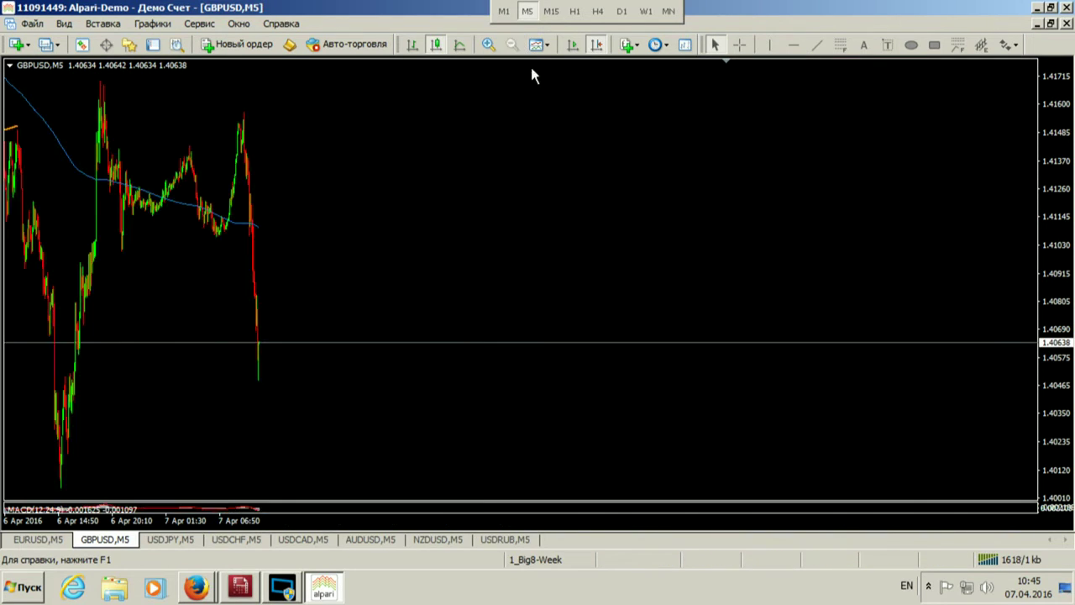
{"action": "middle_click", "coordinate": [252, 84]}
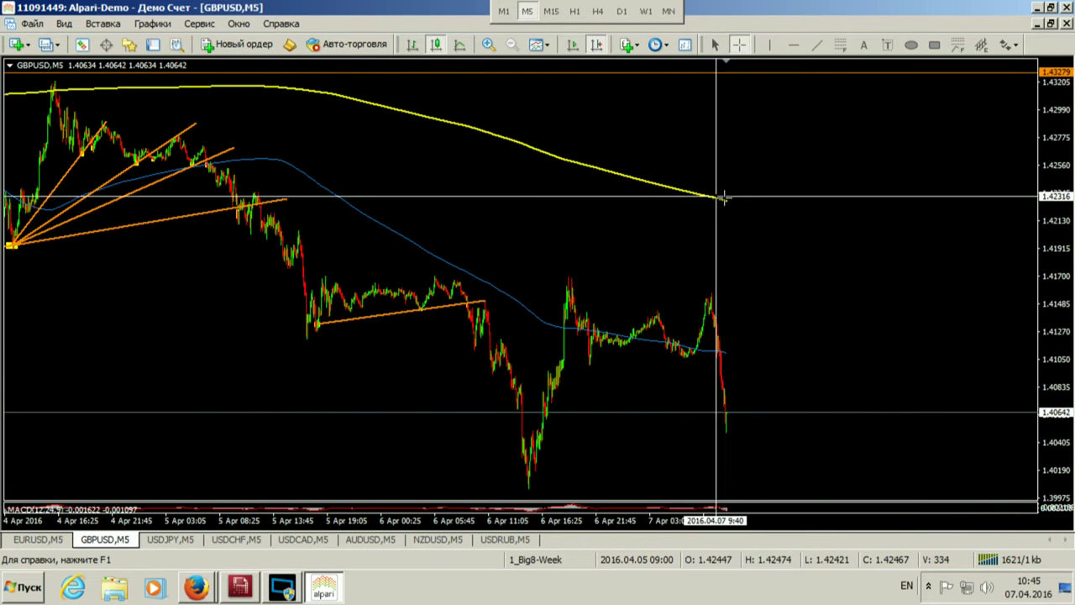
{"action": "key", "text": "Escape"}
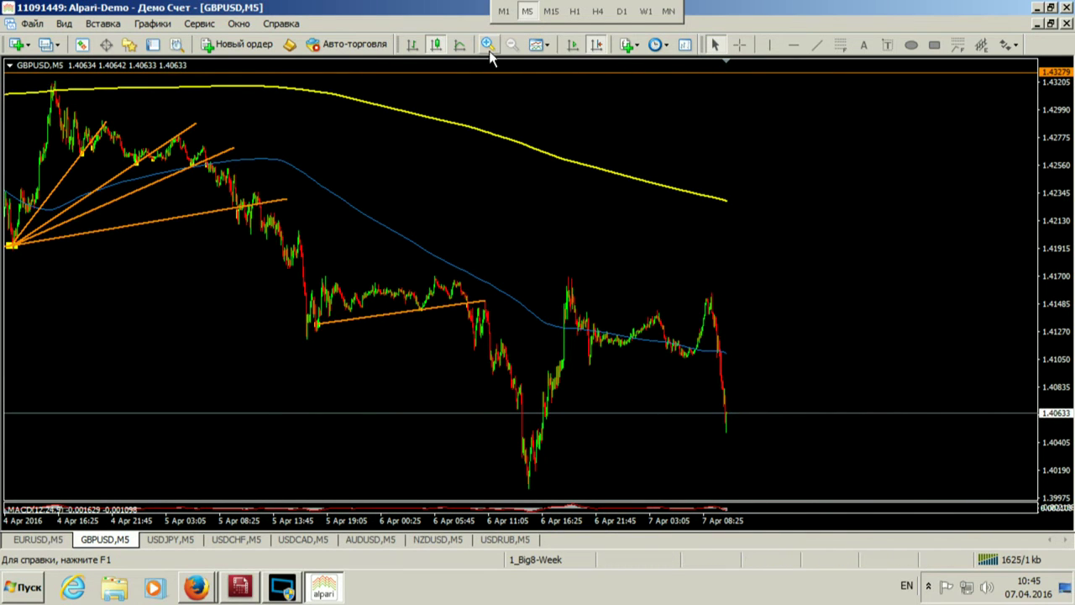
{"action": "left_click", "coordinate": [488, 43]}
{"action": "key", "text": "plus"}
{"action": "scroll", "coordinate": [588, 134], "scroll_direction": "down", "scroll_amount": 5}
{"action": "scroll", "coordinate": [588, 143], "scroll_direction": "down", "scroll_amount": 5}
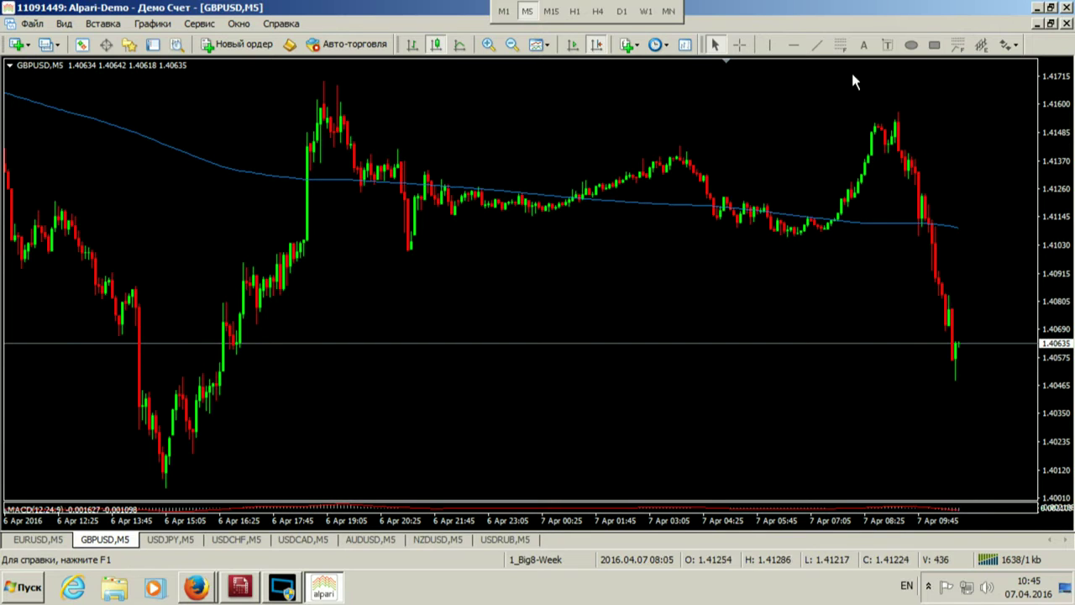
Step: Box the 7 Apr 05:45 touch in yellow and draw an orange trendline from the 6 Apr 20:25 low
{"action": "left_click", "coordinate": [934, 45]}
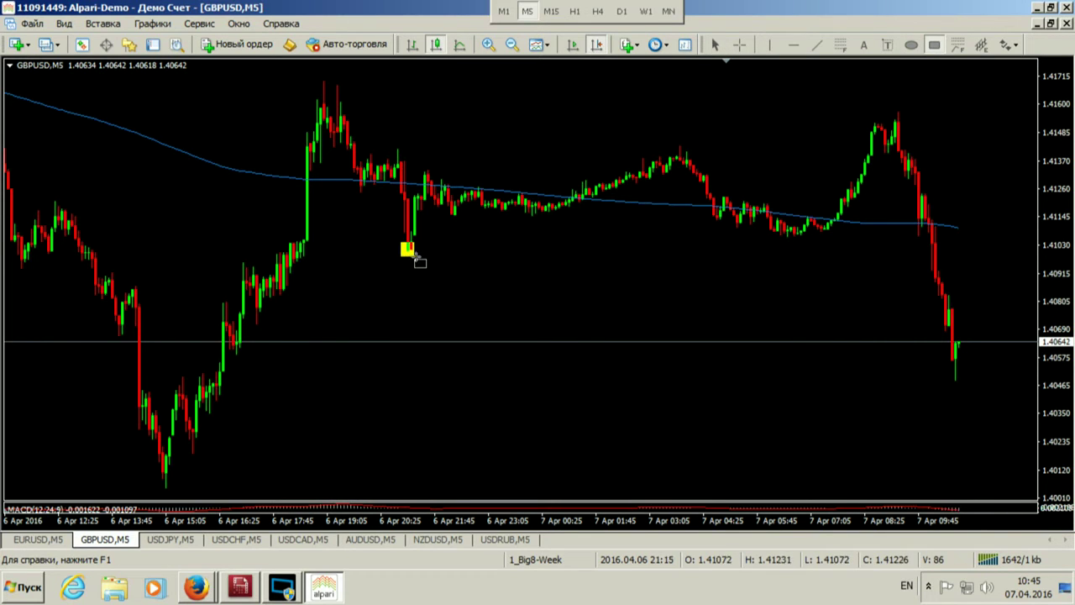
{"action": "left_click_drag", "start_coordinate": [780, 234], "coordinate": [803, 239]}
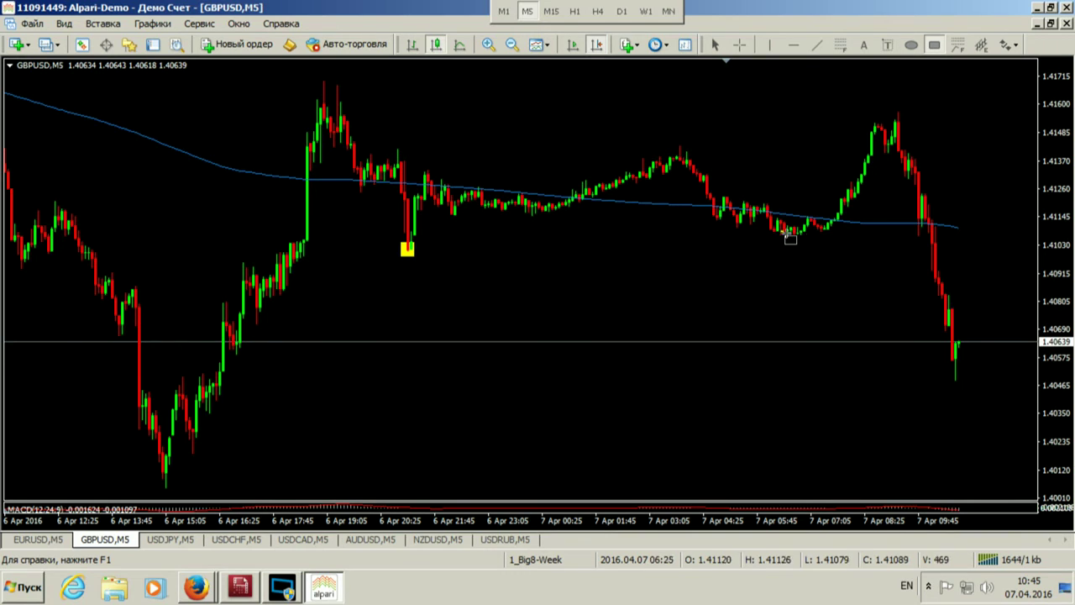
{"action": "left_click", "coordinate": [816, 45]}
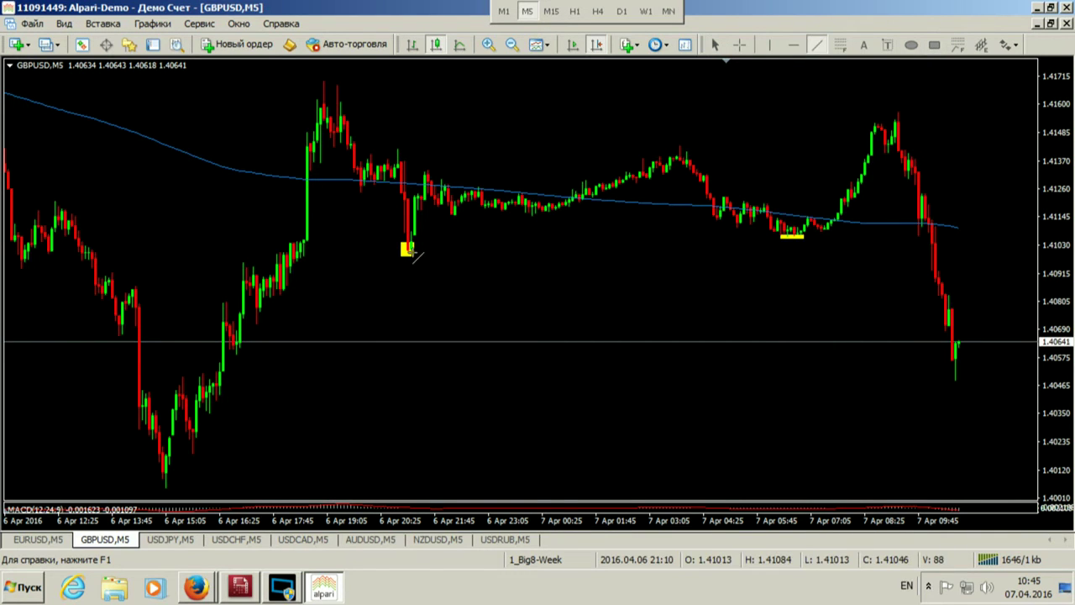
{"action": "left_click_drag", "start_coordinate": [407, 249], "coordinate": [1021, 223]}
Step: Add a yellow box on the price peak and delete the upper trendline from it
{"action": "scroll", "coordinate": [706, 151], "scroll_direction": "down", "scroll_amount": 3}
{"action": "left_click", "coordinate": [933, 46]}
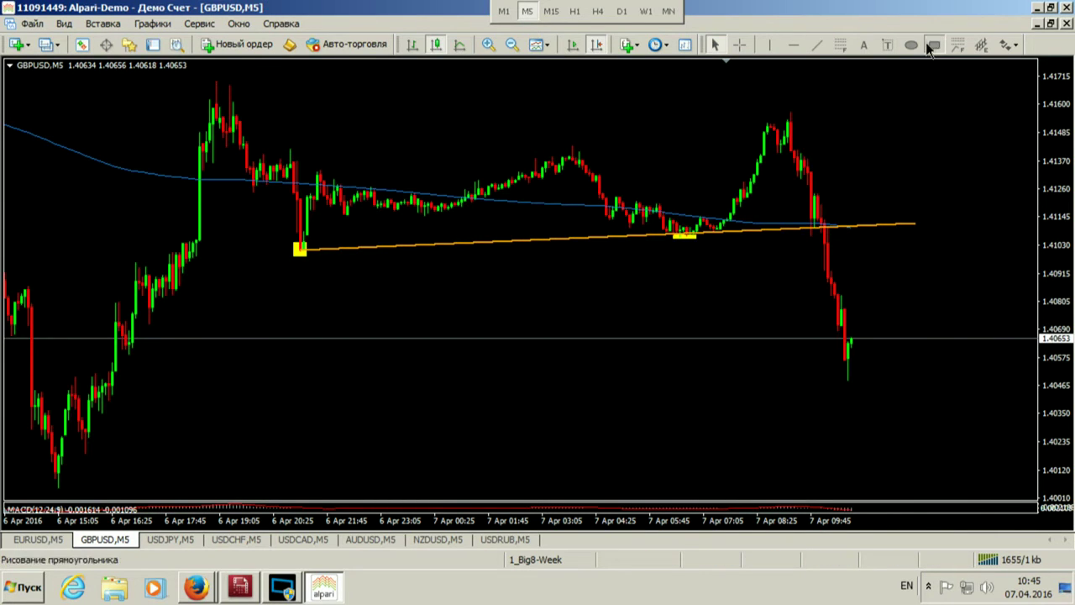
{"action": "mouse_move", "coordinate": [206, 97]}
{"action": "left_mouse_down"}
{"action": "mouse_move", "coordinate": [226, 107]}
{"action": "mouse_move", "coordinate": [768, 116]}
{"action": "mouse_move", "coordinate": [903, 130]}
{"action": "left_mouse_up"}
{"action": "left_click", "coordinate": [817, 44]}
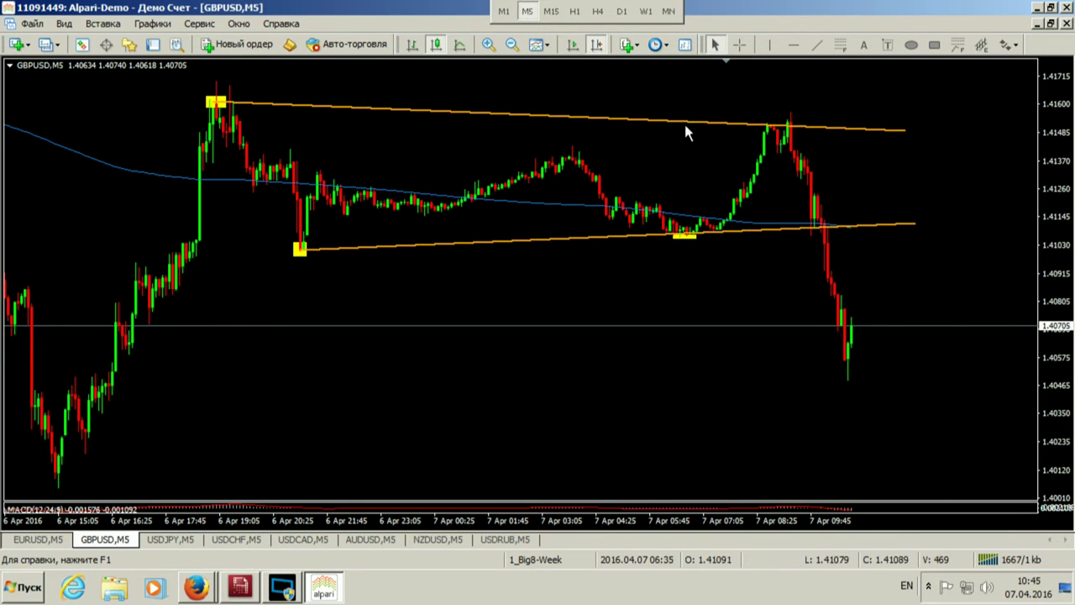
{"action": "key", "text": "BackSpace"}
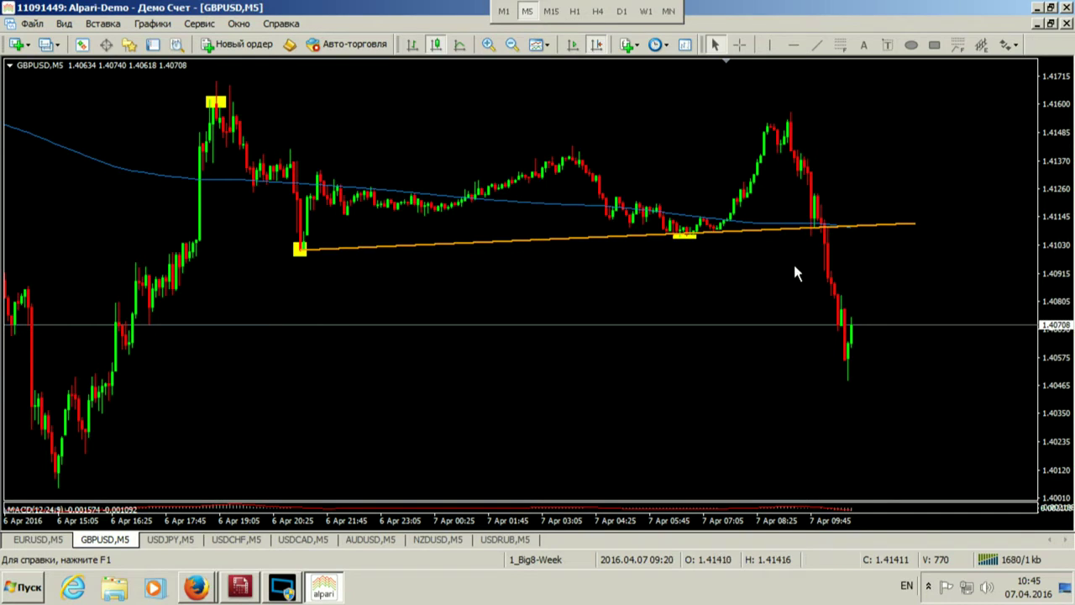
Step: Read prices with the crosshair and box the spot where price breaks below the trendline
{"action": "middle_click", "coordinate": [843, 249]}
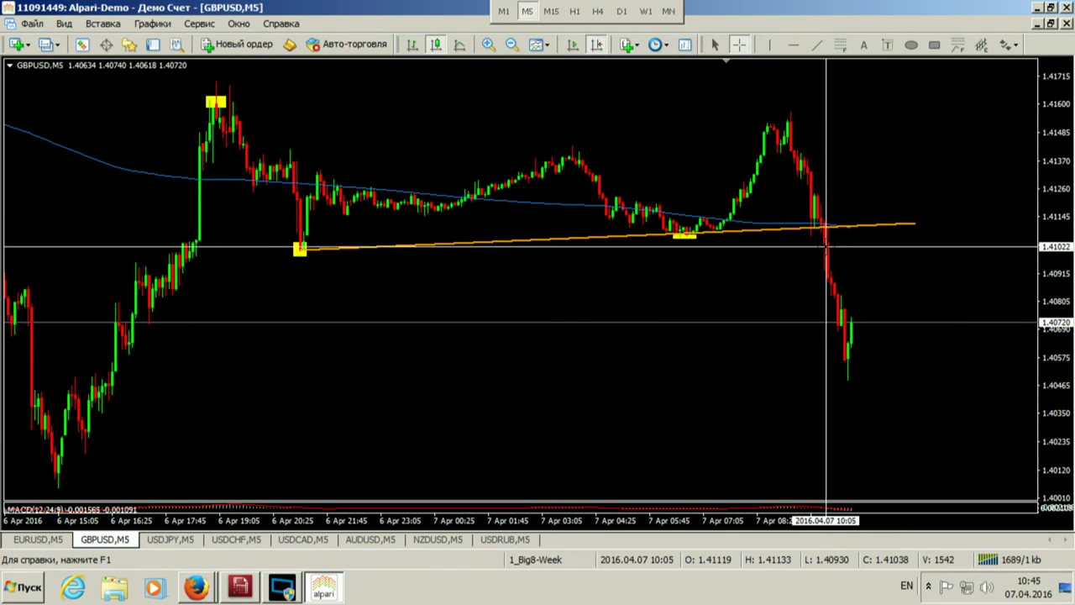
{"action": "middle_click", "coordinate": [912, 81]}
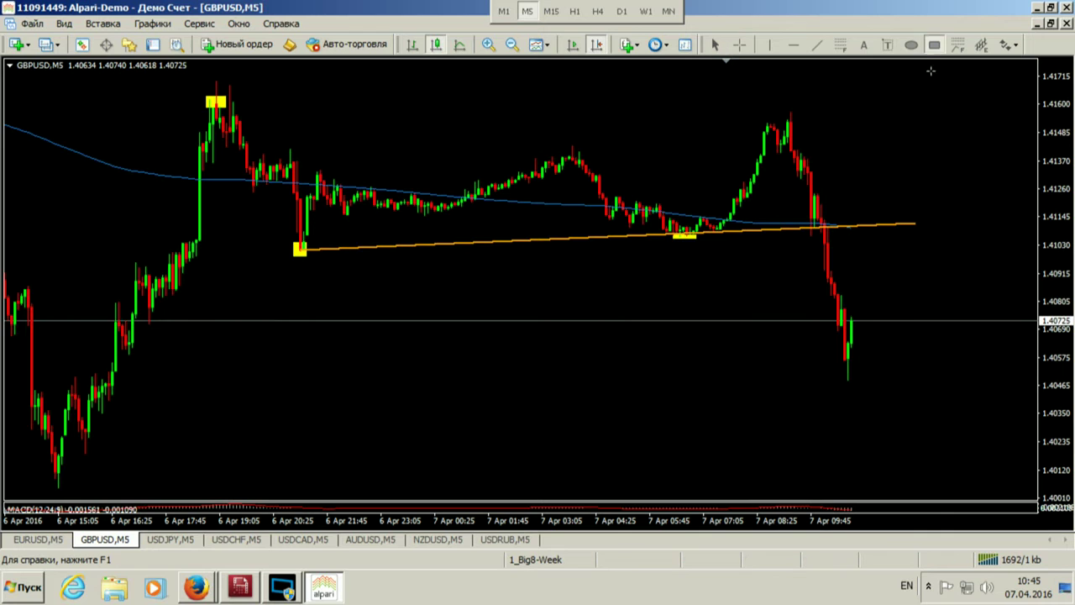
{"action": "mouse_move", "coordinate": [822, 238]}
{"action": "left_mouse_down"}
{"action": "mouse_move", "coordinate": [833, 249]}
{"action": "mouse_move", "coordinate": [828, 160]}
{"action": "mouse_move", "coordinate": [788, 108]}
{"action": "mouse_move", "coordinate": [840, 266]}
{"action": "mouse_move", "coordinate": [846, 374]}
{"action": "left_mouse_up"}
{"action": "middle_click", "coordinate": [830, 249]}
Step: Place a horizontal level near 1.41095 at the break, then delete it
{"action": "left_click", "coordinate": [793, 45]}
{"action": "left_click_drag", "start_coordinate": [829, 113], "coordinate": [897, 247]}
{"action": "key", "text": "Delete"}
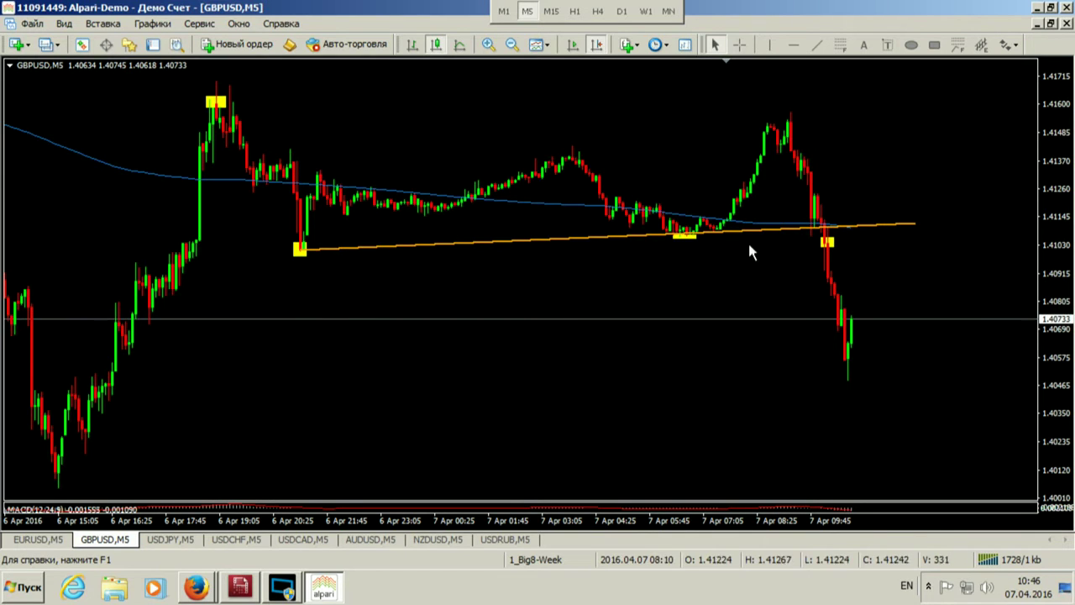
Step: Read exact prices near the break and measure the rebound after it
{"action": "scroll", "coordinate": [717, 269], "scroll_direction": "down", "scroll_amount": 5}
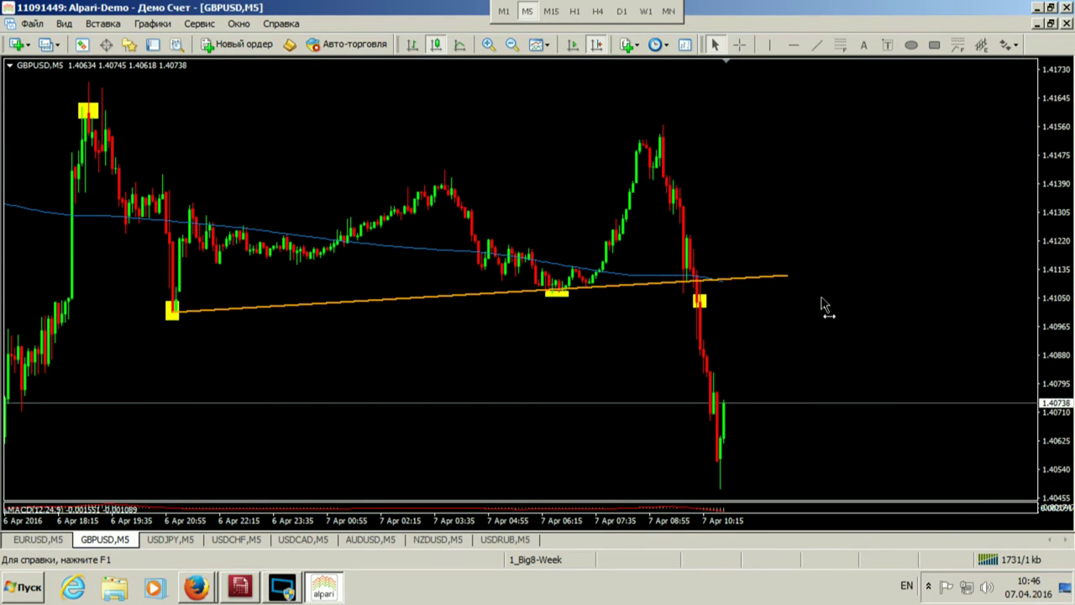
{"action": "middle_click", "coordinate": [699, 300]}
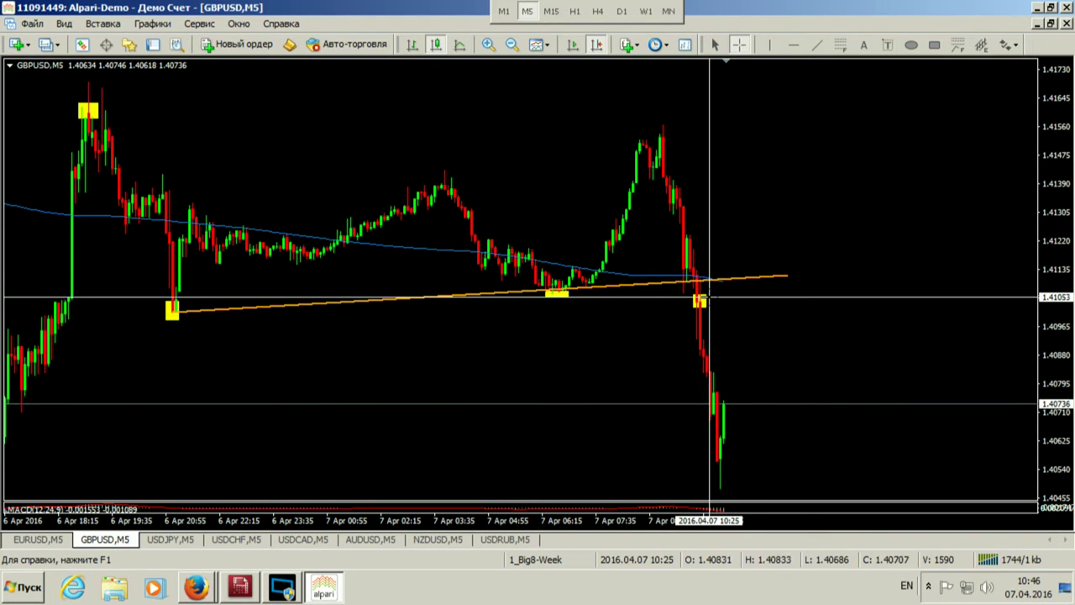
{"action": "middle_click", "coordinate": [711, 293]}
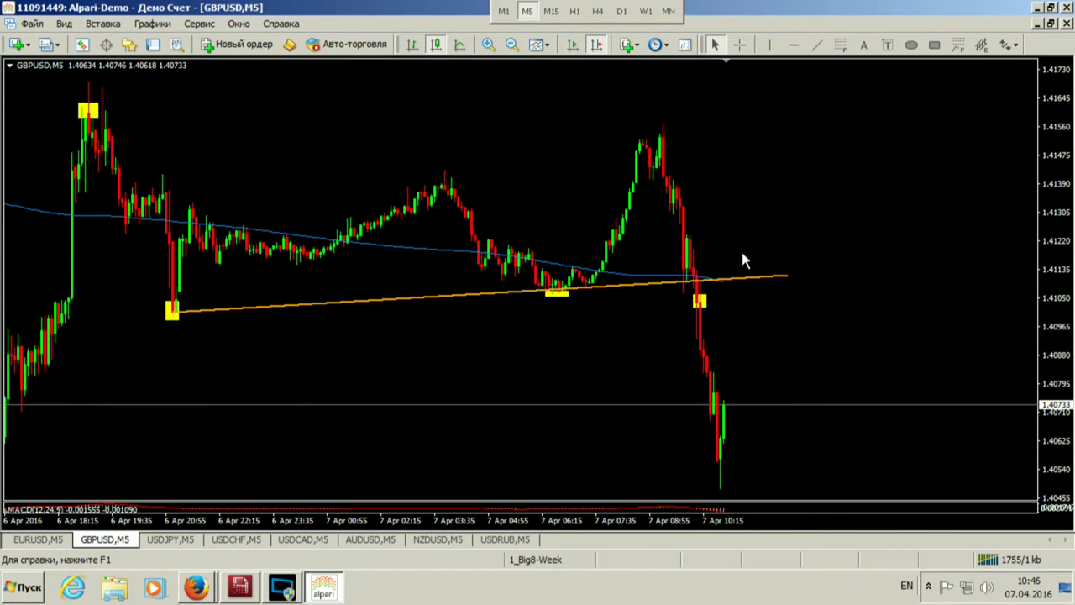
{"action": "middle_click", "coordinate": [738, 296]}
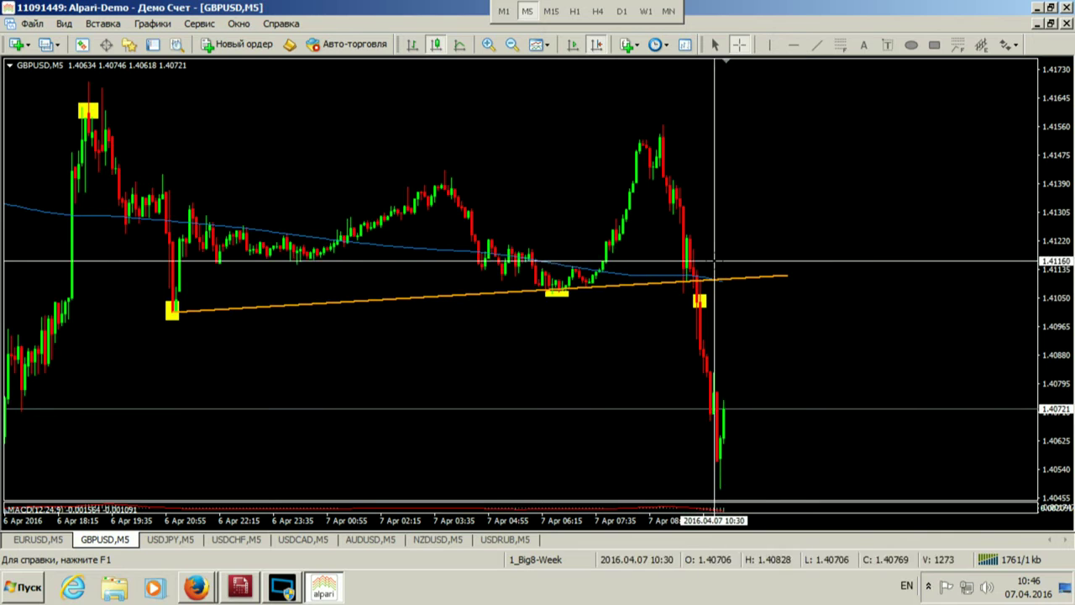
{"action": "middle_click", "coordinate": [723, 286]}
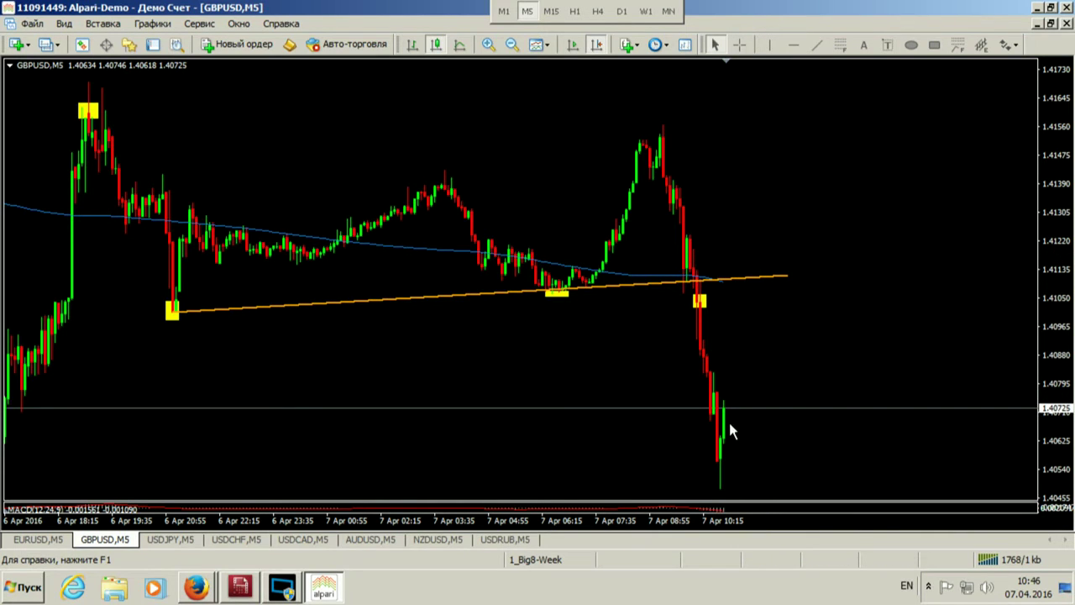
{"action": "middle_click", "coordinate": [724, 413]}
{"action": "left_click_drag", "start_coordinate": [722, 407], "coordinate": [735, 131]}
Step: Take further price-distance measurements, then restore the tiled layout with Alt+R
{"action": "middle_click", "coordinate": [730, 300]}
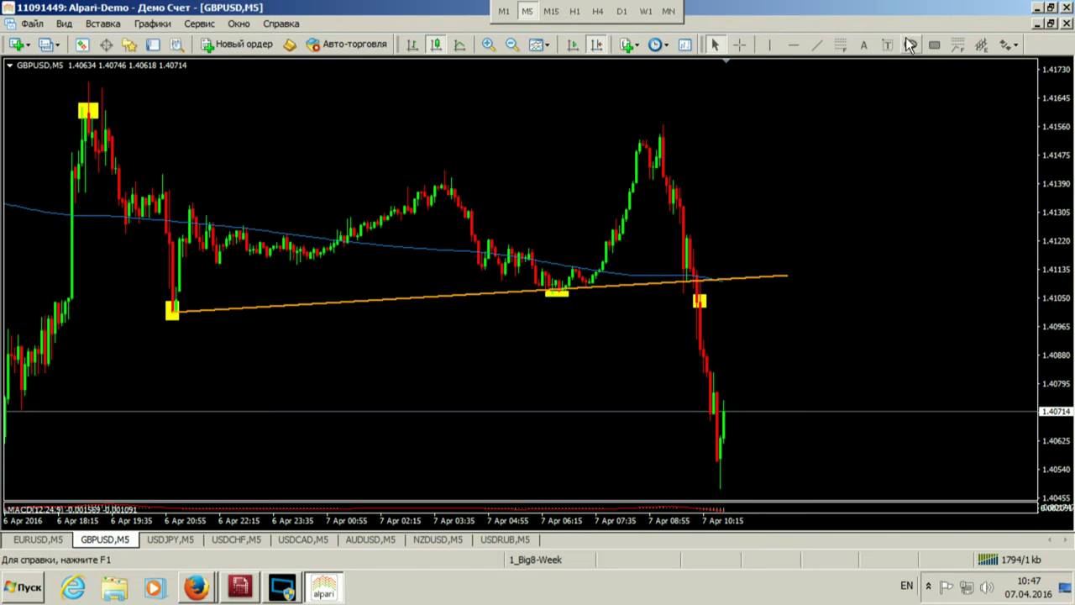
{"action": "middle_click", "coordinate": [704, 296]}
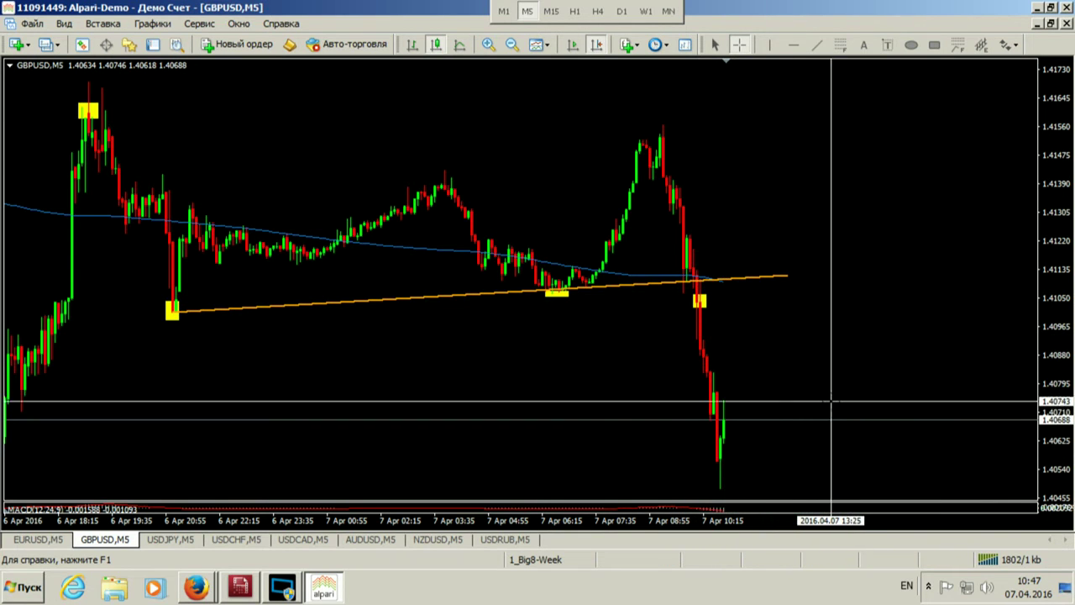
{"action": "middle_click", "coordinate": [894, 328]}
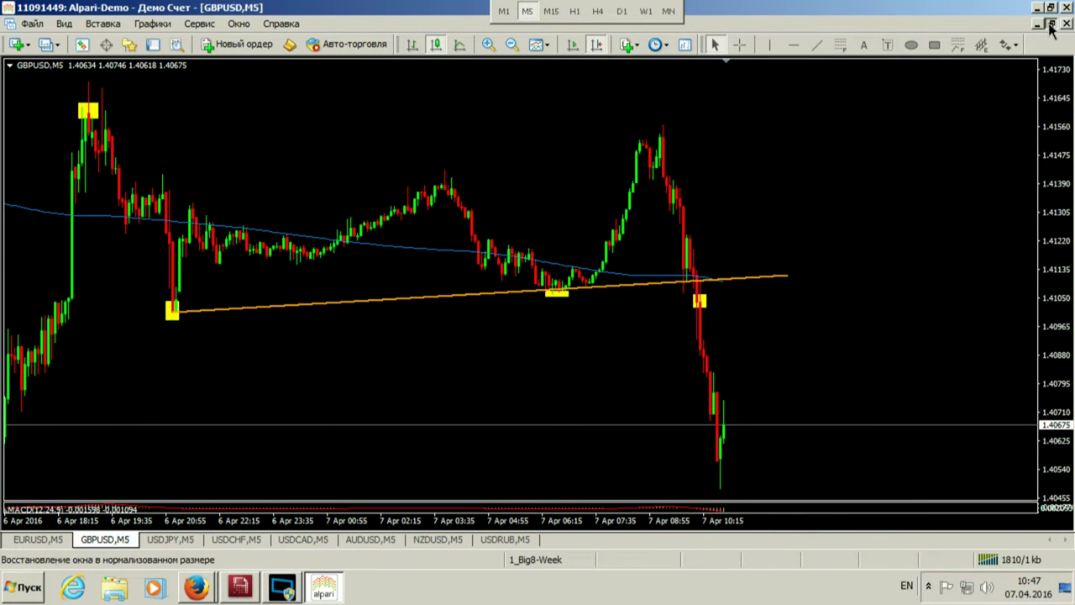
{"action": "key", "text": "alt+r"}
Step: Maximize USDJPY, delete its orange horizontal levels, scroll back in time and switch to M15
{"action": "double_click", "coordinate": [414, 66]}
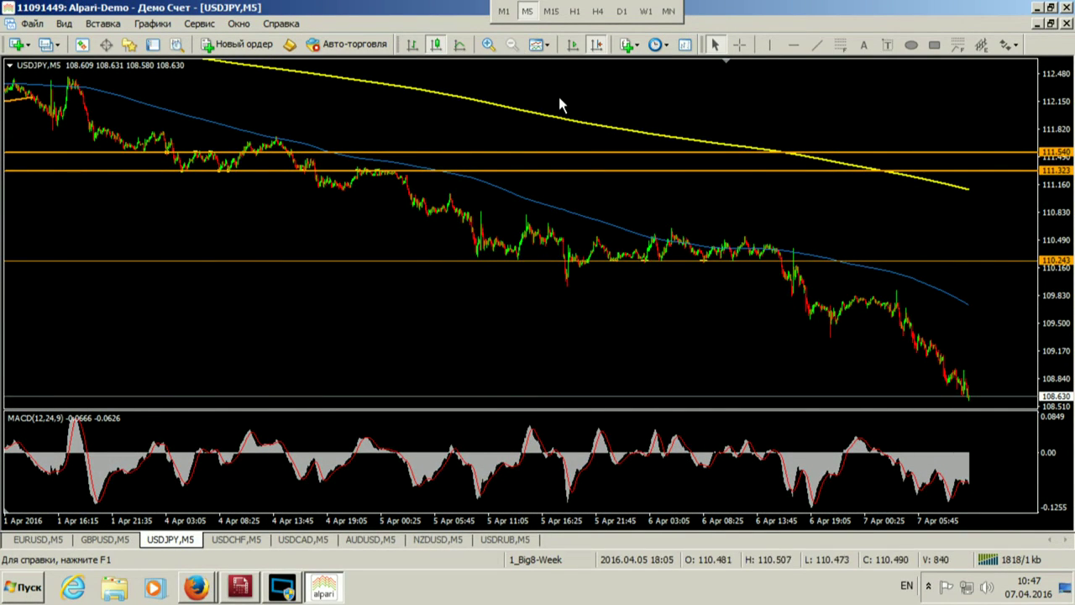
{"action": "scroll", "coordinate": [628, 120], "scroll_direction": "up", "scroll_amount": 1}
{"action": "scroll", "coordinate": [609, 143], "scroll_direction": "down", "scroll_amount": 3}
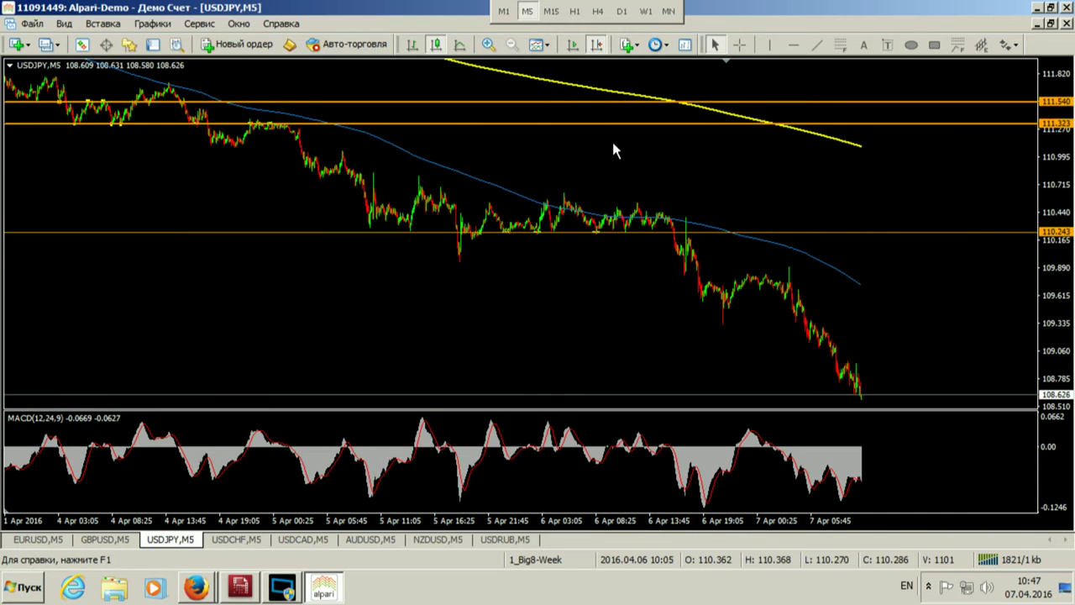
{"action": "key", "text": "BackSpace"}
{"action": "key", "text": "BackSpace"}
{"action": "key", "text": "BackSpace"}
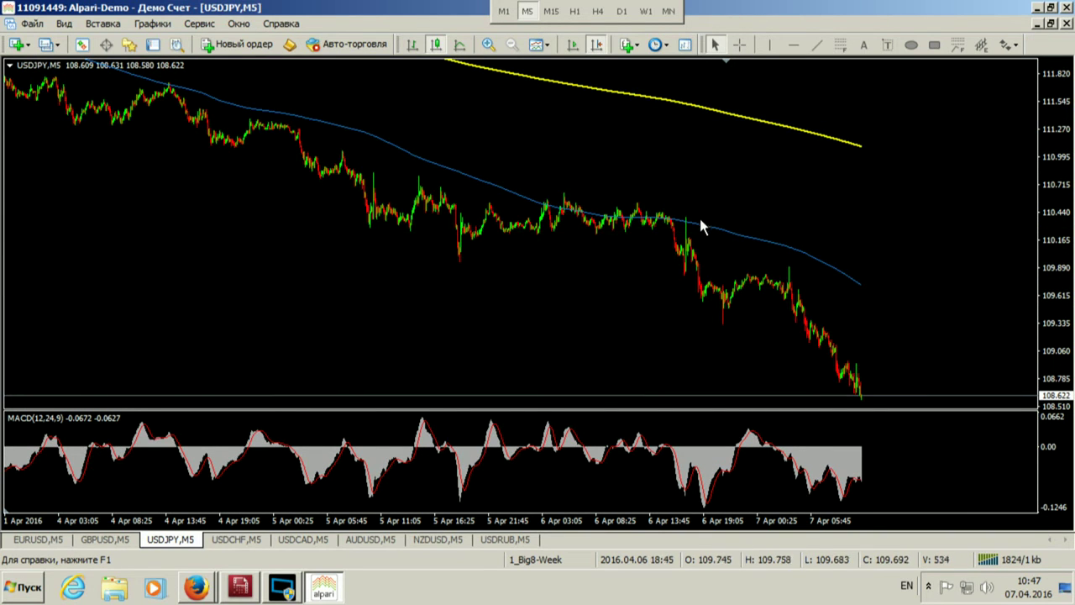
{"action": "scroll", "coordinate": [492, 164], "scroll_direction": "up", "scroll_amount": 5}
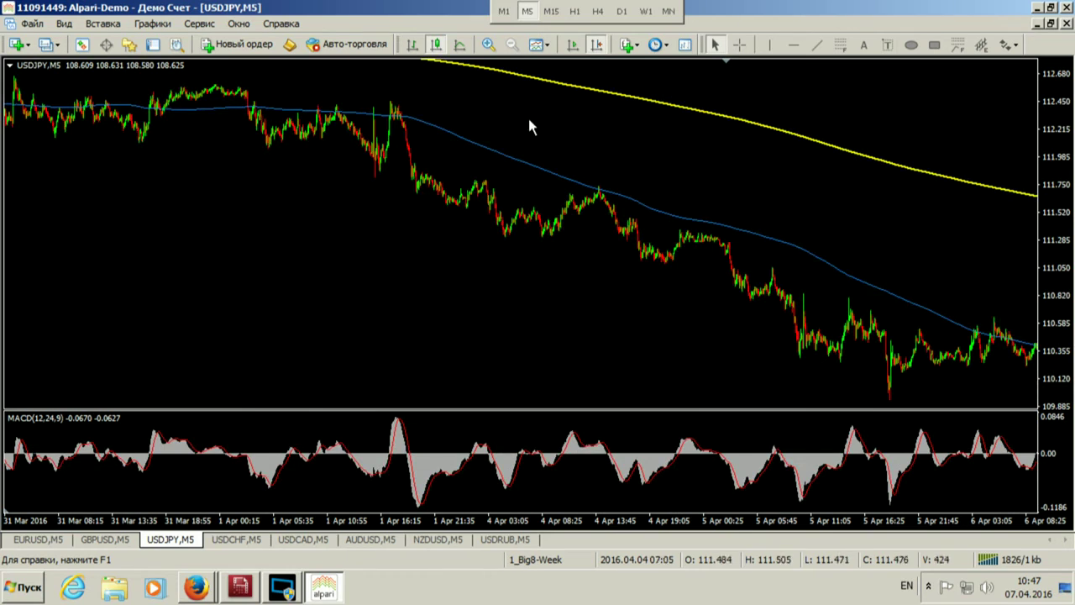
{"action": "scroll", "coordinate": [527, 130], "scroll_direction": "up", "scroll_amount": 15}
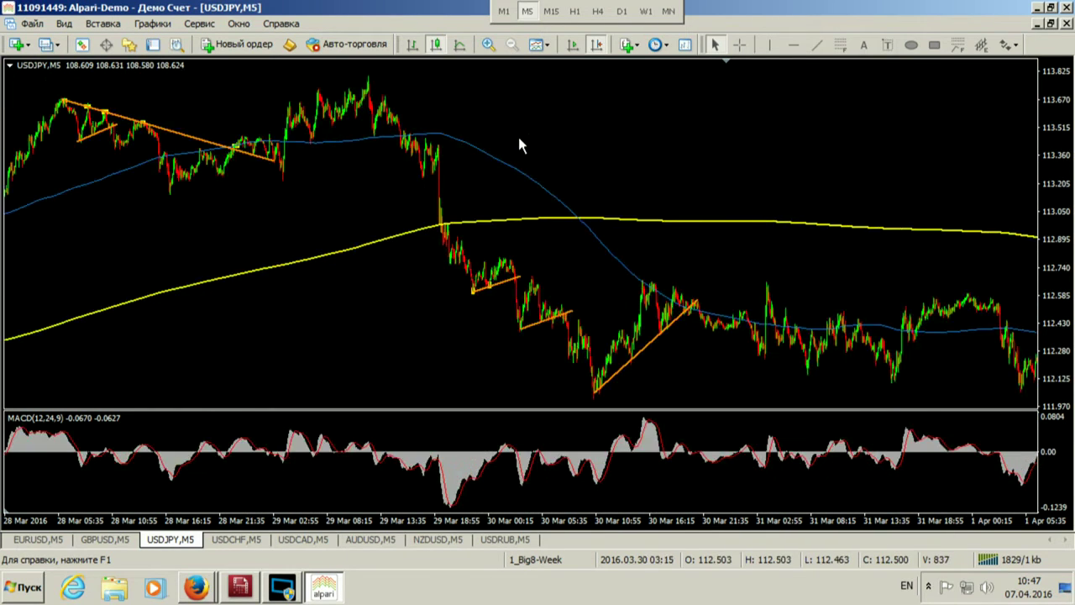
{"action": "left_click", "coordinate": [550, 11]}
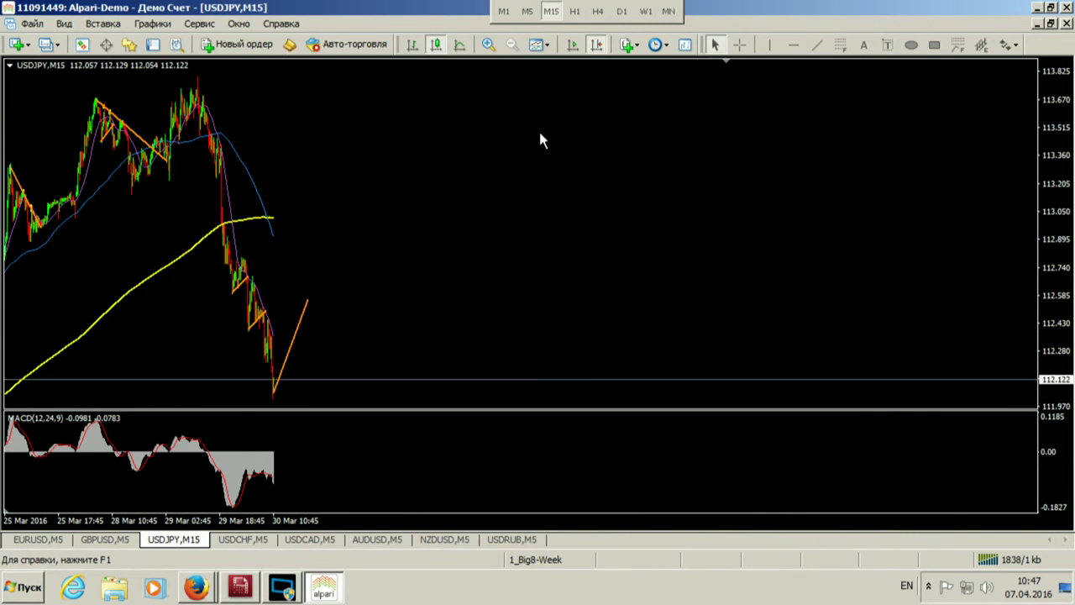
{"action": "scroll", "coordinate": [546, 151], "scroll_direction": "down", "scroll_amount": 8}
{"action": "middle_click", "coordinate": [355, 234]}
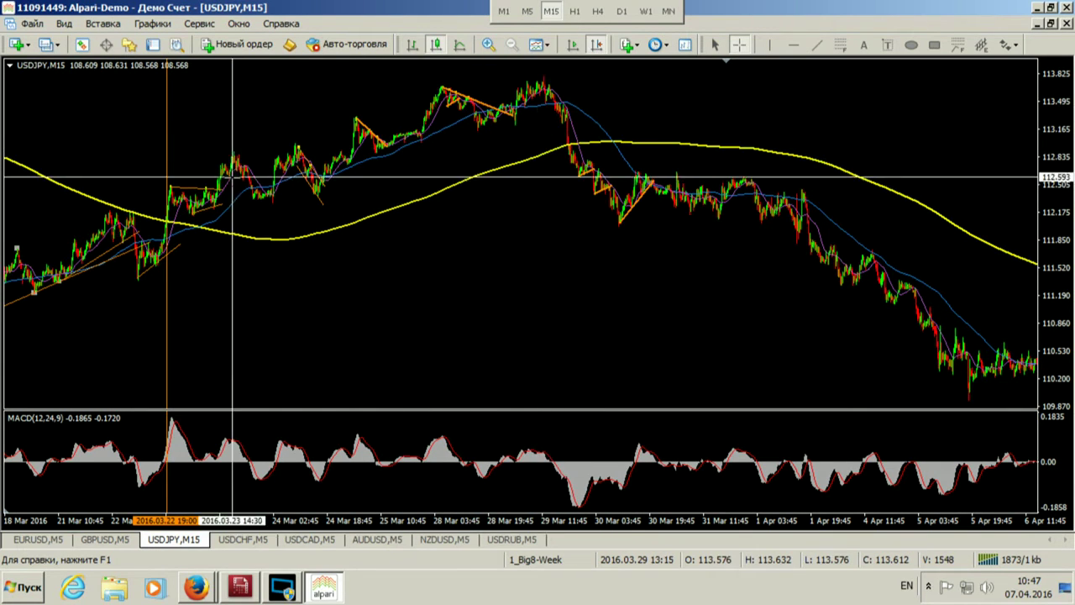
{"action": "left_click", "coordinate": [769, 44]}
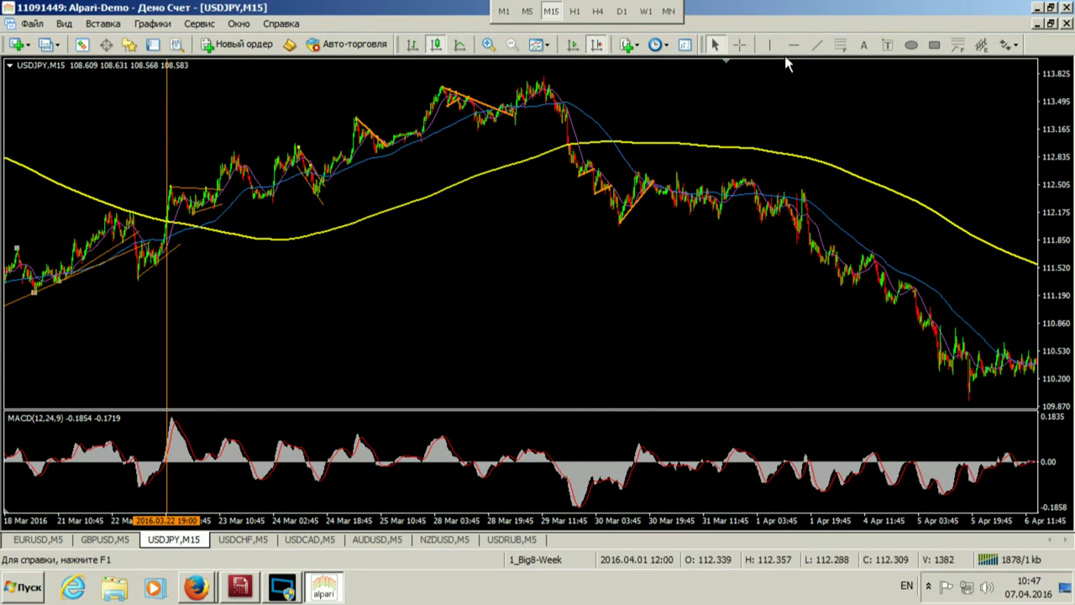
{"action": "left_click", "coordinate": [571, 111]}
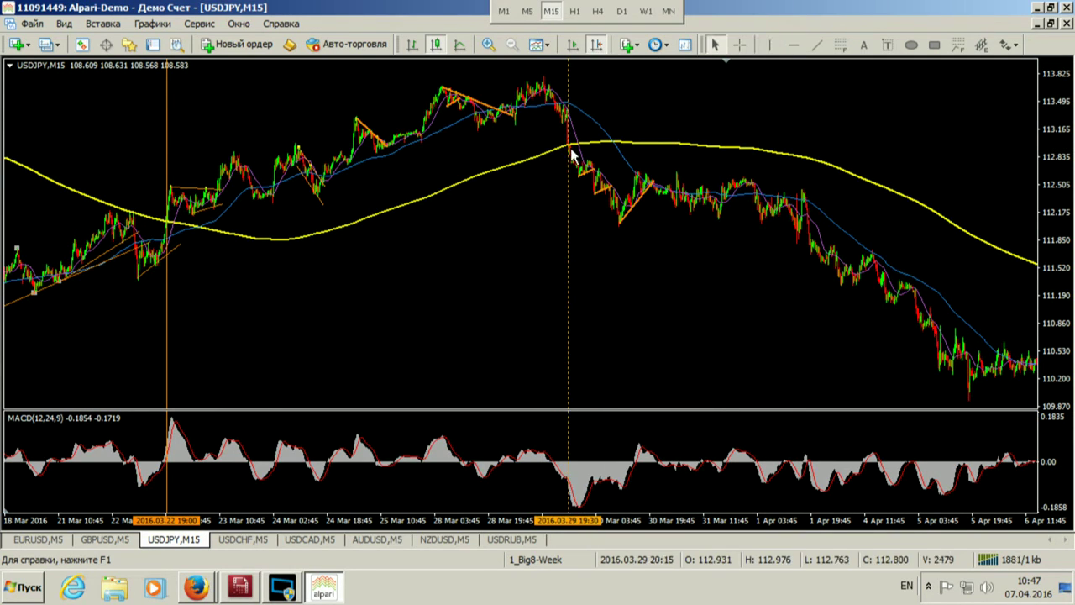
{"action": "key", "text": "BackSpace"}
{"action": "left_click_drag", "start_coordinate": [650, 98], "coordinate": [519, 114]}
{"action": "middle_click", "coordinate": [244, 149]}
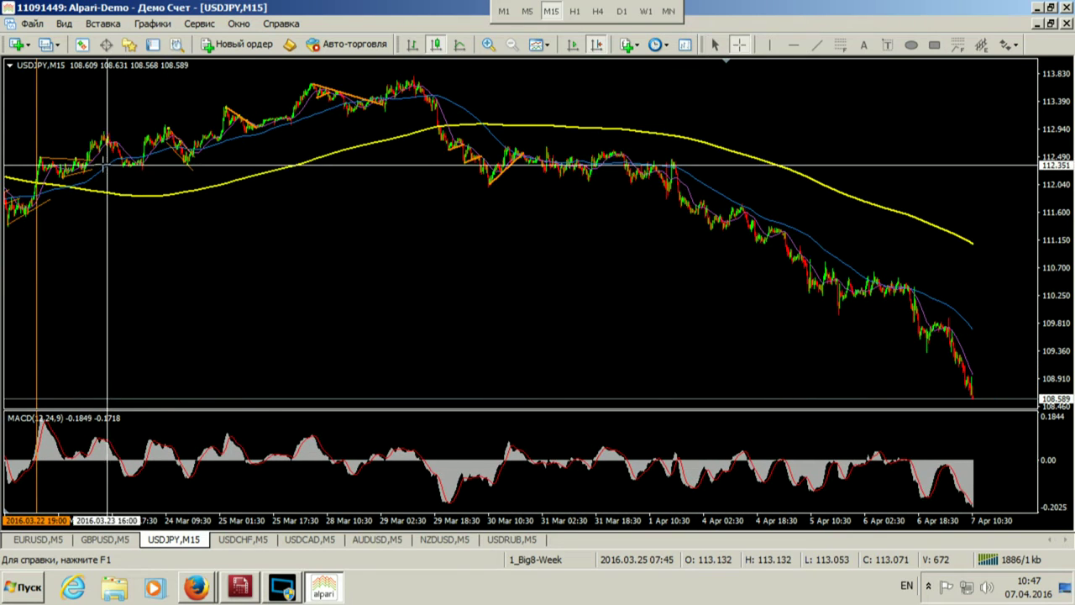
{"action": "left_click_drag", "start_coordinate": [69, 171], "coordinate": [445, 118]}
{"action": "left_click_drag", "start_coordinate": [571, 103], "coordinate": [403, 144]}
{"action": "middle_click", "coordinate": [454, 149]}
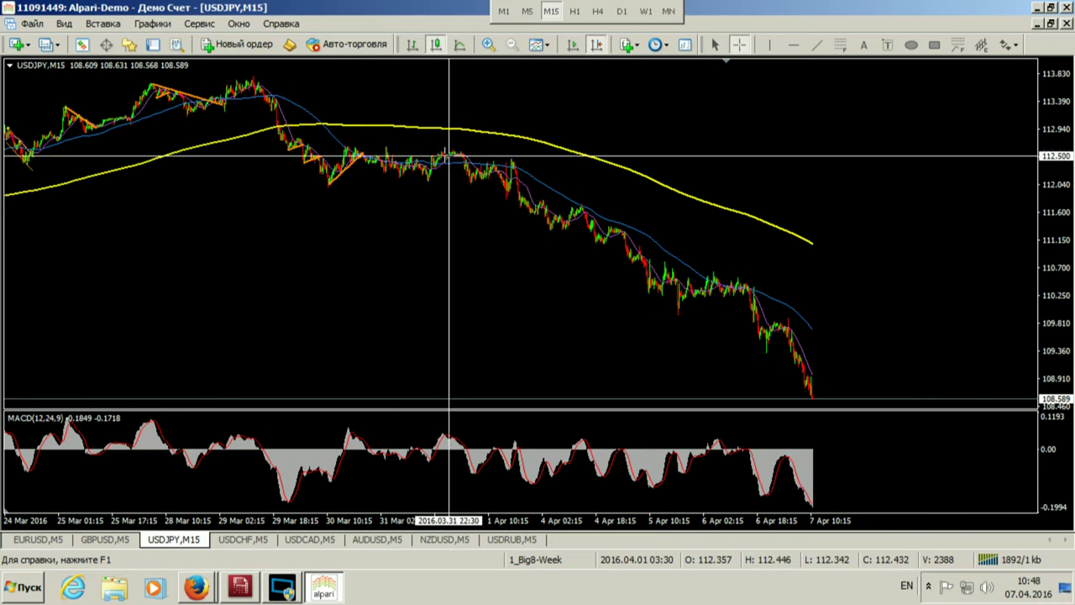
{"action": "left_click_drag", "start_coordinate": [284, 147], "coordinate": [811, 393]}
{"action": "scroll", "coordinate": [449, 206], "scroll_direction": "up", "scroll_amount": 8}
{"action": "middle_click", "coordinate": [91, 180]}
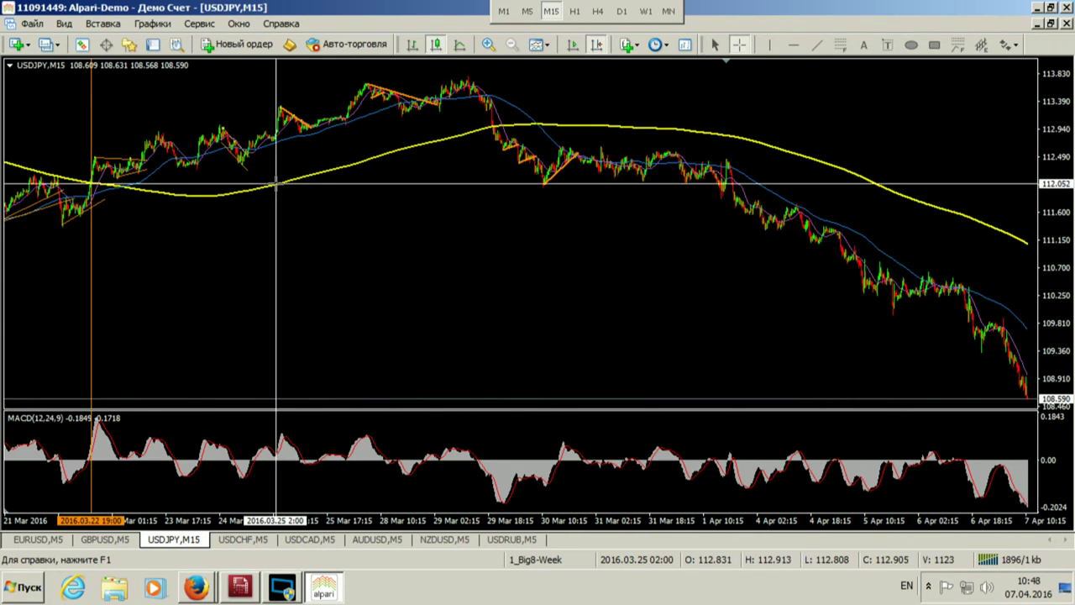
{"action": "left_click_drag", "start_coordinate": [97, 175], "coordinate": [469, 81]}
{"action": "scroll", "coordinate": [487, 158], "scroll_direction": "down", "scroll_amount": 8}
{"action": "middle_click", "coordinate": [312, 125]}
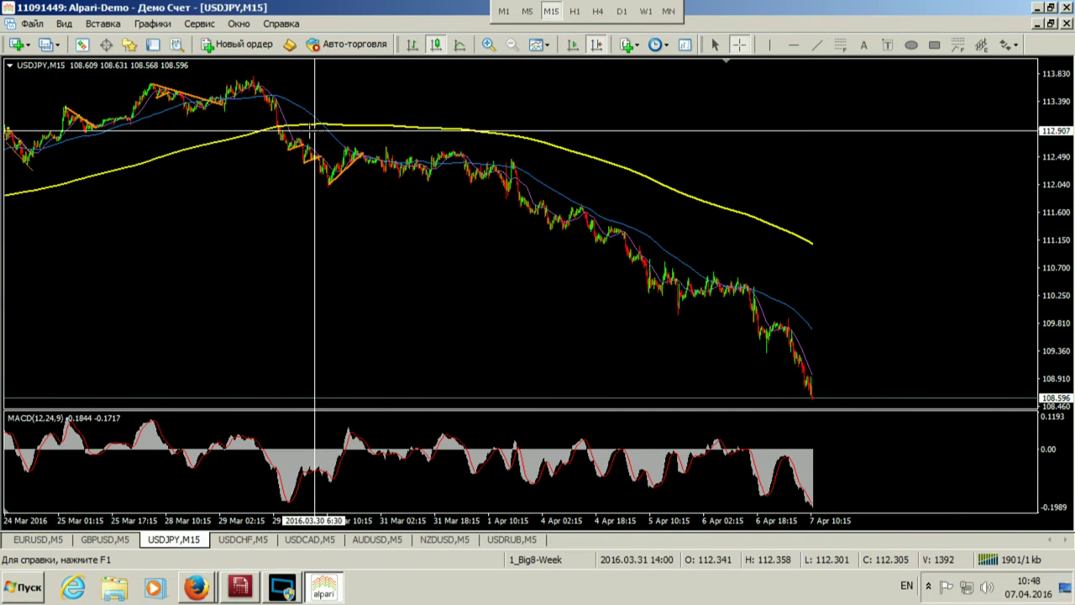
{"action": "left_click_drag", "start_coordinate": [283, 124], "coordinate": [814, 396]}
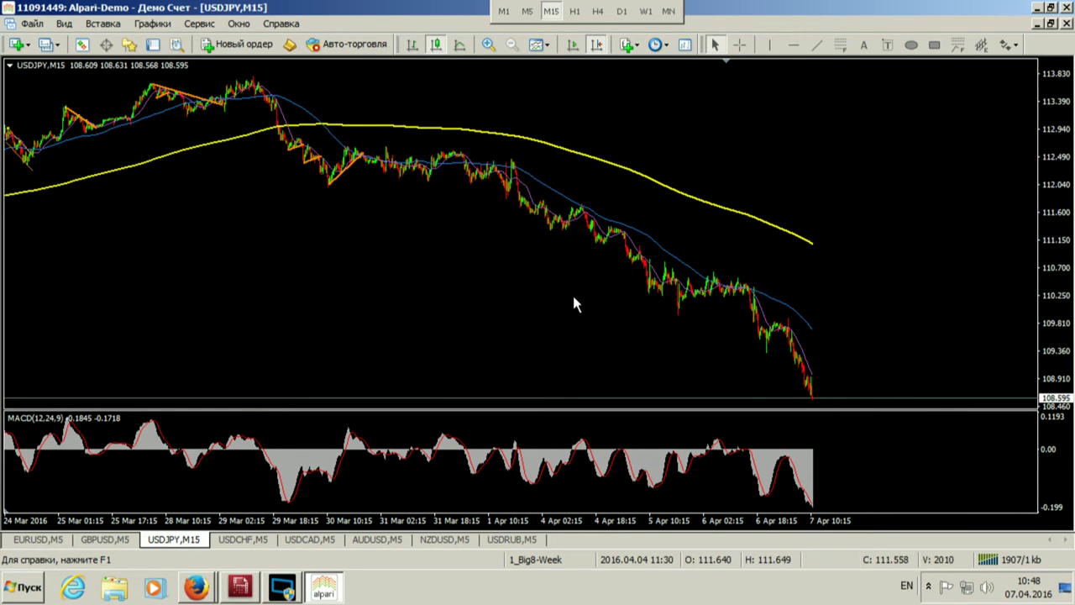
{"action": "scroll", "coordinate": [305, 191], "scroll_direction": "up", "scroll_amount": 10}
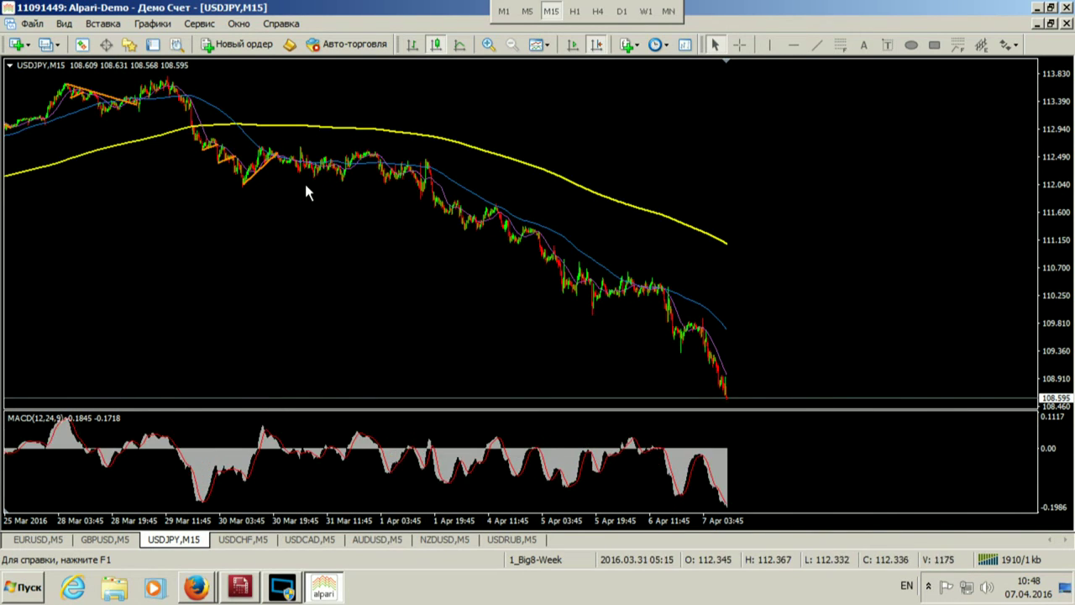
{"action": "middle_click", "coordinate": [411, 154]}
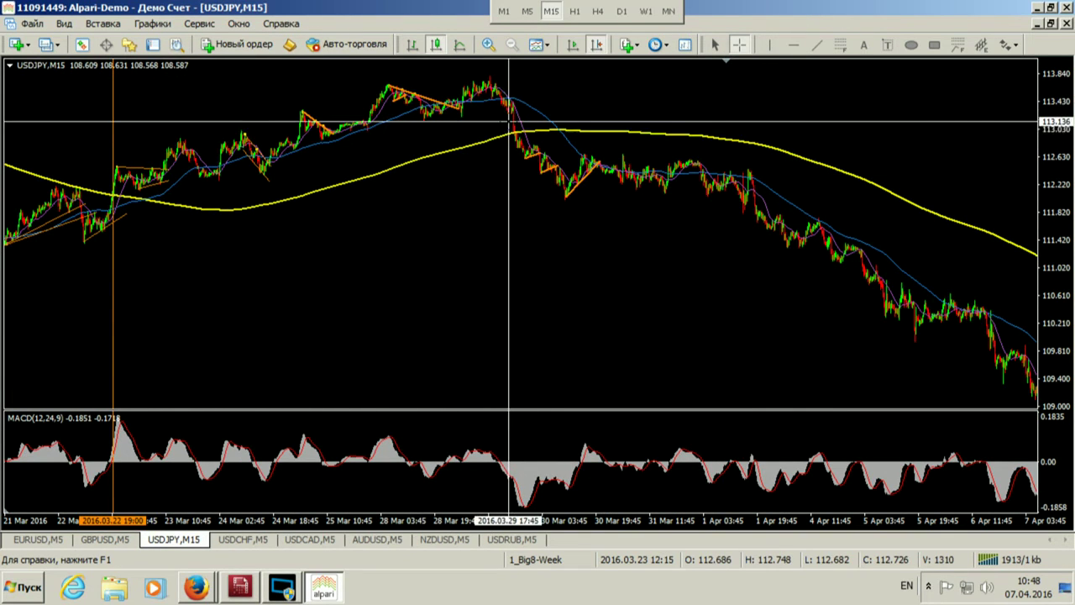
{"action": "left_click_drag", "start_coordinate": [514, 134], "coordinate": [815, 274]}
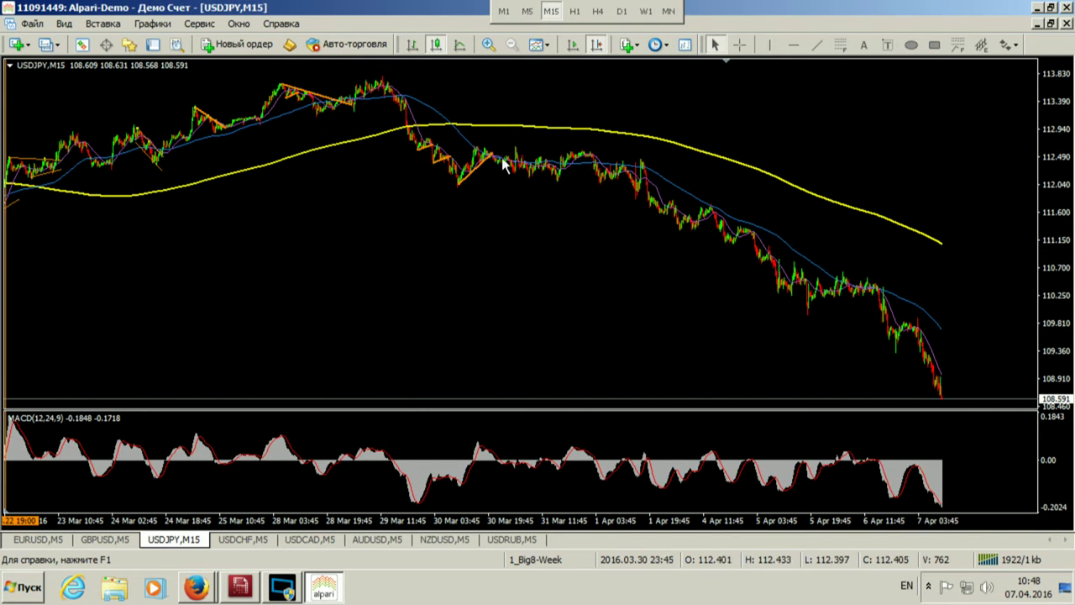
{"action": "scroll", "coordinate": [433, 168], "scroll_direction": "up", "scroll_amount": 2}
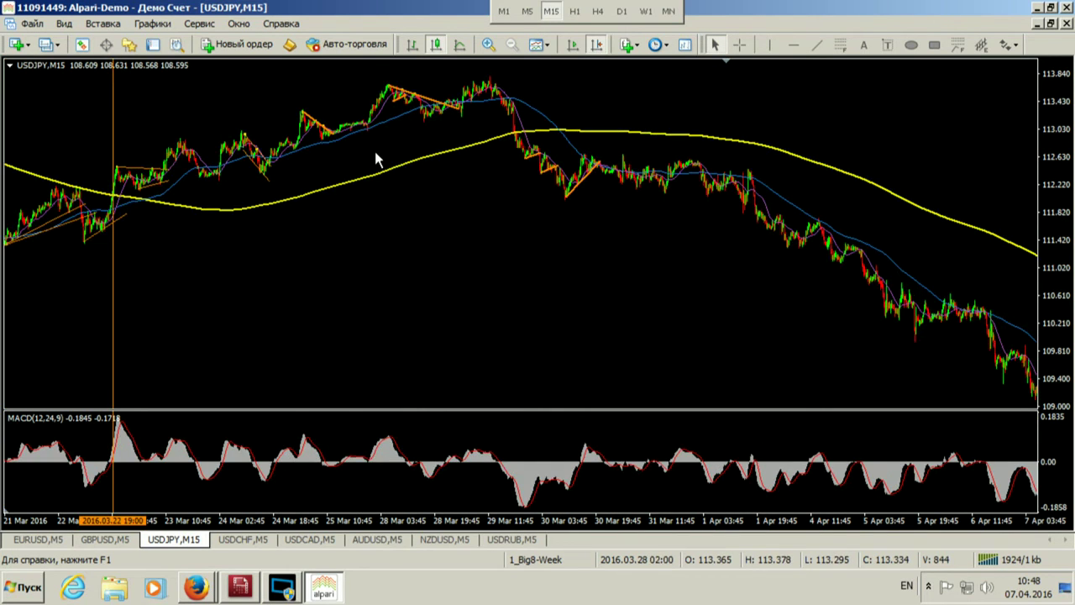
Step: Draw and delete a test rectangle over the 22–29 Mar rally, then measure from 29 Mar to the latest bars
{"action": "left_click_drag", "start_coordinate": [127, 77], "coordinate": [507, 225]}
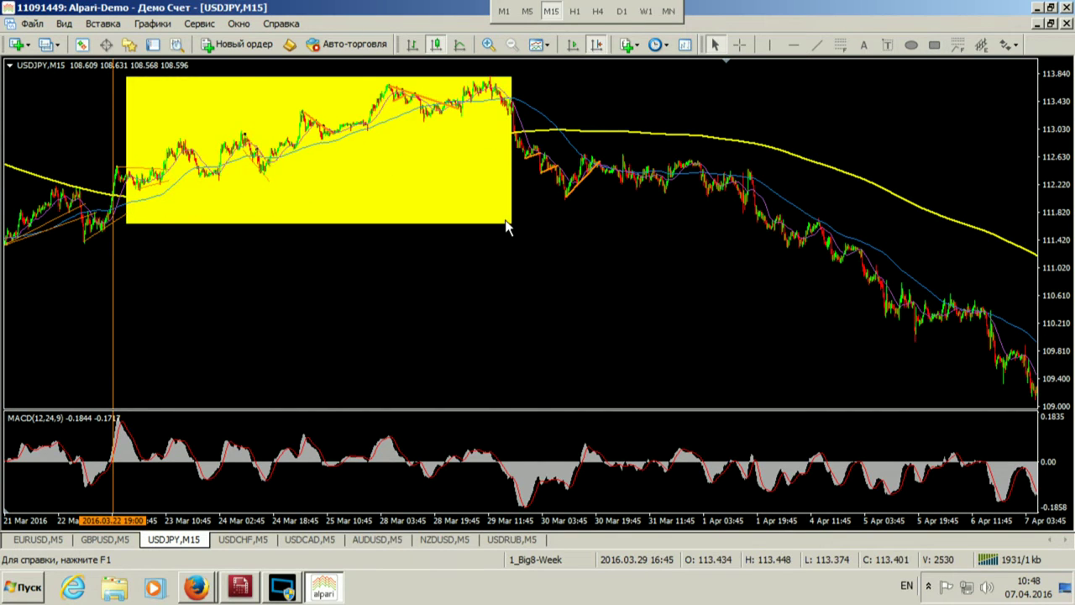
{"action": "key", "text": "BackSpace"}
{"action": "left_click_drag", "start_coordinate": [247, 175], "coordinate": [355, 176]}
{"action": "middle_click", "coordinate": [354, 178]}
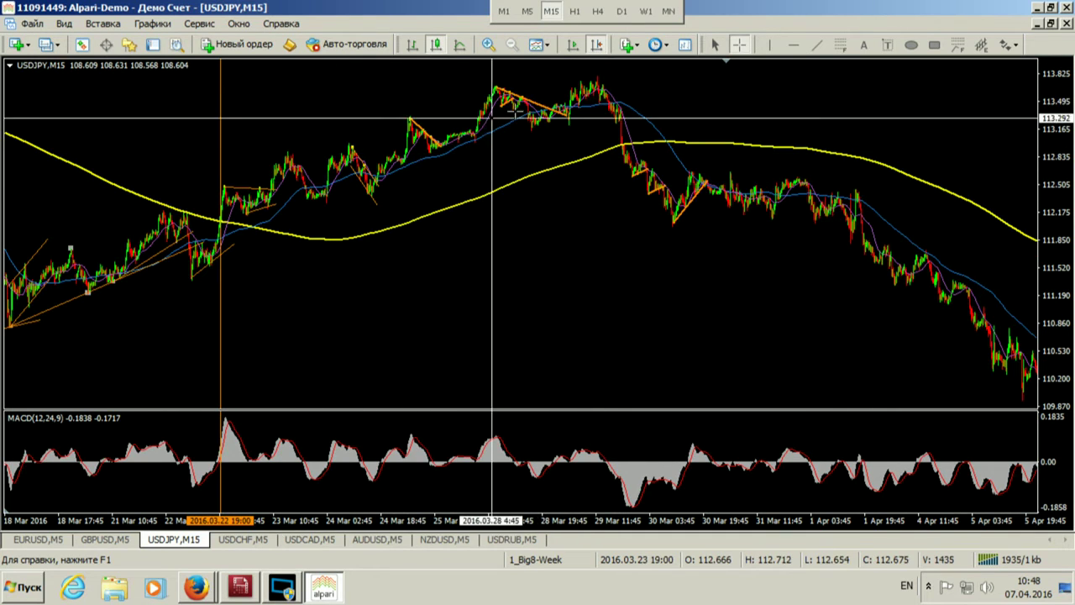
{"action": "scroll", "coordinate": [641, 159], "scroll_direction": "down", "scroll_amount": 10}
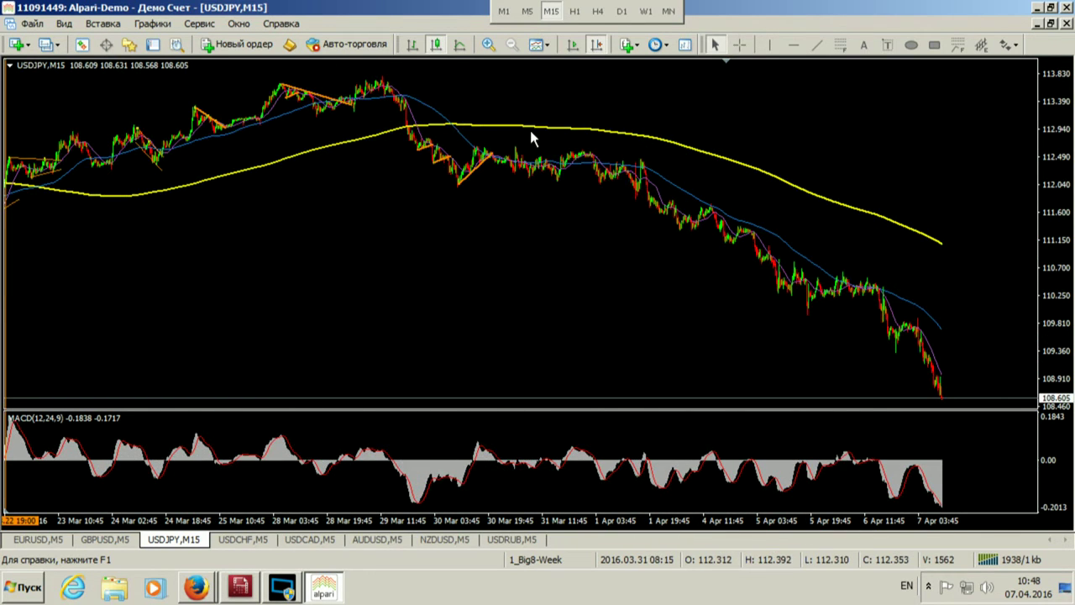
{"action": "left_click_drag", "start_coordinate": [427, 136], "coordinate": [943, 402]}
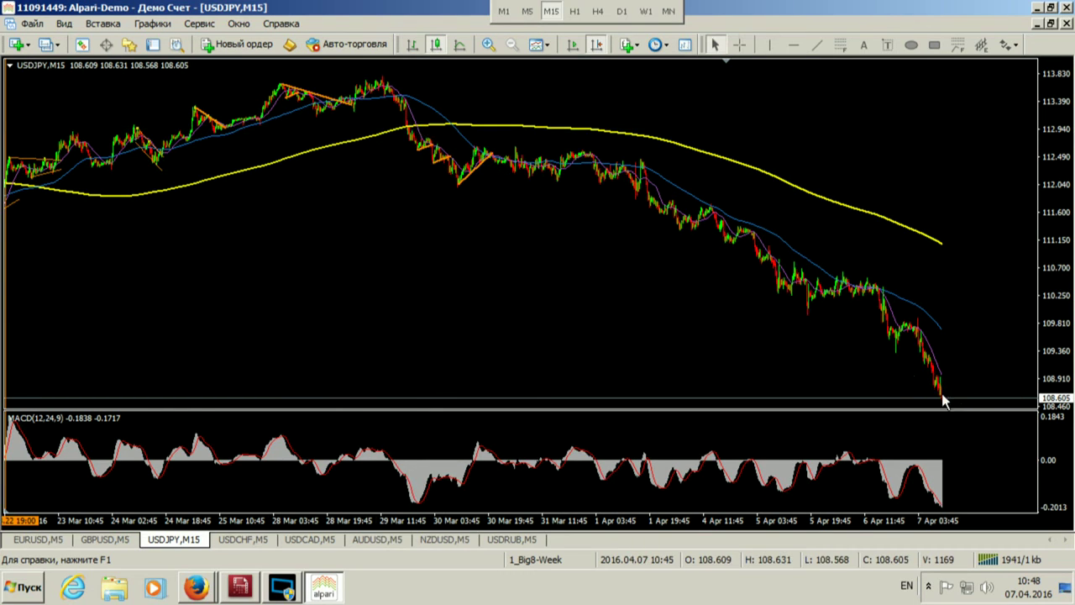
Step: Re-measure the decline from the 29 Mar 20:00 and 20:45 bars, then zoom in for wider bars
{"action": "middle_click", "coordinate": [424, 157]}
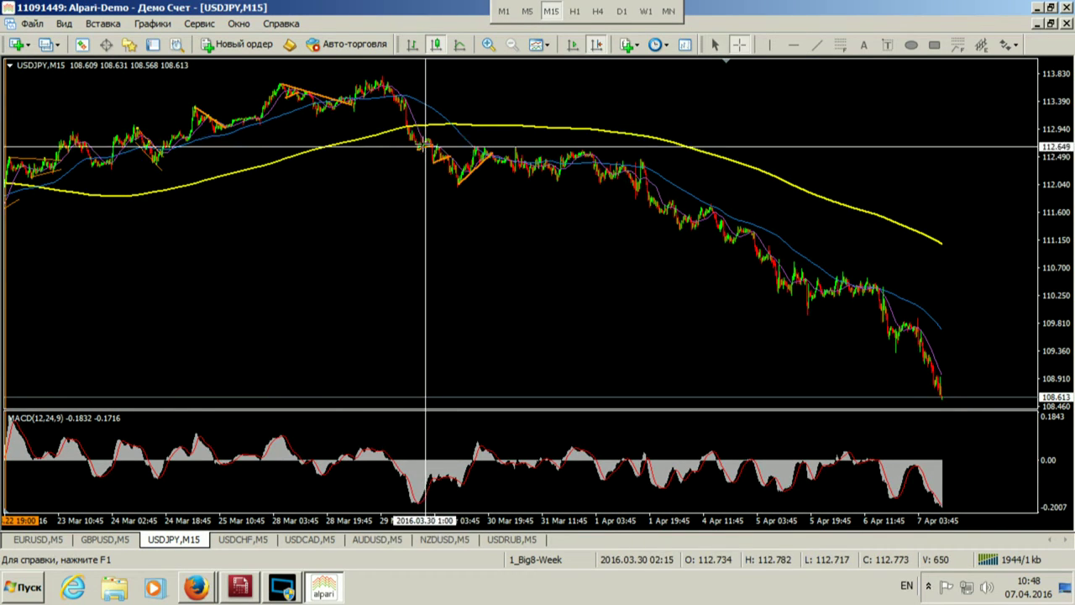
{"action": "left_click_drag", "start_coordinate": [409, 129], "coordinate": [944, 391]}
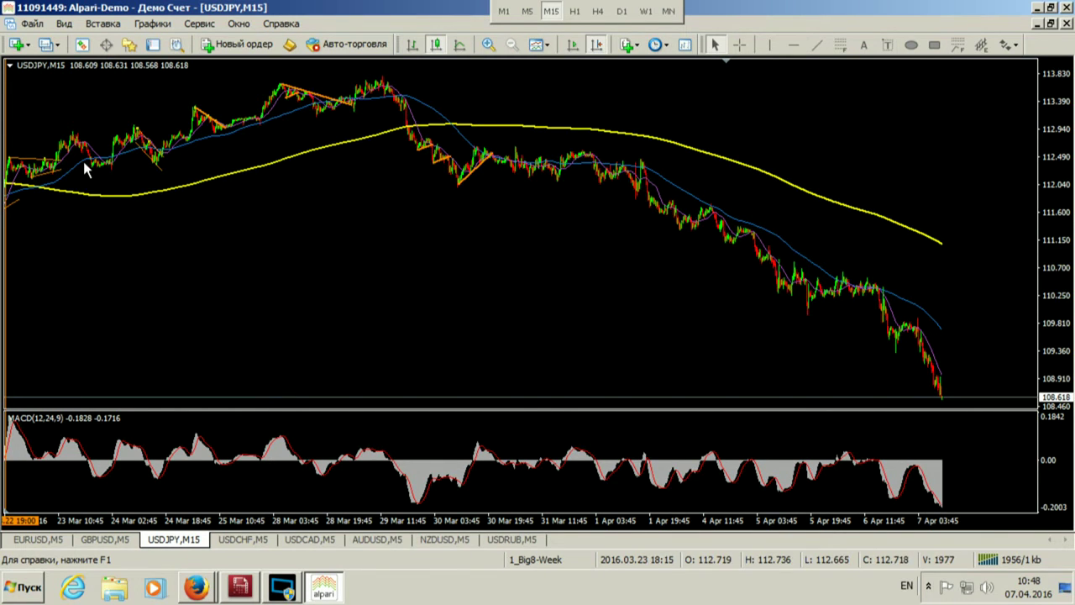
{"action": "middle_click", "coordinate": [410, 143]}
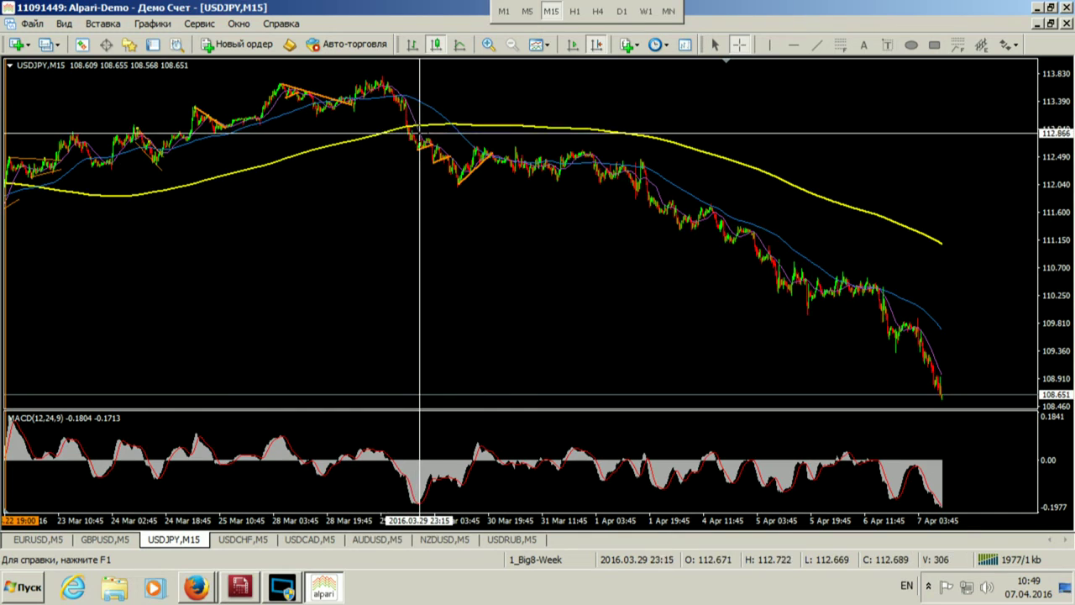
{"action": "left_click_drag", "start_coordinate": [411, 128], "coordinate": [936, 391]}
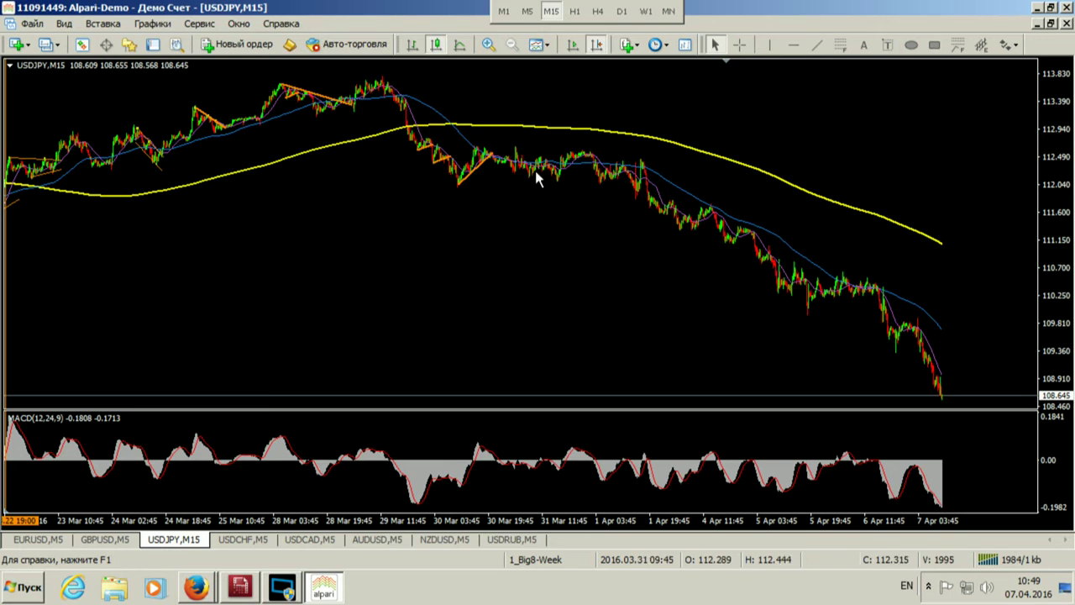
{"action": "left_click", "coordinate": [488, 44]}
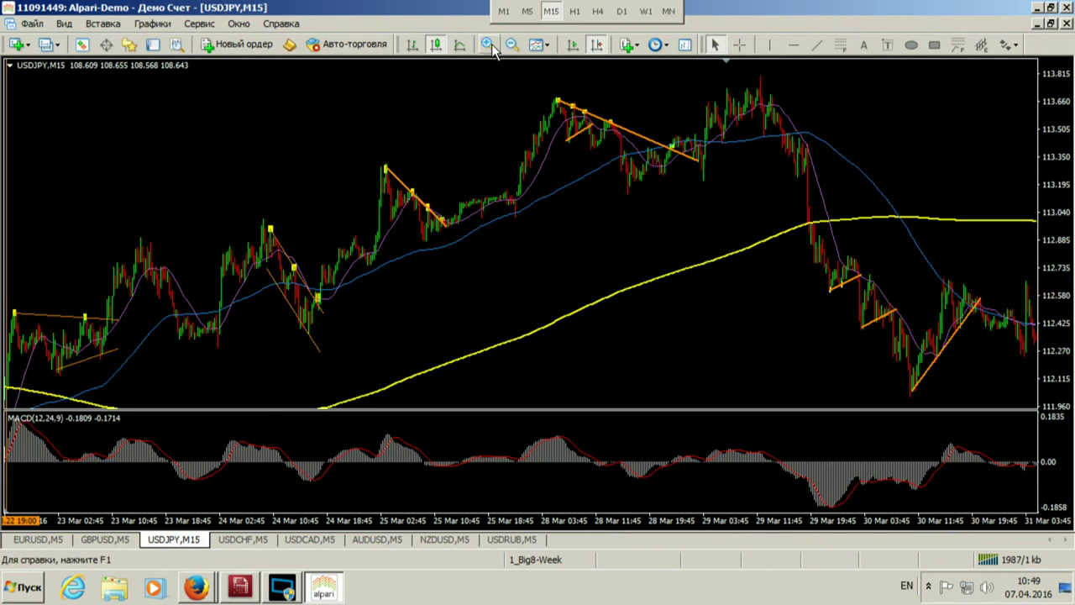
Step: Zoom in on the USDJPY candles and read prices and dates with the crosshair
{"action": "scroll", "coordinate": [578, 104], "scroll_direction": "down", "scroll_amount": 5}
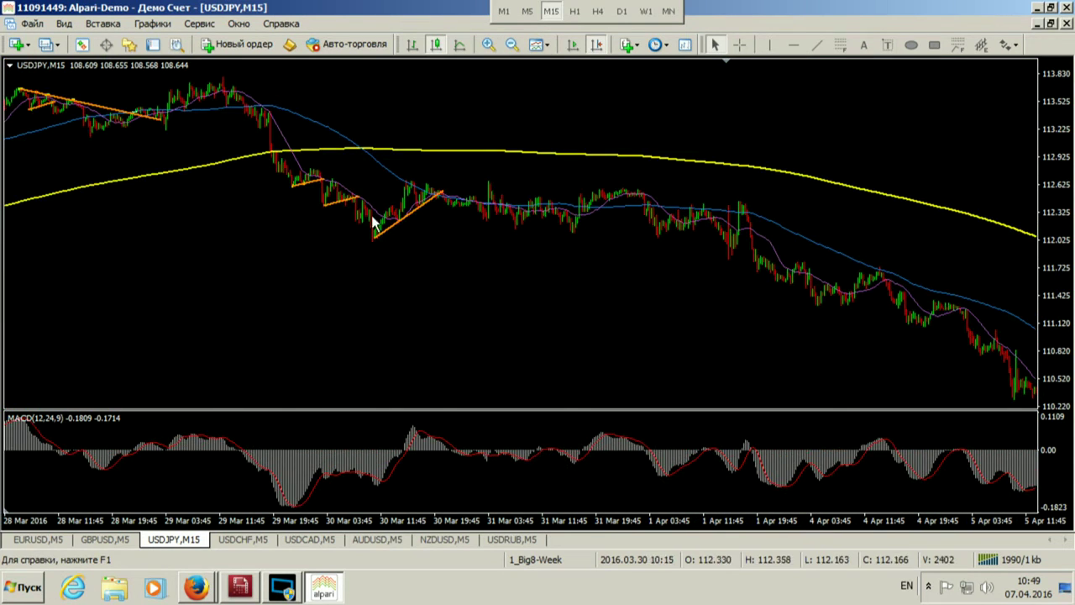
{"action": "scroll", "coordinate": [409, 199], "scroll_direction": "down", "scroll_amount": 4}
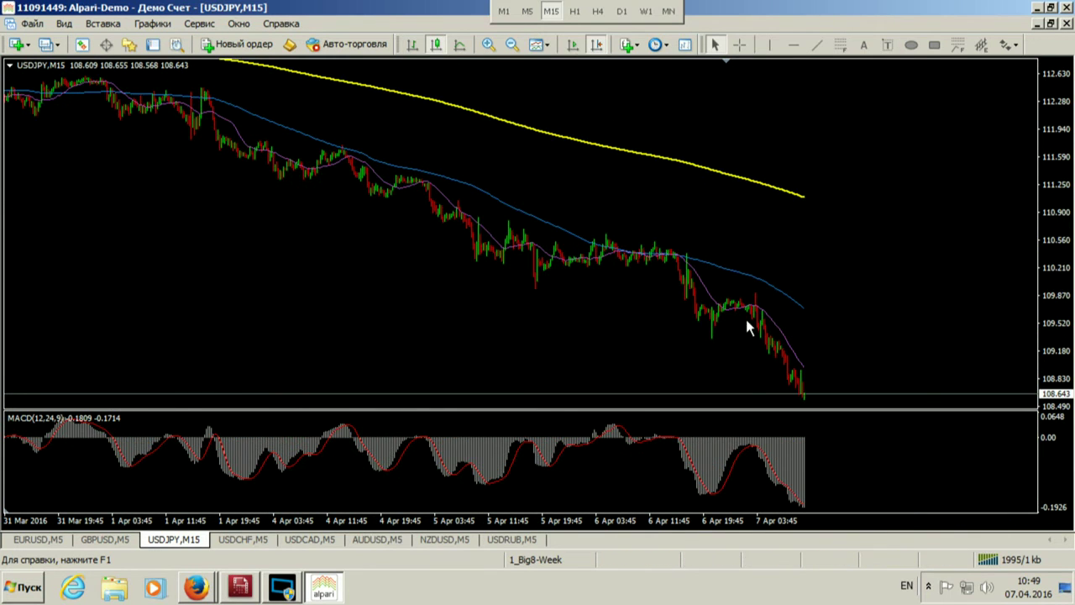
{"action": "left_click", "coordinate": [488, 44]}
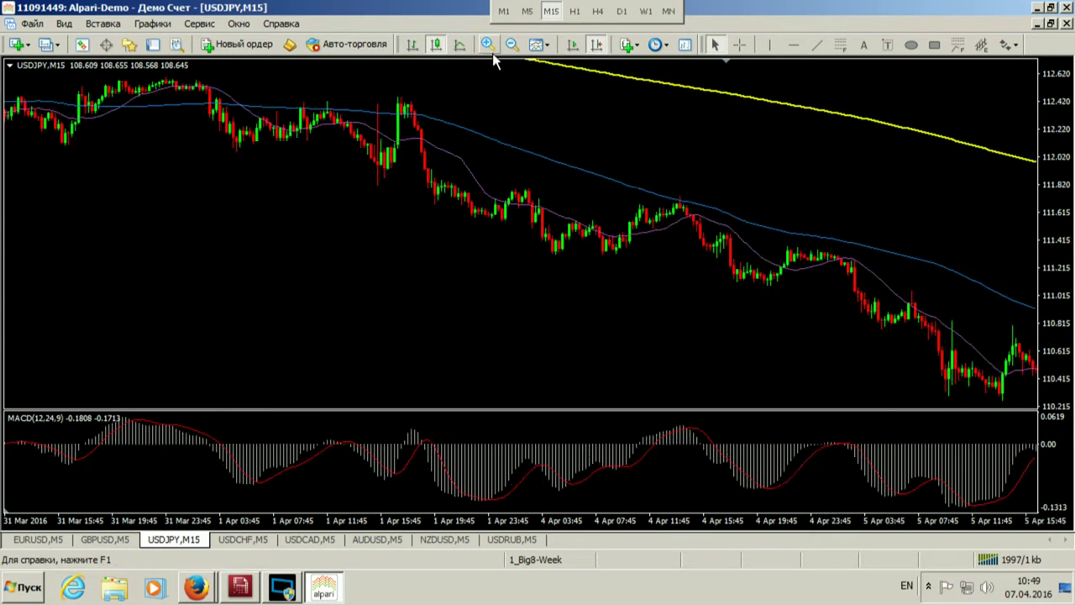
{"action": "scroll", "coordinate": [540, 152], "scroll_direction": "down", "scroll_amount": 5}
{"action": "scroll", "coordinate": [543, 119], "scroll_direction": "up", "scroll_amount": 2}
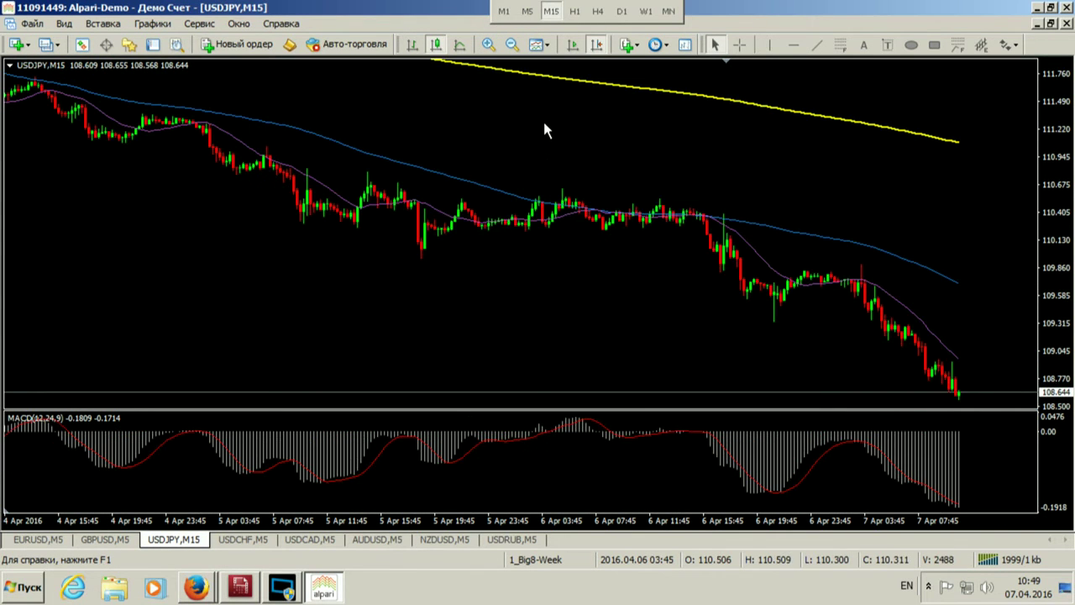
{"action": "middle_click", "coordinate": [700, 218]}
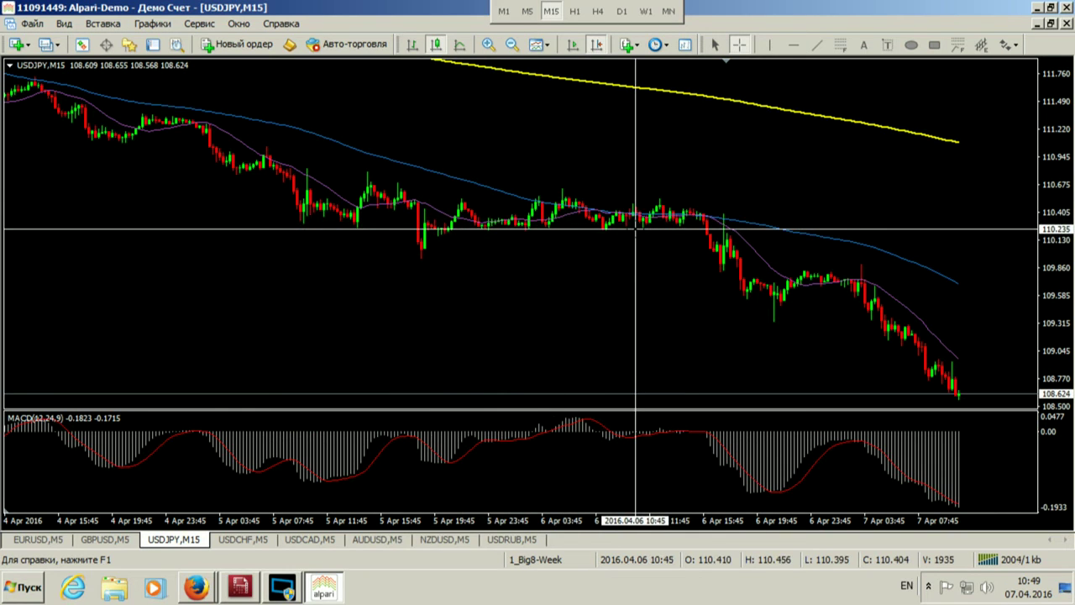
{"action": "scroll", "coordinate": [636, 228], "scroll_direction": "up", "scroll_amount": 5}
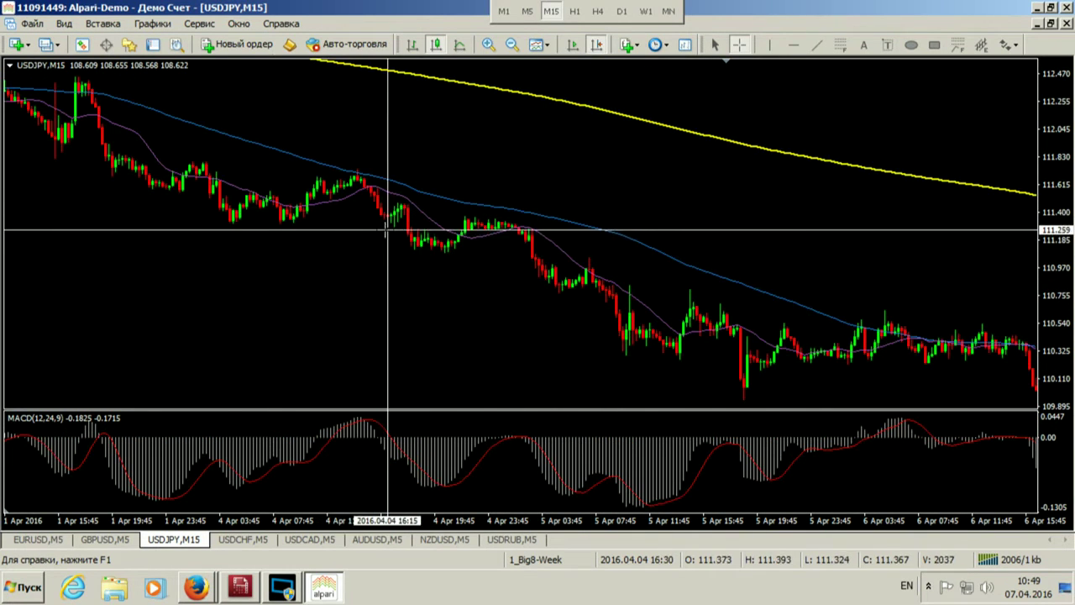
{"action": "scroll", "coordinate": [387, 228], "scroll_direction": "up", "scroll_amount": 3}
{"action": "scroll", "coordinate": [364, 193], "scroll_direction": "up", "scroll_amount": 3}
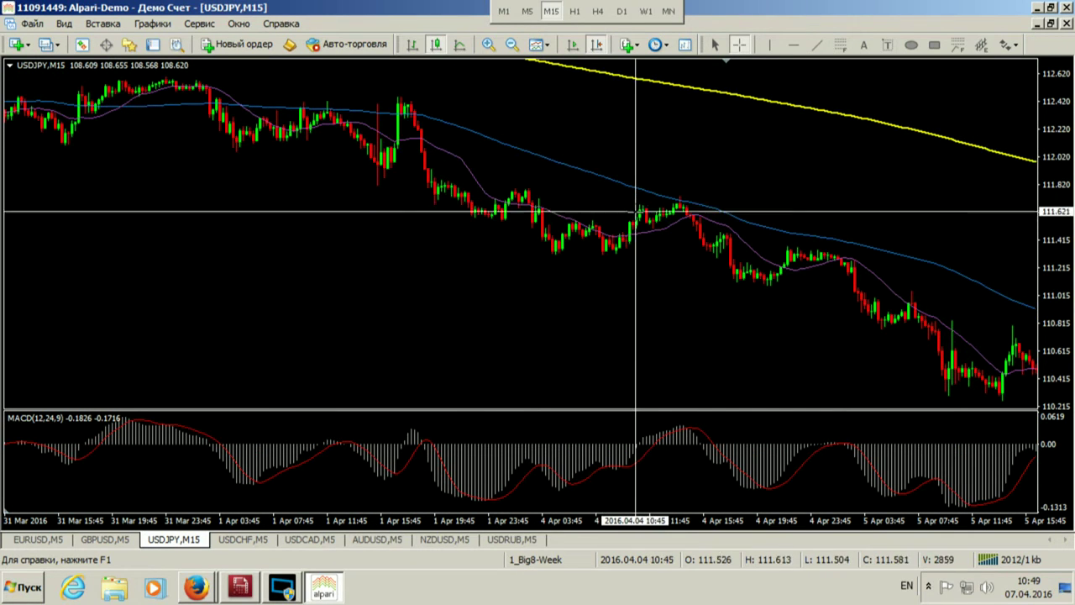
Step: Switch the USDJPY chart to 5-minute bars and zoom out to show more bars
{"action": "left_click", "coordinate": [527, 11]}
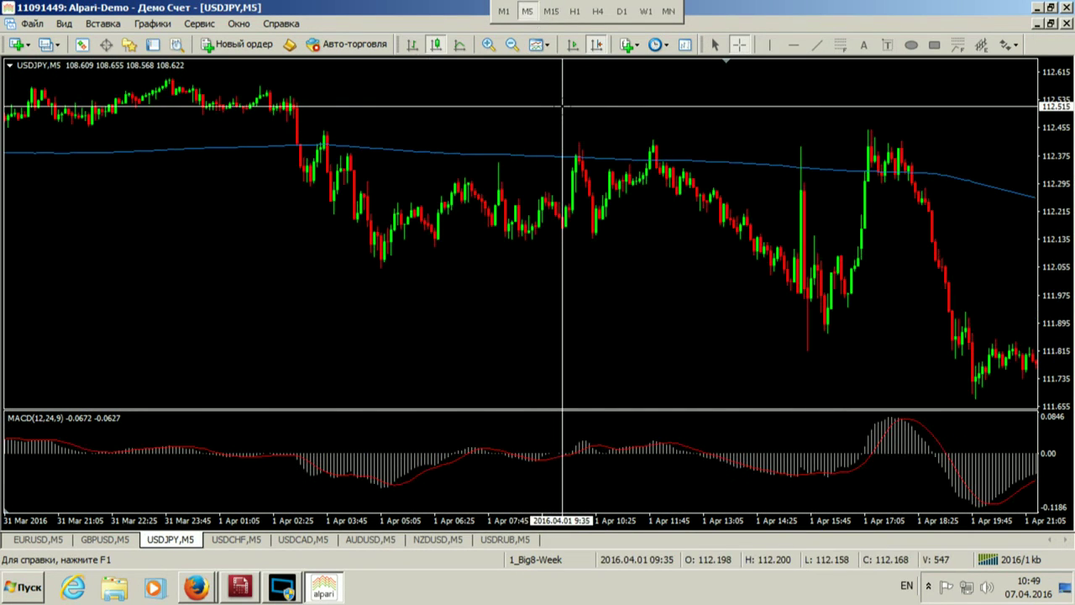
{"action": "left_click", "coordinate": [511, 45]}
{"action": "scroll", "coordinate": [528, 176], "scroll_direction": "up", "scroll_amount": 3}
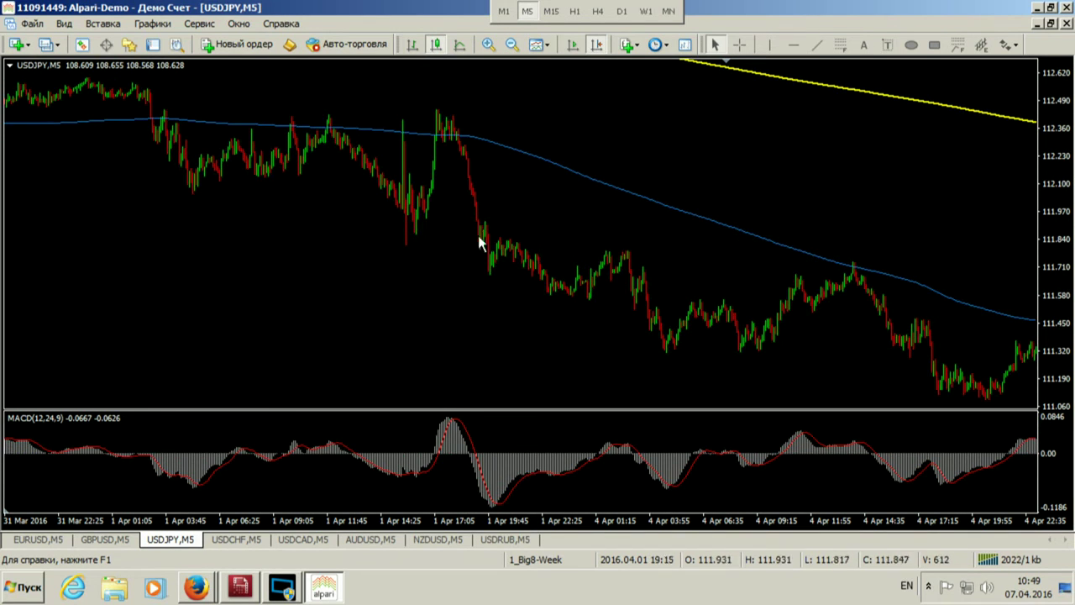
{"action": "scroll", "coordinate": [533, 247], "scroll_direction": "down", "scroll_amount": 4}
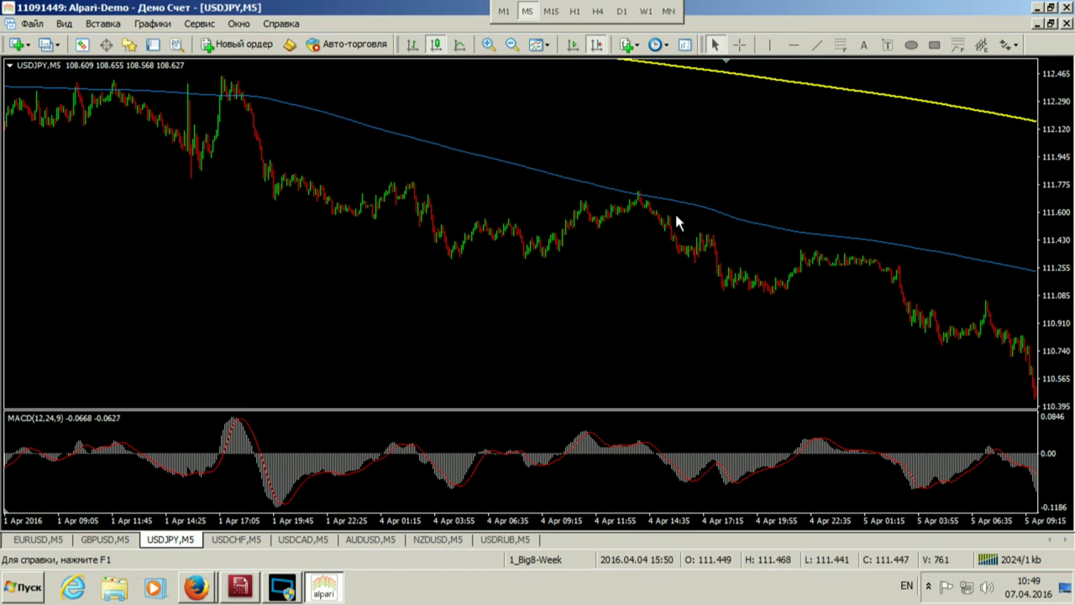
Step: Draw an orange trendline rightward from the 4 Apr 03:55 low
{"action": "left_click", "coordinate": [817, 44]}
{"action": "left_click_drag", "start_coordinate": [451, 257], "coordinate": [780, 246]}
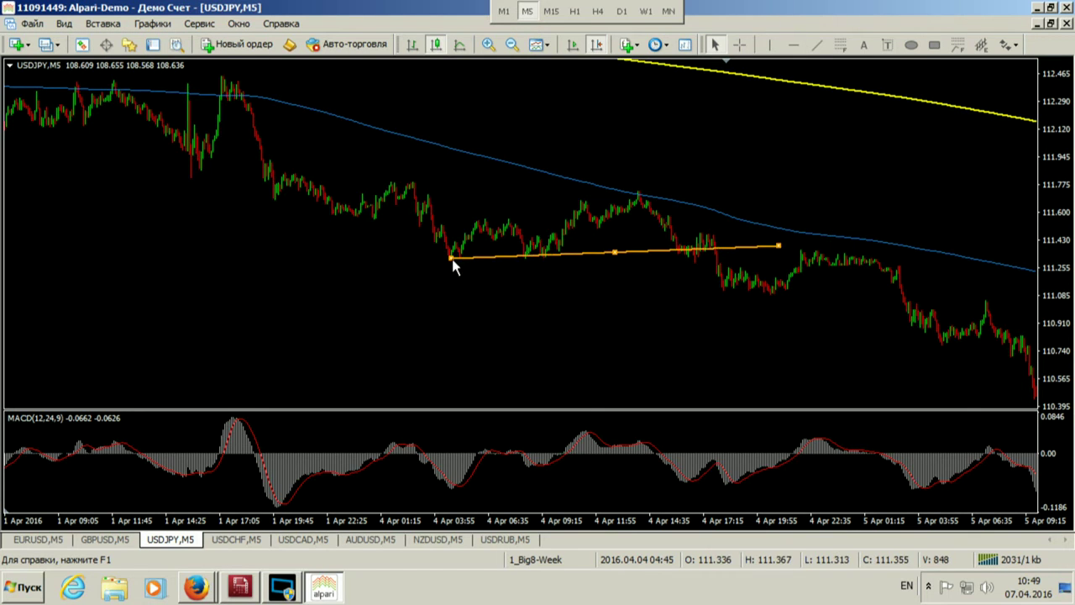
{"action": "scroll", "coordinate": [812, 156], "scroll_direction": "down", "scroll_amount": 3}
{"action": "scroll", "coordinate": [664, 185], "scroll_direction": "down", "scroll_amount": 6}
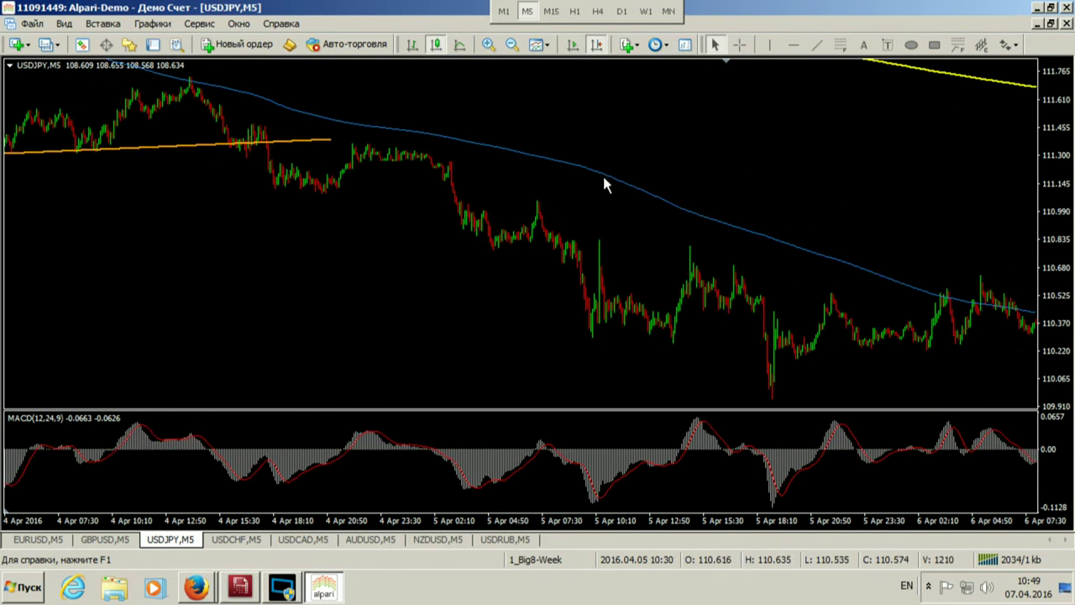
{"action": "scroll", "coordinate": [728, 196], "scroll_direction": "down", "scroll_amount": 5}
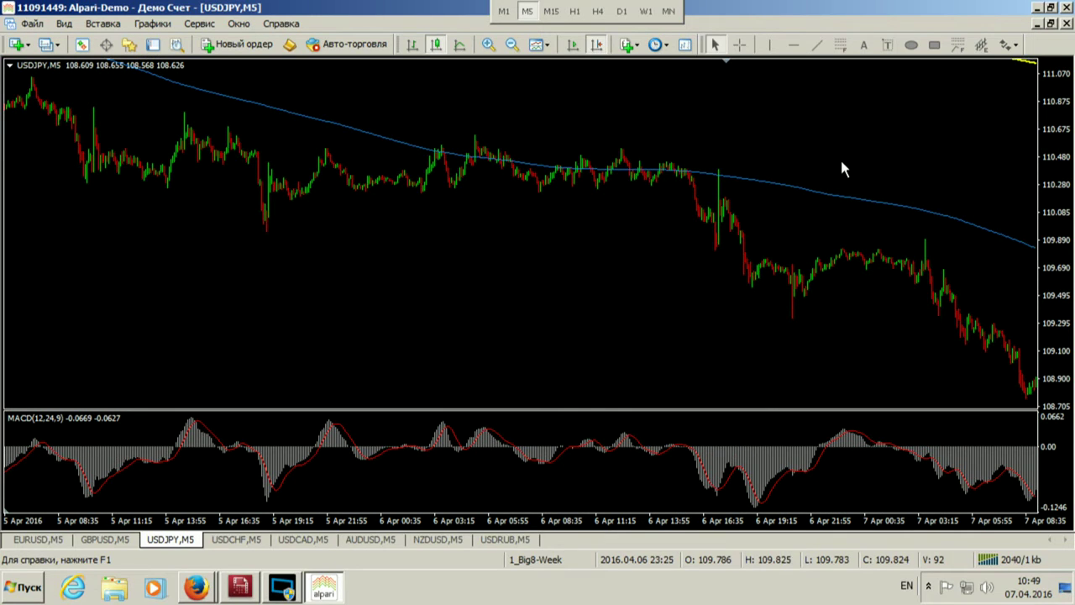
Step: Draw a rising orange trendline from the 5 Apr 19:15 low into 6 Apr
{"action": "left_click", "coordinate": [812, 48]}
{"action": "left_click_drag", "start_coordinate": [266, 220], "coordinate": [762, 174]}
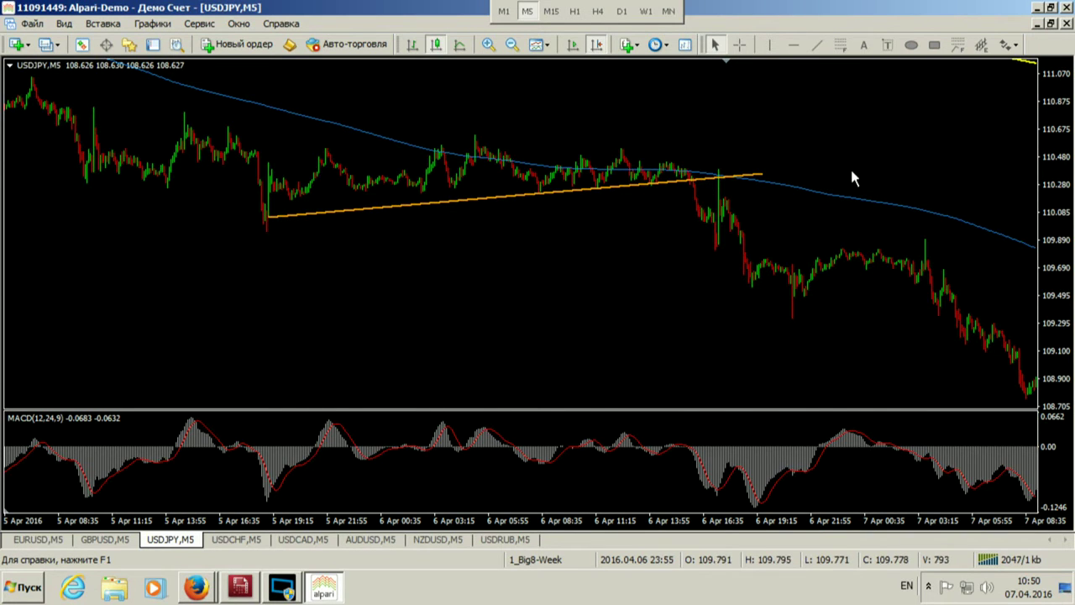
{"action": "left_click_drag", "start_coordinate": [853, 178], "coordinate": [665, 180]}
{"action": "scroll", "coordinate": [769, 198], "scroll_direction": "down", "scroll_amount": 2}
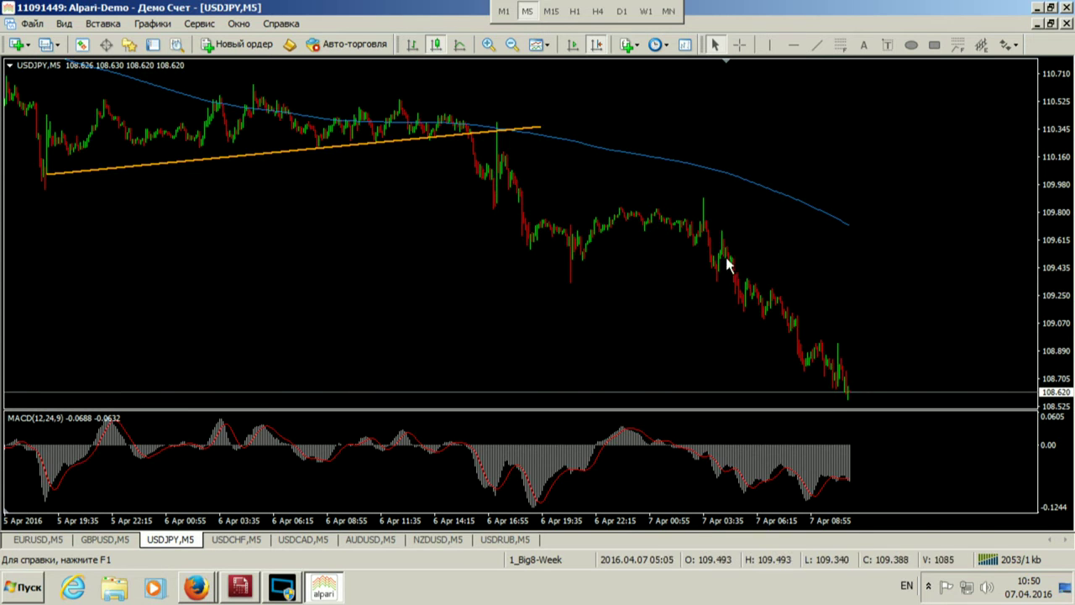
Step: Shift the view to older bars and box the 7 Apr 09:45 low near 108.61 in yellow
{"action": "left_click_drag", "start_coordinate": [539, 166], "coordinate": [708, 176]}
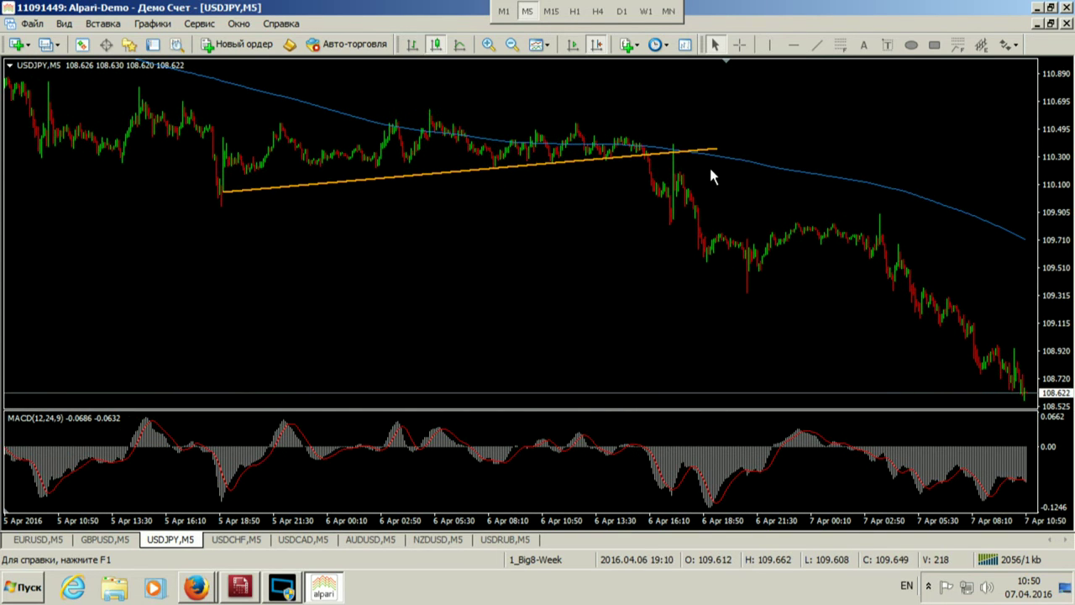
{"action": "left_click_drag", "start_coordinate": [149, 205], "coordinate": [284, 227]}
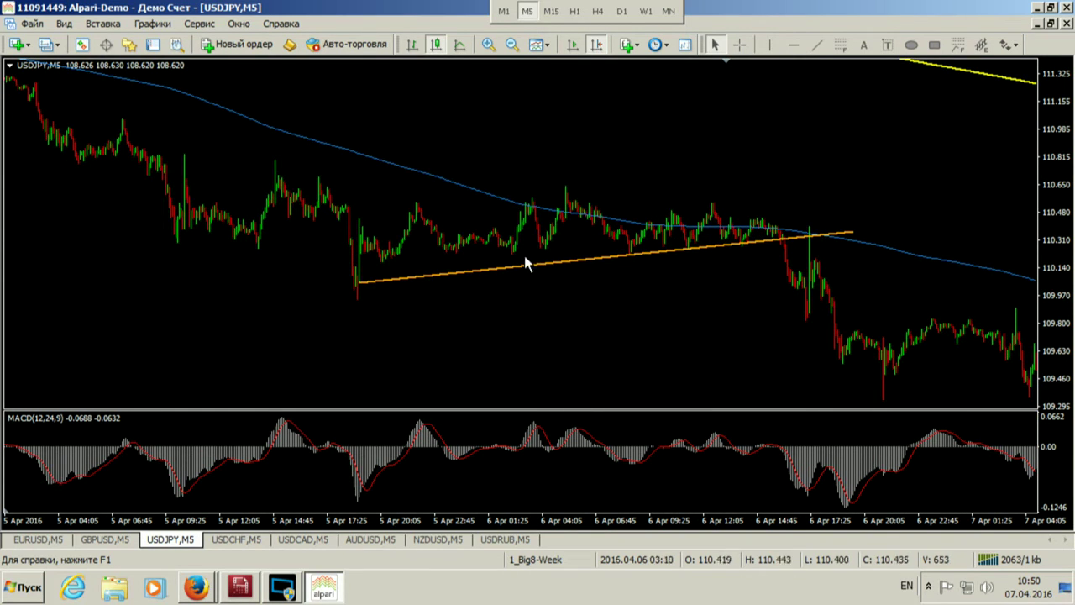
{"action": "scroll", "coordinate": [672, 280], "scroll_direction": "down", "scroll_amount": 10}
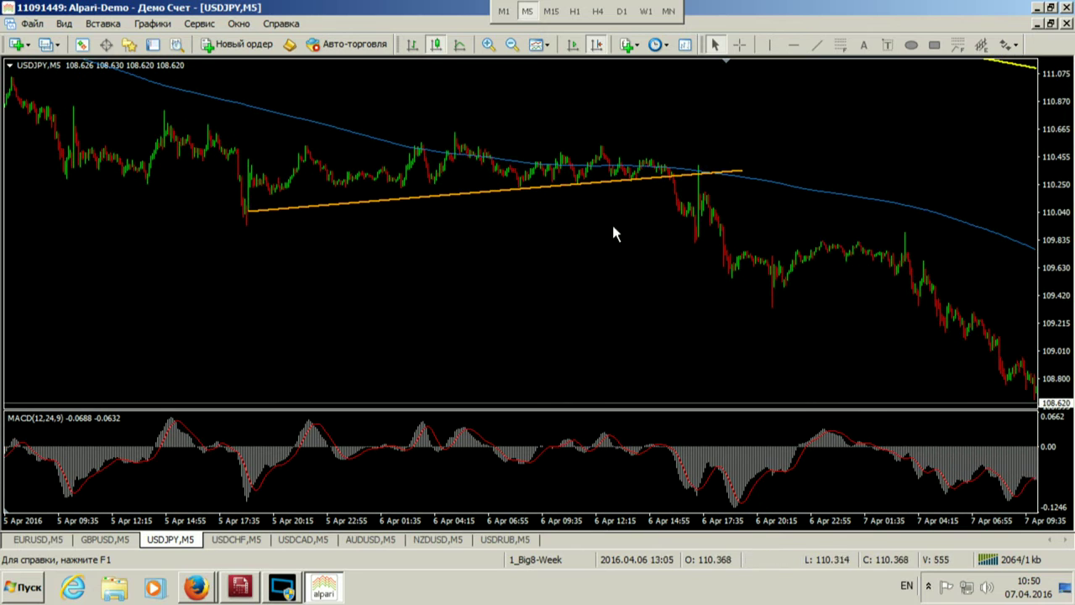
{"action": "scroll", "coordinate": [668, 271], "scroll_direction": "down", "scroll_amount": 3}
{"action": "scroll", "coordinate": [888, 314], "scroll_direction": "down", "scroll_amount": 8}
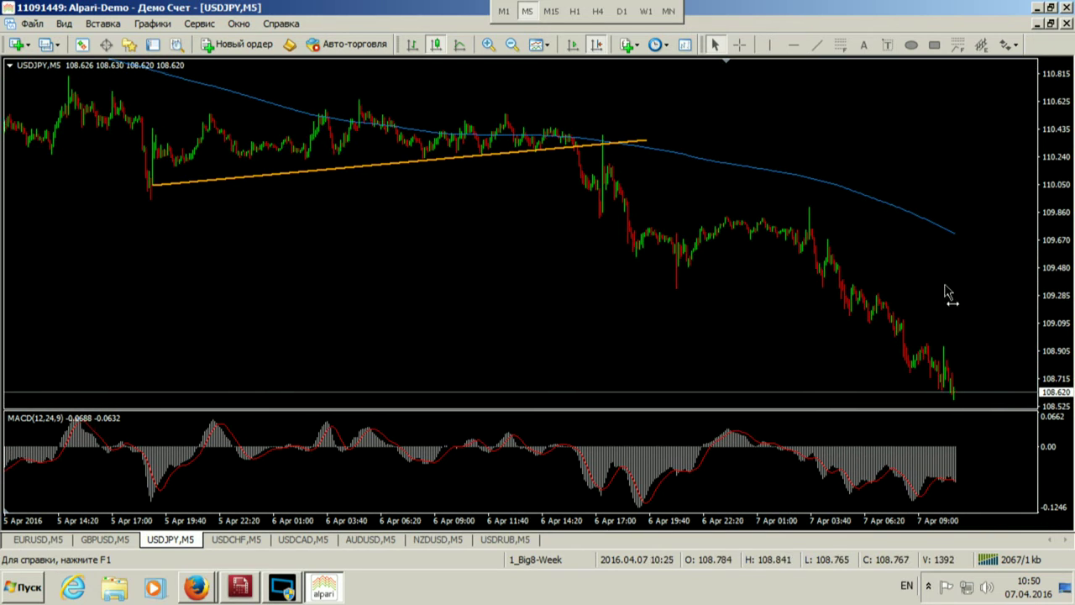
{"action": "left_click_drag", "start_coordinate": [824, 386], "coordinate": [848, 400]}
{"action": "scroll", "coordinate": [855, 202], "scroll_direction": "down", "scroll_amount": 4}
Step: Sketch an orange zigzag of rising and falling legs from the yellow marker
{"action": "left_click", "coordinate": [815, 46]}
{"action": "mouse_move", "coordinate": [824, 332]}
{"action": "left_mouse_down"}
{"action": "mouse_move", "coordinate": [847, 290]}
{"action": "mouse_move", "coordinate": [895, 342]}
{"action": "left_mouse_up"}
{"action": "left_click", "coordinate": [815, 45]}
{"action": "left_click", "coordinate": [816, 45]}
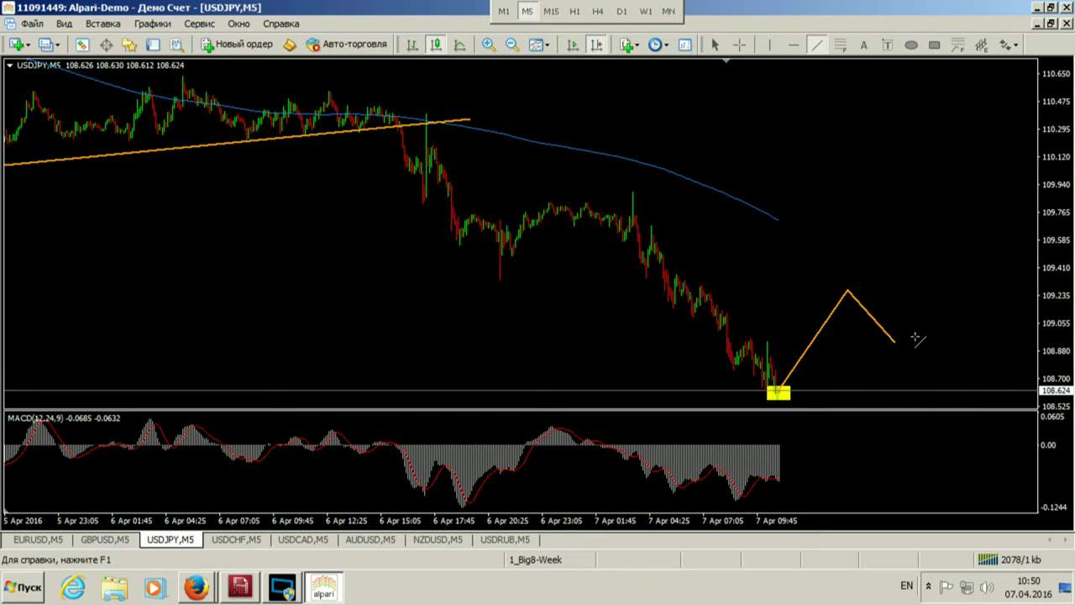
{"action": "left_click", "coordinate": [895, 342]}
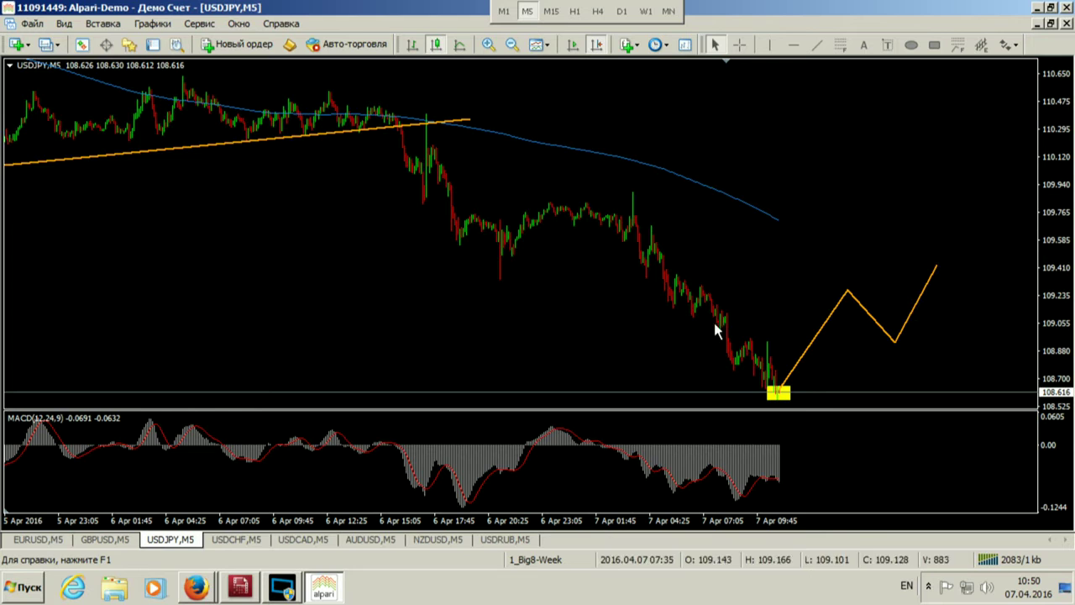
Step: Draw a long rising line through the zigzag low, then delete the projection lines
{"action": "left_click", "coordinate": [819, 45]}
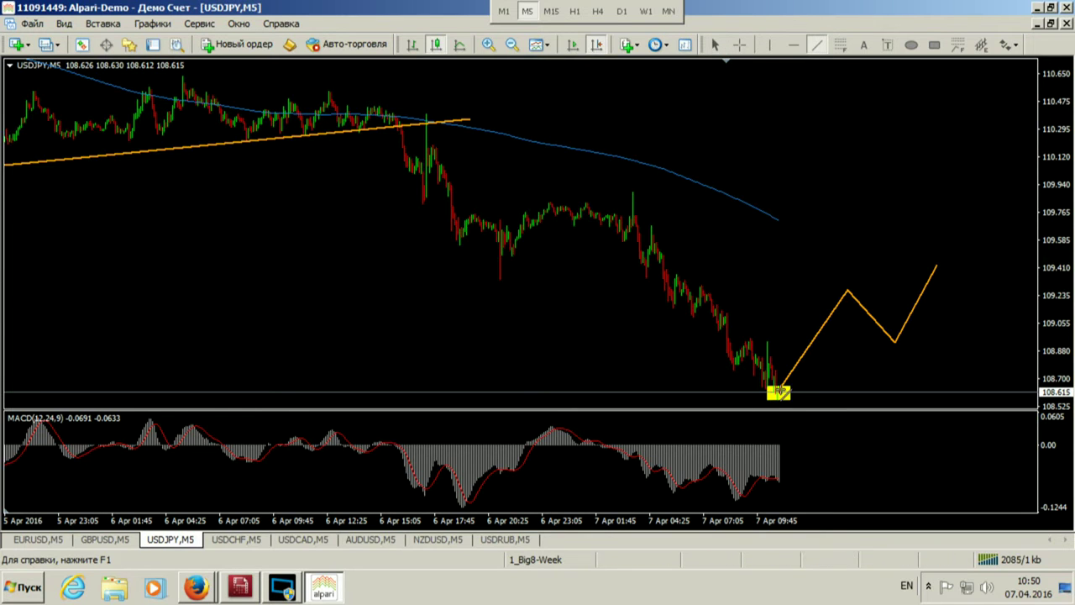
{"action": "left_click_drag", "start_coordinate": [779, 393], "coordinate": [1000, 297]}
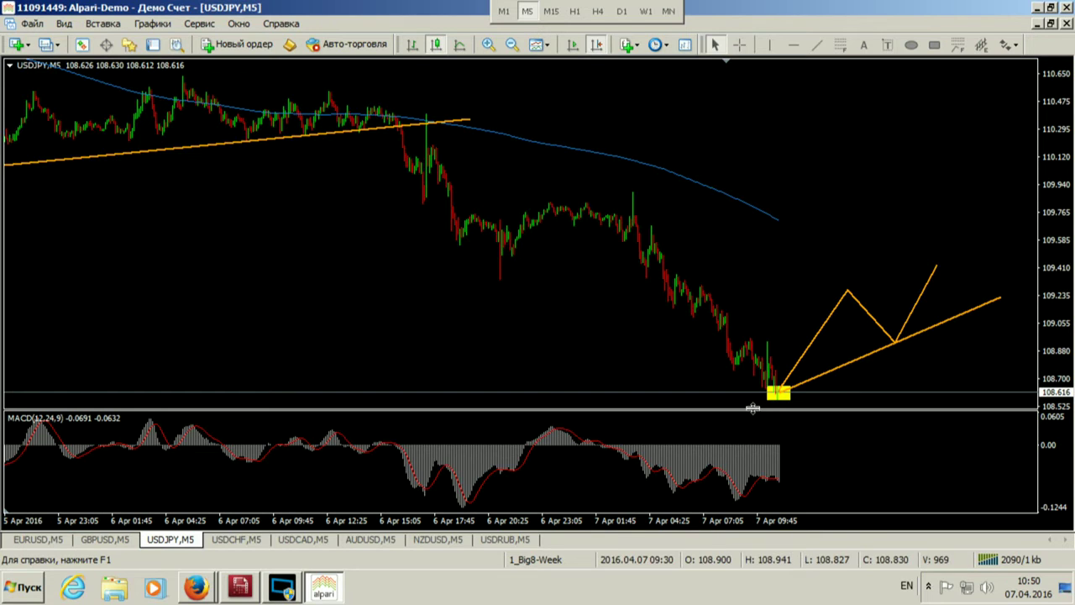
{"action": "key", "text": "BackSpace"}
{"action": "key", "text": "BackSpace"}
{"action": "key", "text": "BackSpace"}
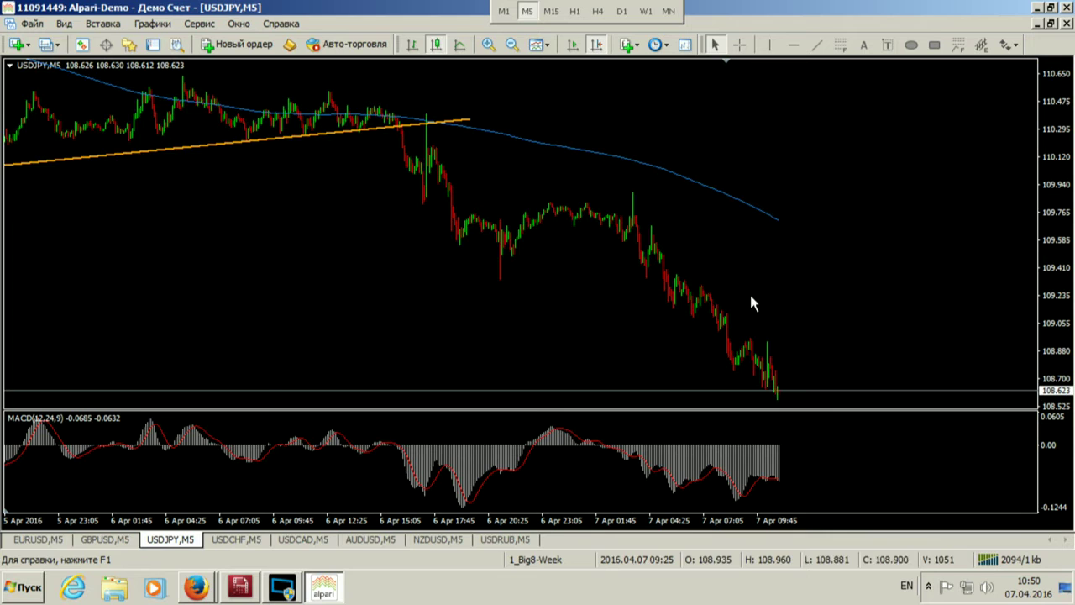
{"action": "left_click", "coordinate": [550, 11]}
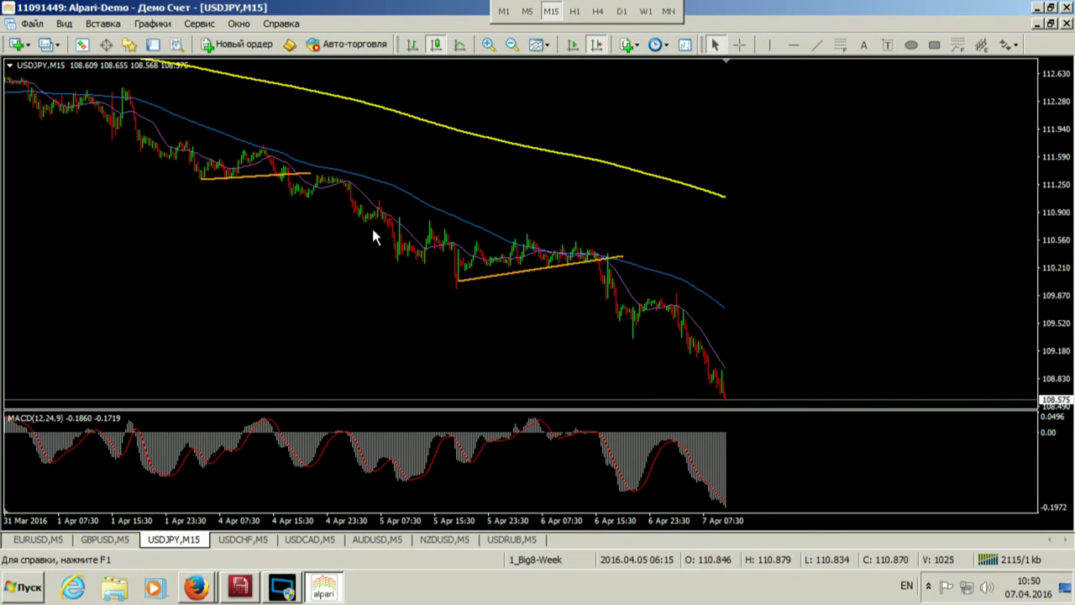
{"action": "scroll", "coordinate": [387, 204], "scroll_direction": "up", "scroll_amount": 3}
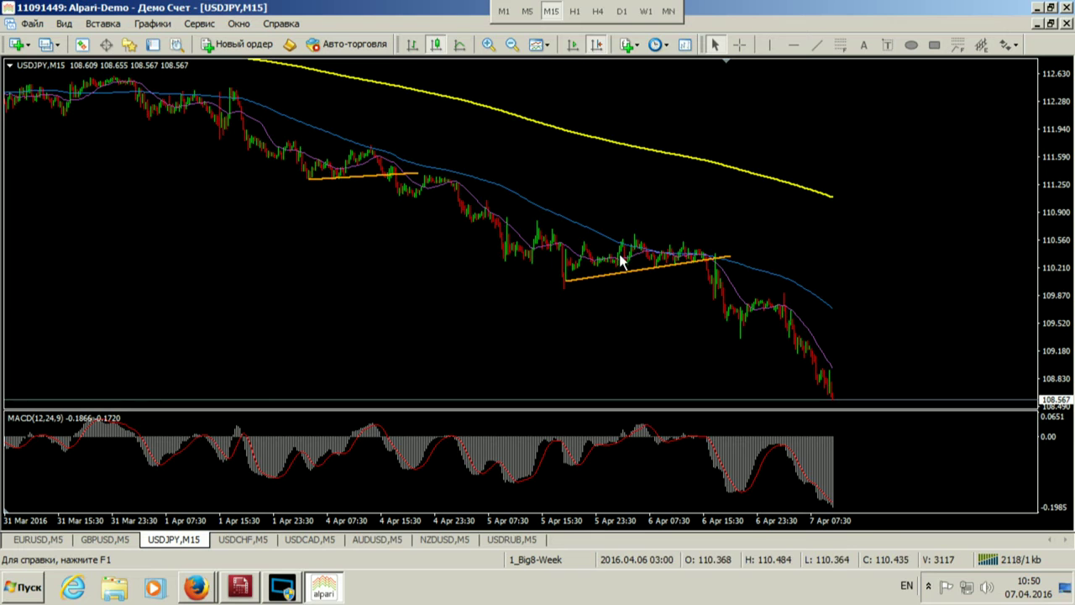
{"action": "left_click", "coordinate": [527, 11]}
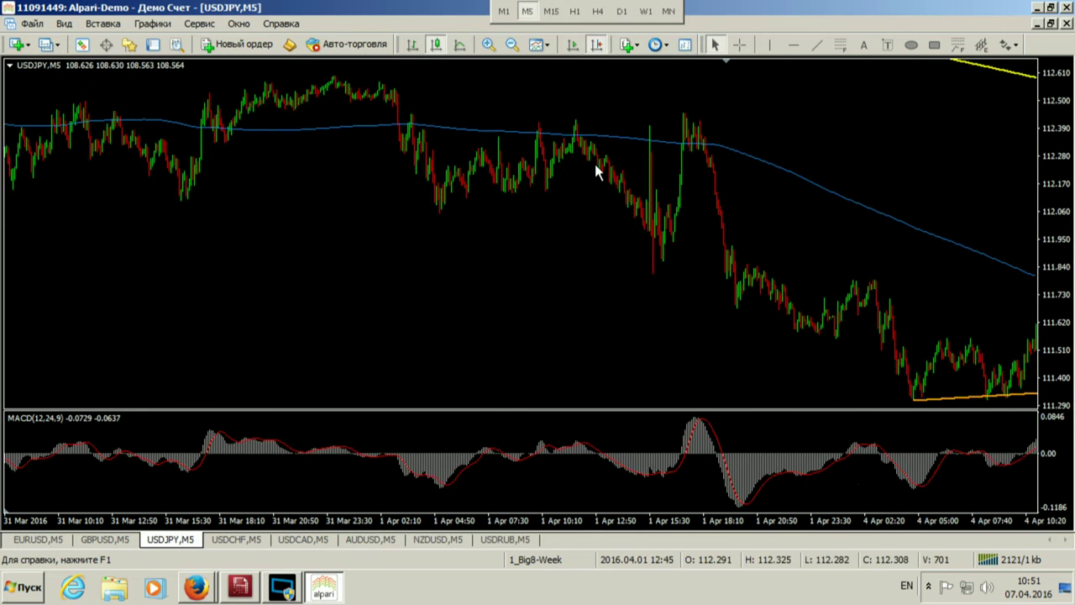
Step: Check prices with the crosshair and delete the orange trendline
{"action": "scroll", "coordinate": [602, 180], "scroll_direction": "down", "scroll_amount": 4}
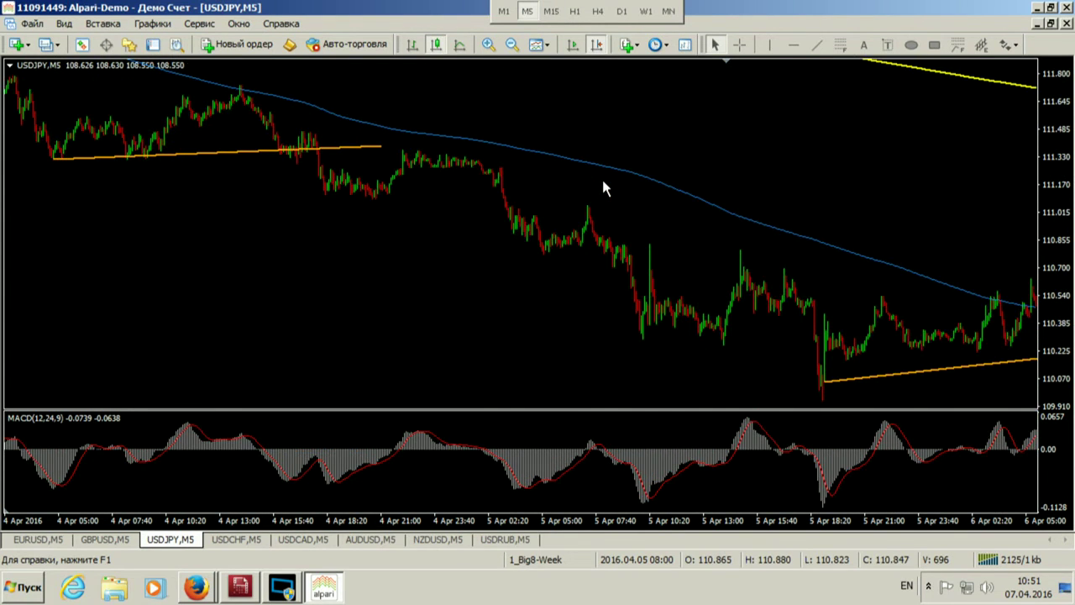
{"action": "middle_click", "coordinate": [403, 238]}
{"action": "middle_click", "coordinate": [478, 220]}
{"action": "right_click", "coordinate": [451, 220]}
{"action": "left_click", "coordinate": [504, 276]}
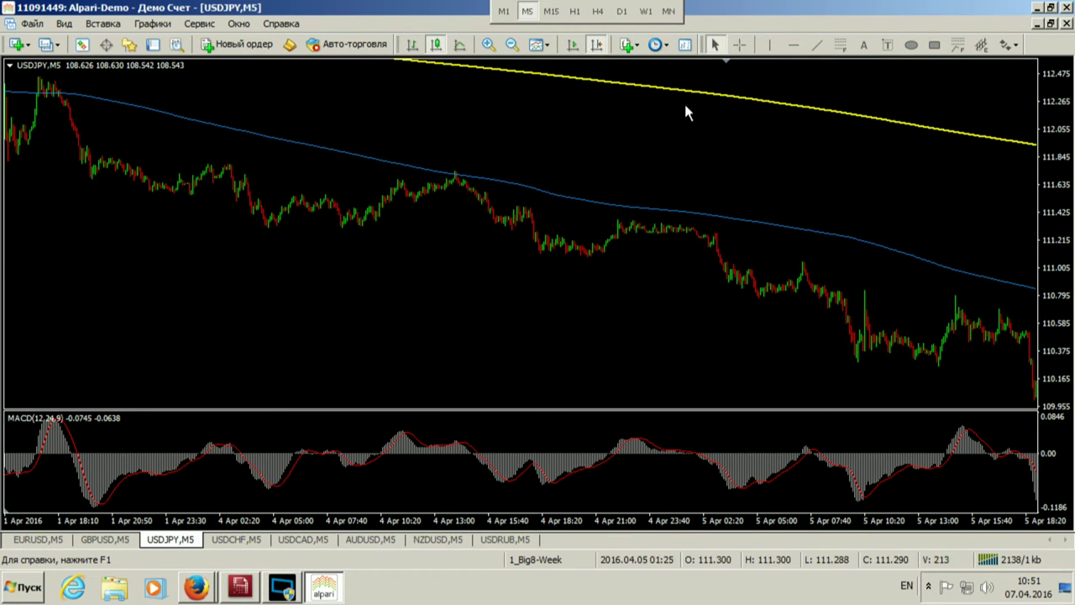
Step: Place an orange horizontal level at 111.323 and move the chart forward to the 5–6 April bars
{"action": "left_click", "coordinate": [793, 45]}
{"action": "left_click_drag", "start_coordinate": [768, 186], "coordinate": [495, 227]}
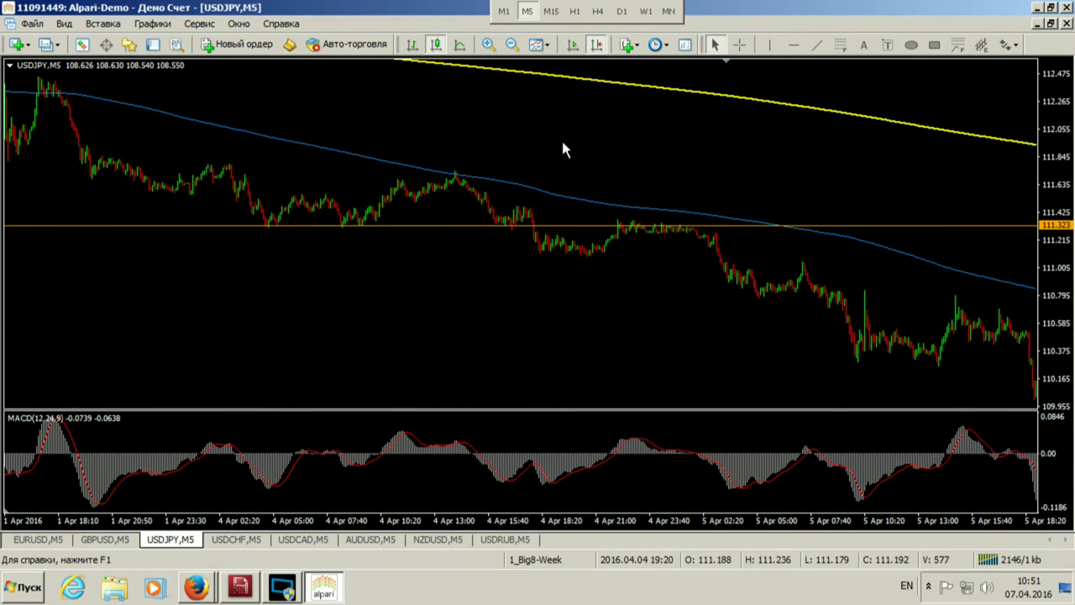
{"action": "scroll", "coordinate": [453, 153], "scroll_direction": "up", "scroll_amount": 5}
{"action": "scroll", "coordinate": [437, 168], "scroll_direction": "down", "scroll_amount": 2}
{"action": "scroll", "coordinate": [518, 173], "scroll_direction": "down", "scroll_amount": 3}
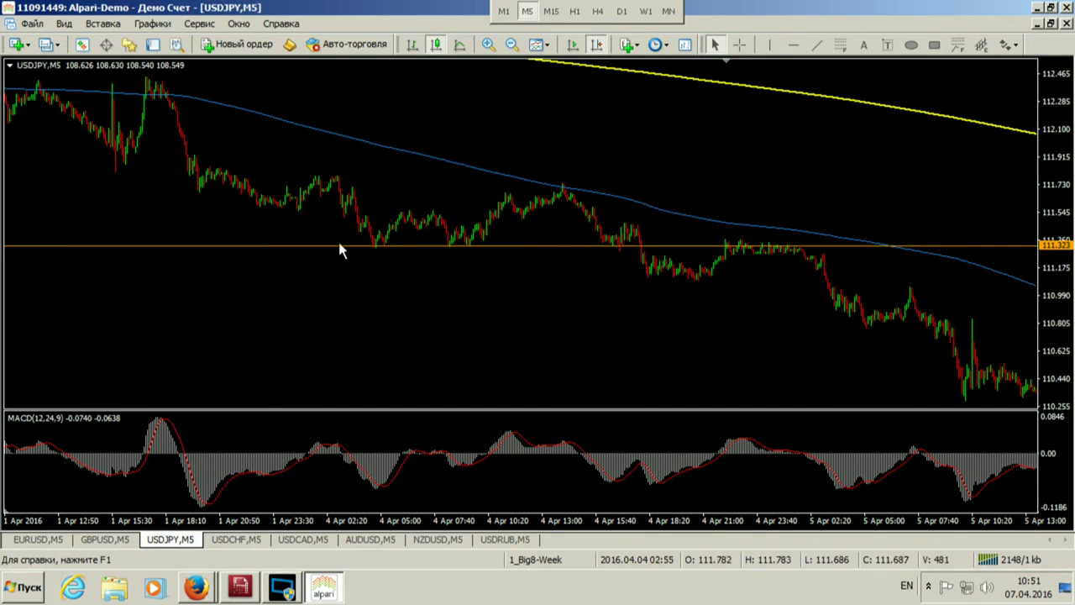
{"action": "scroll", "coordinate": [773, 227], "scroll_direction": "down", "scroll_amount": 3}
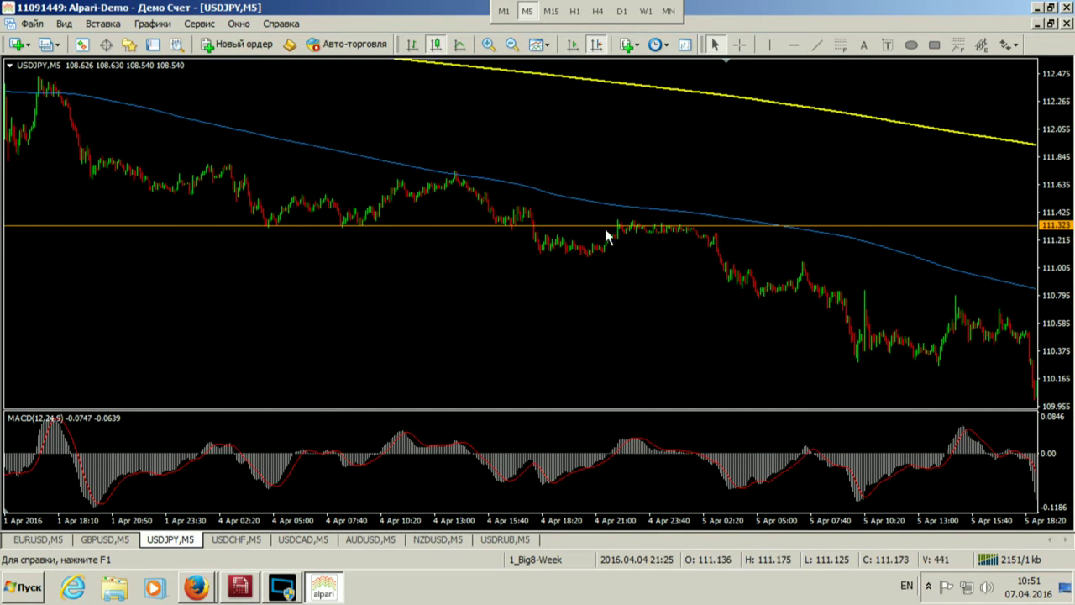
{"action": "left_click_drag", "start_coordinate": [781, 202], "coordinate": [661, 193]}
{"action": "scroll", "coordinate": [818, 234], "scroll_direction": "down", "scroll_amount": 12}
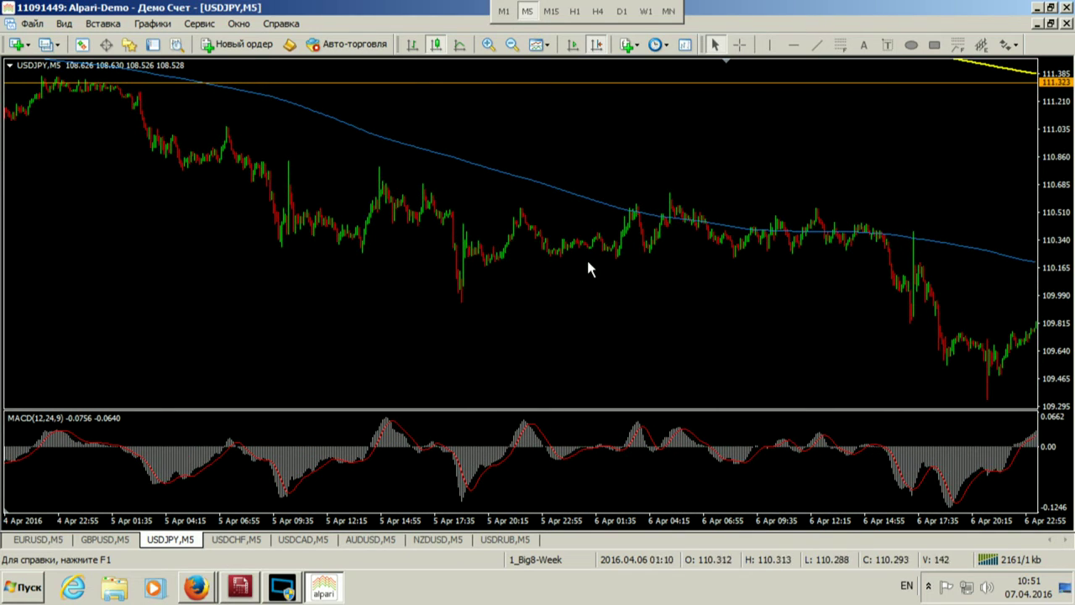
{"action": "left_click", "coordinate": [817, 45]}
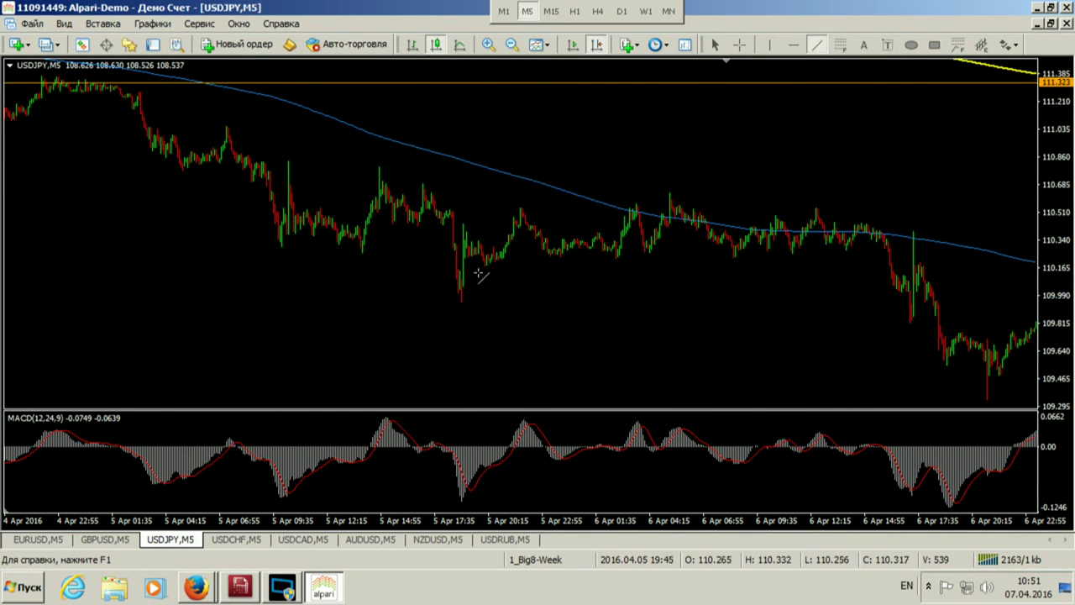
{"action": "left_click_drag", "start_coordinate": [485, 265], "coordinate": [955, 245]}
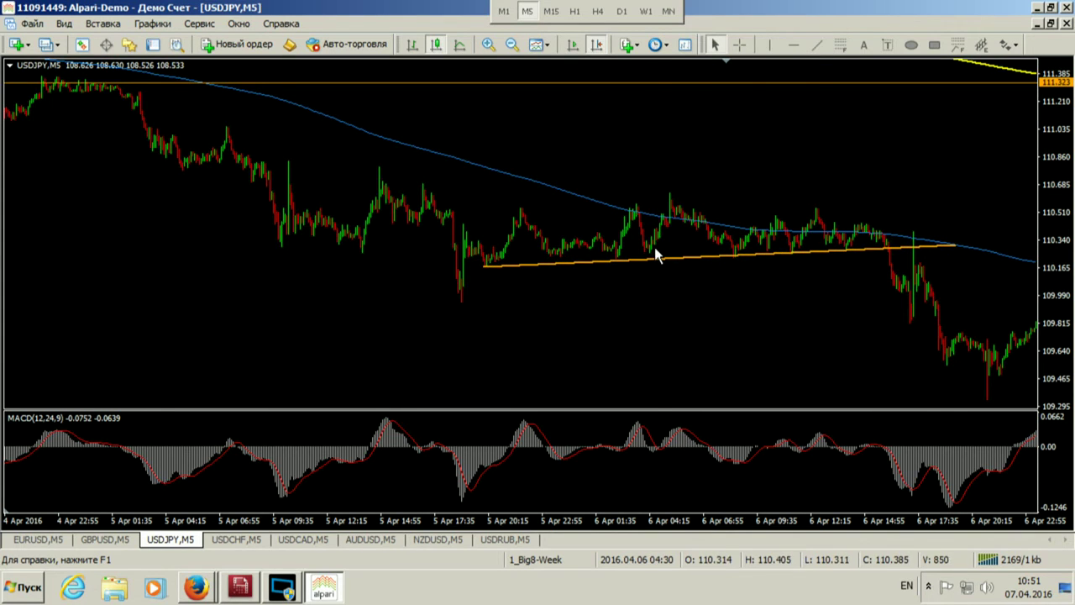
{"action": "middle_click", "coordinate": [656, 256]}
{"action": "middle_click", "coordinate": [652, 256]}
{"action": "left_click_drag", "start_coordinate": [843, 195], "coordinate": [737, 176]}
{"action": "key", "text": "BackSpace"}
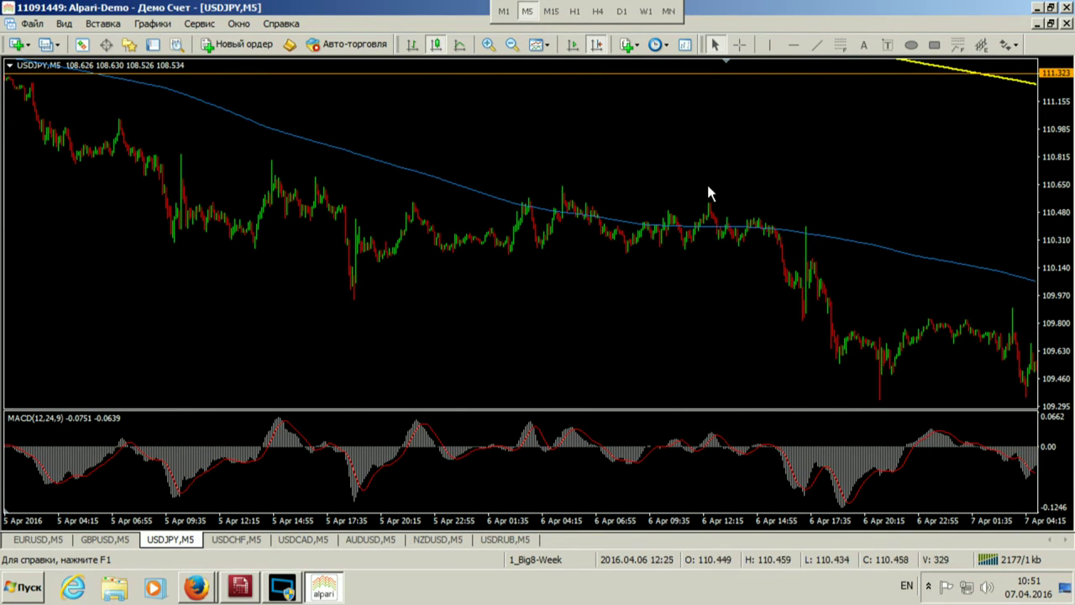
Step: Read USDJPY prices with the crosshair while scrolling the chart
{"action": "scroll", "coordinate": [710, 189], "scroll_direction": "down", "scroll_amount": 2}
{"action": "middle_click", "coordinate": [424, 170]}
{"action": "scroll", "coordinate": [387, 158], "scroll_direction": "up", "scroll_amount": 1}
{"action": "middle_click", "coordinate": [336, 161]}
{"action": "scroll", "coordinate": [479, 229], "scroll_direction": "up", "scroll_amount": 1}
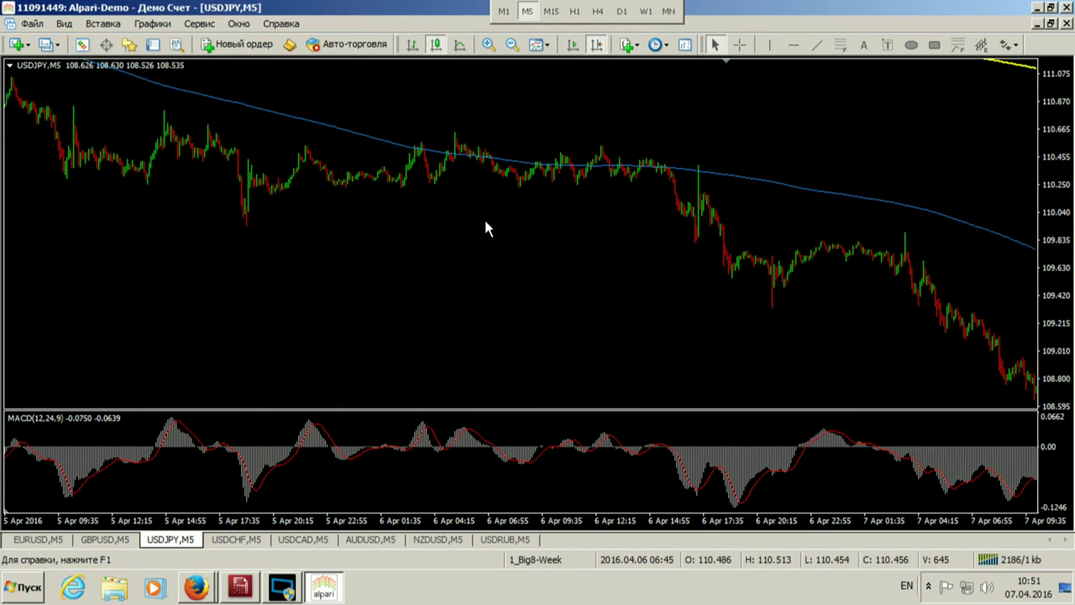
{"action": "scroll", "coordinate": [369, 185], "scroll_direction": "up", "scroll_amount": 1}
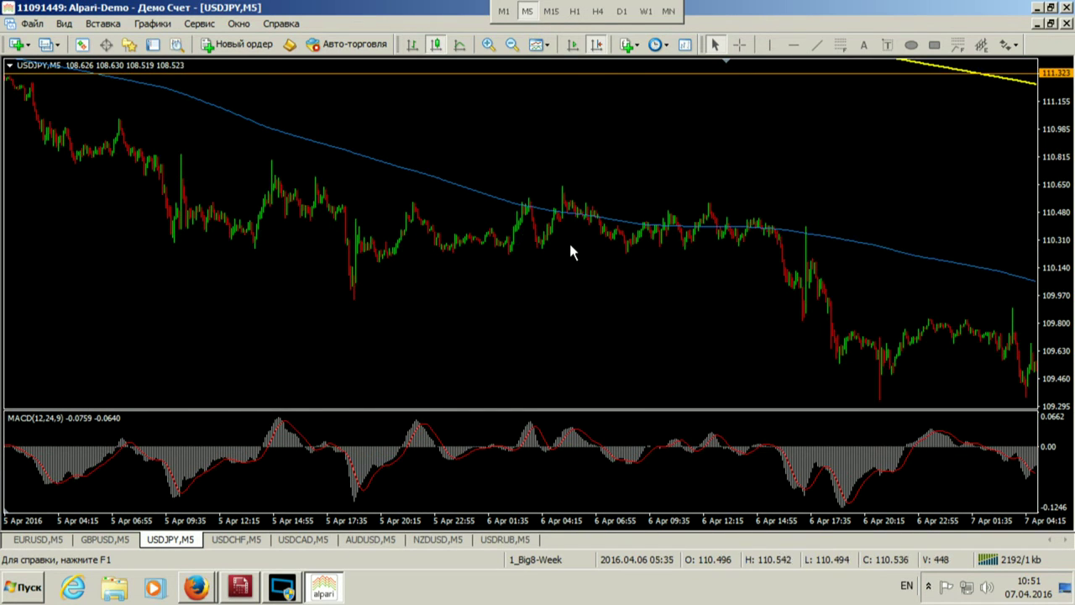
{"action": "scroll", "coordinate": [876, 220], "scroll_direction": "down", "scroll_amount": 3}
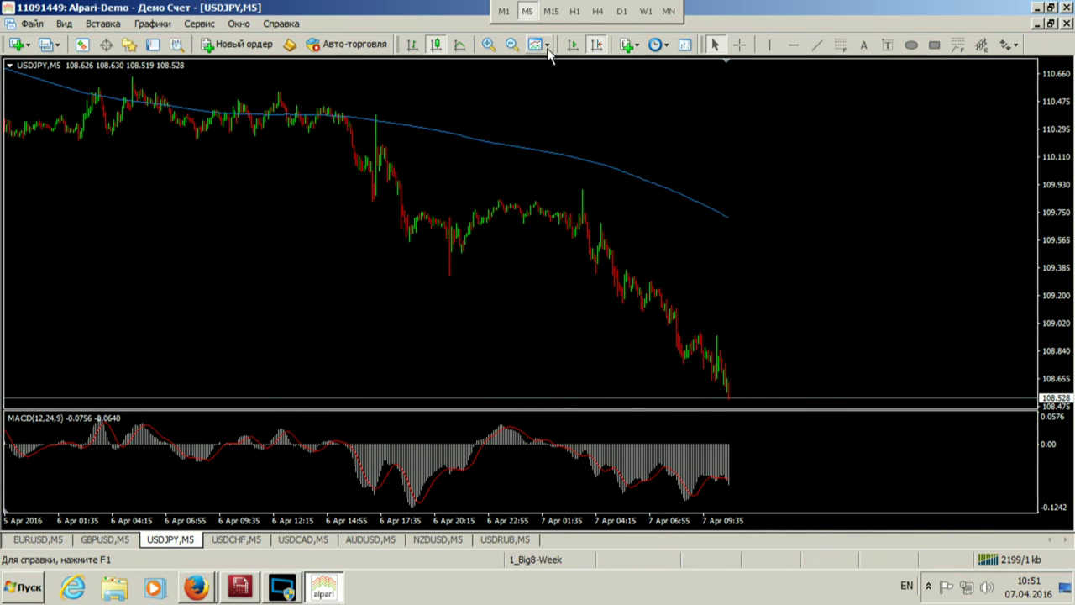
Step: Zoom in on the USDJPY candles, then zoom back out to show several days
{"action": "left_click", "coordinate": [488, 43]}
{"action": "scroll", "coordinate": [612, 177], "scroll_direction": "down", "scroll_amount": 5}
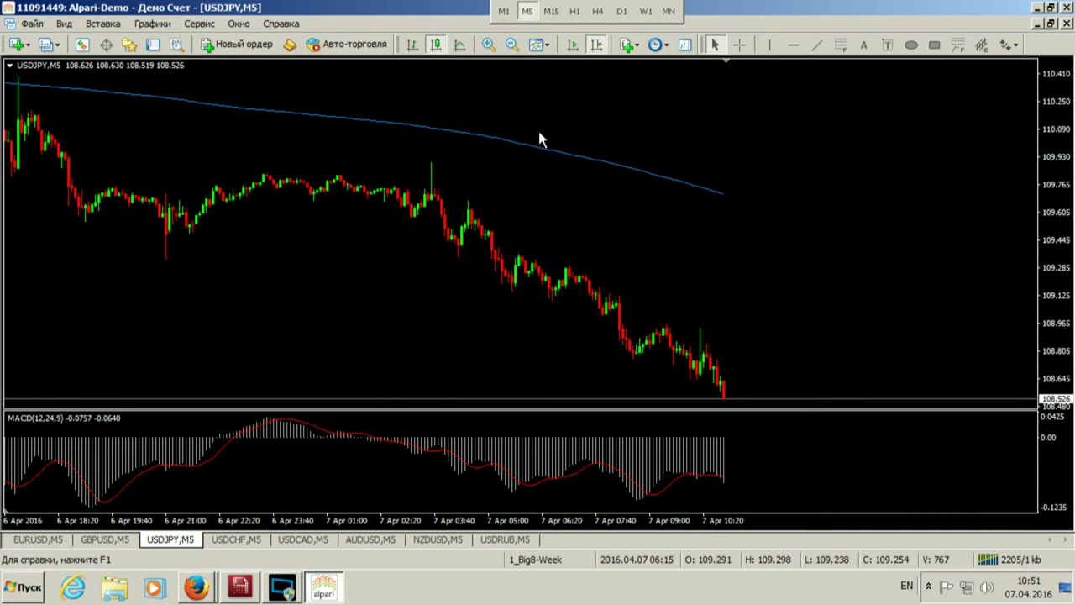
{"action": "key", "text": "minus"}
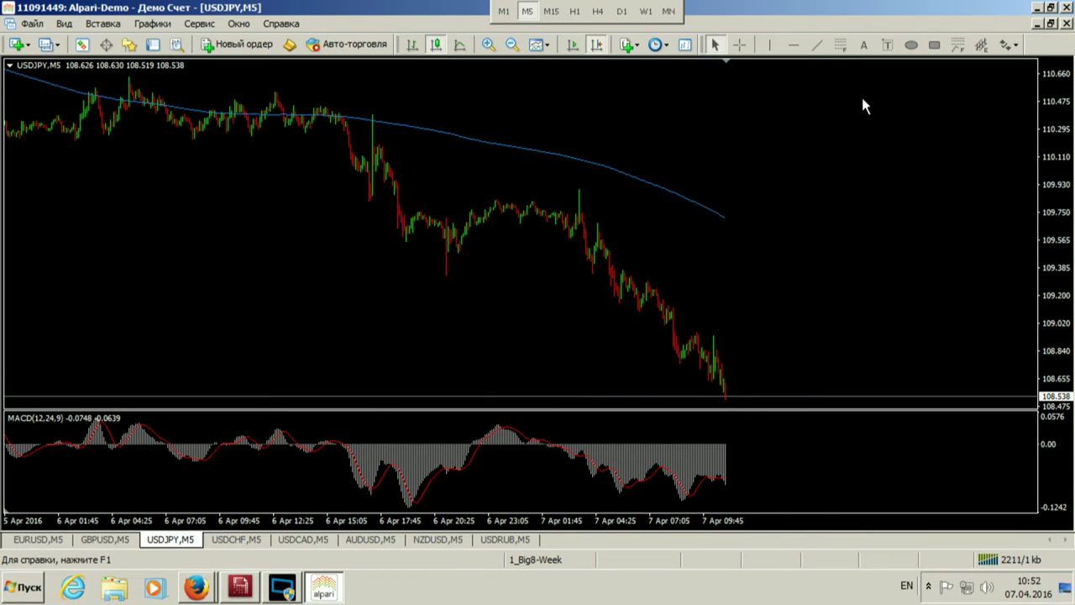
{"action": "left_click", "coordinate": [513, 44]}
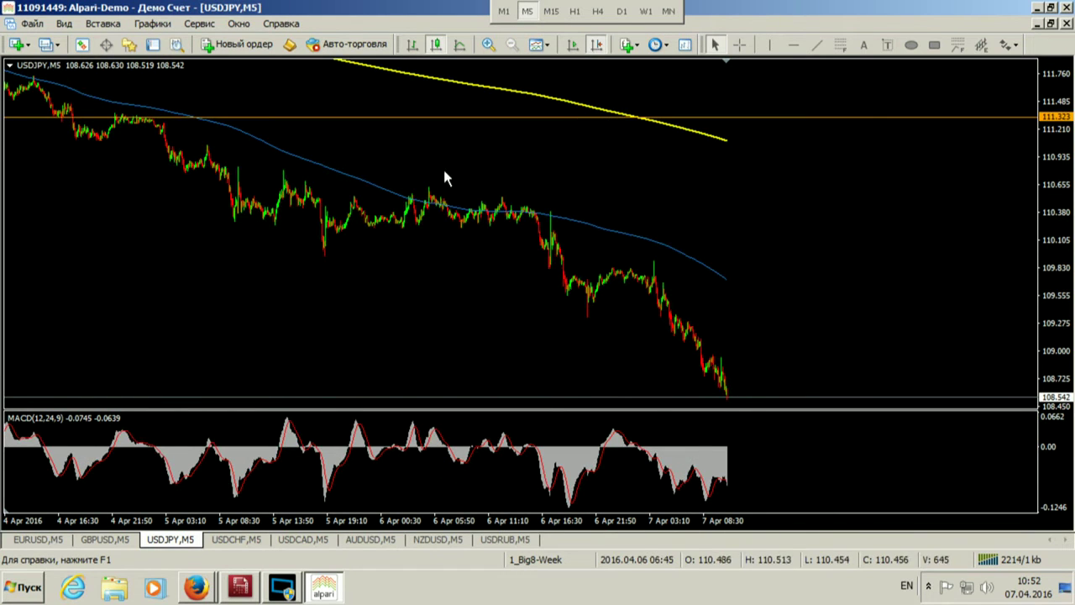
Step: Measure the price distance across the chart, then restore the tiled eight-chart layout
{"action": "middle_click", "coordinate": [298, 156]}
{"action": "left_click_drag", "start_coordinate": [163, 124], "coordinate": [729, 392]}
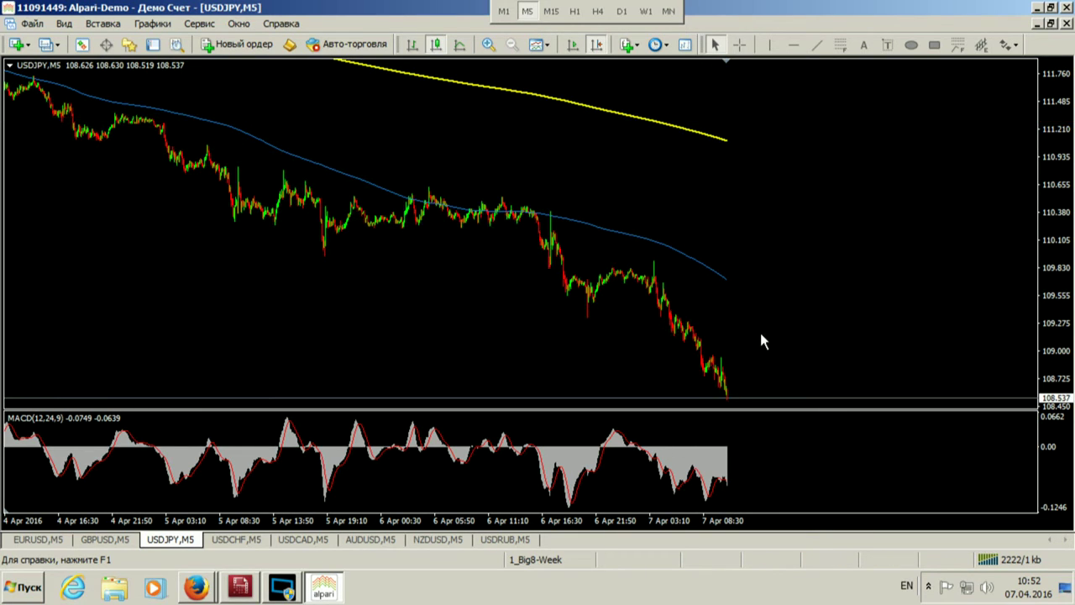
{"action": "left_click", "coordinate": [1051, 23]}
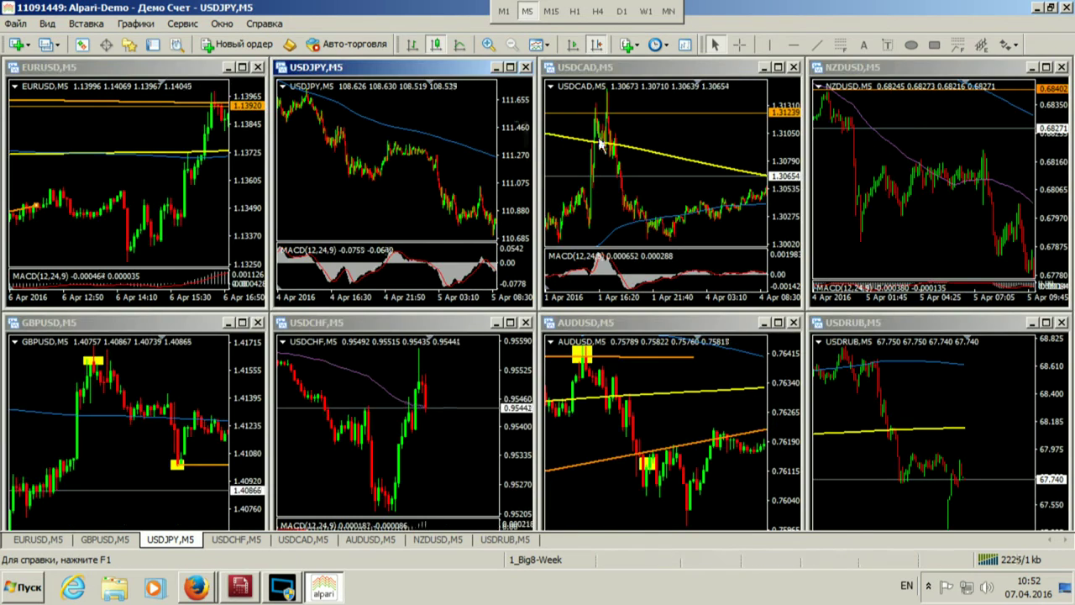
Step: Maximize the USDCHF M5 chart, zoom in and scroll until its orange and yellow trendlines show
{"action": "left_click", "coordinate": [439, 319]}
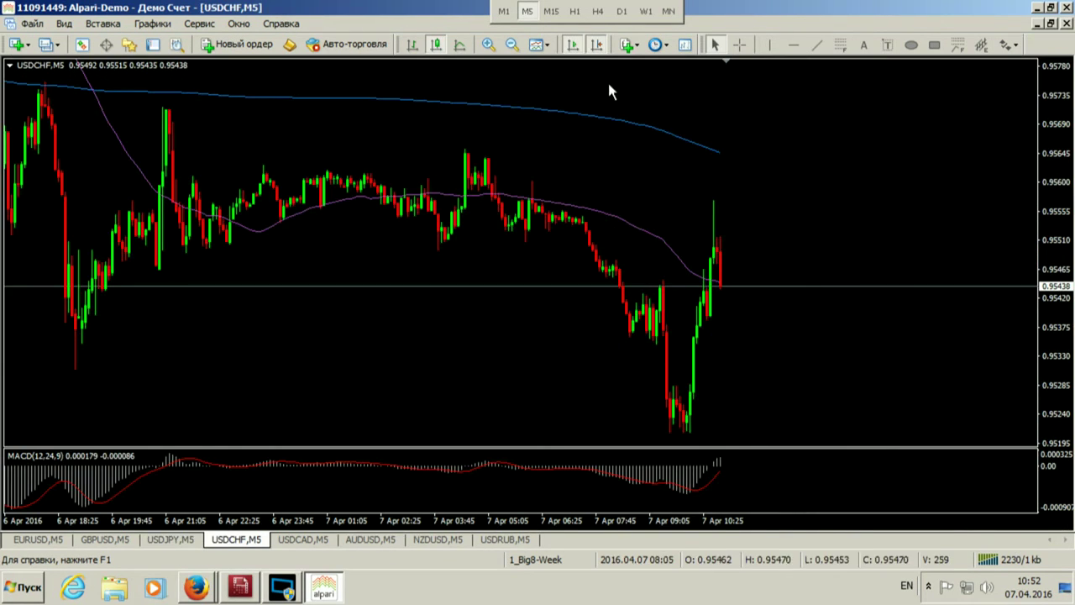
{"action": "left_click", "coordinate": [512, 44]}
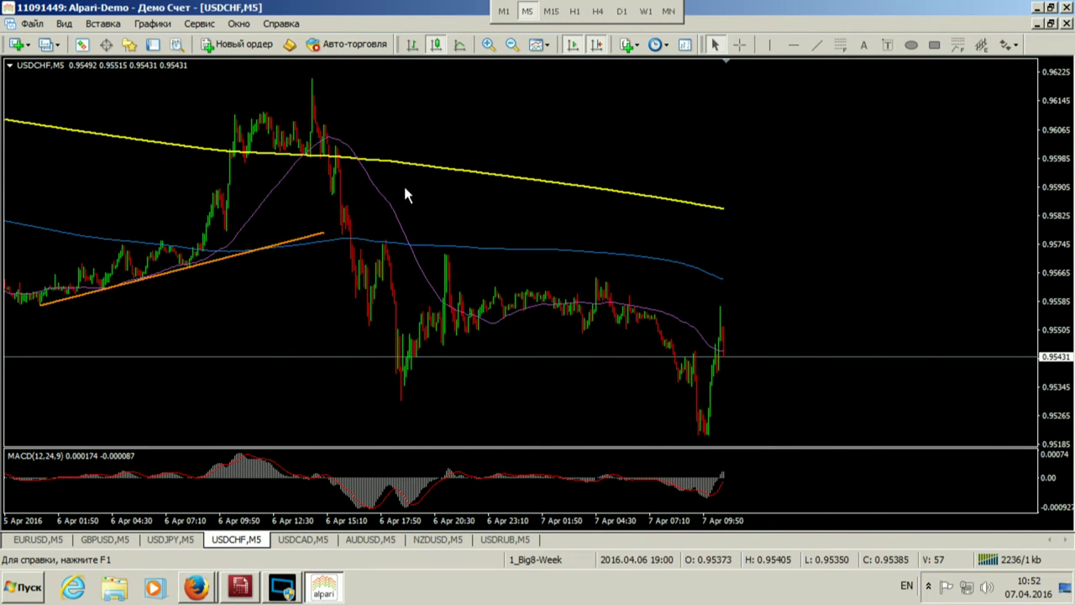
{"action": "left_click", "coordinate": [489, 45]}
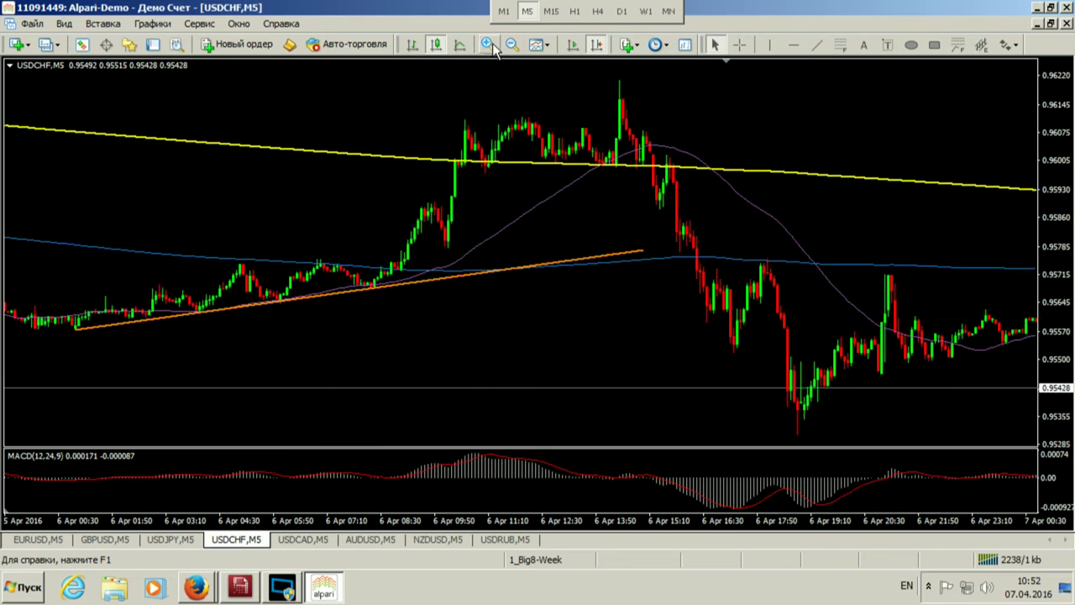
{"action": "scroll", "coordinate": [518, 115], "scroll_direction": "down", "scroll_amount": 6}
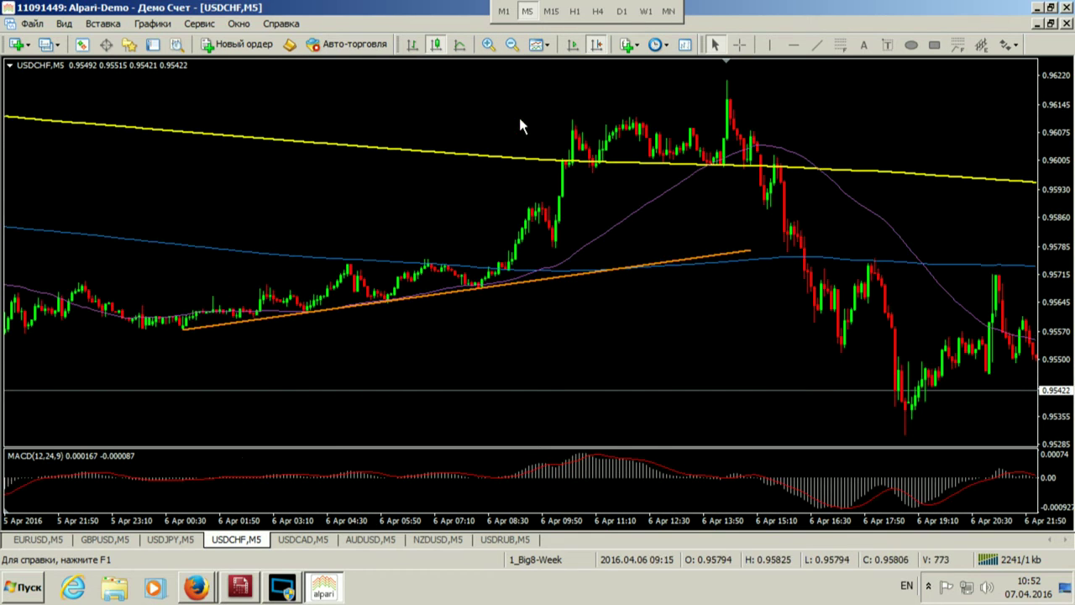
{"action": "scroll", "coordinate": [588, 184], "scroll_direction": "up", "scroll_amount": 4}
{"action": "middle_click", "coordinate": [376, 196]}
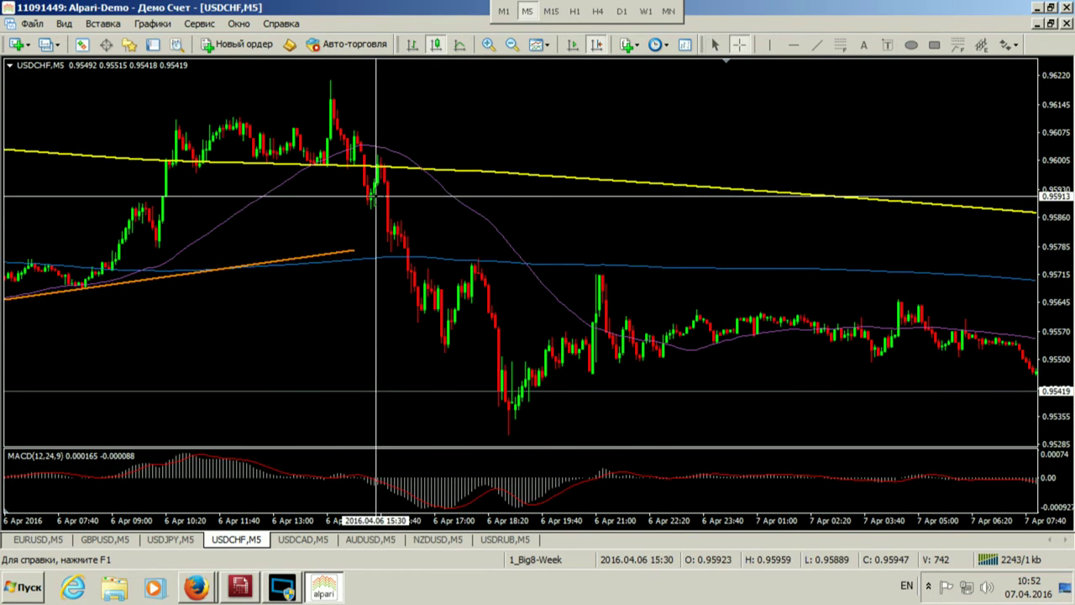
{"action": "scroll", "coordinate": [319, 202], "scroll_direction": "up", "scroll_amount": 3}
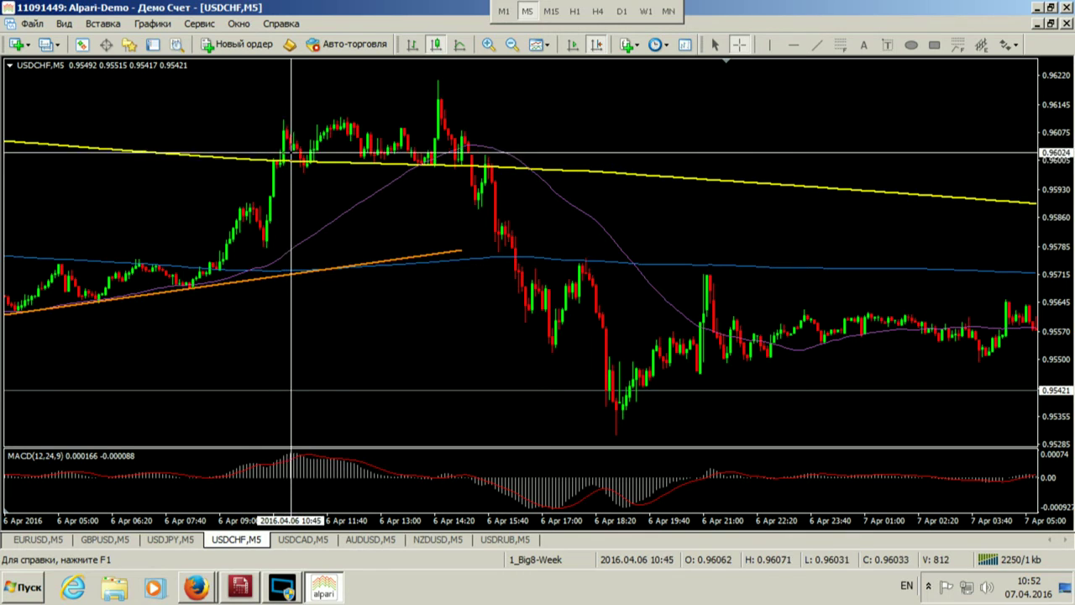
{"action": "middle_click", "coordinate": [353, 212]}
{"action": "scroll", "coordinate": [387, 211], "scroll_direction": "up", "scroll_amount": 8}
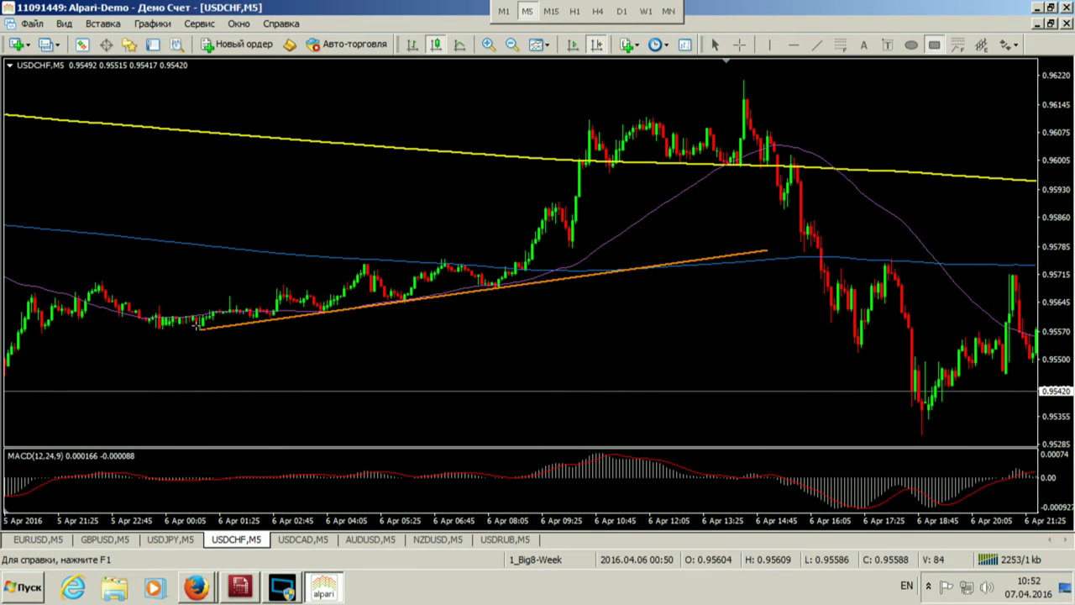
Step: Mark a touch point in yellow, extend the orange trendline right, and check the breakout near 0.9578
{"action": "left_click_drag", "start_coordinate": [295, 327], "coordinate": [510, 296]}
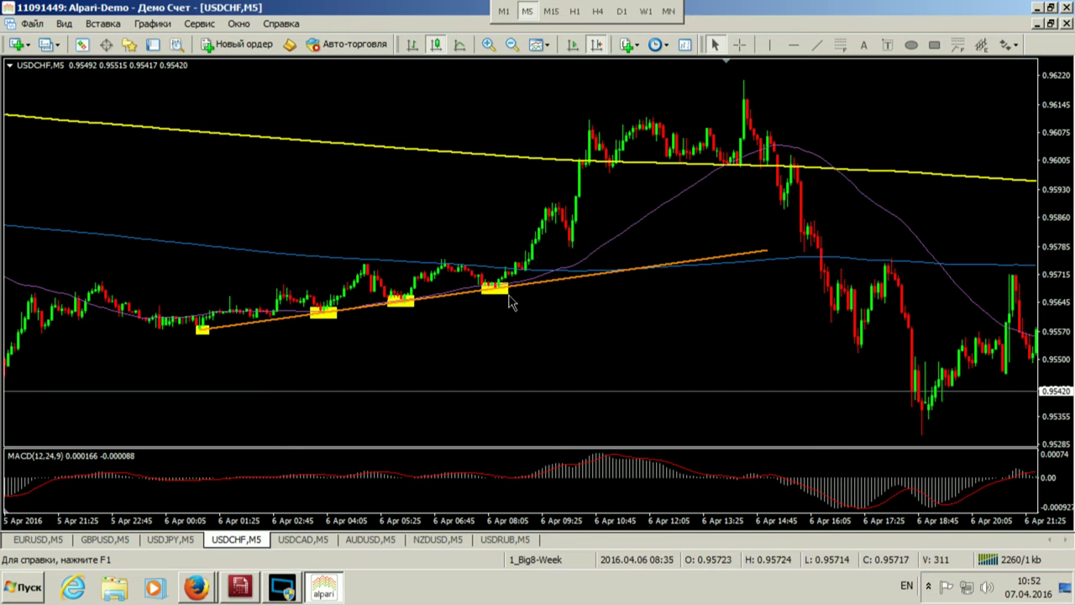
{"action": "mouse_move", "coordinate": [771, 250]}
{"action": "left_mouse_down"}
{"action": "mouse_move", "coordinate": [840, 239]}
{"action": "mouse_move", "coordinate": [720, 210]}
{"action": "mouse_move", "coordinate": [561, 254]}
{"action": "left_mouse_up"}
{"action": "left_click", "coordinate": [934, 44]}
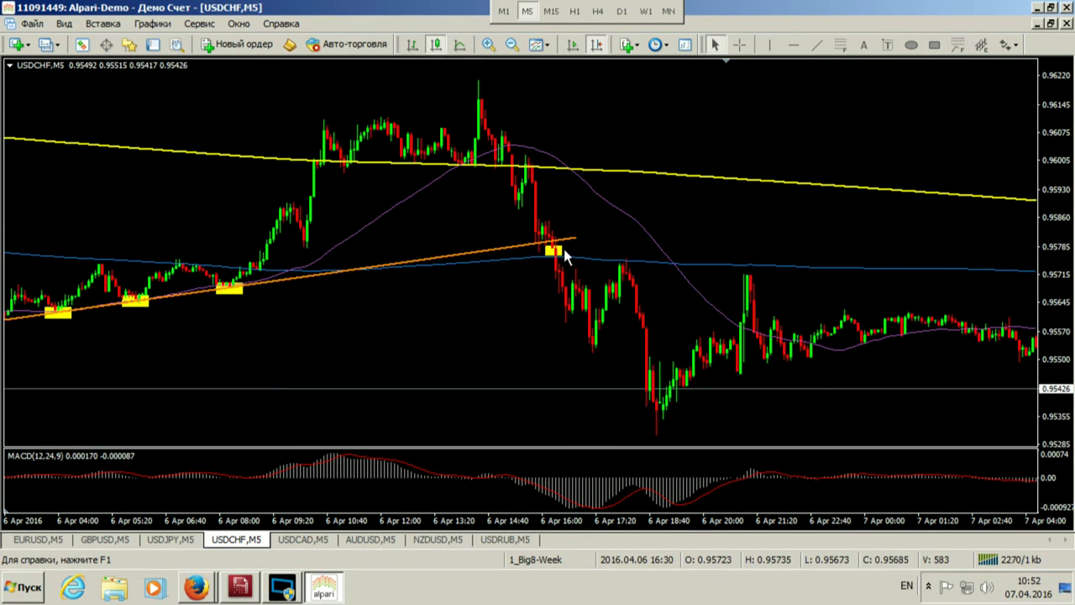
{"action": "scroll", "coordinate": [570, 257], "scroll_direction": "down", "scroll_amount": 4}
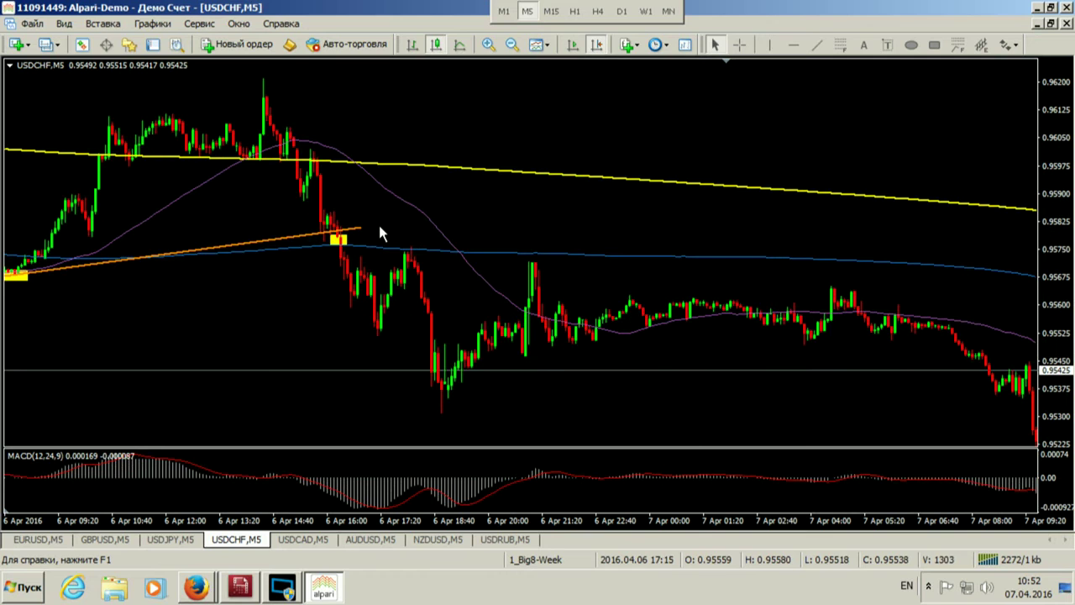
{"action": "middle_click", "coordinate": [340, 240]}
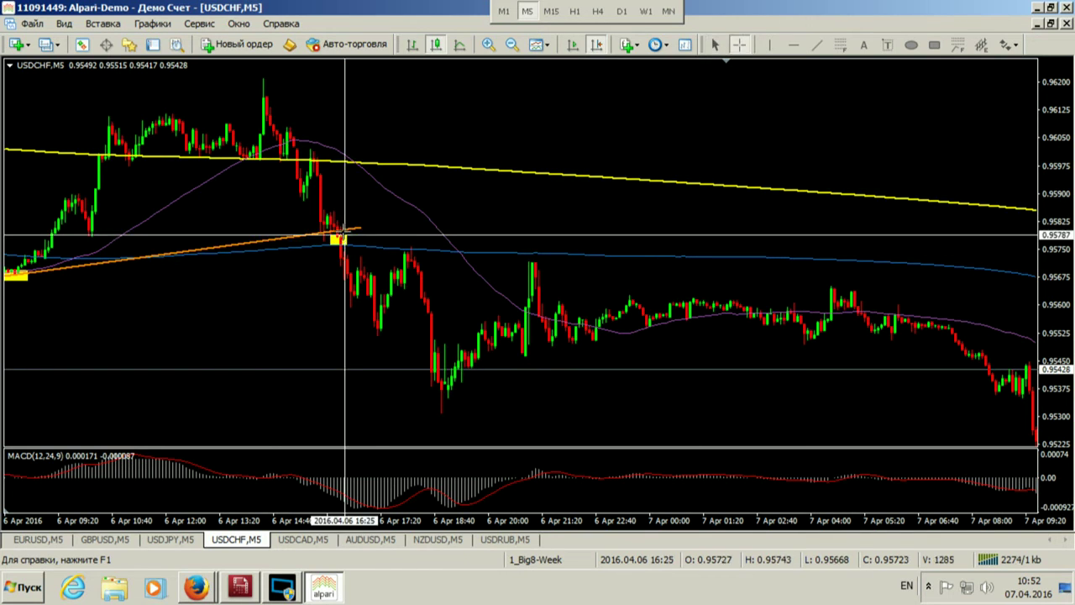
{"action": "left_click_drag", "start_coordinate": [263, 84], "coordinate": [308, 139]}
{"action": "middle_click", "coordinate": [343, 227]}
{"action": "scroll", "coordinate": [429, 220], "scroll_direction": "down", "scroll_amount": 6}
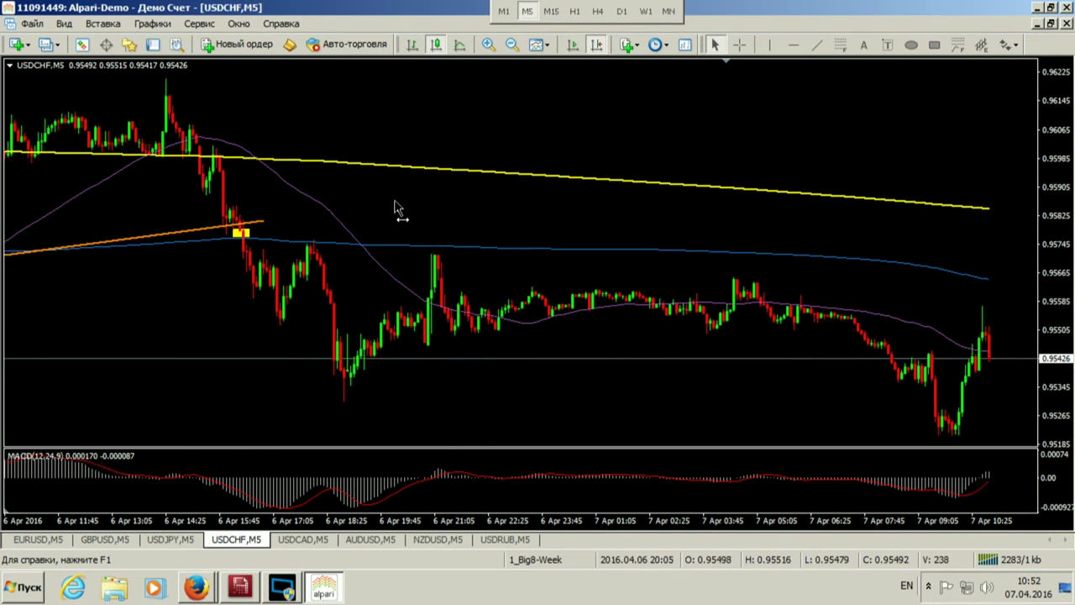
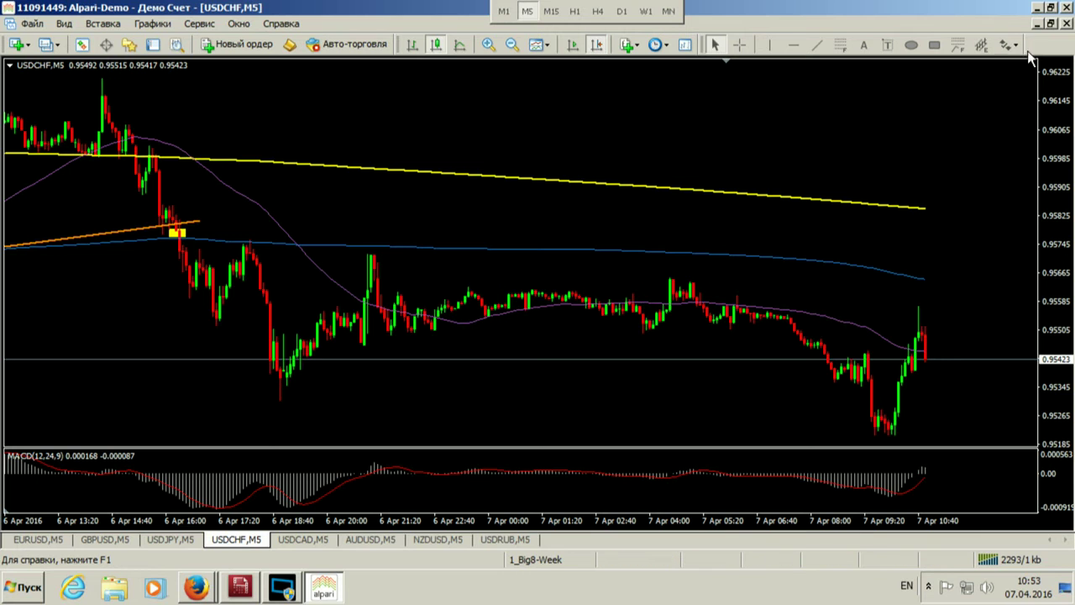
Step: Maximize EURUSD, box its latest low near 1.13920 in yellow, then tile all eight charts
{"action": "left_click", "coordinate": [1051, 24]}
{"action": "double_click", "coordinate": [126, 64]}
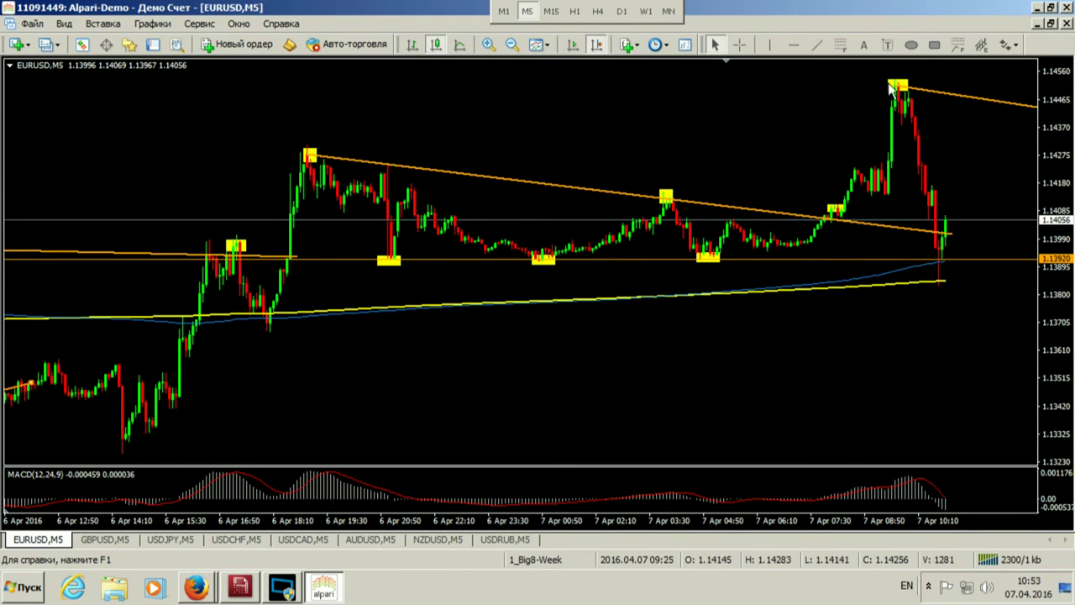
{"action": "left_click", "coordinate": [934, 45]}
{"action": "left_click_drag", "start_coordinate": [931, 256], "coordinate": [949, 264]}
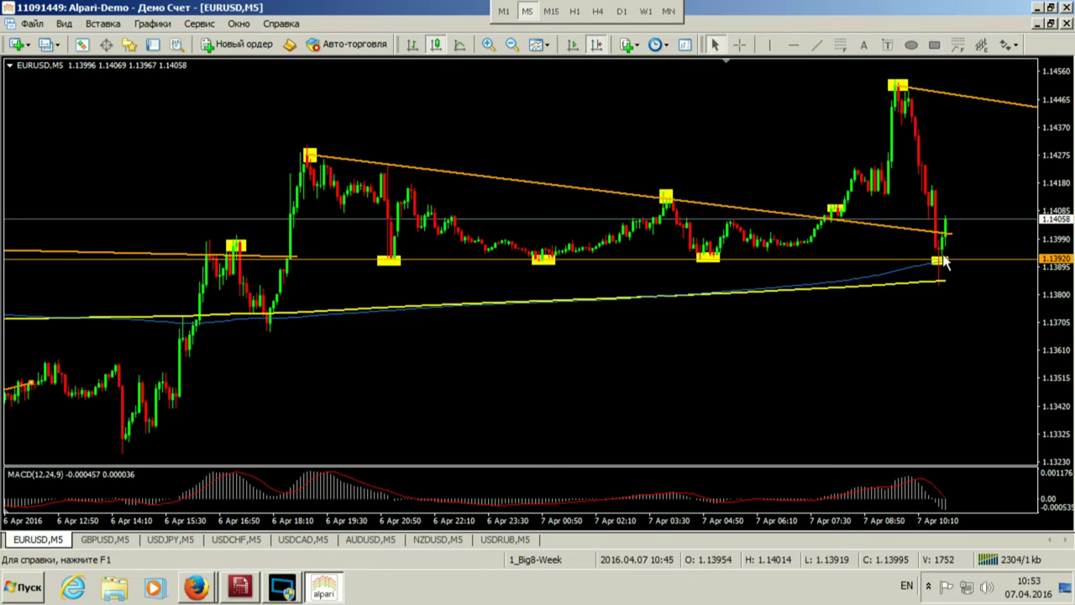
{"action": "double_click", "coordinate": [943, 262]}
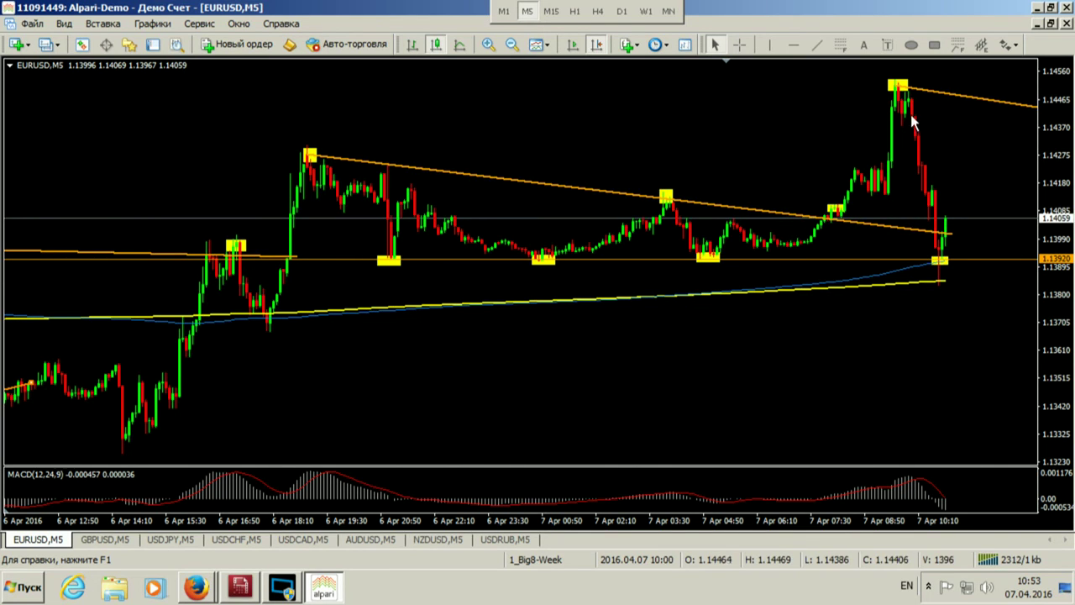
{"action": "middle_click", "coordinate": [933, 156]}
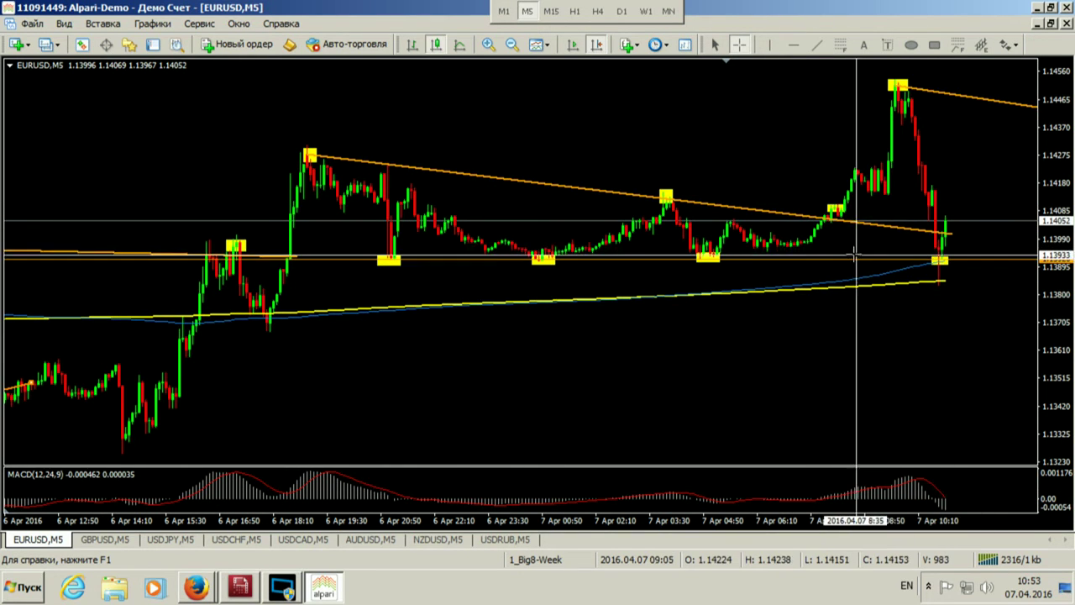
{"action": "left_click", "coordinate": [1051, 24]}
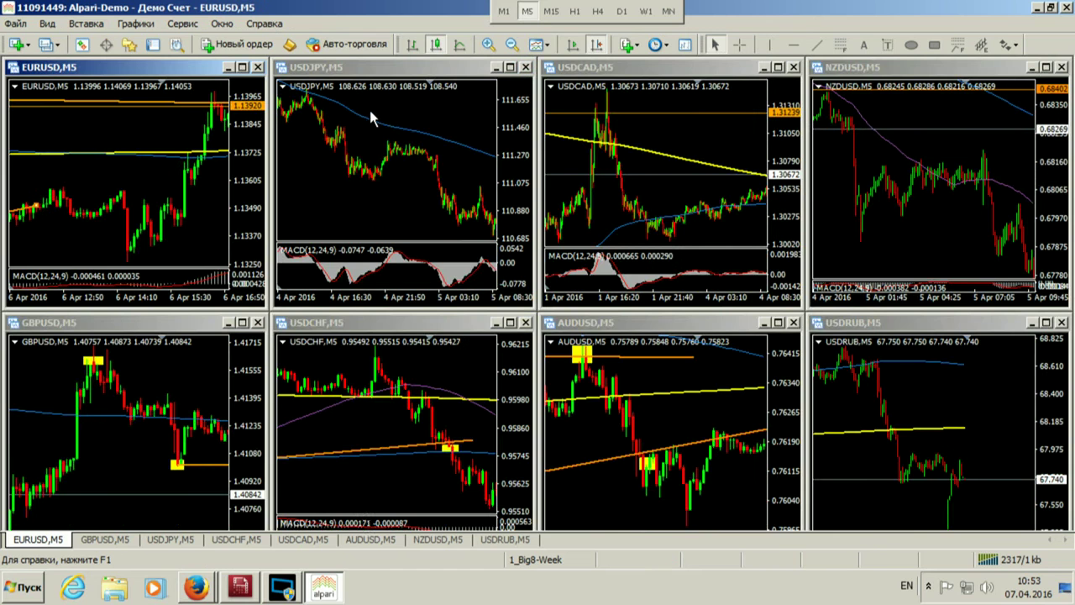
Step: Maximize the USDCHF chart and pan through its history to the 7 Apr 10:20 bars
{"action": "left_click", "coordinate": [421, 323]}
{"action": "double_click", "coordinate": [421, 322]}
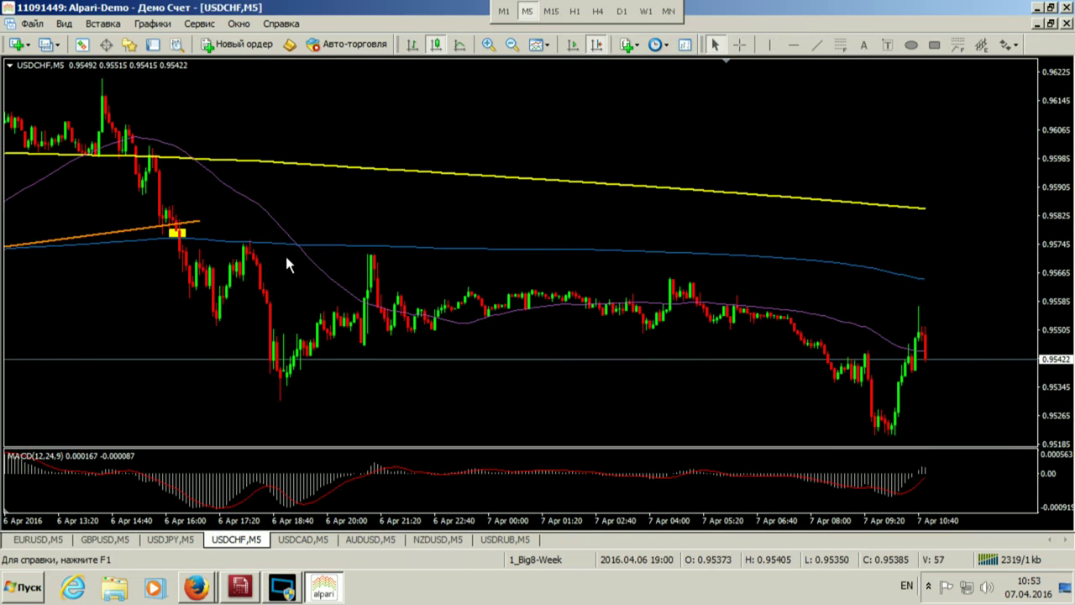
{"action": "middle_click", "coordinate": [572, 252]}
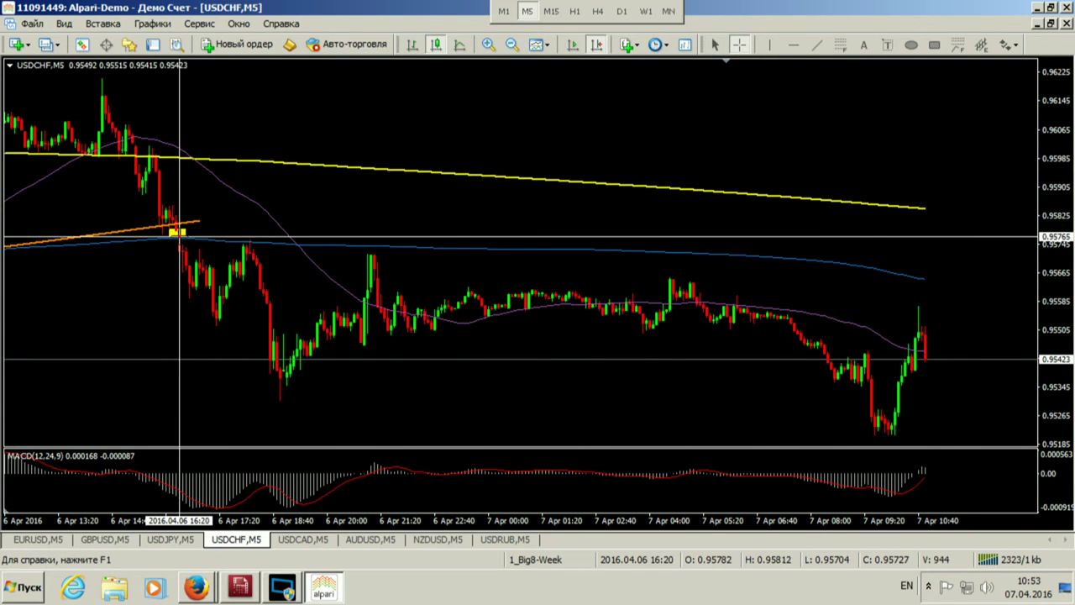
{"action": "middle_click", "coordinate": [165, 222]}
{"action": "left_click_drag", "start_coordinate": [184, 220], "coordinate": [547, 202]}
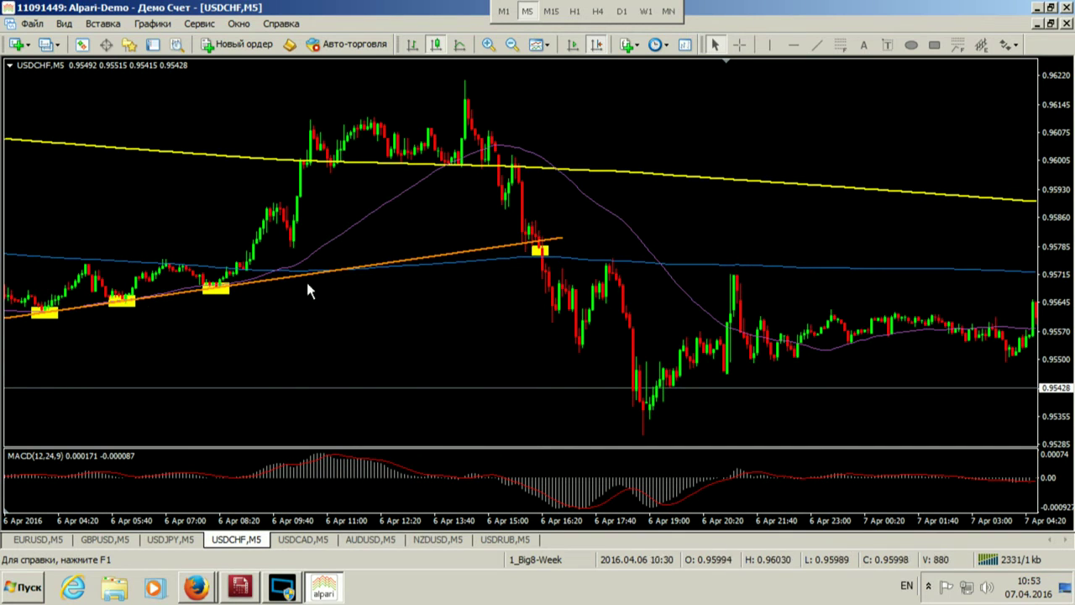
{"action": "middle_click", "coordinate": [540, 247]}
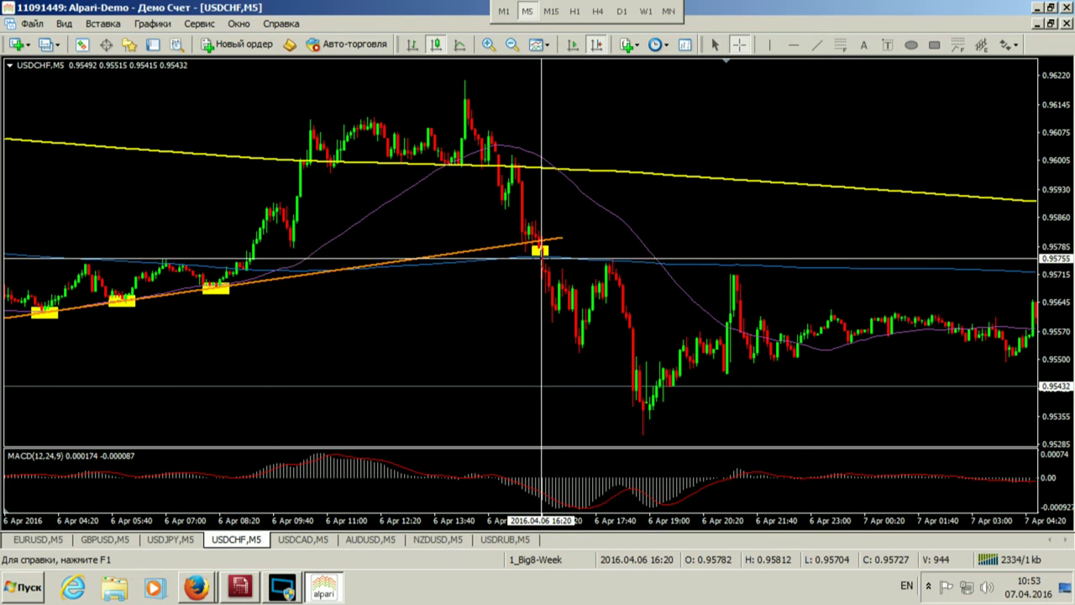
{"action": "scroll", "coordinate": [541, 248], "scroll_direction": "down", "scroll_amount": 10}
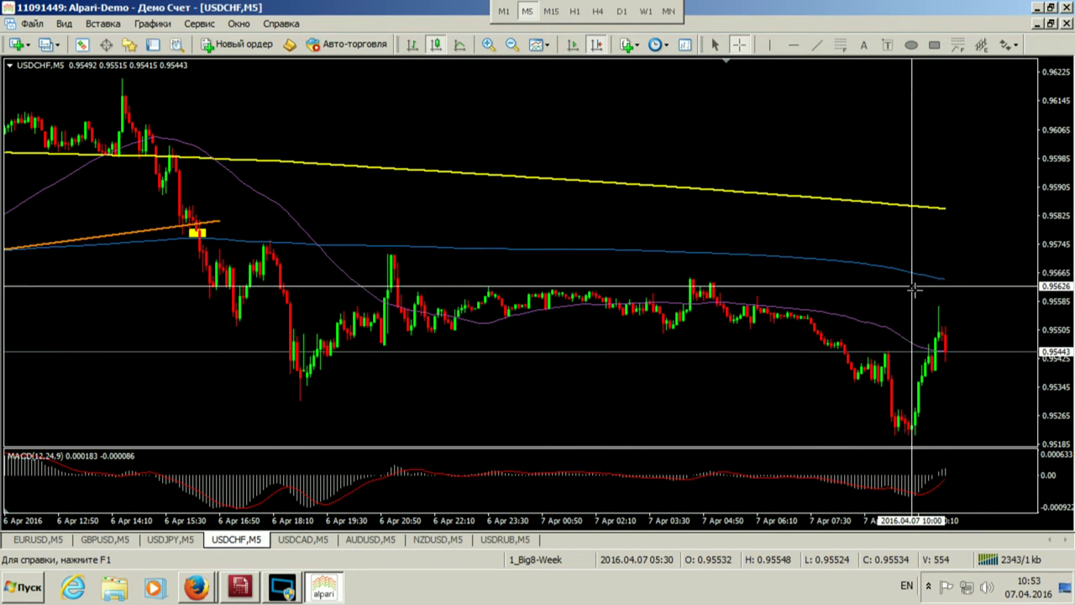
{"action": "key", "text": "Escape"}
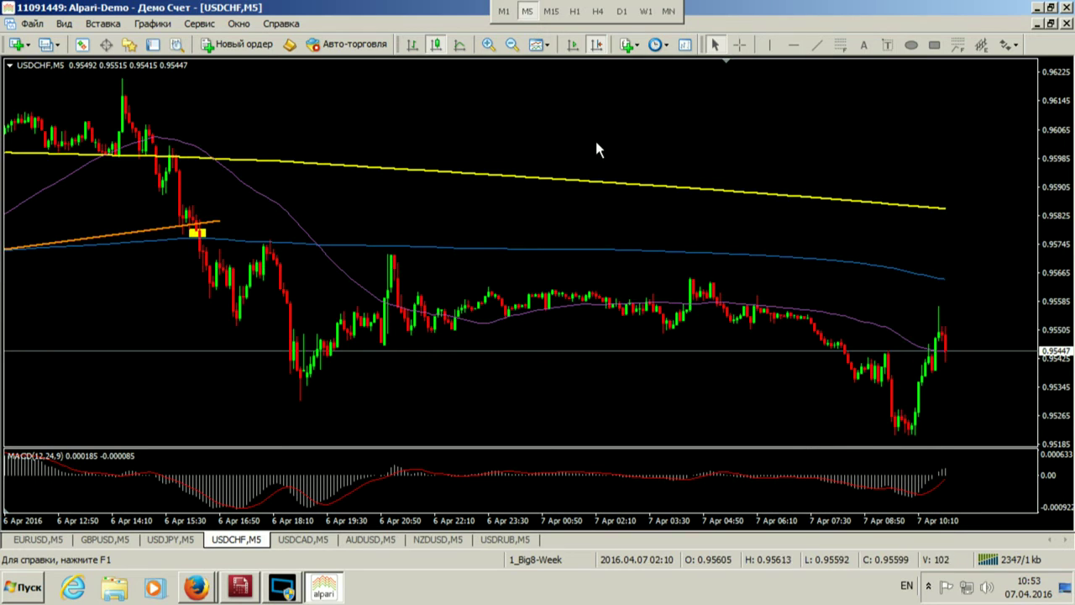
{"action": "left_click_drag", "start_coordinate": [822, 134], "coordinate": [581, 133]}
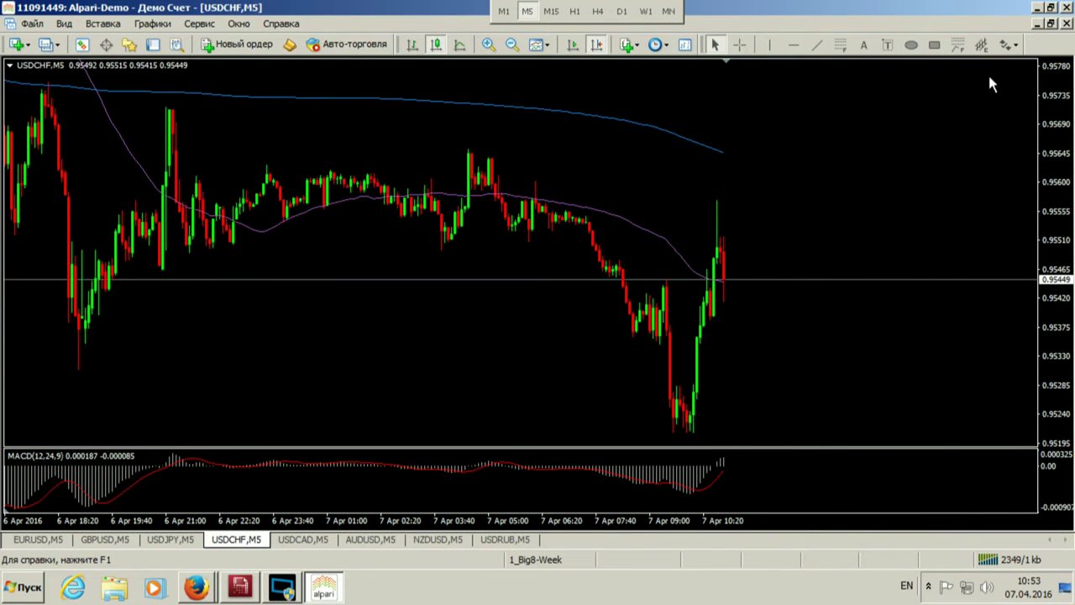
Step: Box USDCHF's low near 0.95240 with a rising orange trendline, then maximize the USDCAD chart
{"action": "left_click", "coordinate": [1051, 24]}
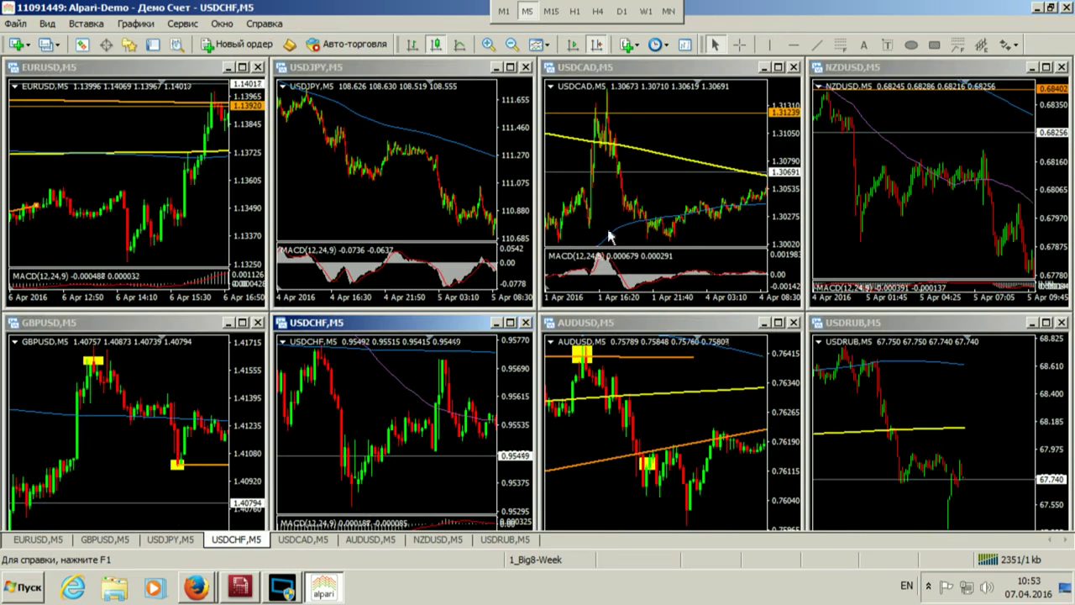
{"action": "left_click", "coordinate": [661, 64]}
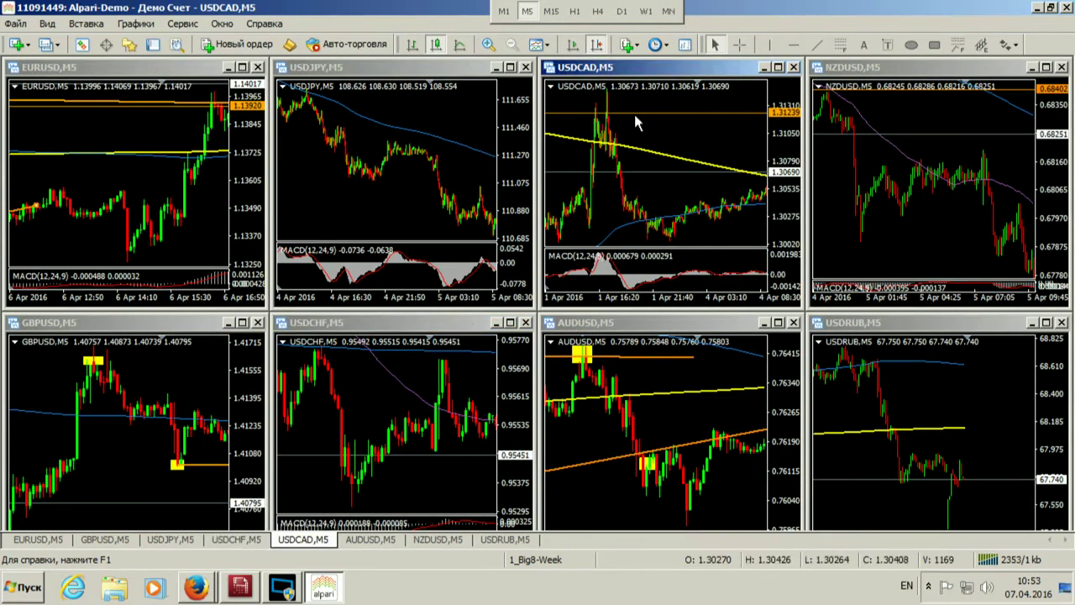
{"action": "left_click", "coordinate": [446, 321]}
{"action": "double_click", "coordinate": [446, 322]}
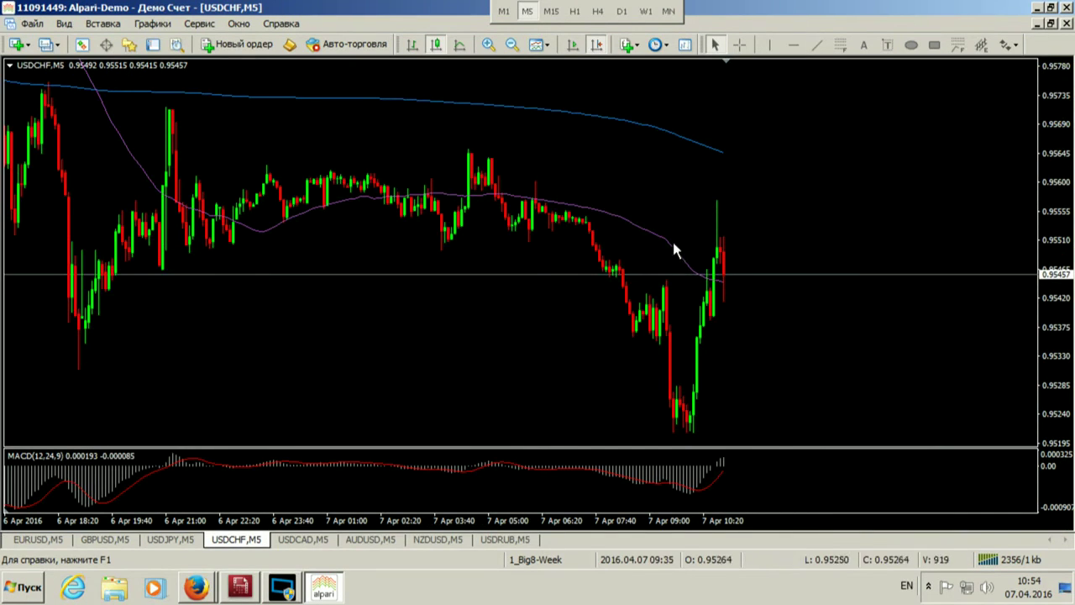
{"action": "left_click", "coordinate": [934, 44]}
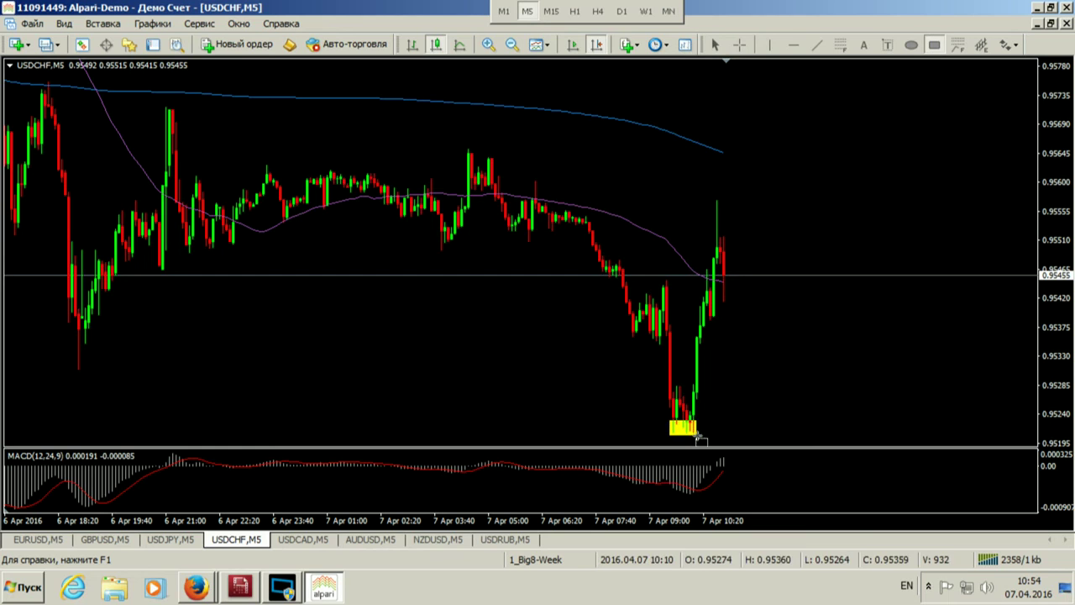
{"action": "left_click", "coordinate": [817, 45]}
{"action": "left_click_drag", "start_coordinate": [696, 426], "coordinate": [852, 345]}
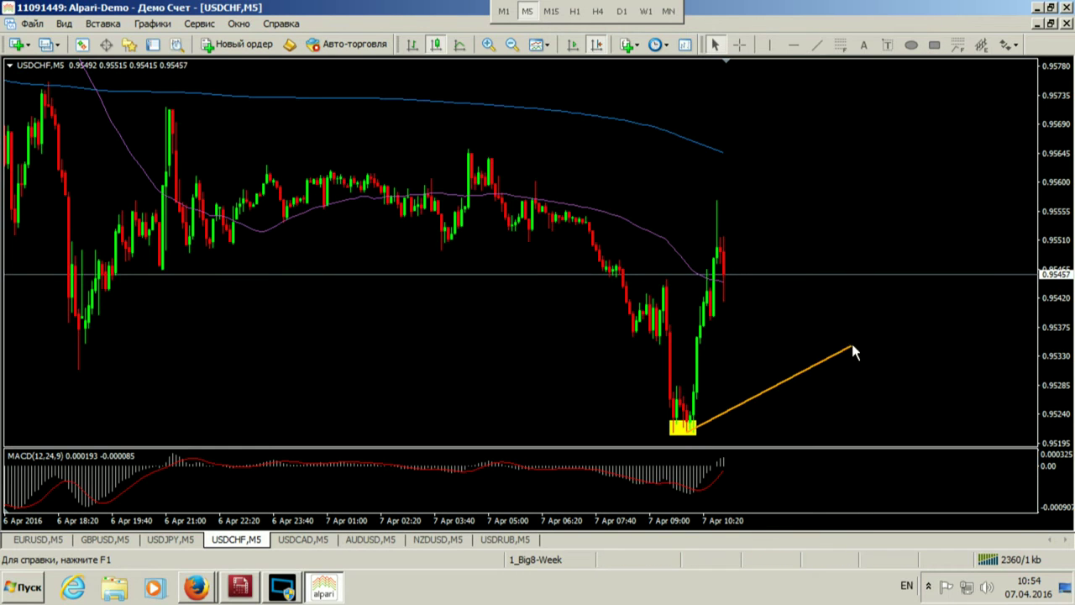
{"action": "left_click", "coordinate": [1051, 26]}
{"action": "double_click", "coordinate": [708, 68]}
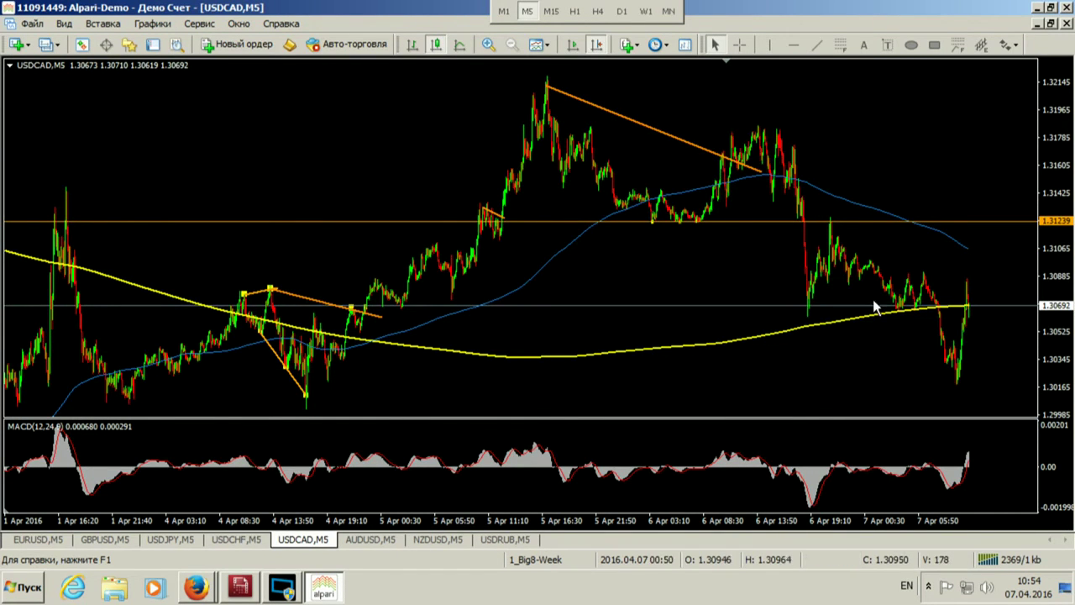
Step: Zoom in and pan the USDCAD chart back to the 6 Apr swing high
{"action": "scroll", "coordinate": [699, 224], "scroll_direction": "down", "scroll_amount": 3}
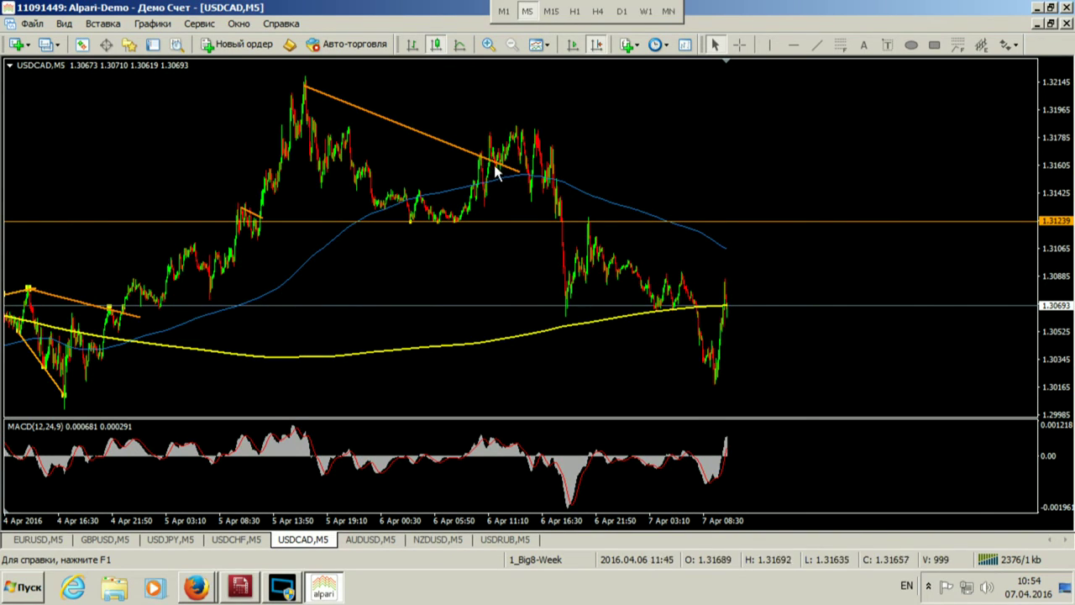
{"action": "scroll", "coordinate": [525, 65], "scroll_direction": "up", "scroll_amount": 5}
{"action": "key", "text": "plus"}
{"action": "scroll", "coordinate": [565, 150], "scroll_direction": "down", "scroll_amount": 3}
{"action": "middle_click", "coordinate": [607, 157]}
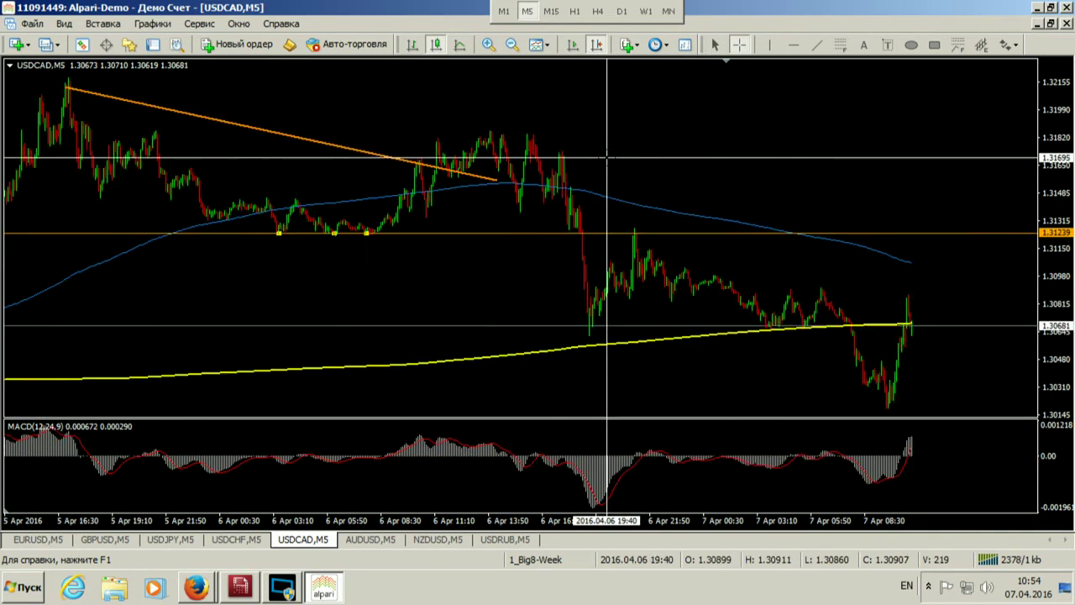
{"action": "scroll", "coordinate": [362, 157], "scroll_direction": "down", "scroll_amount": 2}
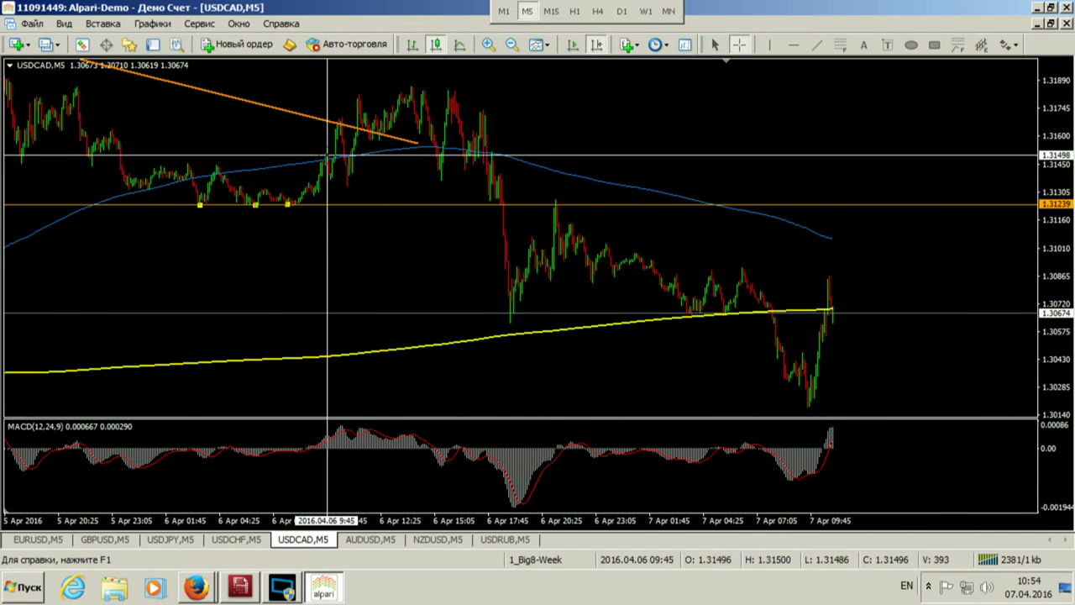
{"action": "left_click_drag", "start_coordinate": [415, 193], "coordinate": [703, 112]}
{"action": "left_click", "coordinate": [489, 43]}
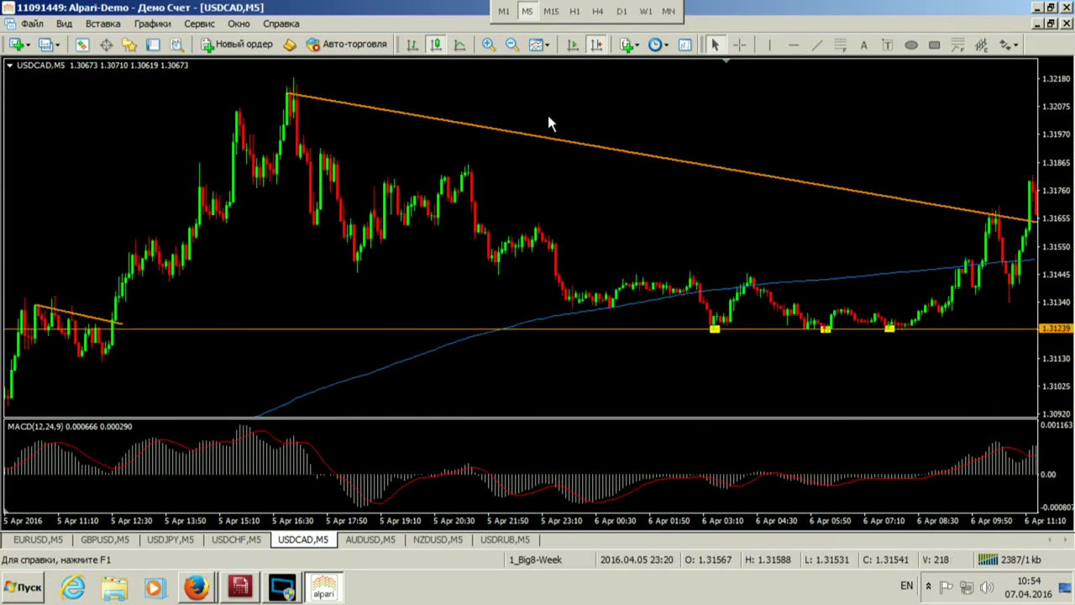
{"action": "scroll", "coordinate": [557, 139], "scroll_direction": "down", "scroll_amount": 8}
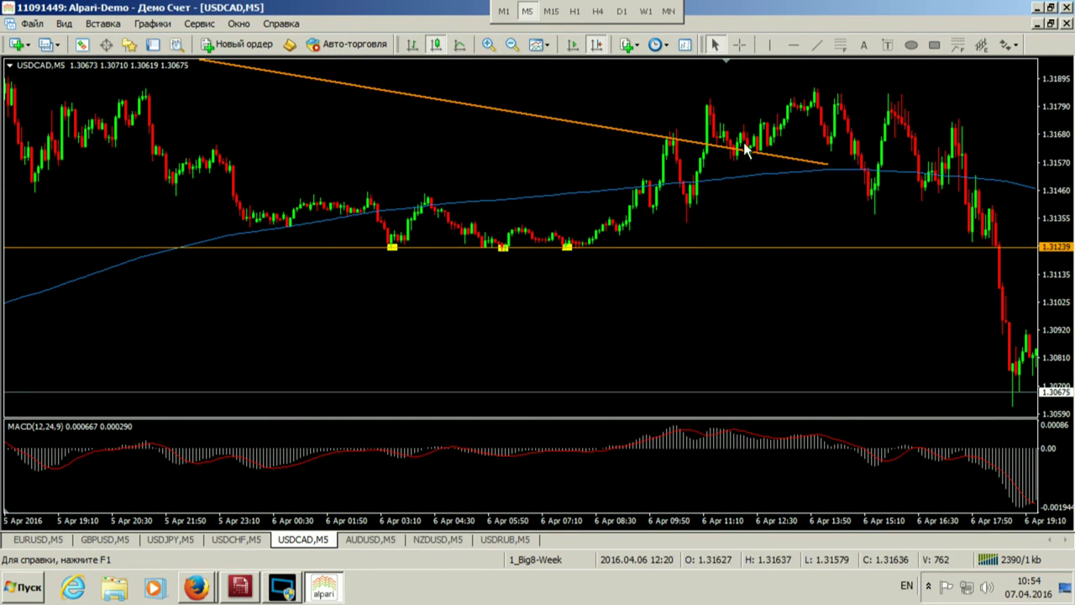
Step: Box the 6 Apr swing high and its pullback low near 1.3138 with yellow rectangles
{"action": "left_click", "coordinate": [934, 44]}
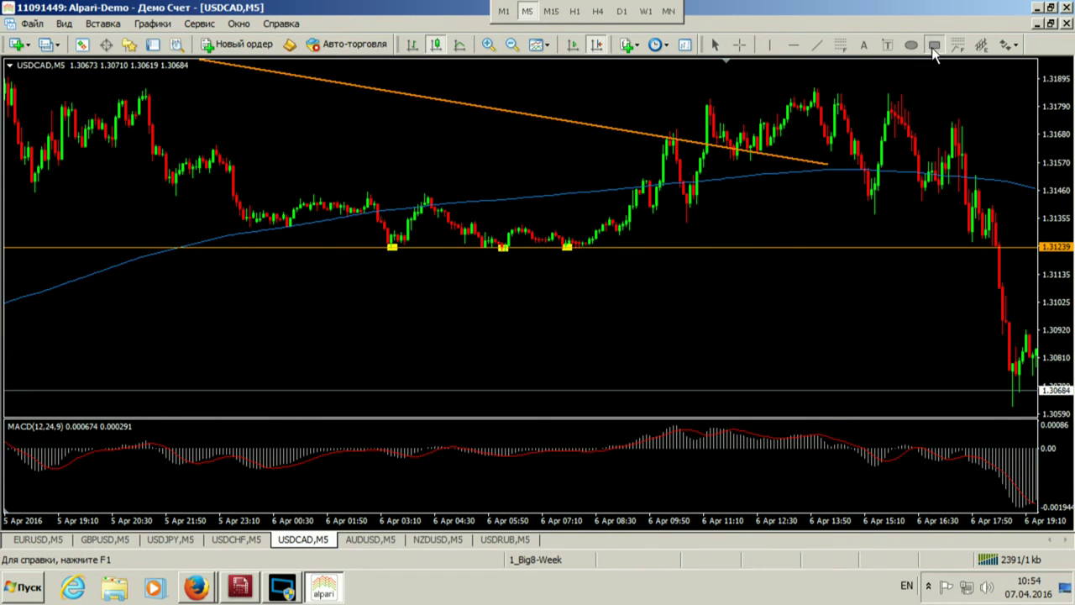
{"action": "left_click", "coordinate": [720, 122]}
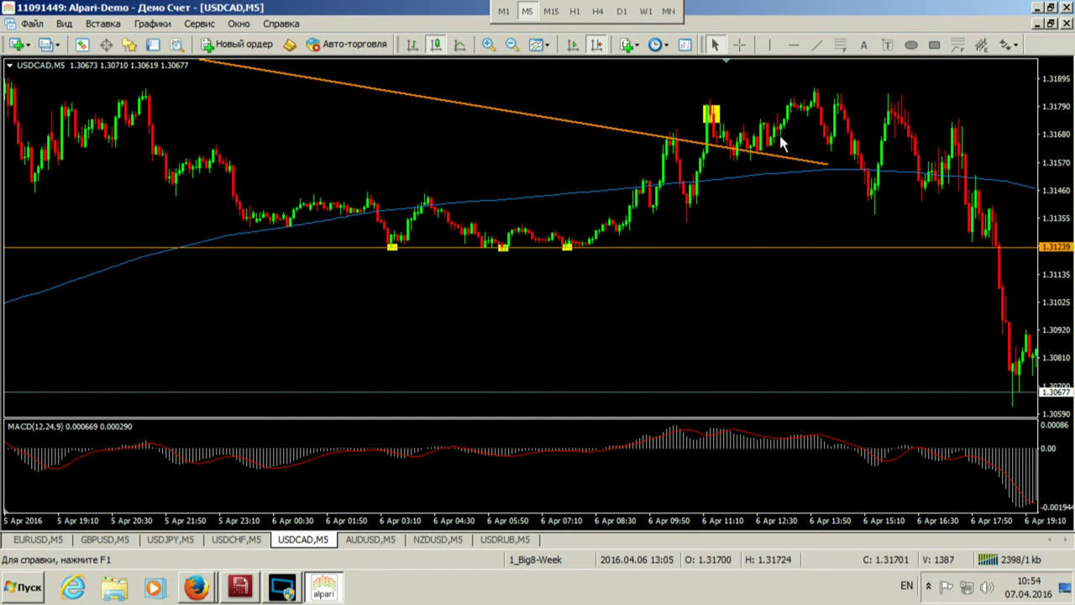
{"action": "scroll", "coordinate": [743, 124], "scroll_direction": "left", "scroll_amount": 5}
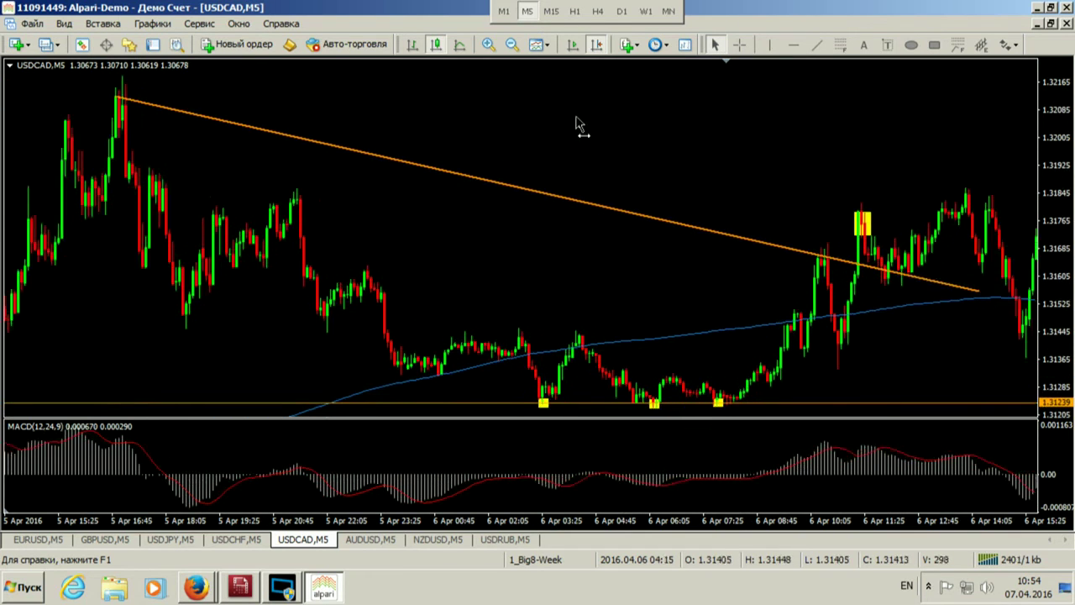
{"action": "scroll", "coordinate": [618, 126], "scroll_direction": "right", "scroll_amount": 3}
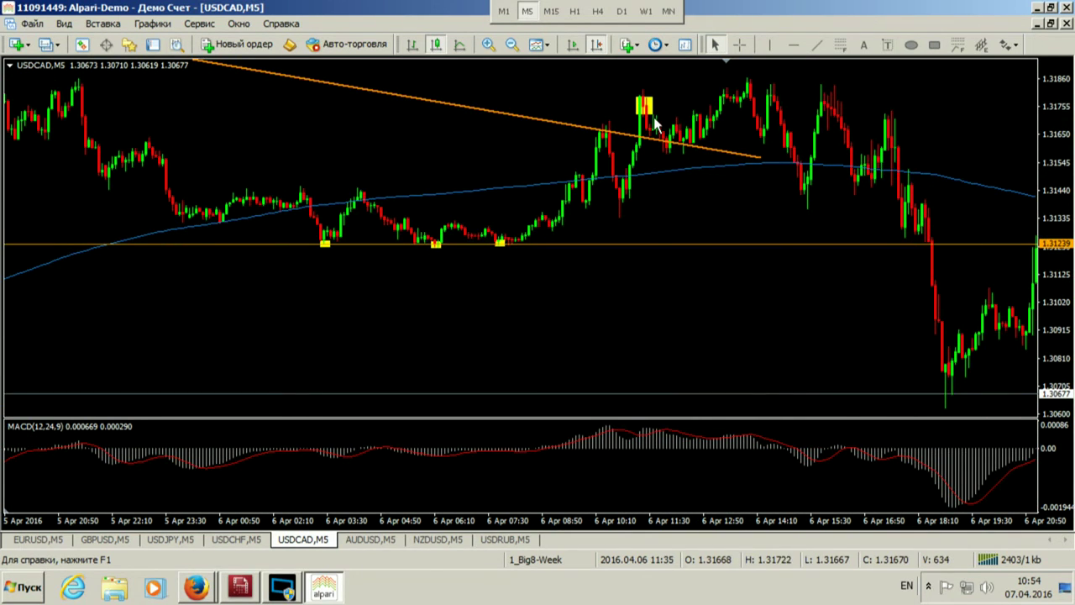
{"action": "middle_click", "coordinate": [650, 112]}
{"action": "left_click_drag", "start_coordinate": [645, 102], "coordinate": [621, 215]}
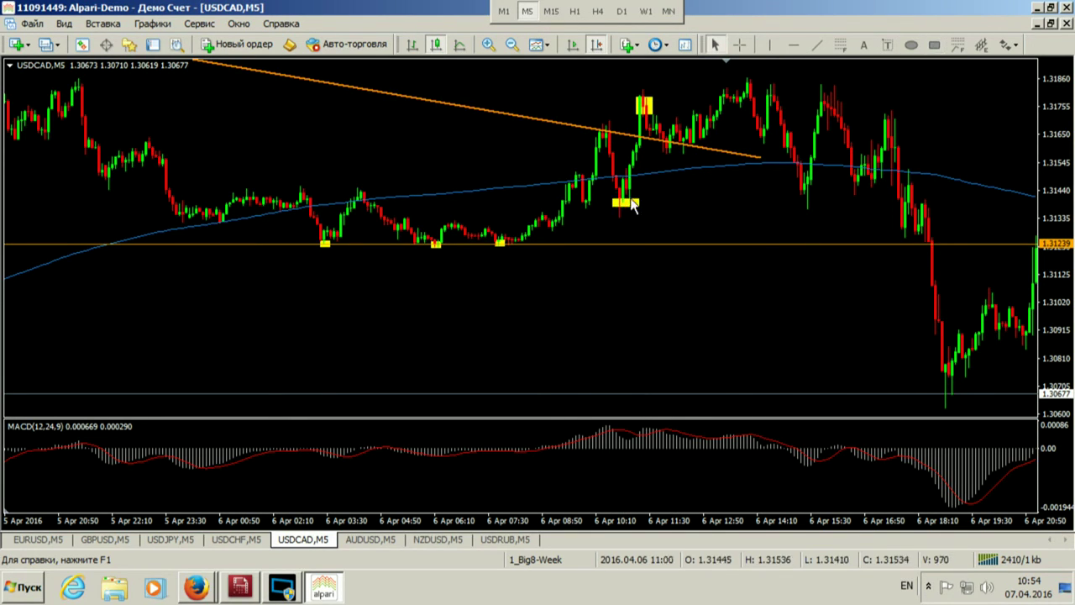
{"action": "middle_click", "coordinate": [715, 206]}
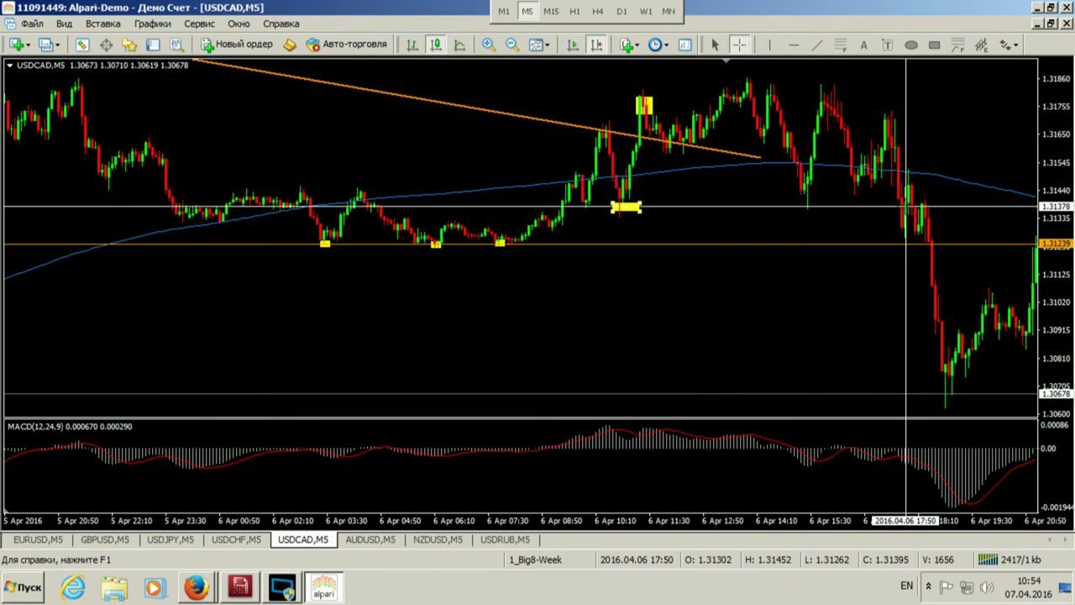
Step: Delete the orange horizontal level from the USDCAD chart
{"action": "middle_click", "coordinate": [754, 215]}
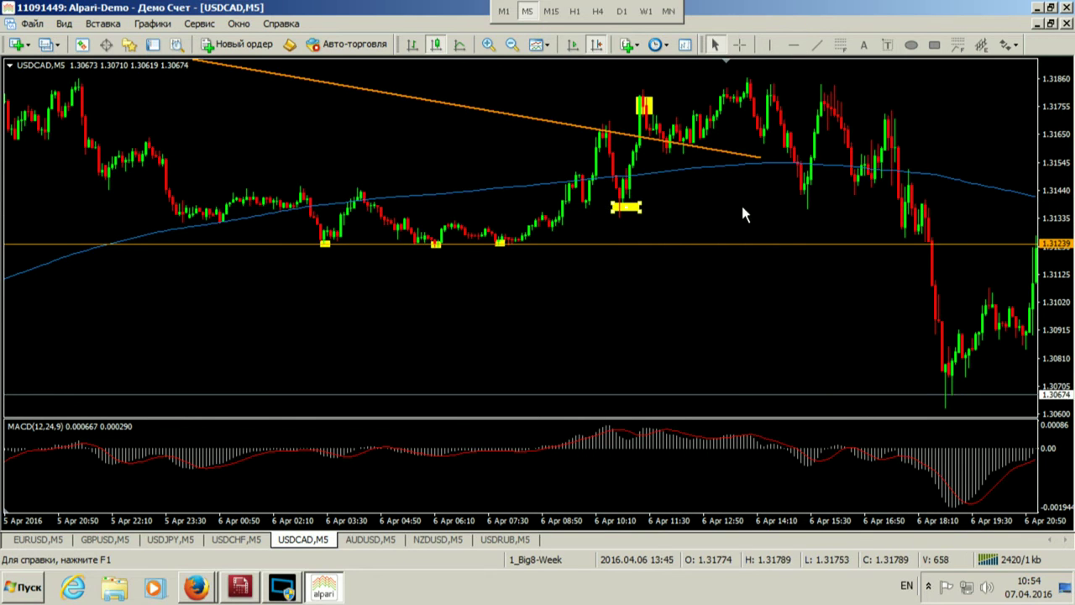
{"action": "scroll", "coordinate": [741, 210], "scroll_direction": "down", "scroll_amount": 10}
{"action": "scroll", "coordinate": [639, 221], "scroll_direction": "down", "scroll_amount": 5}
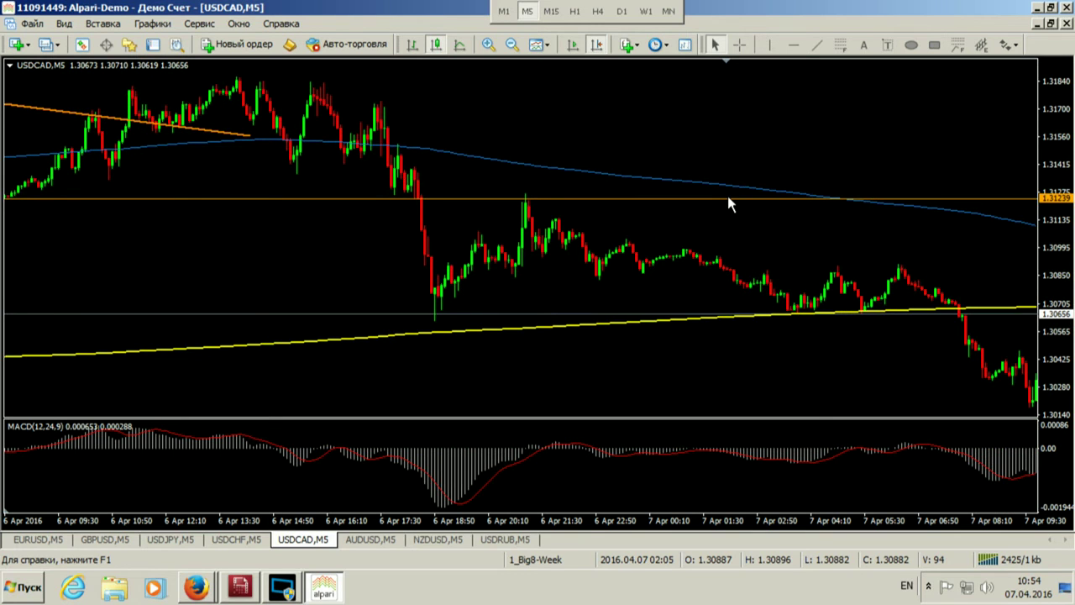
{"action": "right_click", "coordinate": [711, 200]}
{"action": "left_click", "coordinate": [745, 263]}
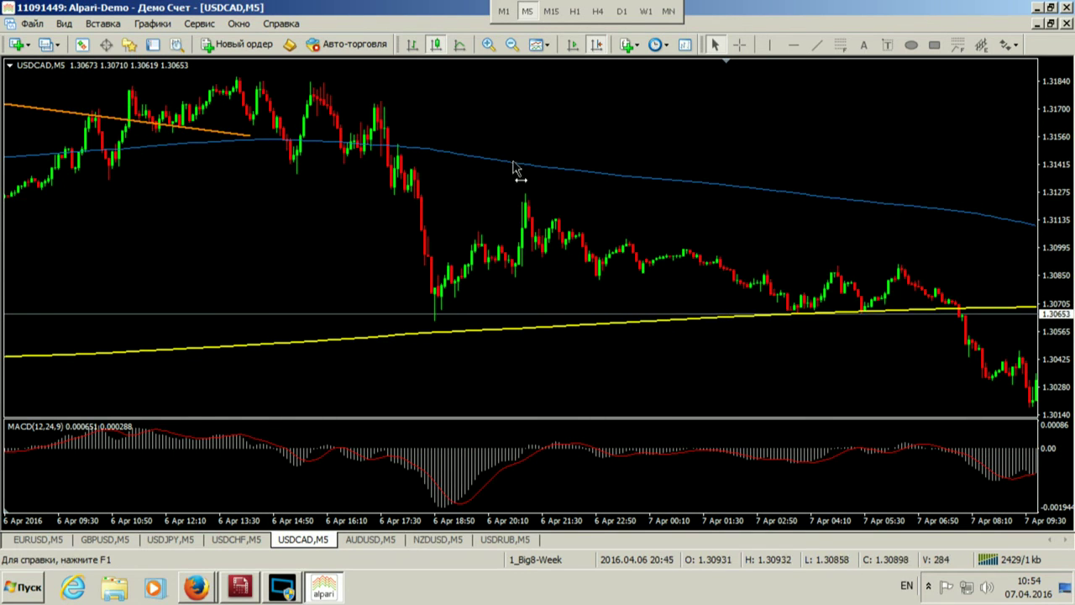
Step: Pan USDCAD to the latest 7 Apr 10:25 bars, leaving space on the right
{"action": "scroll", "coordinate": [588, 185], "scroll_direction": "up", "scroll_amount": 5}
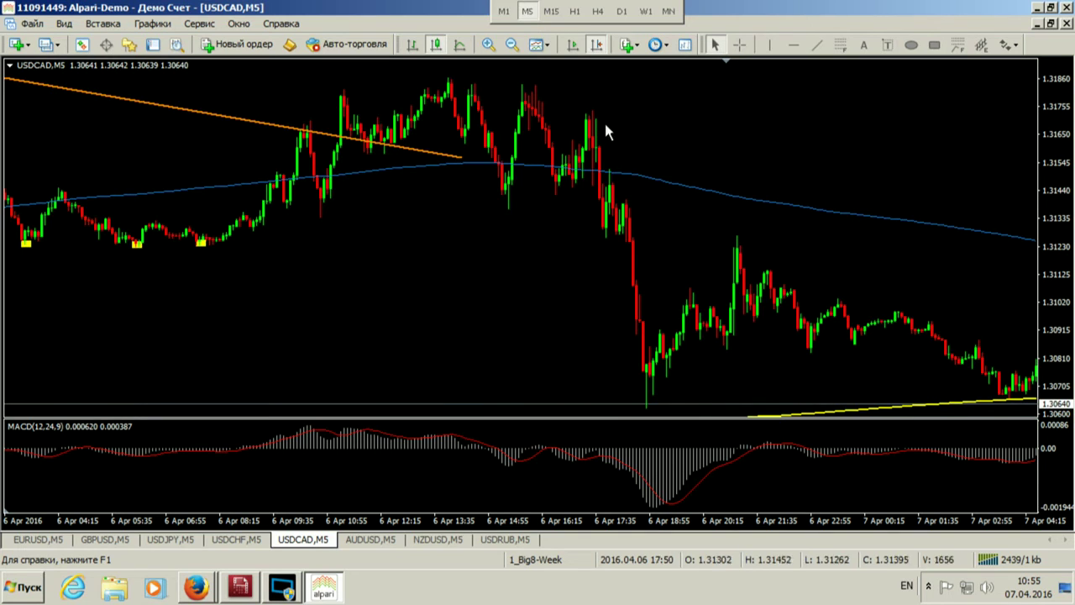
{"action": "left_click_drag", "start_coordinate": [855, 230], "coordinate": [689, 197]}
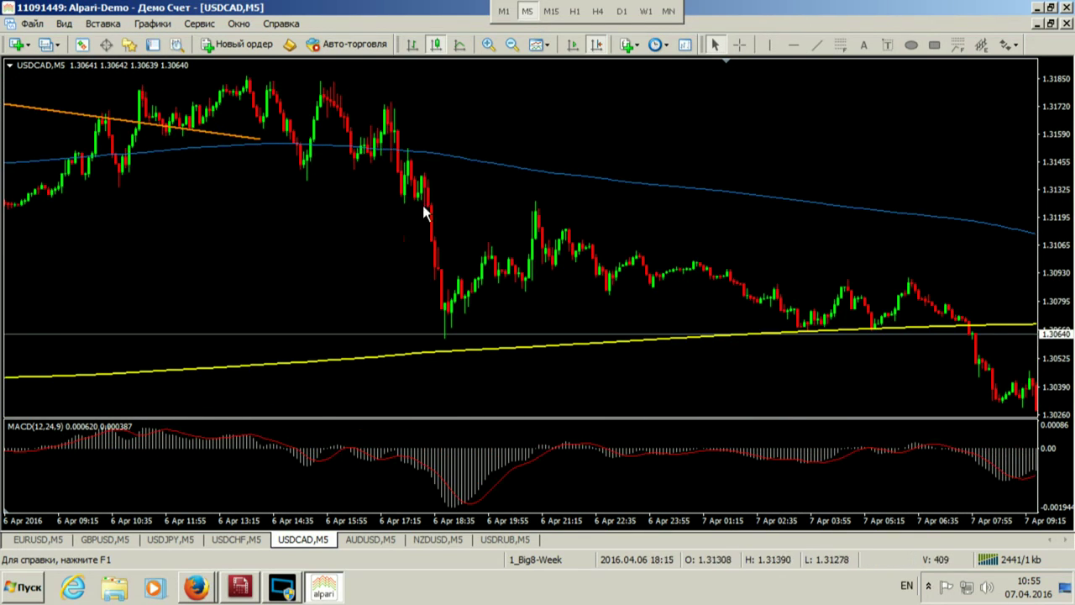
{"action": "left_click_drag", "start_coordinate": [423, 207], "coordinate": [468, 240]}
{"action": "scroll", "coordinate": [879, 238], "scroll_direction": "down", "scroll_amount": 10}
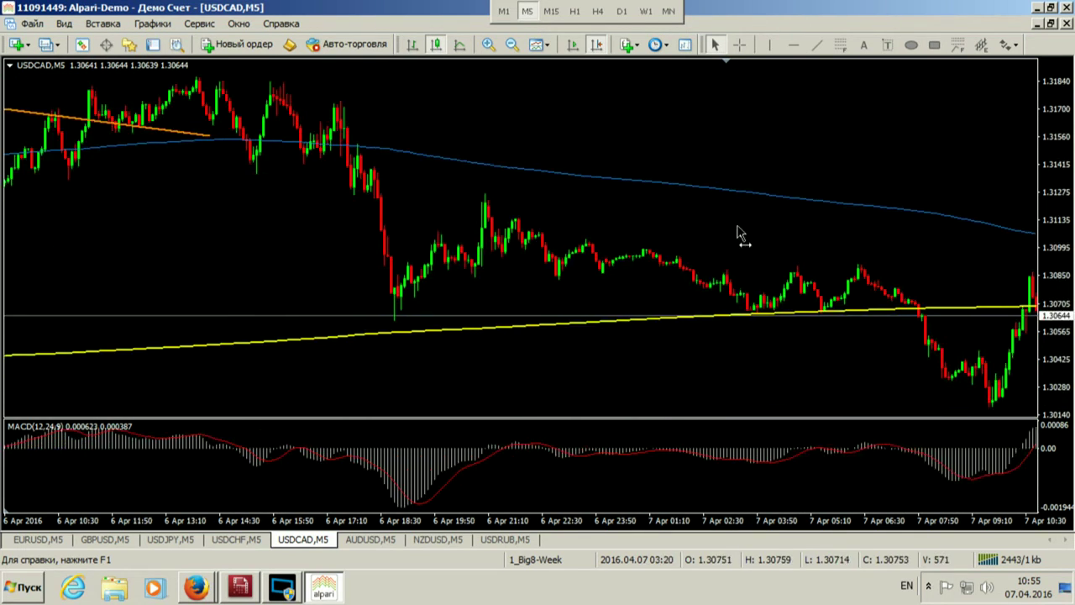
{"action": "left_click_drag", "start_coordinate": [798, 212], "coordinate": [654, 210]}
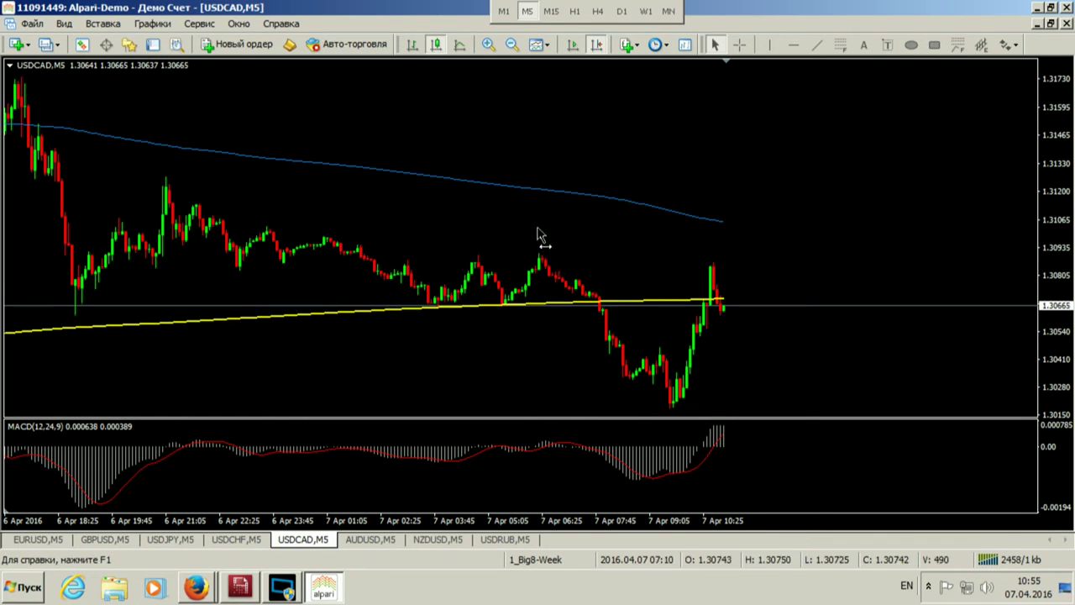
Step: Shrink the MACD pane, box USDCAD's latest high and low in yellow, then tile all charts
{"action": "left_click_drag", "start_coordinate": [835, 419], "coordinate": [757, 489]}
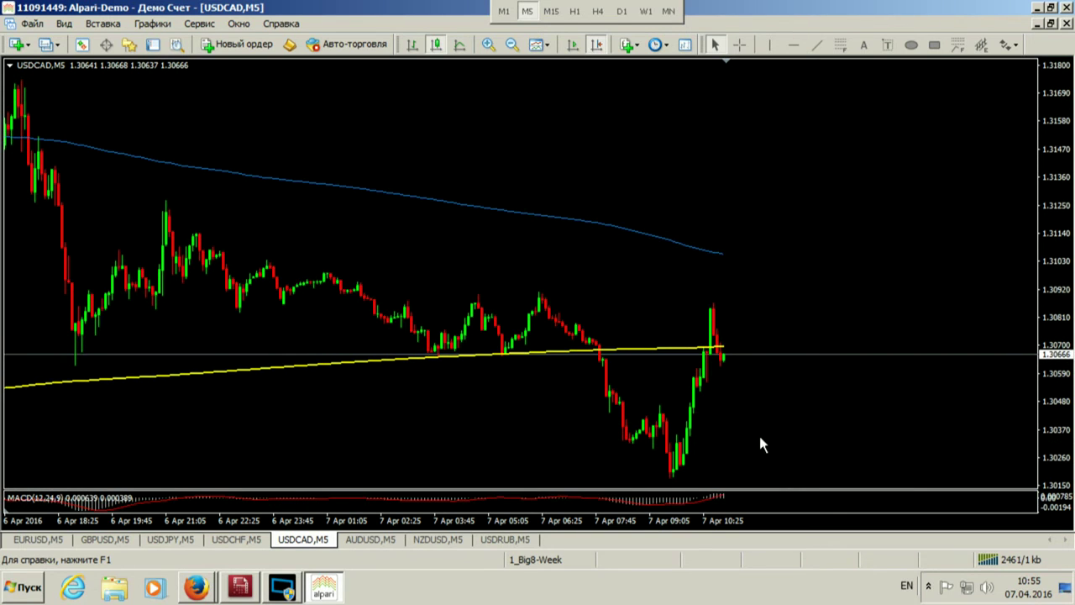
{"action": "left_click", "coordinate": [937, 45]}
{"action": "left_click", "coordinate": [934, 45]}
{"action": "left_click", "coordinate": [714, 308]}
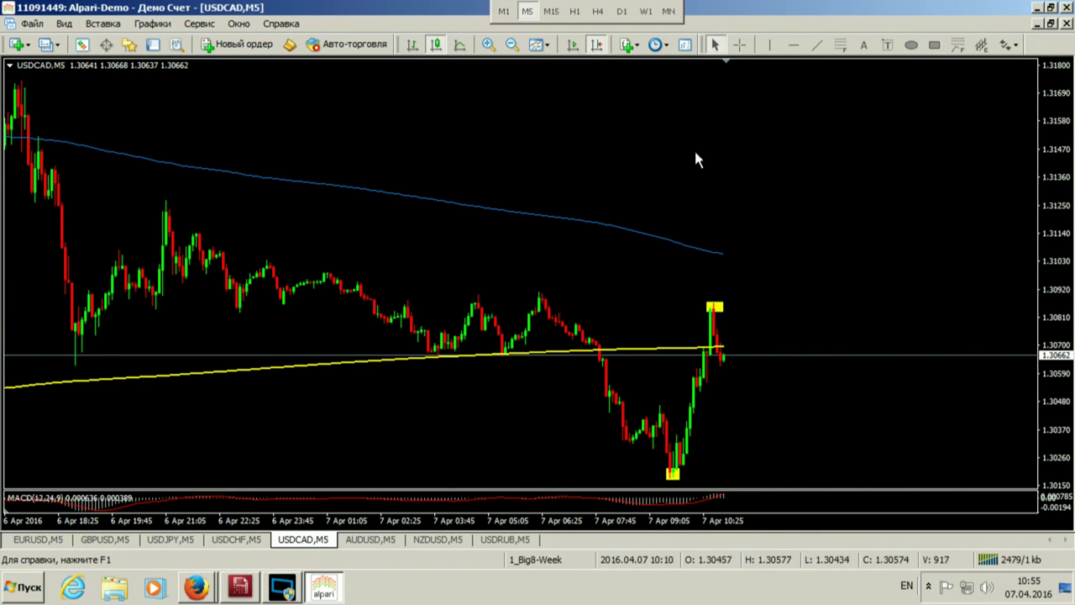
{"action": "left_click", "coordinate": [508, 46]}
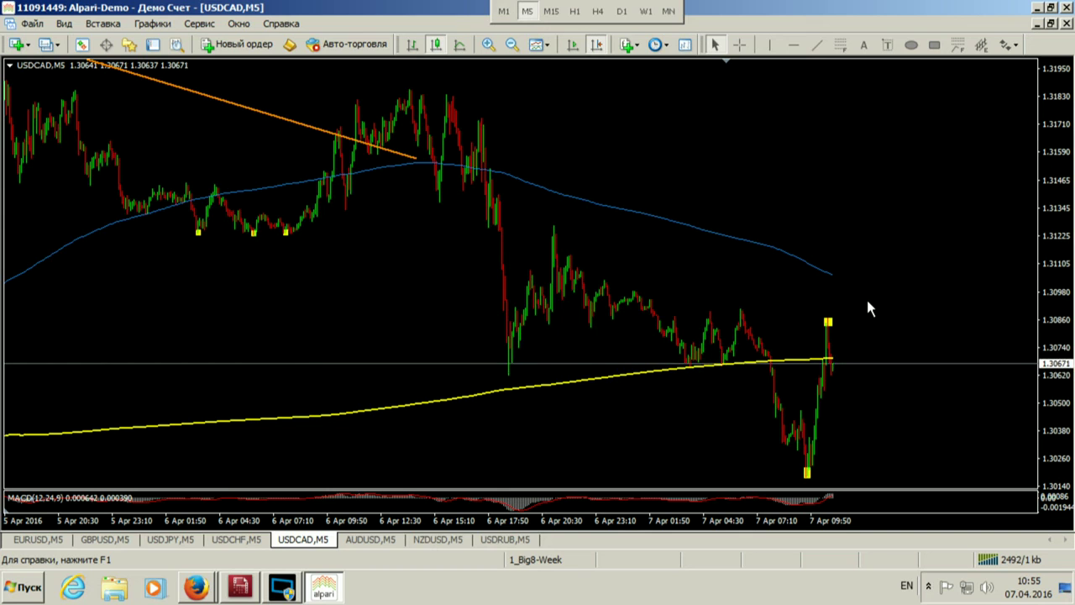
{"action": "left_click", "coordinate": [1050, 23]}
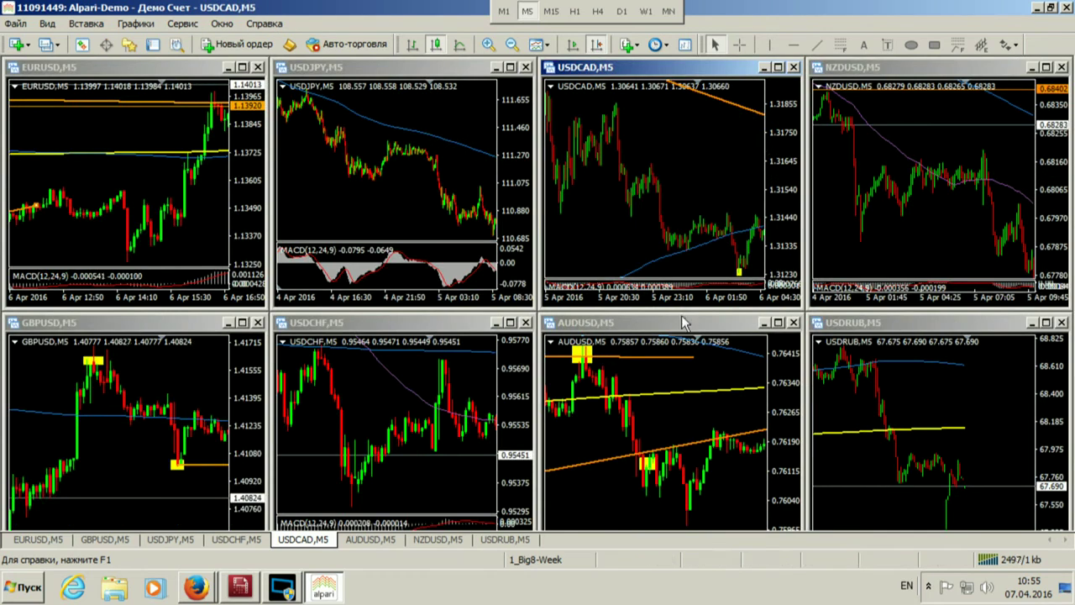
Step: Maximize AUDUSD, zoom out to the 5–7 April bars and read prices with the crosshair
{"action": "double_click", "coordinate": [681, 321]}
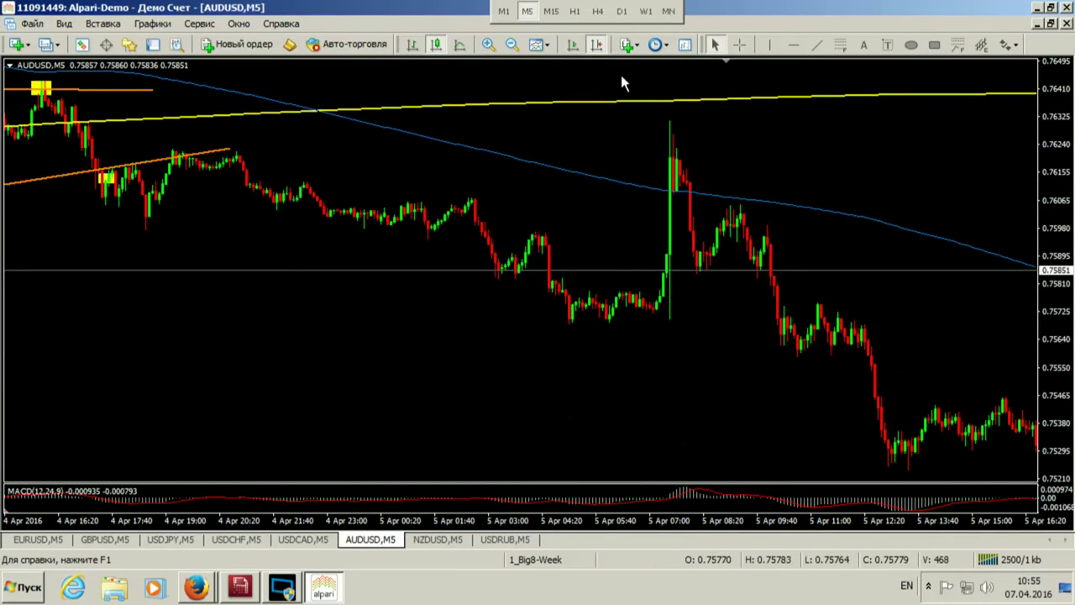
{"action": "scroll", "coordinate": [685, 175], "scroll_direction": "down", "scroll_amount": 10}
{"action": "scroll", "coordinate": [685, 178], "scroll_direction": "down", "scroll_amount": 5}
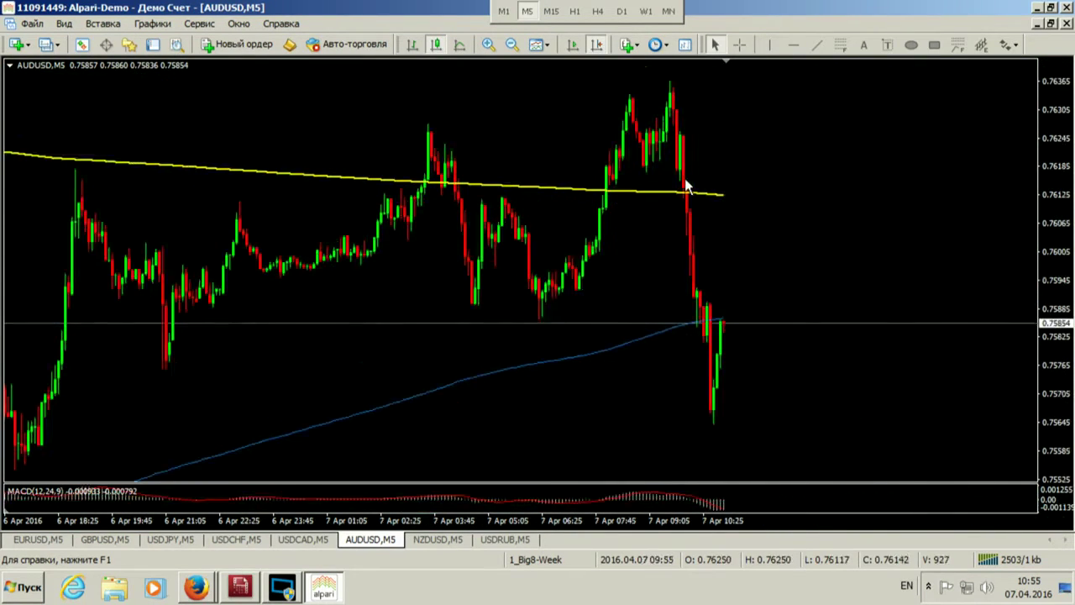
{"action": "left_click", "coordinate": [510, 45]}
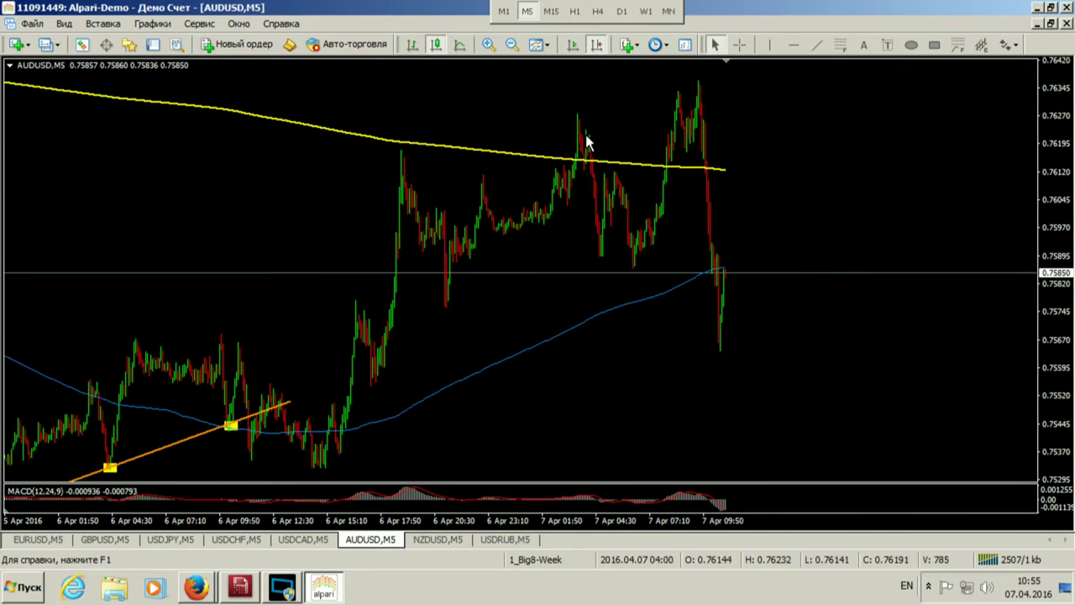
{"action": "middle_click", "coordinate": [665, 263]}
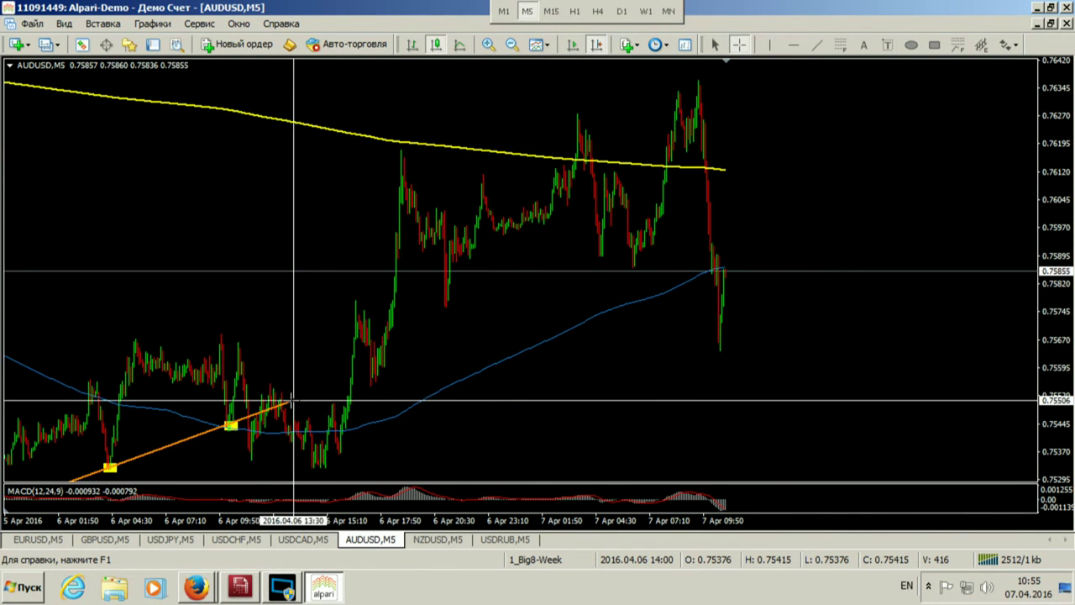
{"action": "middle_click", "coordinate": [269, 408]}
{"action": "left_click_drag", "start_coordinate": [267, 361], "coordinate": [530, 300]}
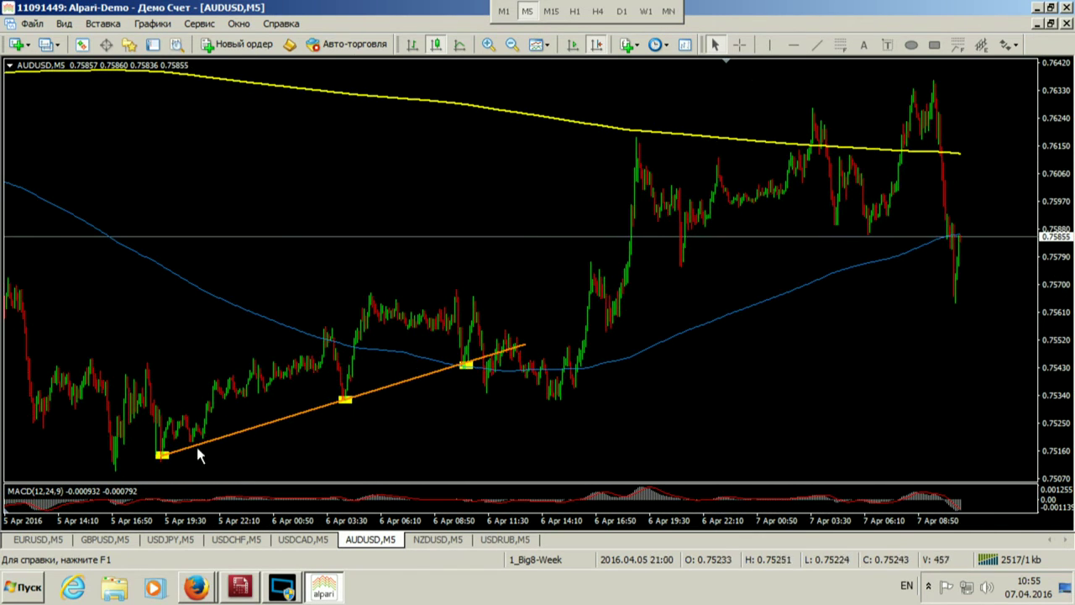
{"action": "middle_click", "coordinate": [487, 364]}
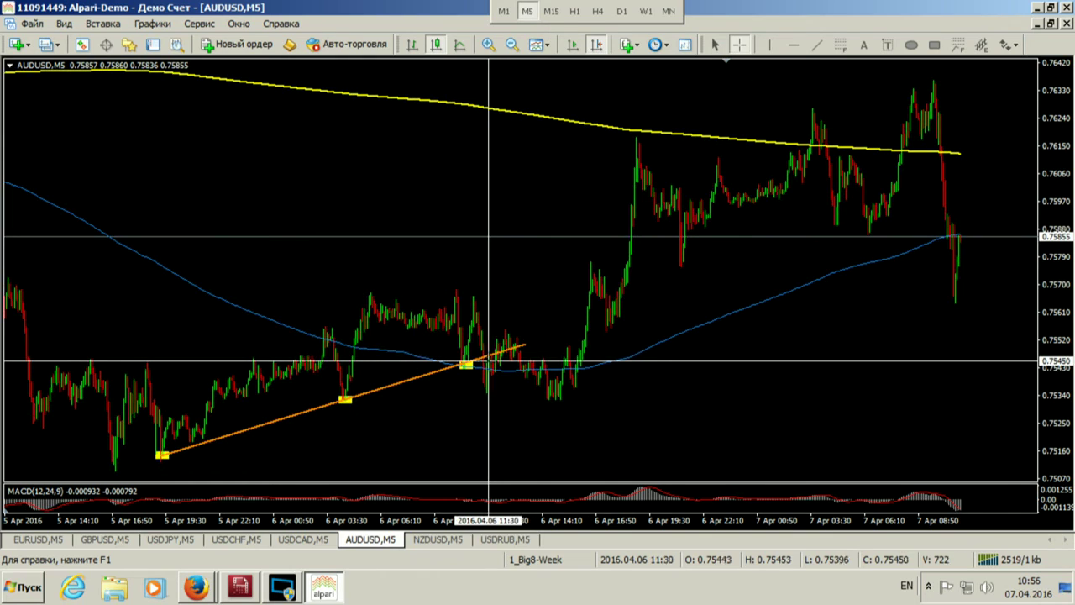
{"action": "left_click_drag", "start_coordinate": [474, 289], "coordinate": [592, 294]}
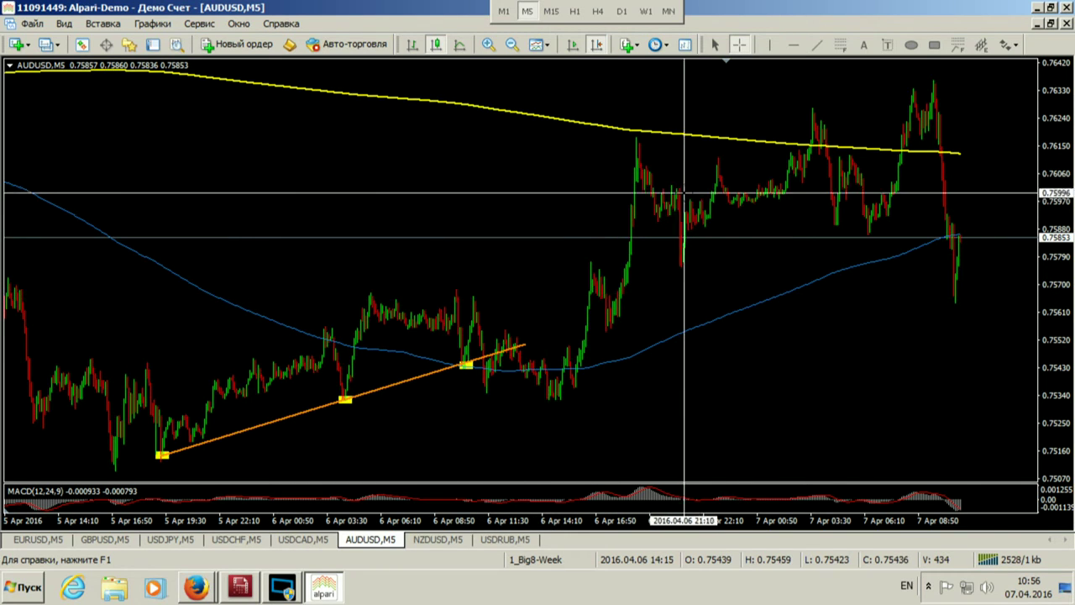
{"action": "middle_click", "coordinate": [892, 211]}
{"action": "left_click_drag", "start_coordinate": [893, 210], "coordinate": [696, 208]}
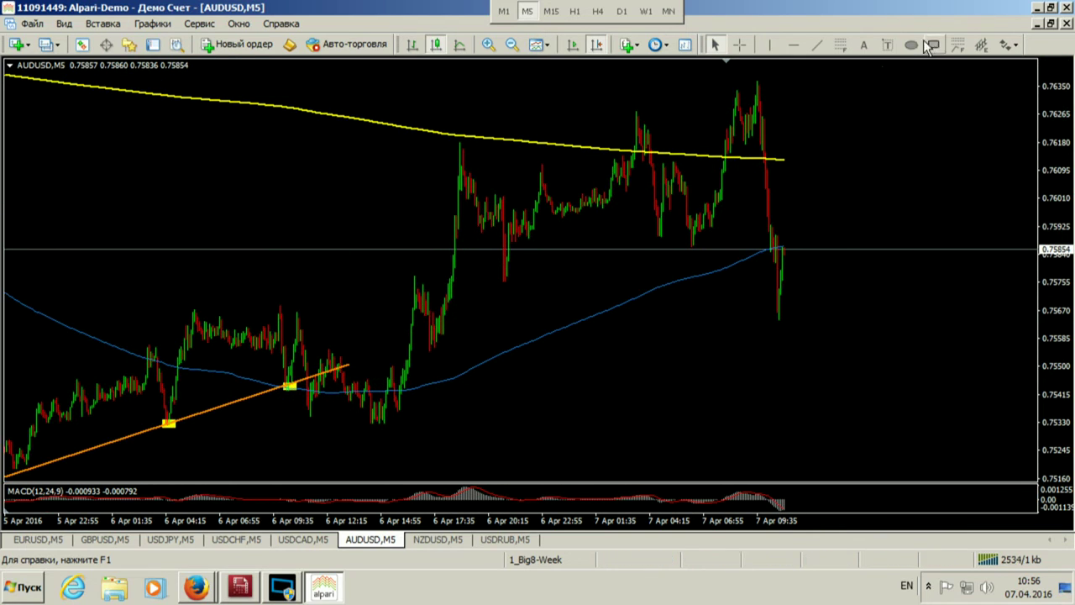
Step: Box the recent AUDUSD peak and low with yellow rectangles
{"action": "left_click_drag", "start_coordinate": [768, 86], "coordinate": [768, 87]}
{"action": "middle_click", "coordinate": [691, 110]}
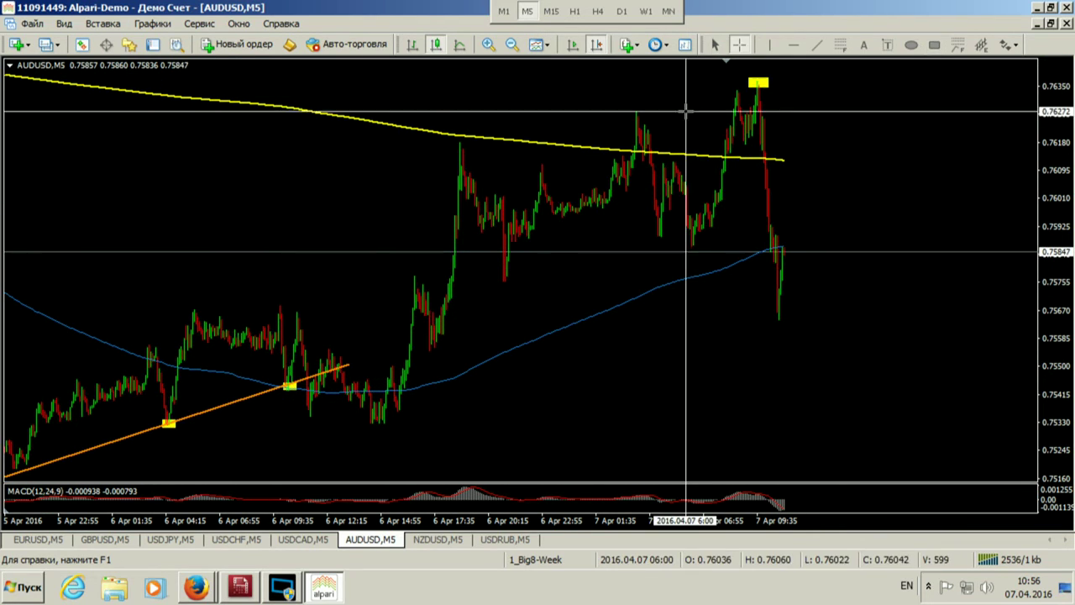
{"action": "left_click_drag", "start_coordinate": [636, 115], "coordinate": [751, 89]}
{"action": "middle_click", "coordinate": [737, 249]}
{"action": "left_click_drag", "start_coordinate": [736, 249], "coordinate": [799, 292]}
{"action": "scroll", "coordinate": [847, 191], "scroll_direction": "down", "scroll_amount": 3}
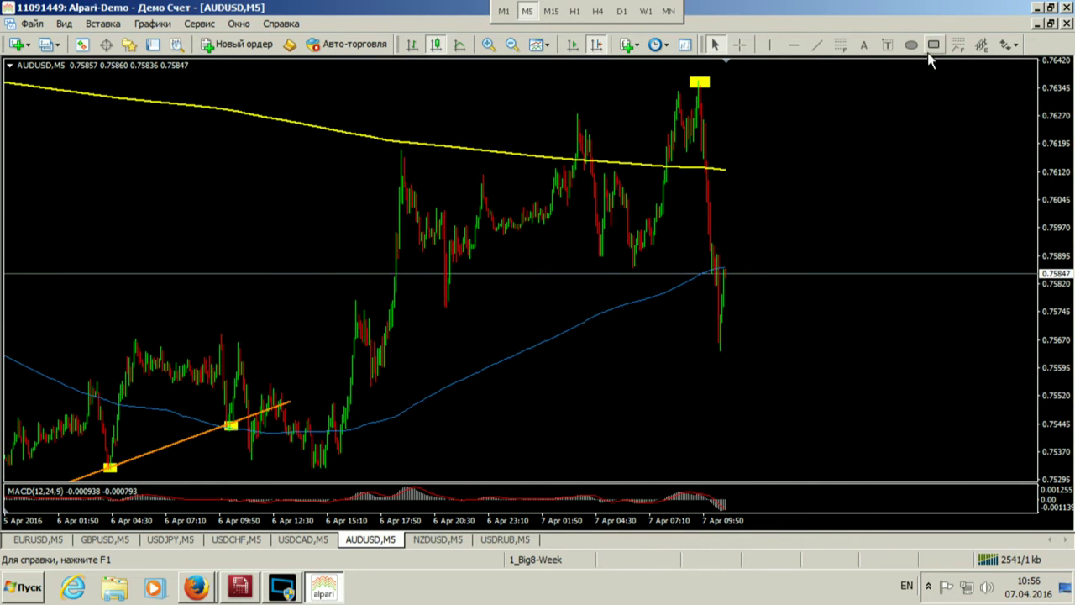
{"action": "left_click_drag", "start_coordinate": [724, 351], "coordinate": [724, 351]}
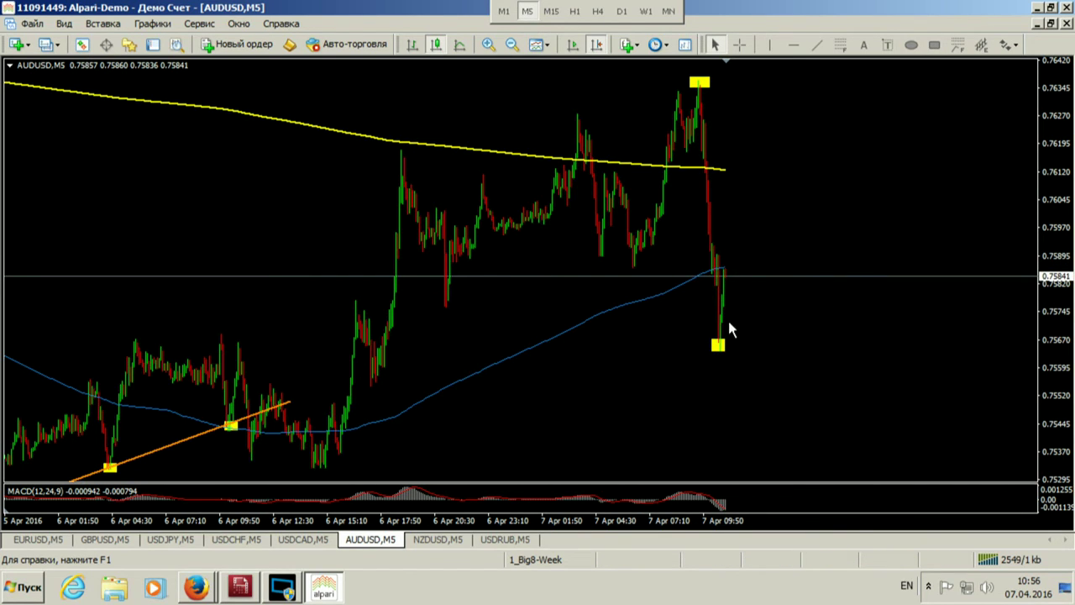
{"action": "middle_click", "coordinate": [716, 220]}
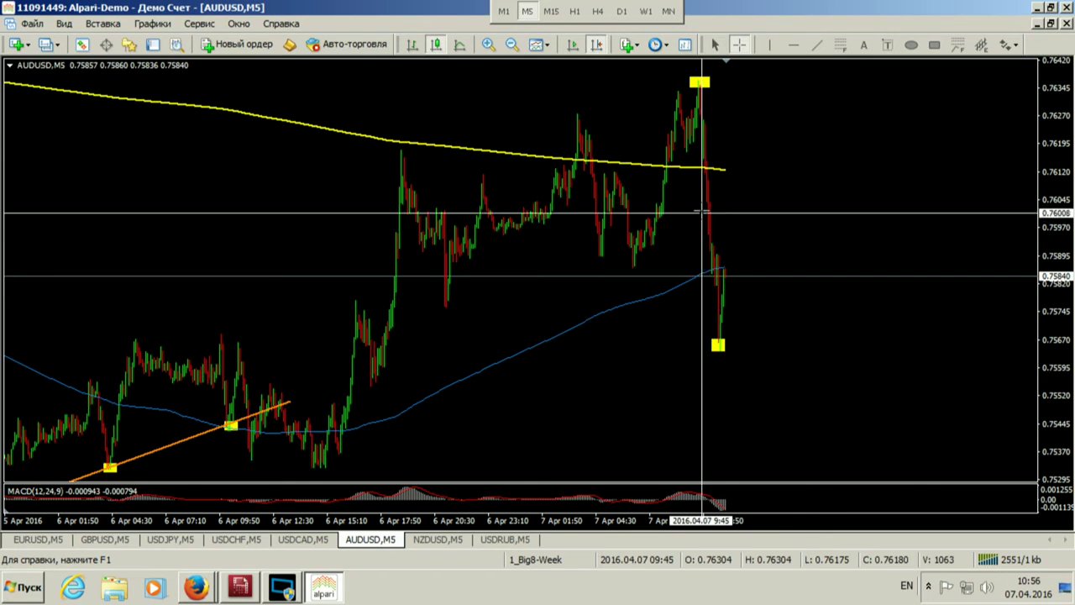
Step: Draw orange trendlines rising from the low and falling from the high, then tile all charts
{"action": "left_click", "coordinate": [816, 44]}
{"action": "mouse_move", "coordinate": [719, 344]}
{"action": "left_mouse_down"}
{"action": "mouse_move", "coordinate": [899, 243]}
{"action": "mouse_move", "coordinate": [956, 267]}
{"action": "left_mouse_up"}
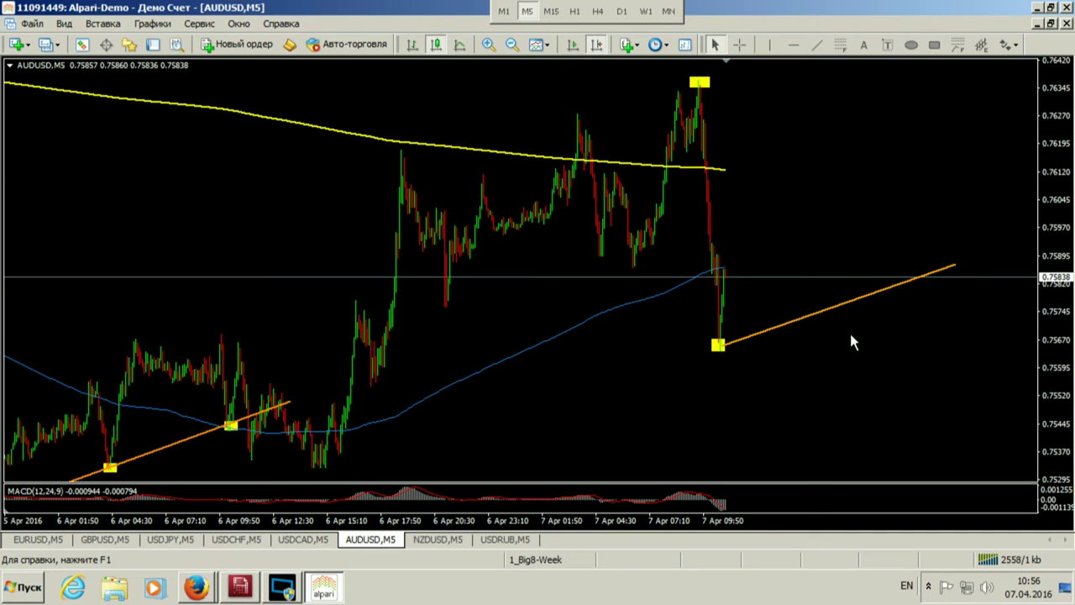
{"action": "left_click", "coordinate": [817, 44]}
{"action": "left_click_drag", "start_coordinate": [700, 83], "coordinate": [893, 129]}
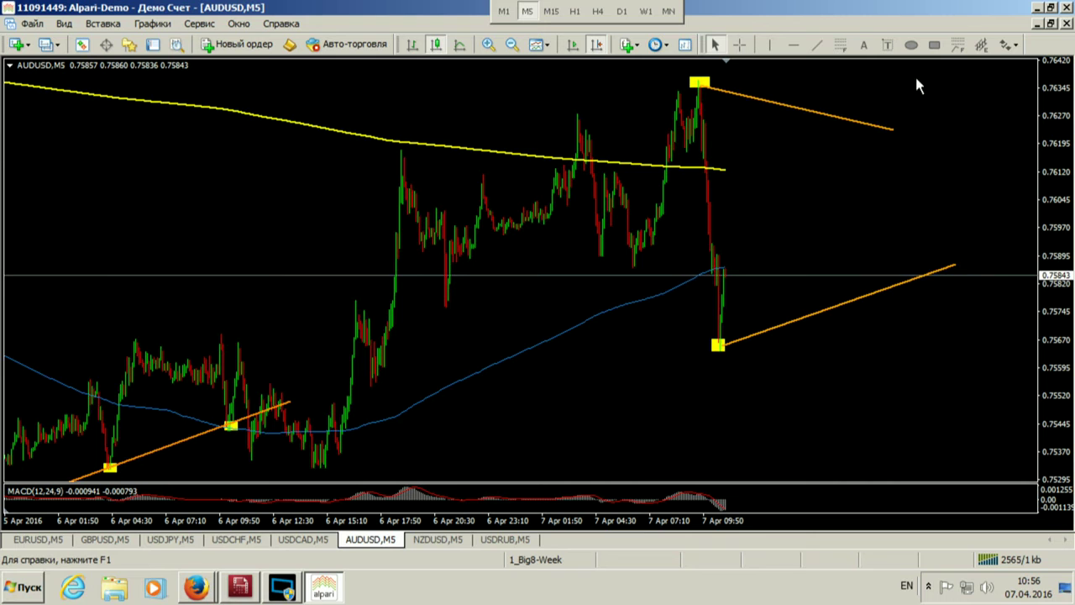
{"action": "left_click", "coordinate": [1051, 23]}
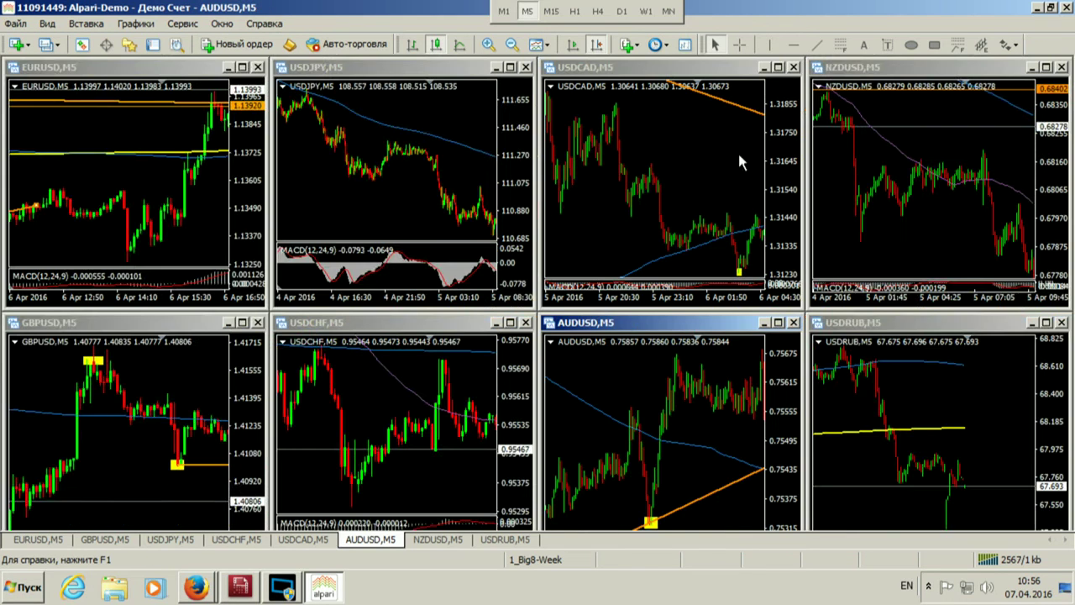
Step: Maximize NZDUSD, briefly check the H1 timeframe, and return to M5 at the latest bars
{"action": "left_click", "coordinate": [884, 171]}
{"action": "double_click", "coordinate": [882, 68]}
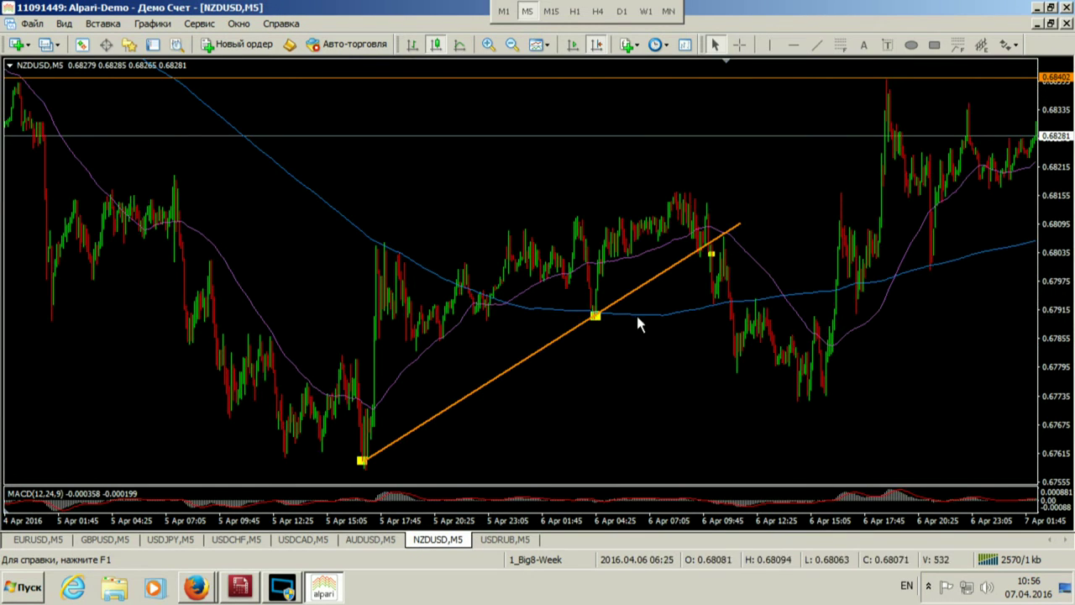
{"action": "scroll", "coordinate": [661, 289], "scroll_direction": "down", "scroll_amount": 3}
{"action": "left_click", "coordinate": [574, 11]}
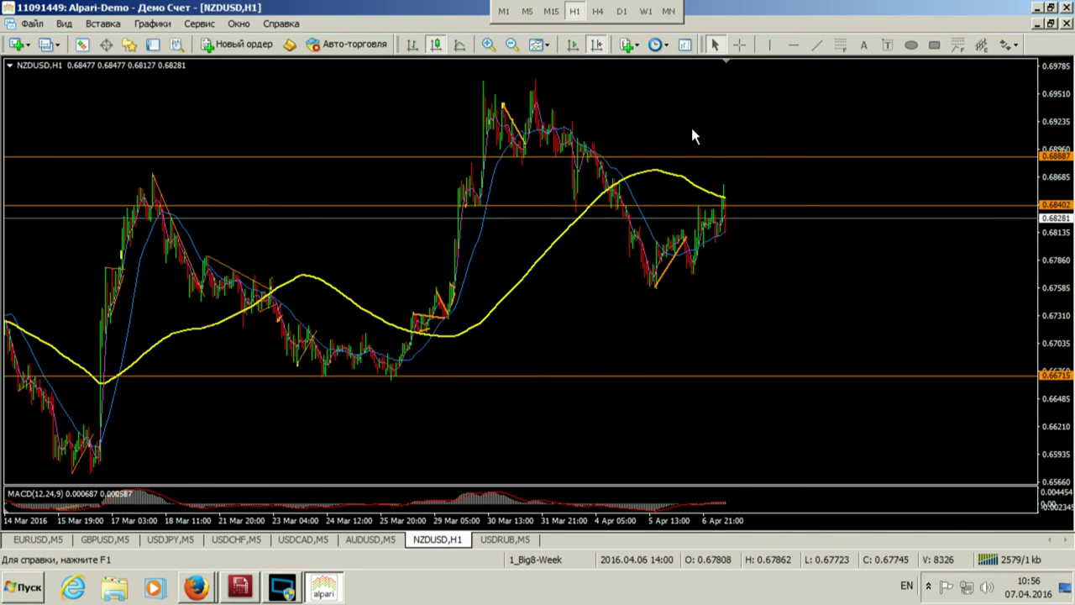
{"action": "left_click", "coordinate": [527, 11]}
{"action": "scroll", "coordinate": [680, 193], "scroll_direction": "down", "scroll_amount": 15}
{"action": "scroll", "coordinate": [672, 187], "scroll_direction": "down", "scroll_amount": 20}
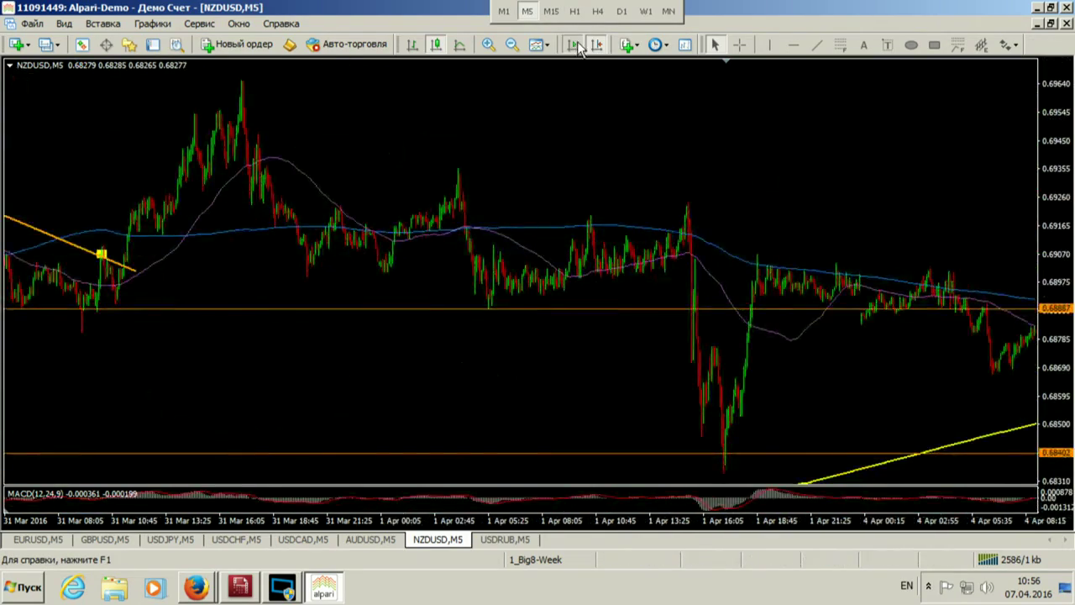
{"action": "scroll", "coordinate": [663, 80], "scroll_direction": "down", "scroll_amount": 15}
{"action": "scroll", "coordinate": [454, 323], "scroll_direction": "up", "scroll_amount": 3}
Step: Measure the NZDUSD drop from the high down to the lows with the crosshair
{"action": "middle_click", "coordinate": [521, 321]}
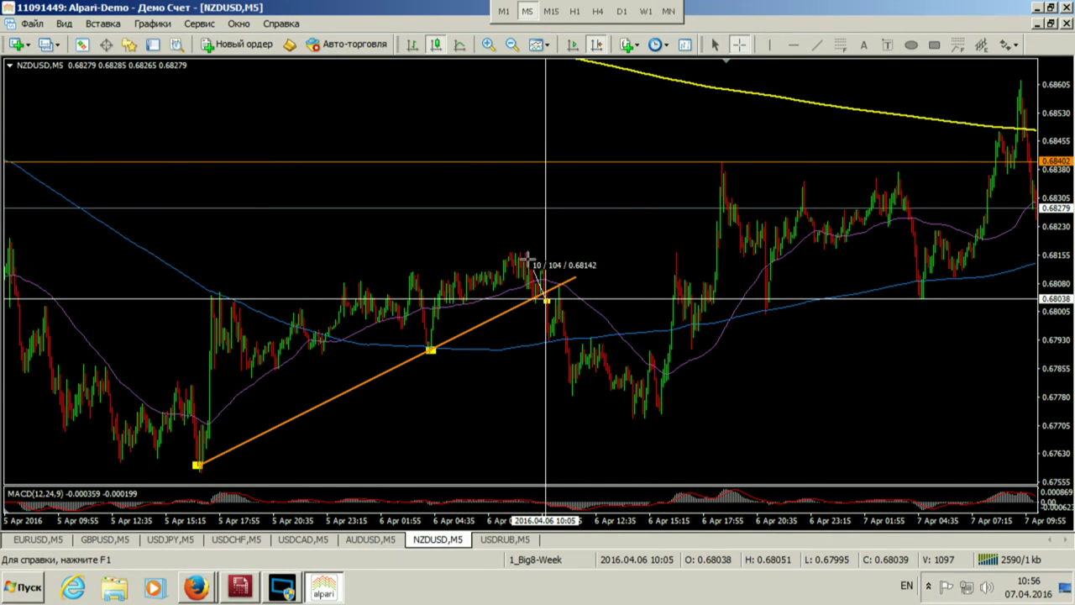
{"action": "left_click_drag", "start_coordinate": [513, 247], "coordinate": [512, 250]}
{"action": "mouse_move", "coordinate": [550, 301]}
{"action": "left_mouse_down"}
{"action": "mouse_move", "coordinate": [589, 316]}
{"action": "mouse_move", "coordinate": [624, 412]}
{"action": "mouse_move", "coordinate": [704, 412]}
{"action": "mouse_move", "coordinate": [558, 299]}
{"action": "left_mouse_up"}
{"action": "left_click_drag", "start_coordinate": [574, 363], "coordinate": [636, 423]}
{"action": "middle_click", "coordinate": [552, 308]}
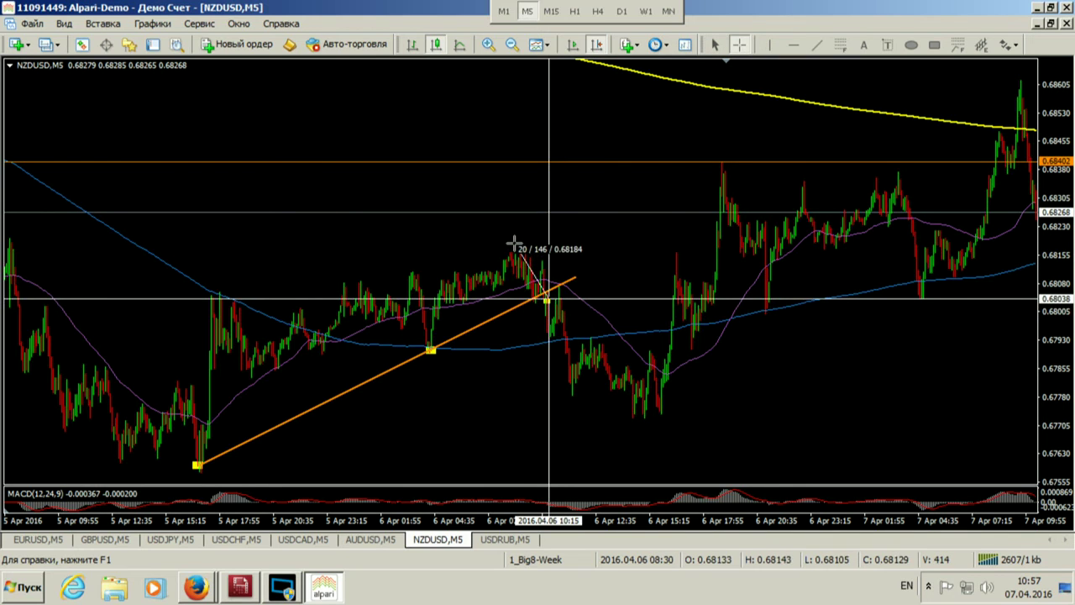
{"action": "left_click_drag", "start_coordinate": [515, 244], "coordinate": [643, 417]}
Step: Shift the NZDUSD chart left to leave empty space after the last candle
{"action": "middle_click", "coordinate": [649, 300]}
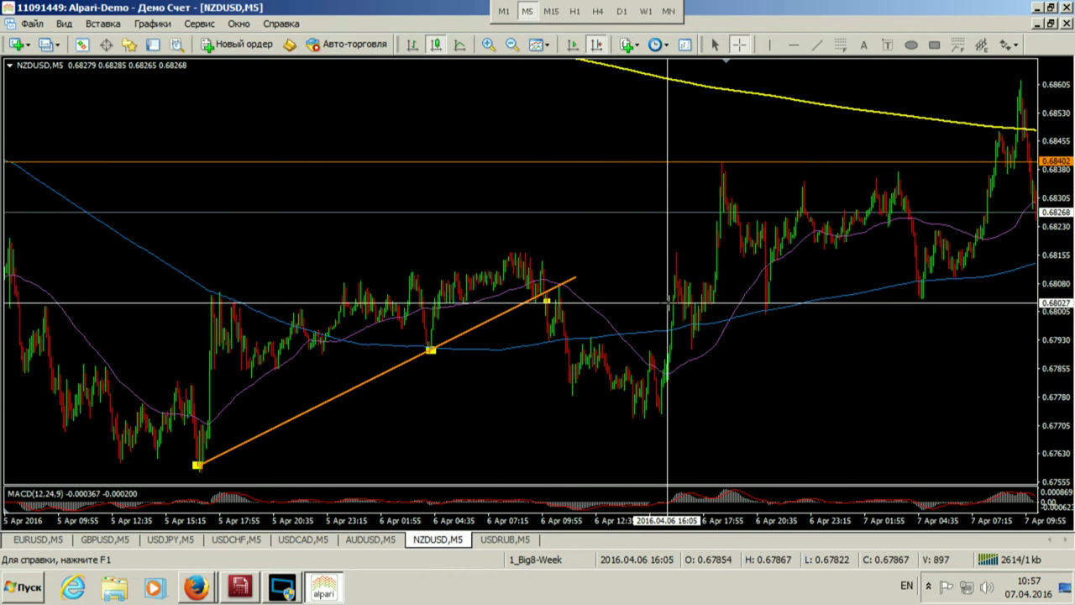
{"action": "middle_click", "coordinate": [682, 299]}
{"action": "left_click_drag", "start_coordinate": [715, 280], "coordinate": [557, 275]}
{"action": "left_click_drag", "start_coordinate": [655, 353], "coordinate": [568, 326]}
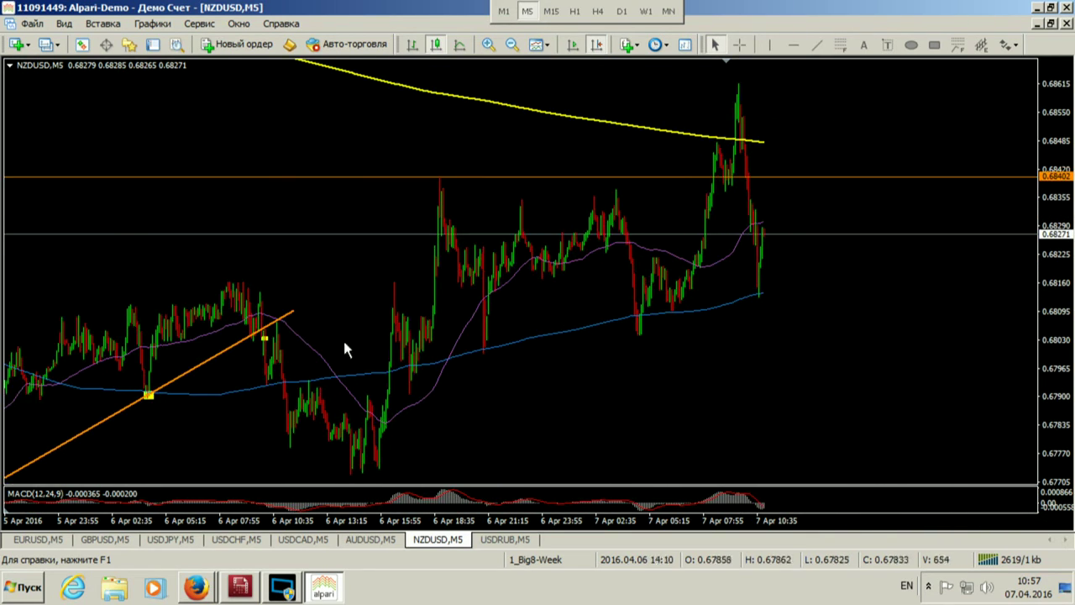
{"action": "left_click_drag", "start_coordinate": [474, 352], "coordinate": [420, 318]}
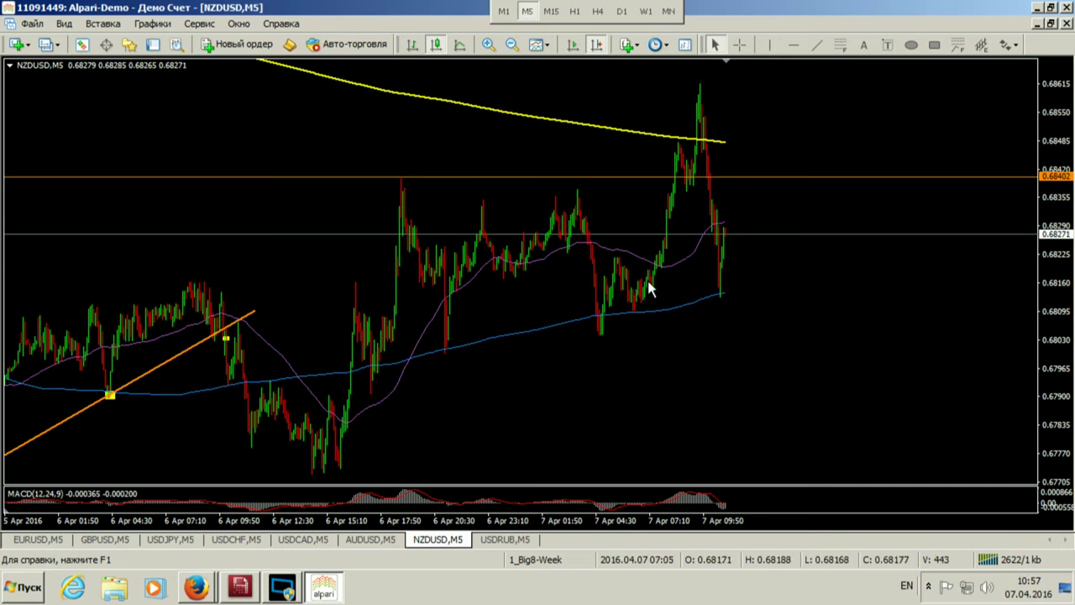
Step: Draw an orange trendline up from the 6 Apr low and box that low with a yellow rectangle
{"action": "middle_click", "coordinate": [700, 129]}
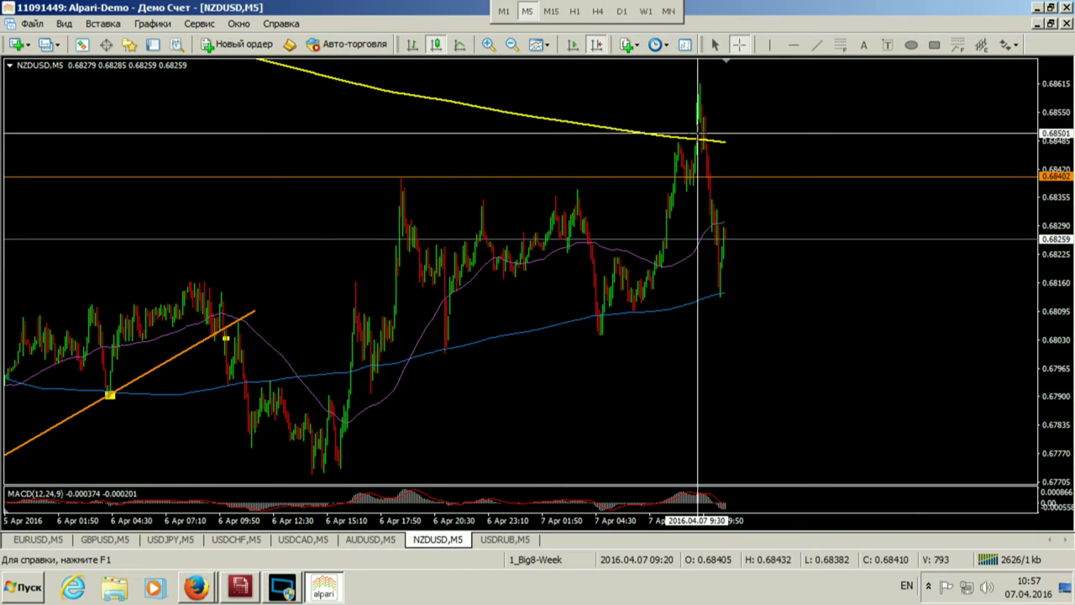
{"action": "middle_click", "coordinate": [729, 220]}
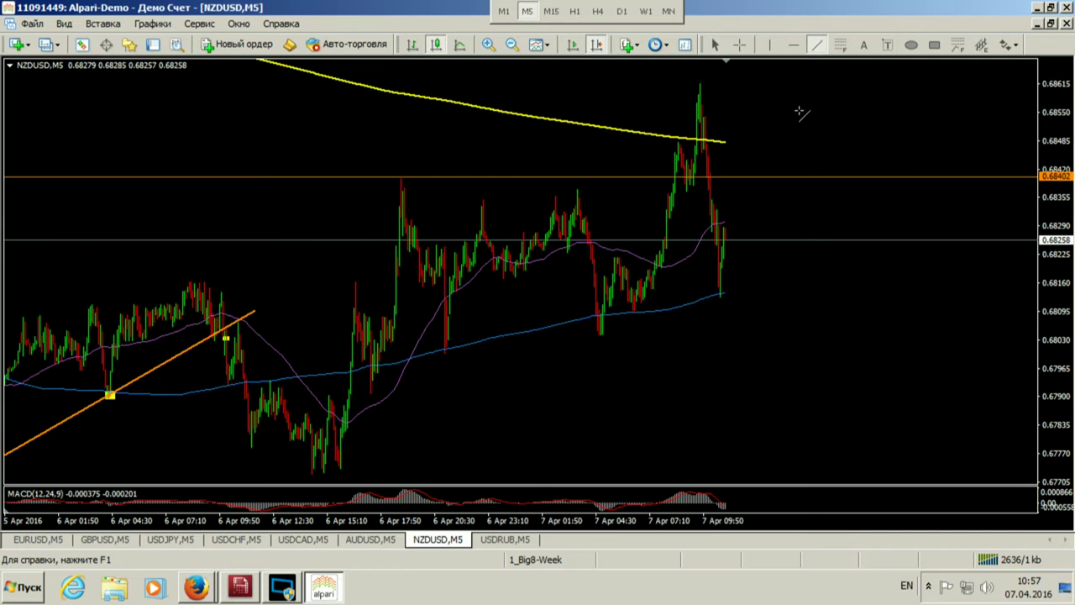
{"action": "mouse_move", "coordinate": [630, 326]}
{"action": "left_mouse_down"}
{"action": "mouse_move", "coordinate": [857, 221]}
{"action": "mouse_move", "coordinate": [863, 202]}
{"action": "left_mouse_up"}
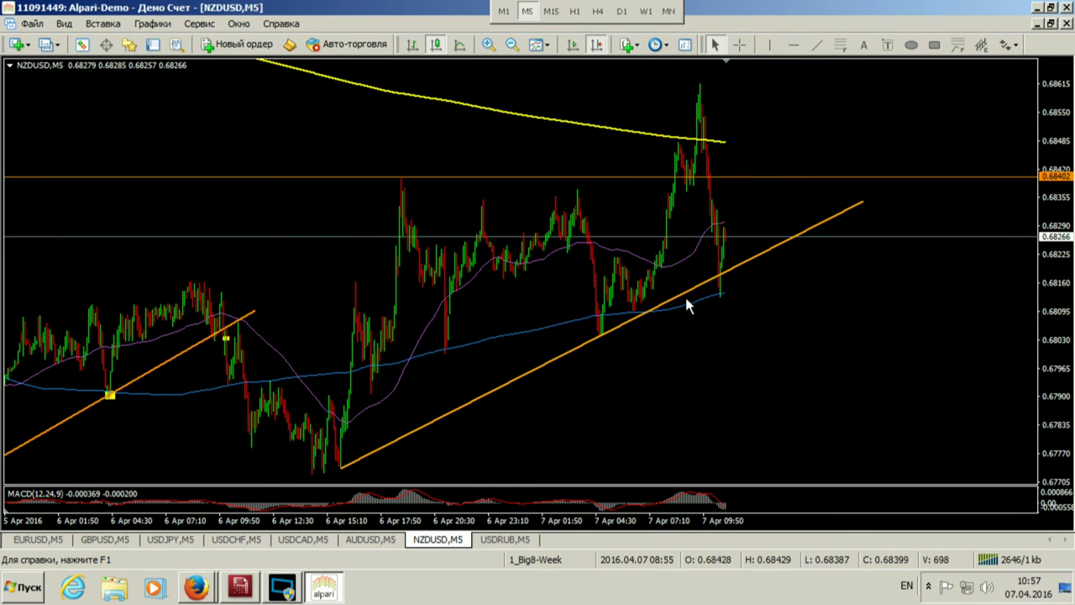
{"action": "left_click", "coordinate": [488, 44]}
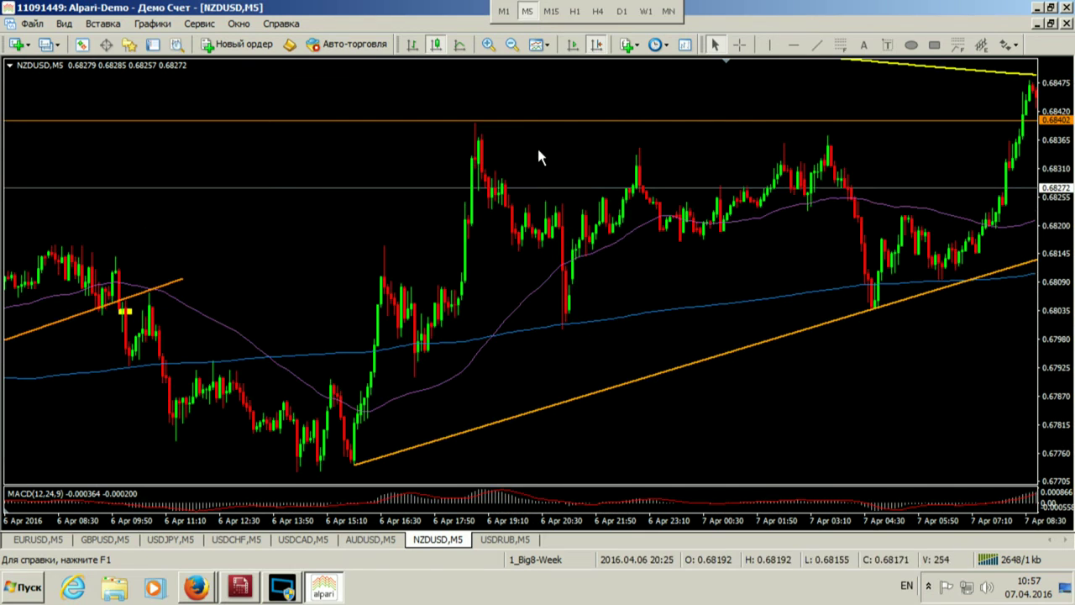
{"action": "left_click", "coordinate": [935, 45]}
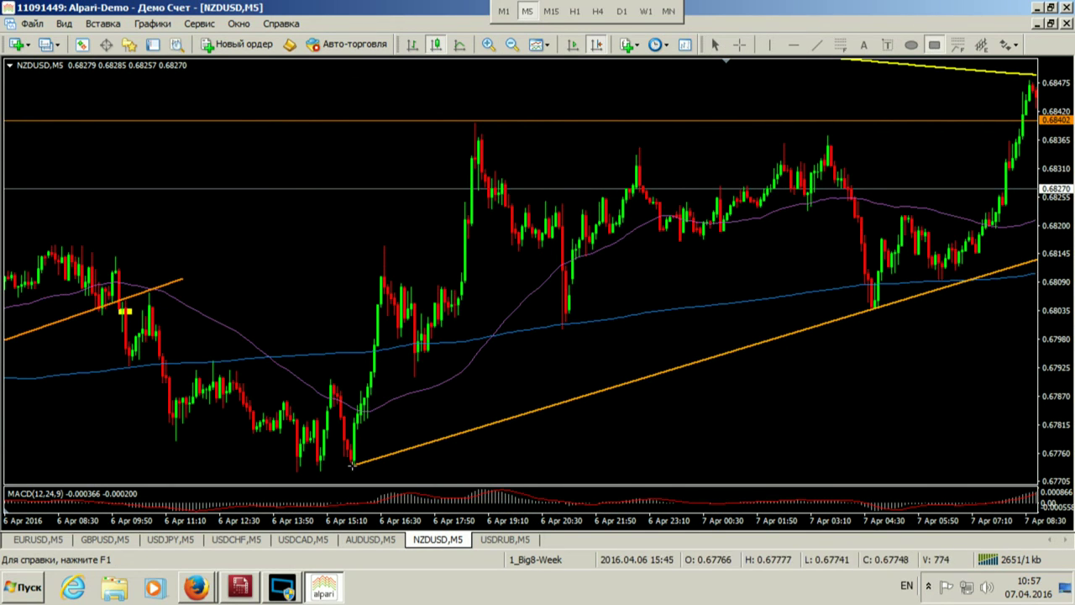
{"action": "left_click_drag", "start_coordinate": [367, 466], "coordinate": [368, 467]}
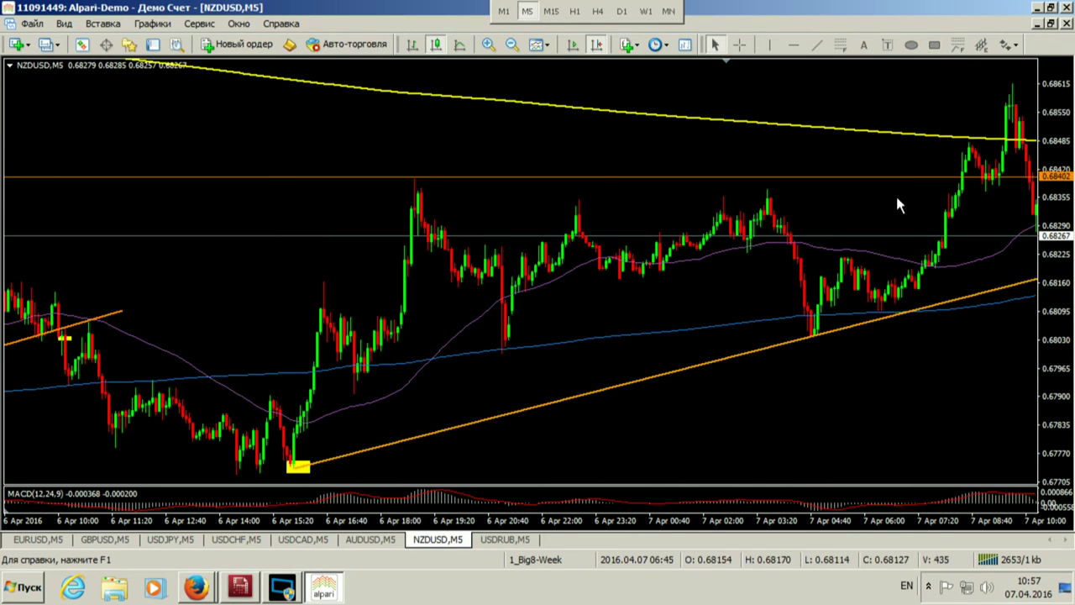
{"action": "left_click", "coordinate": [934, 44]}
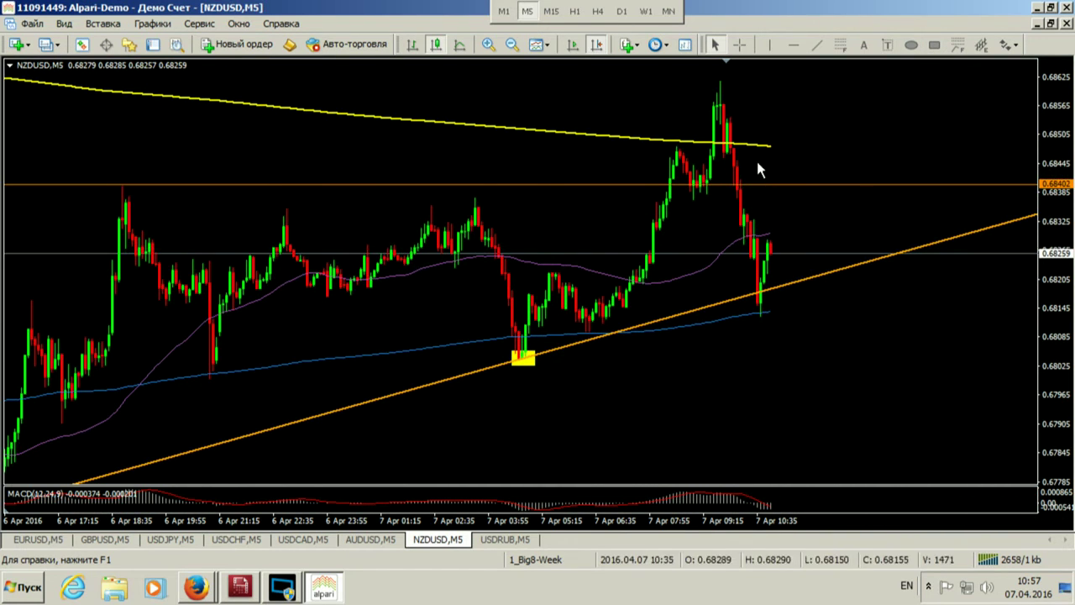
Step: Snap the trendline's lower end onto the low and pull its right end back
{"action": "left_click", "coordinate": [518, 48]}
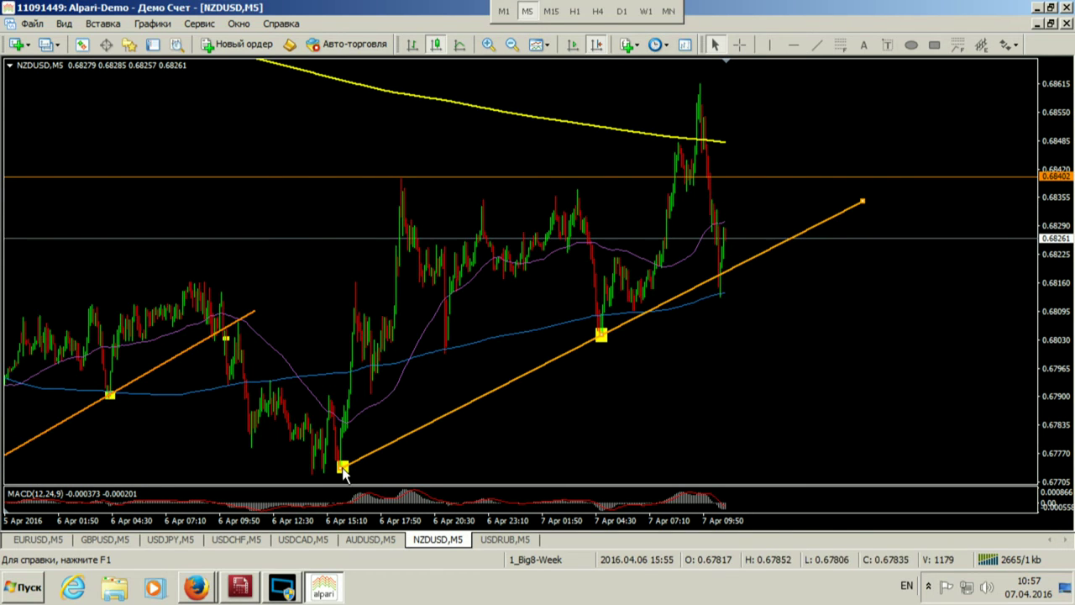
{"action": "left_click_drag", "start_coordinate": [342, 475], "coordinate": [323, 465]}
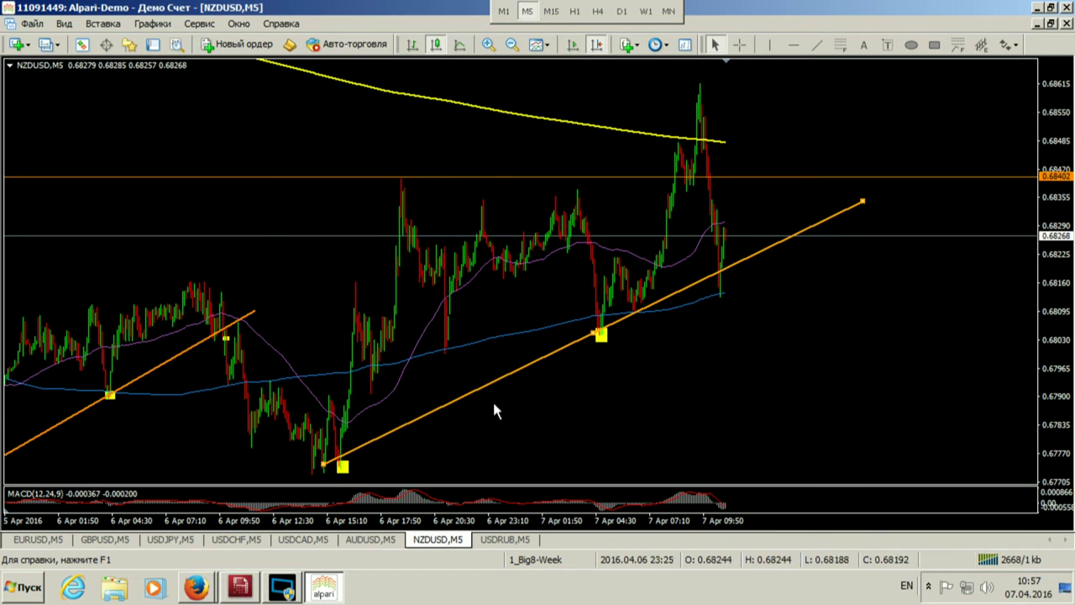
{"action": "left_click_drag", "start_coordinate": [853, 209], "coordinate": [867, 214]}
{"action": "double_click", "coordinate": [866, 213]}
{"action": "left_click", "coordinate": [489, 45]}
{"action": "scroll", "coordinate": [638, 199], "scroll_direction": "down", "scroll_amount": 10}
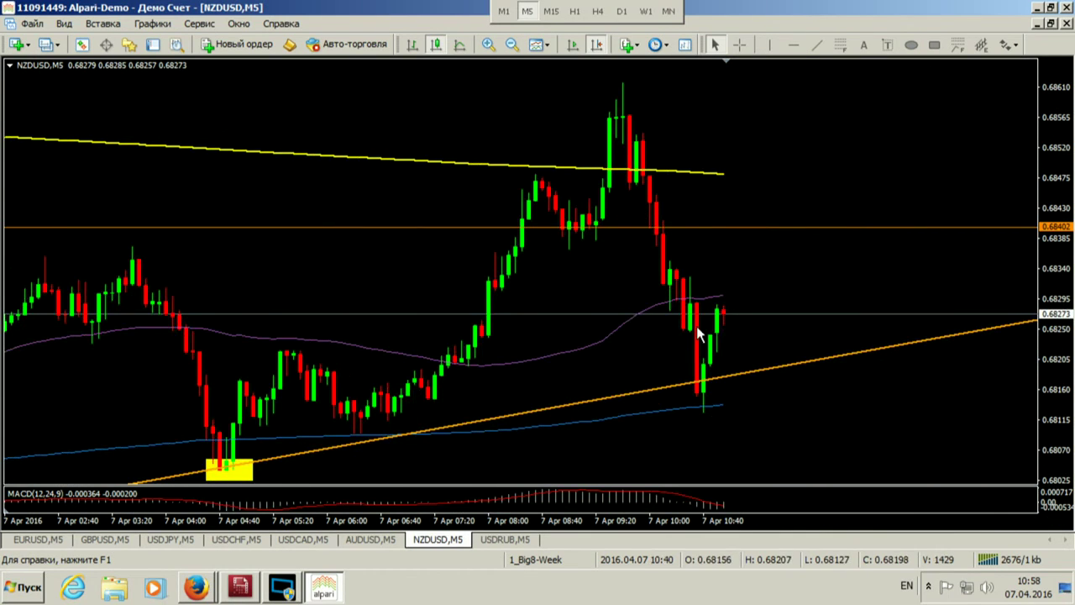
{"action": "left_click", "coordinate": [512, 45]}
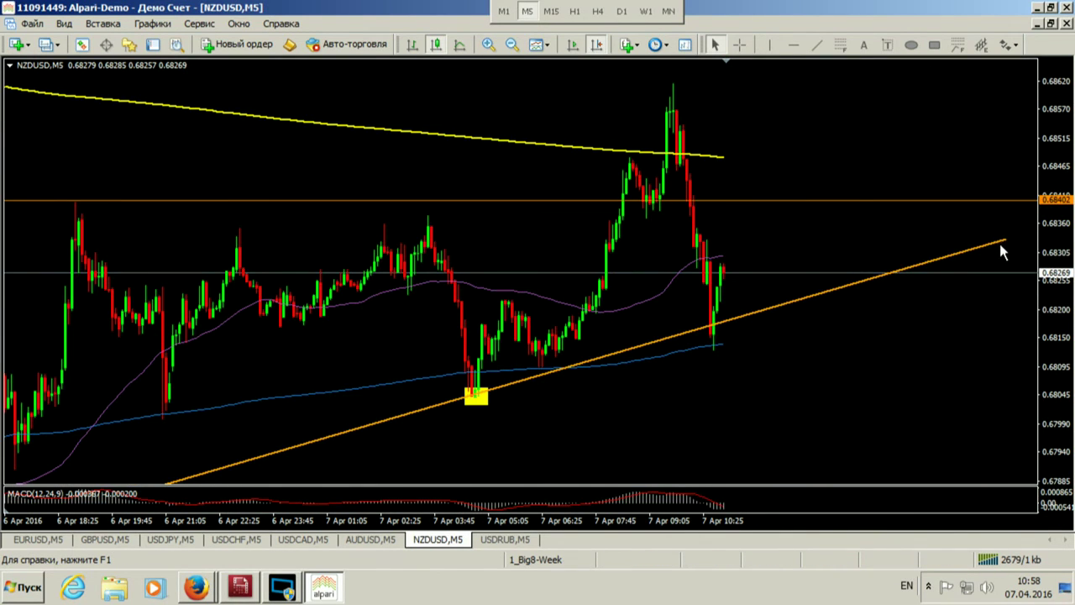
{"action": "left_click_drag", "start_coordinate": [1004, 239], "coordinate": [956, 253]}
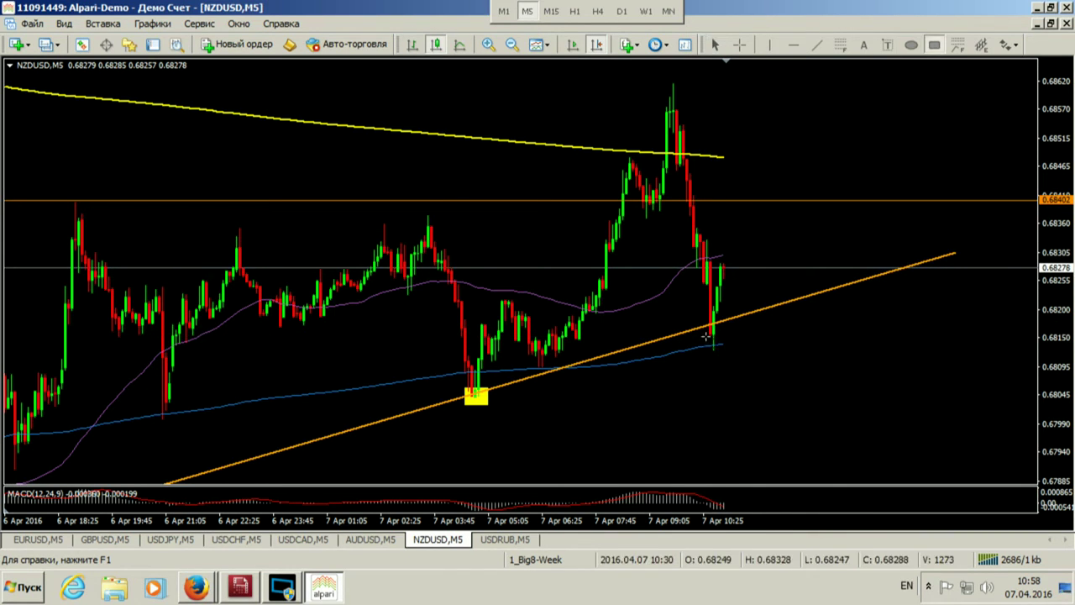
Step: Pivot the trendline to touch the latest low near 0.68150, then tile all charts
{"action": "middle_click", "coordinate": [718, 338]}
{"action": "left_click_drag", "start_coordinate": [715, 336], "coordinate": [706, 145]}
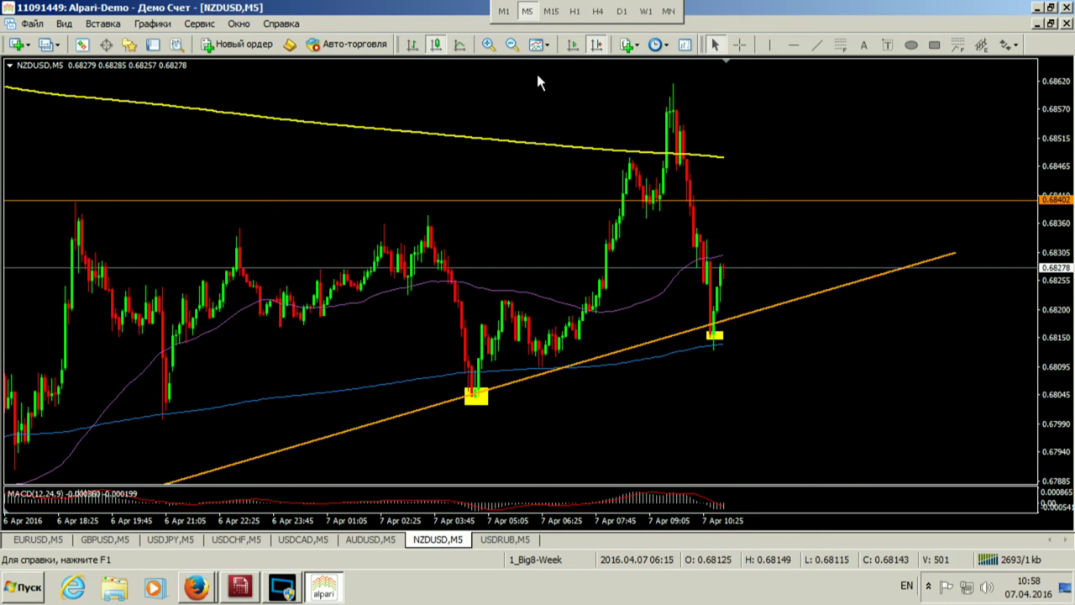
{"action": "left_click", "coordinate": [512, 45]}
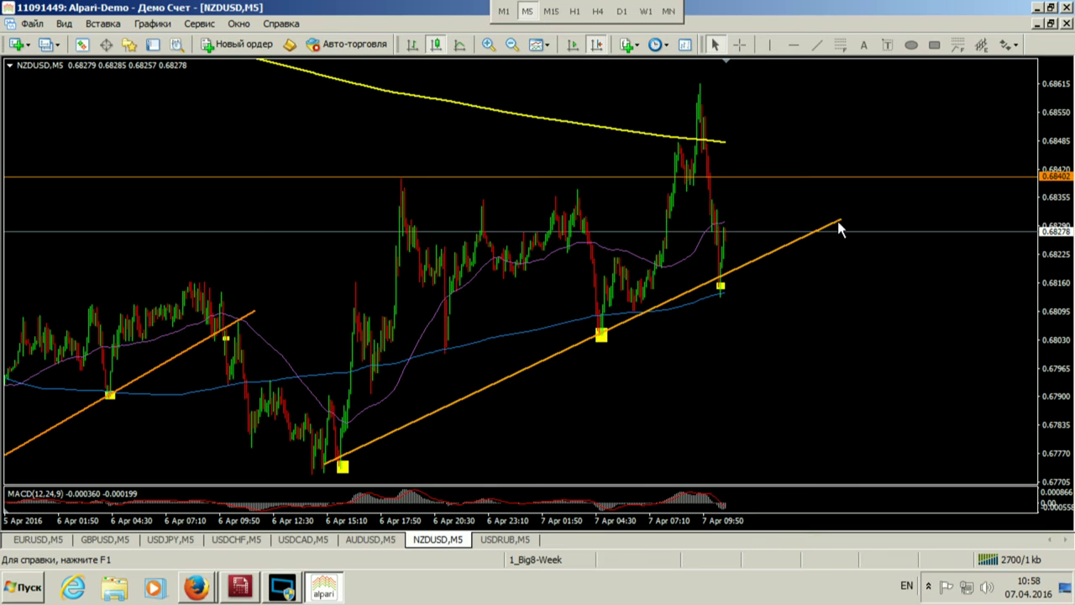
{"action": "left_click_drag", "start_coordinate": [839, 224], "coordinate": [858, 227]}
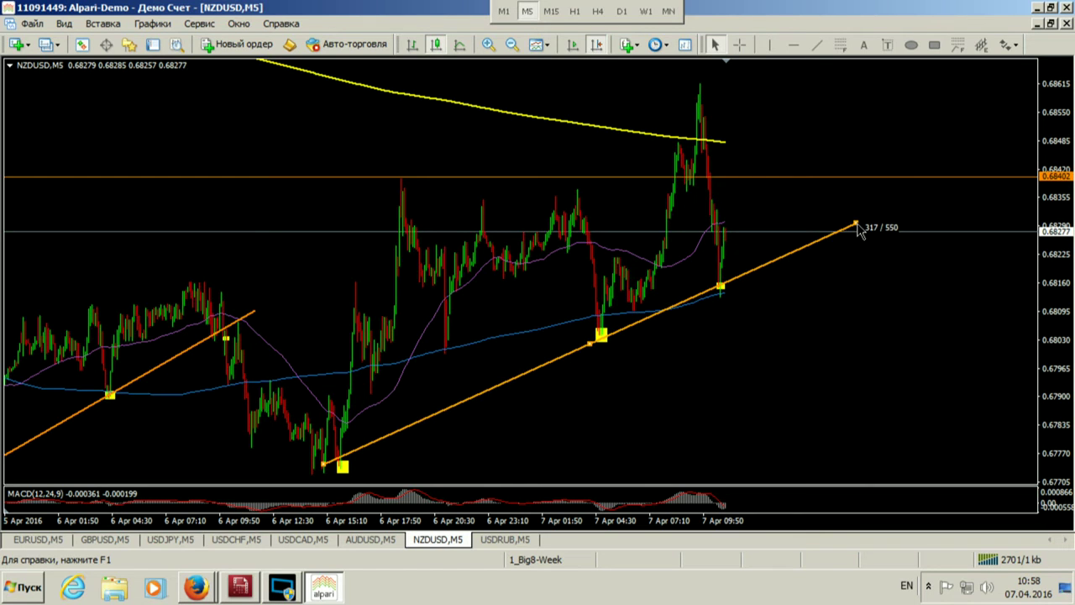
{"action": "key", "text": "plus"}
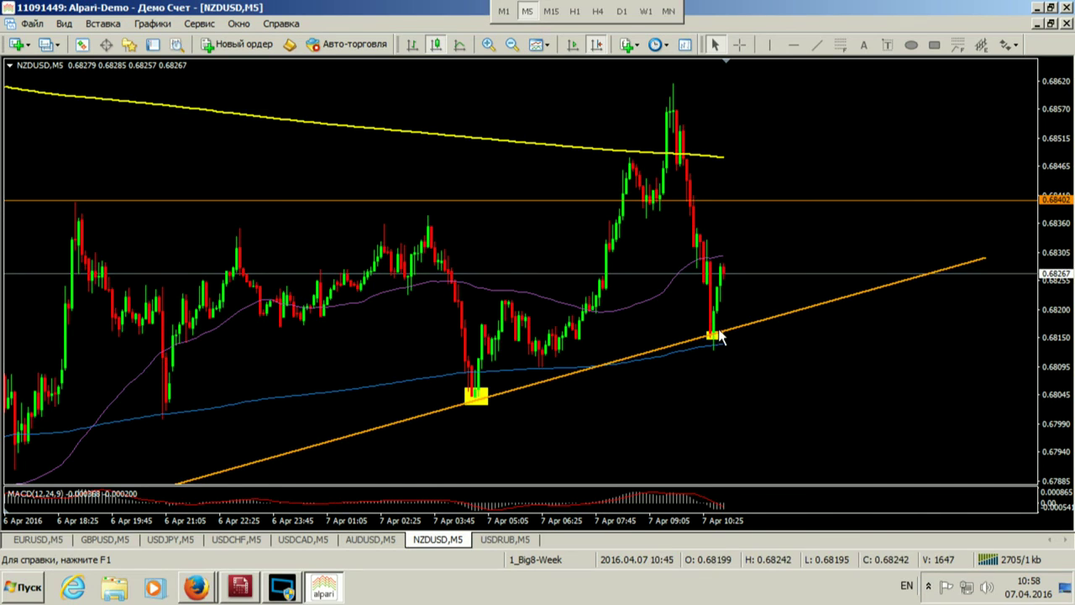
{"action": "key", "text": "ctrl+f"}
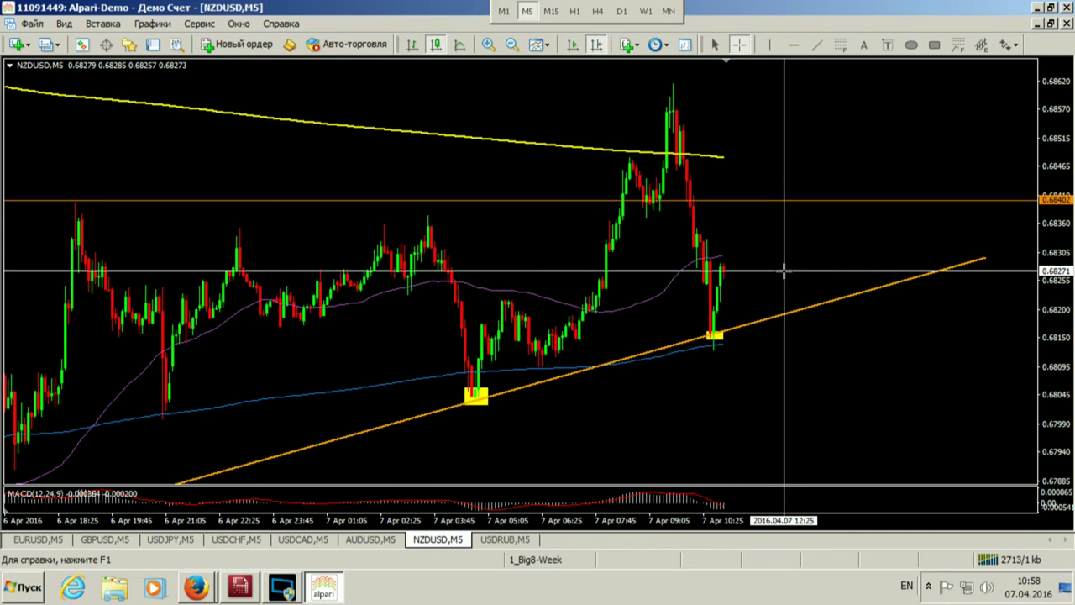
{"action": "key", "text": "Escape"}
{"action": "left_click_drag", "start_coordinate": [983, 258], "coordinate": [976, 250]}
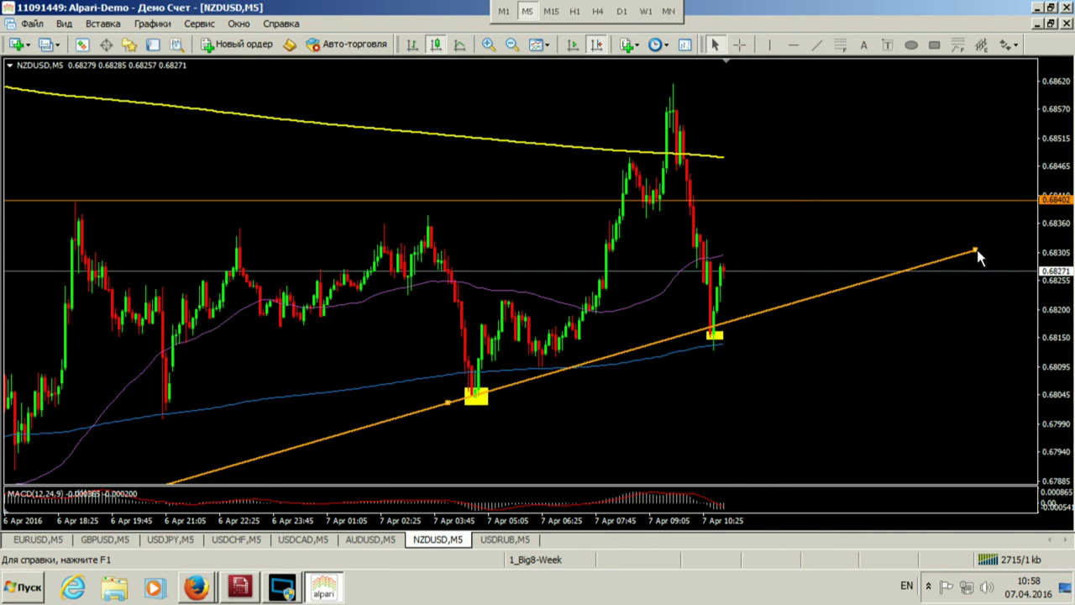
{"action": "key", "text": "ctrl+f"}
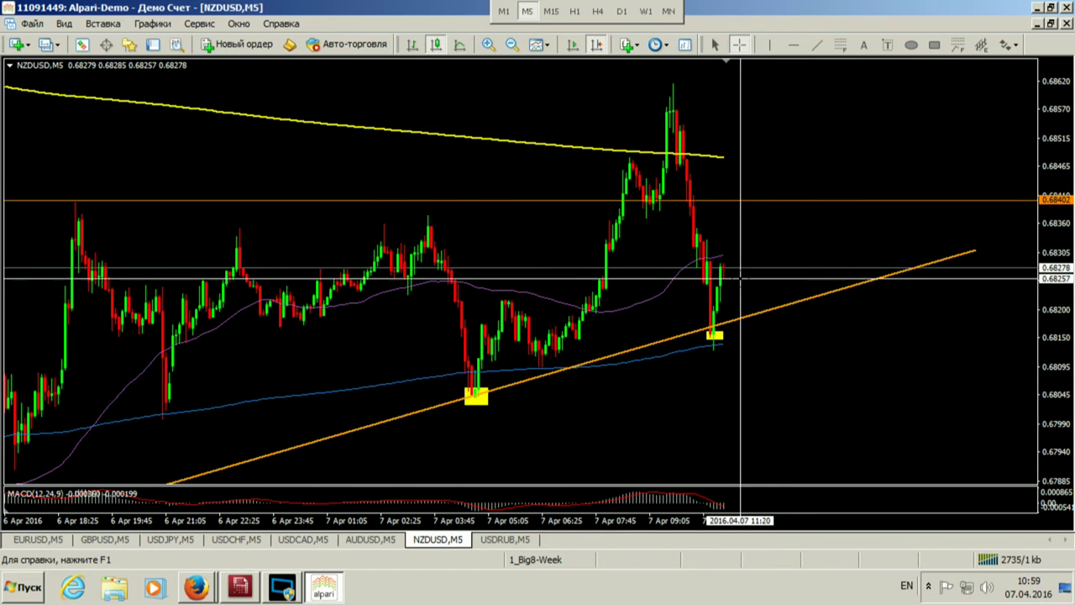
{"action": "key", "text": "Escape"}
{"action": "left_click", "coordinate": [1051, 23]}
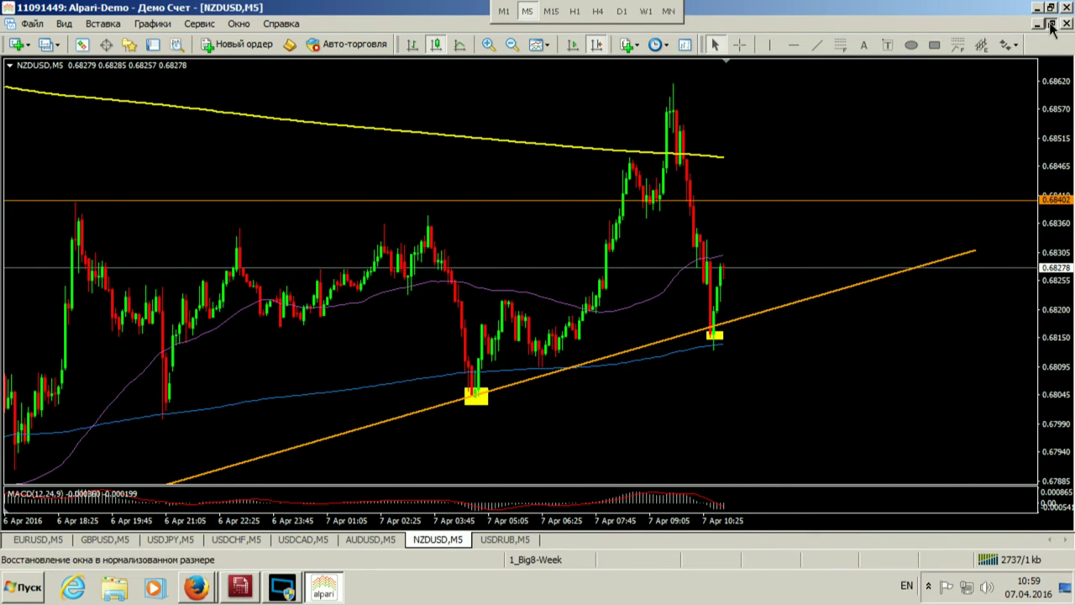
Step: Inspect USDRUB maximized and zoomed out to 29 Mar, then show EURUSD full-size
{"action": "double_click", "coordinate": [863, 316]}
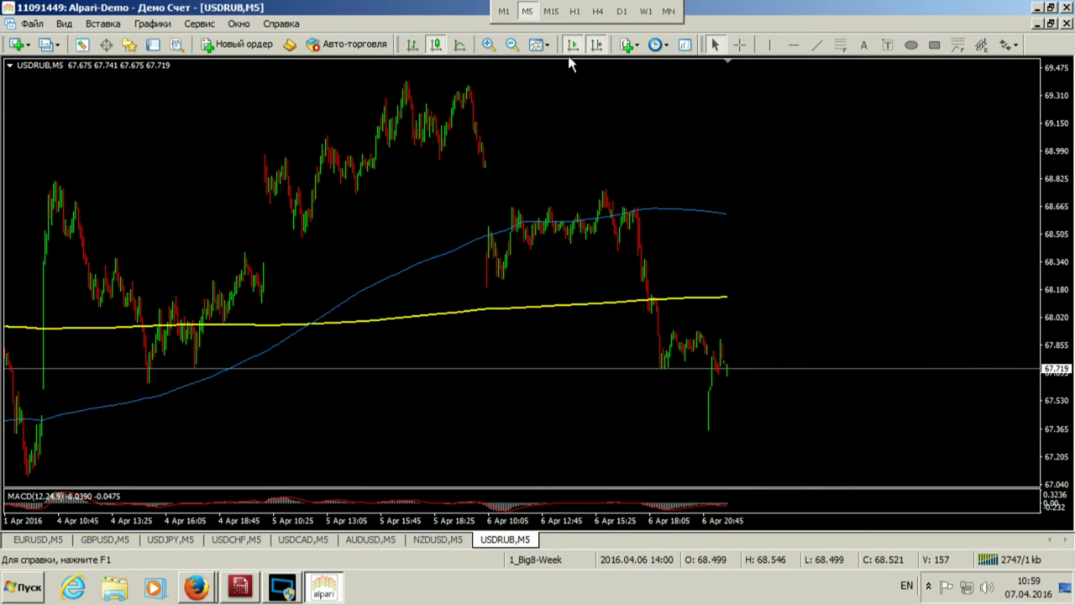
{"action": "left_click", "coordinate": [510, 45]}
{"action": "middle_click", "coordinate": [715, 247]}
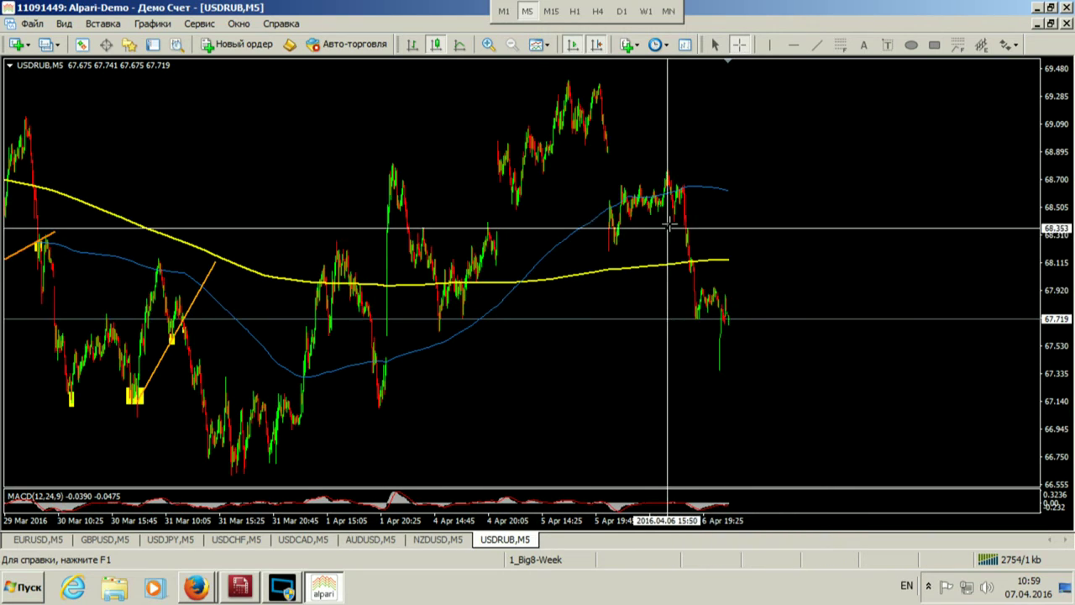
{"action": "middle_click", "coordinate": [718, 265]}
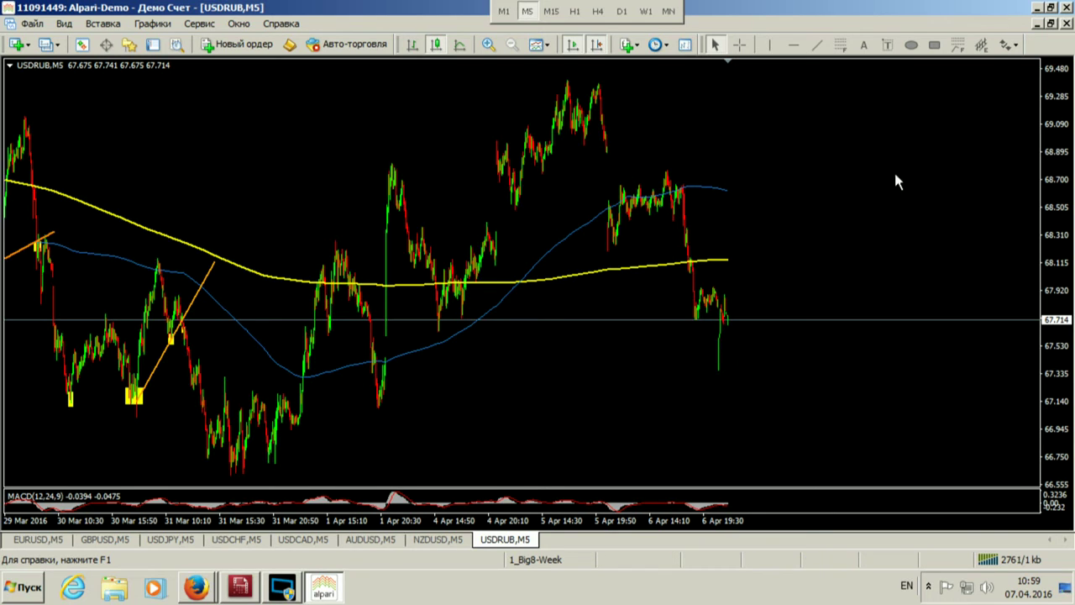
{"action": "left_click", "coordinate": [1051, 23]}
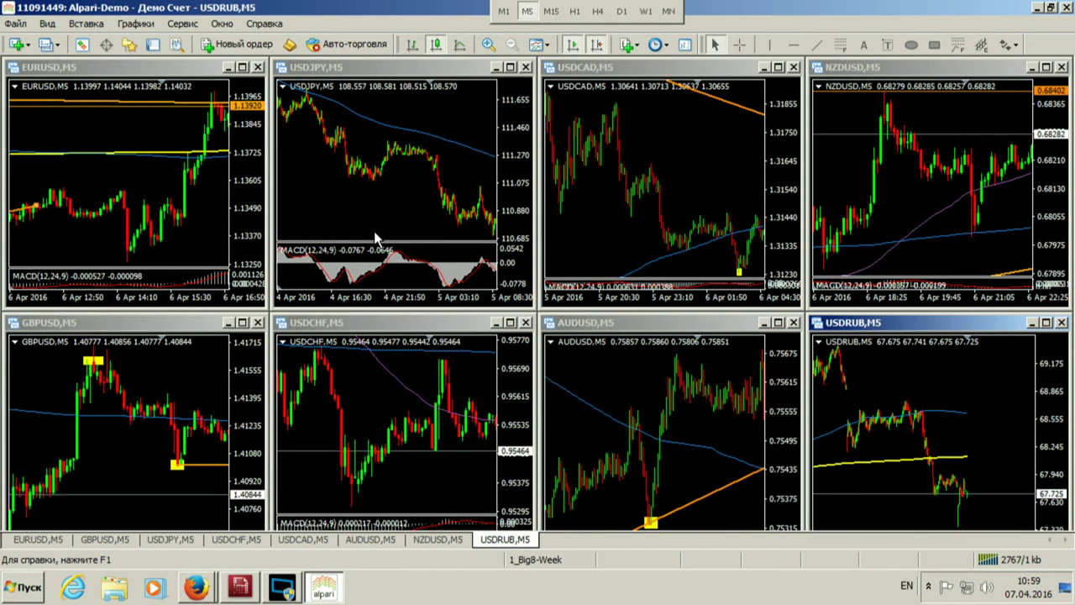
{"action": "left_click", "coordinate": [242, 68]}
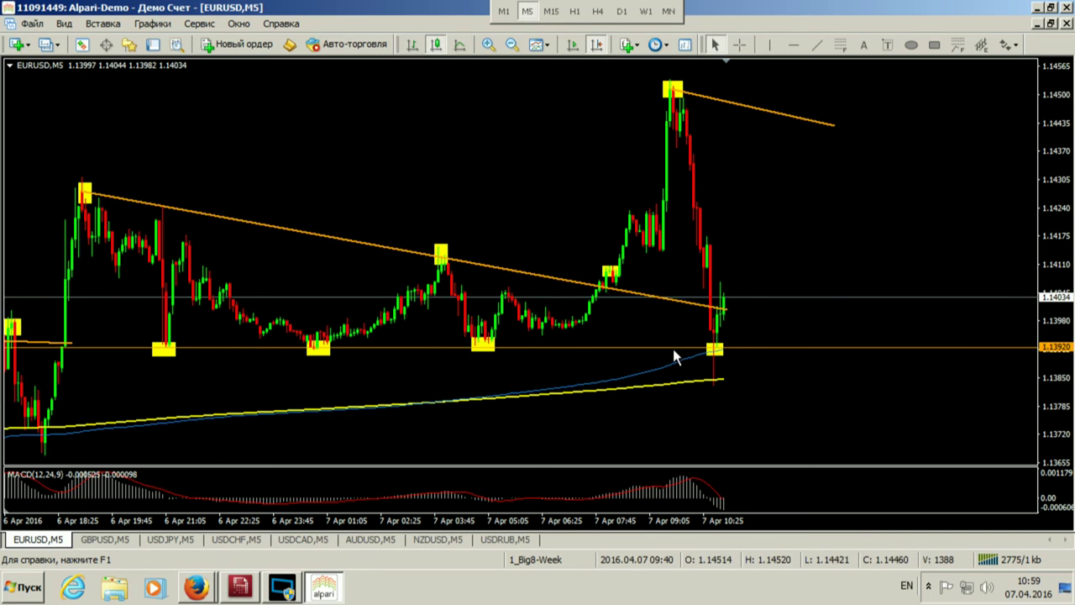
Step: Read prices with the crosshair, then put EURUSD and GBPUSD back into their tiles
{"action": "middle_click", "coordinate": [19, 336]}
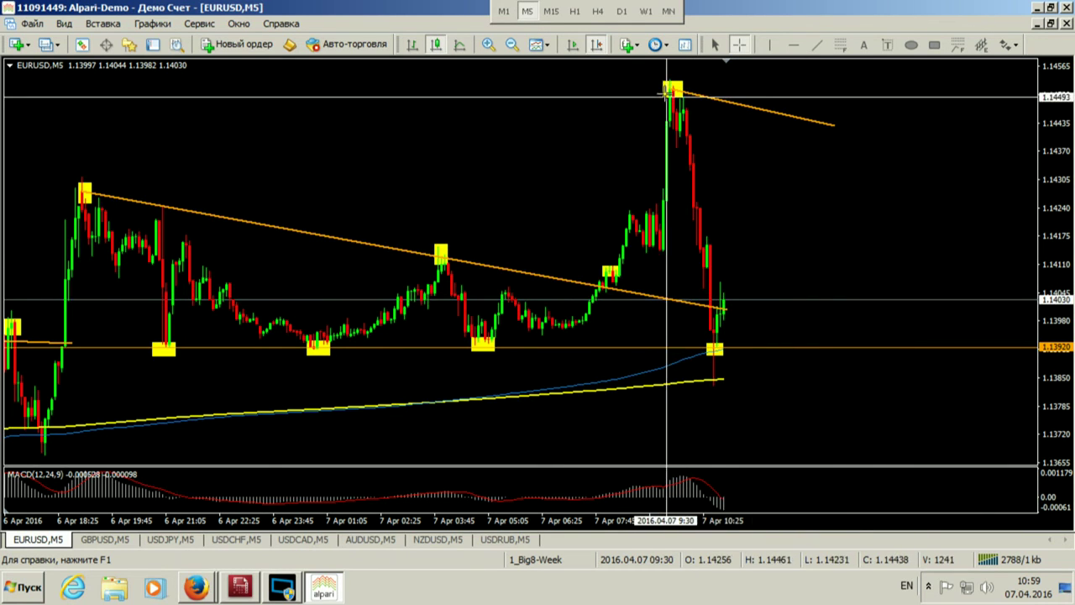
{"action": "left_click", "coordinate": [743, 168]}
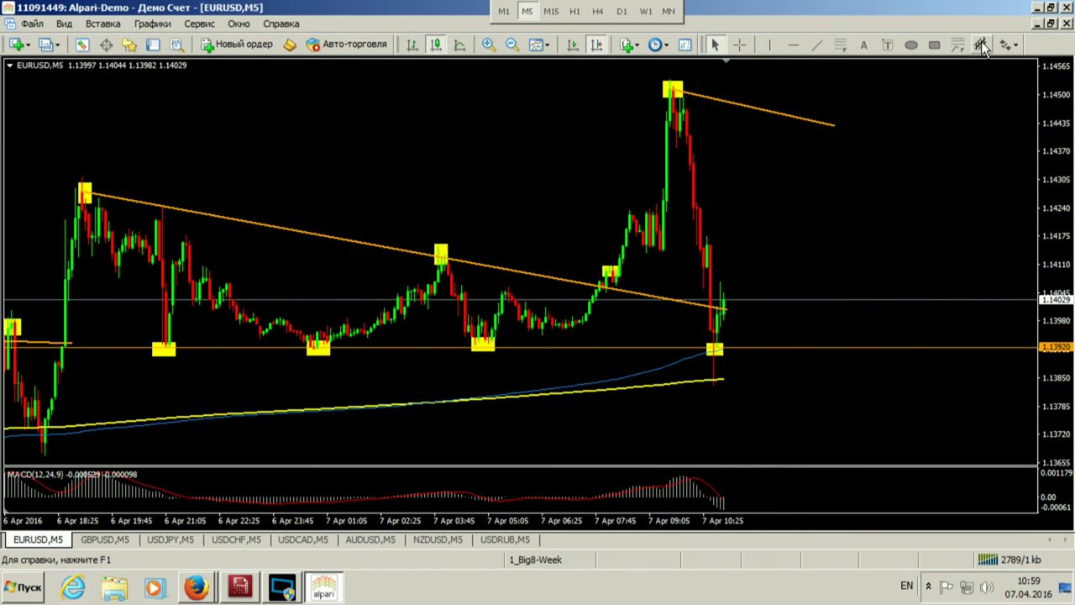
{"action": "left_click", "coordinate": [1050, 24]}
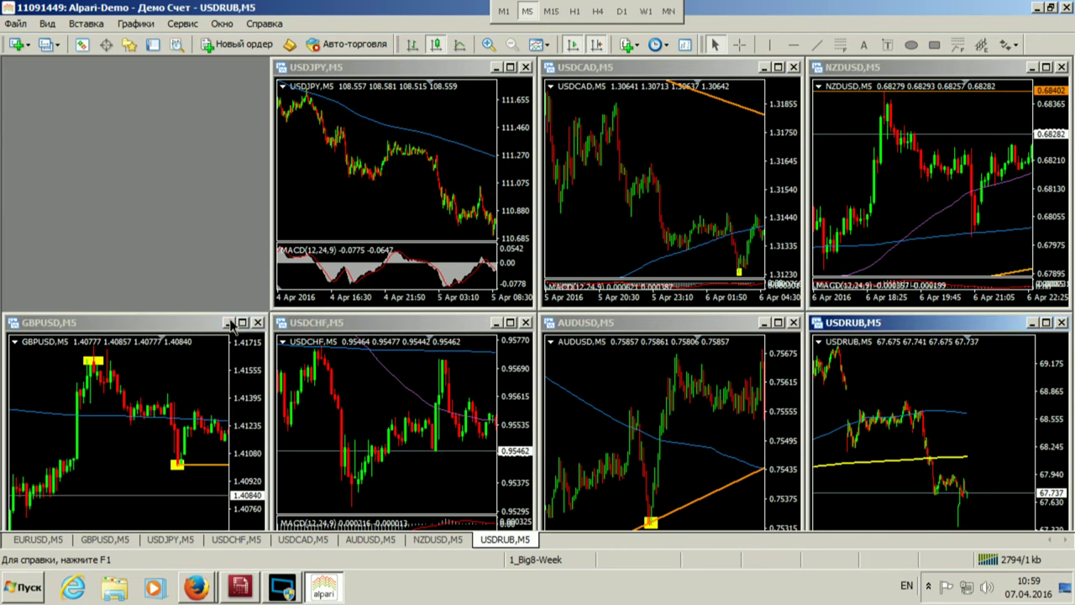
{"action": "left_click", "coordinate": [230, 321]}
{"action": "left_click", "coordinate": [98, 524]}
{"action": "left_click", "coordinate": [98, 524]}
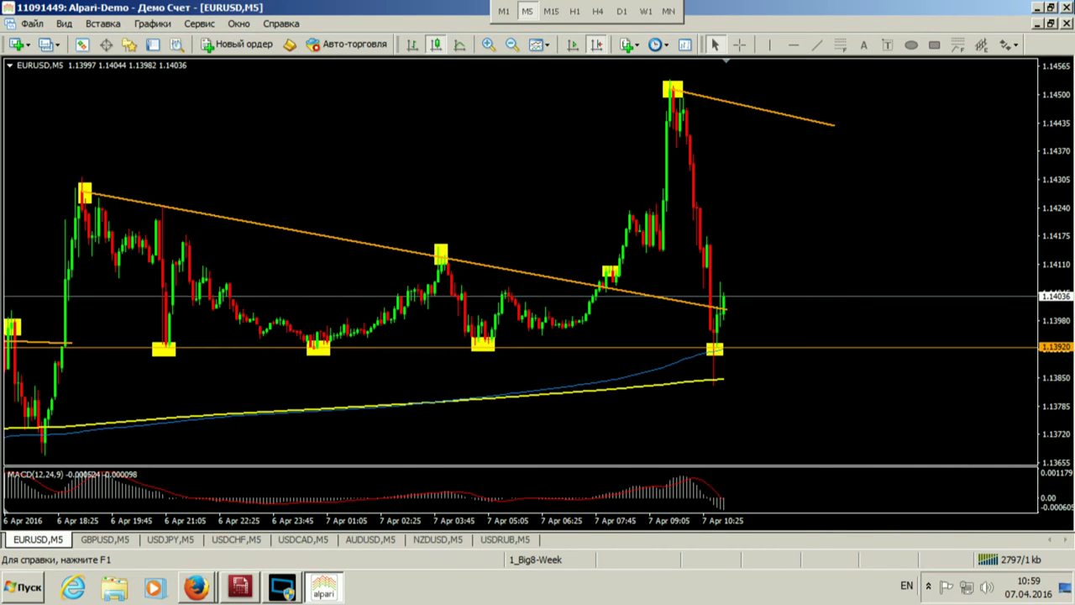
{"action": "left_click", "coordinate": [1051, 24]}
{"action": "left_click", "coordinate": [177, 520]}
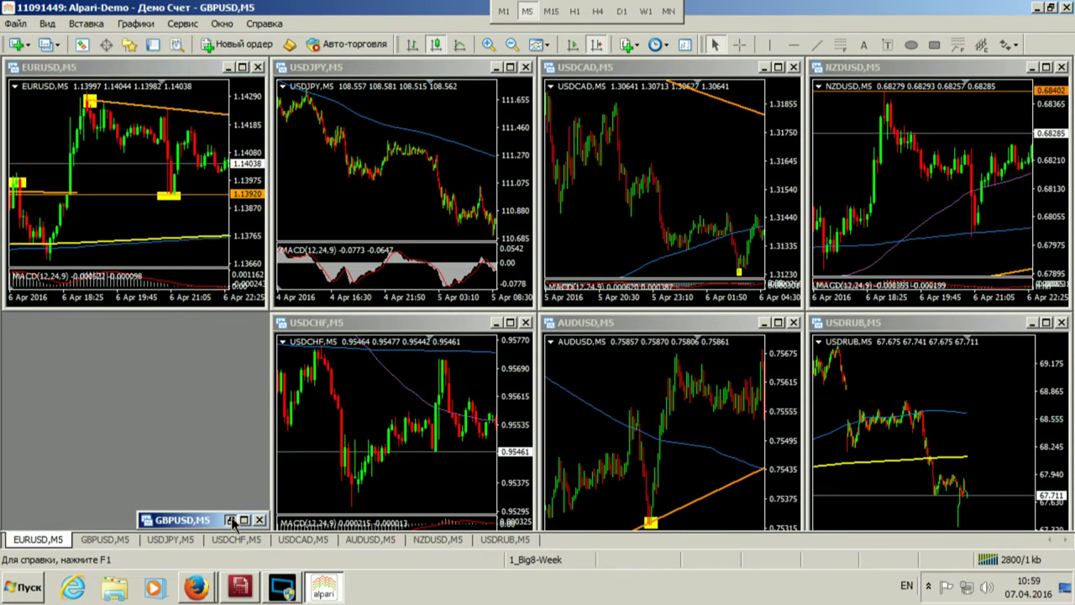
{"action": "left_click", "coordinate": [232, 521]}
Step: Measure GBPUSD's full-size drop from the yellow marker to the low, then re-tile the charts
{"action": "left_click", "coordinate": [242, 323]}
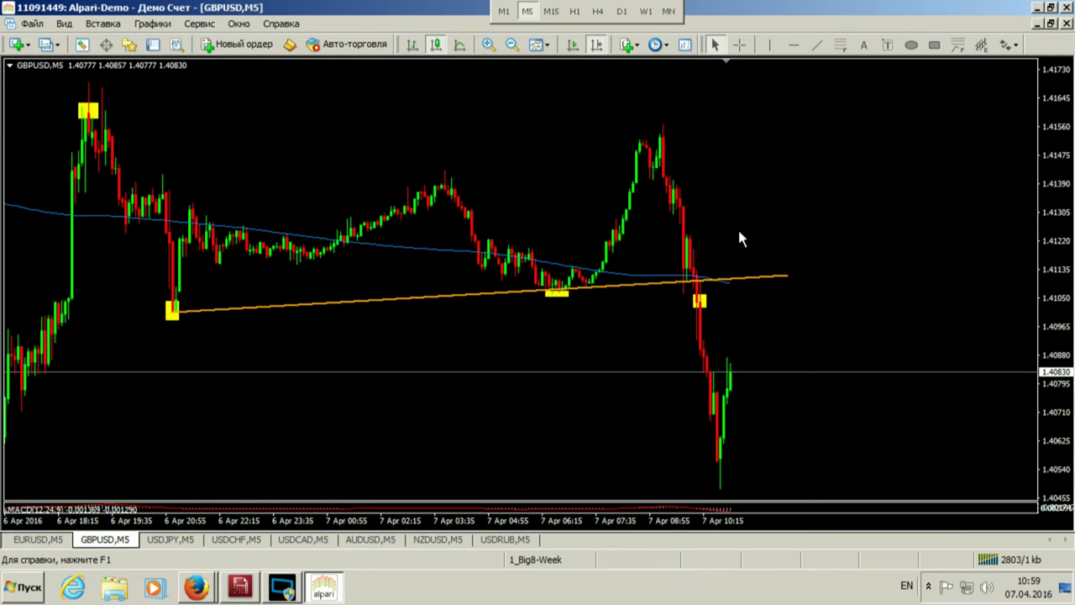
{"action": "middle_click", "coordinate": [732, 308]}
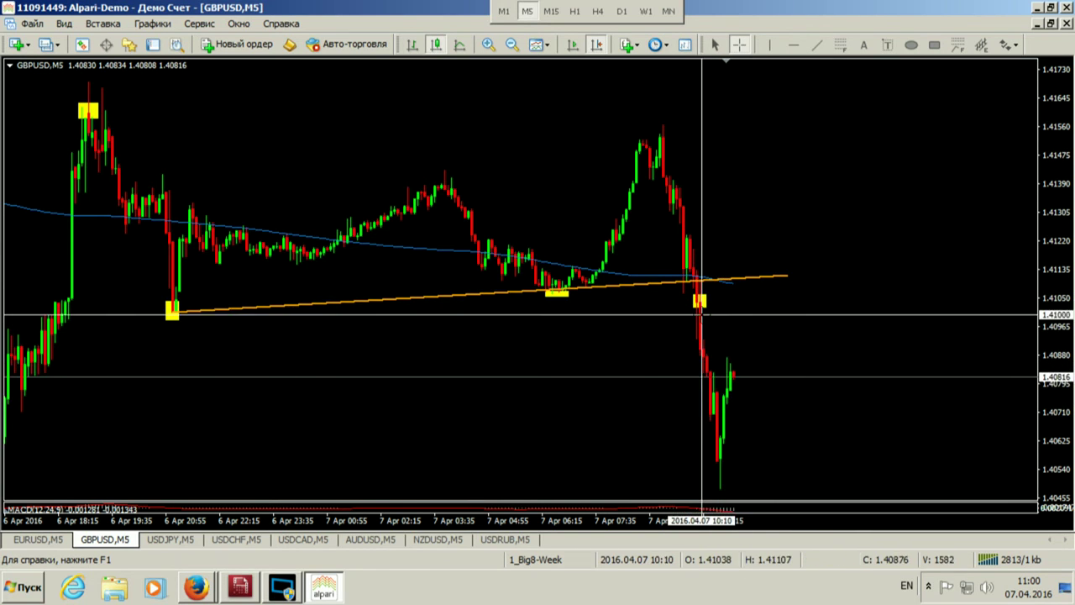
{"action": "mouse_move", "coordinate": [696, 303]}
{"action": "left_mouse_down"}
{"action": "mouse_move", "coordinate": [738, 436]}
{"action": "mouse_move", "coordinate": [721, 466]}
{"action": "mouse_move", "coordinate": [729, 369]}
{"action": "left_mouse_up"}
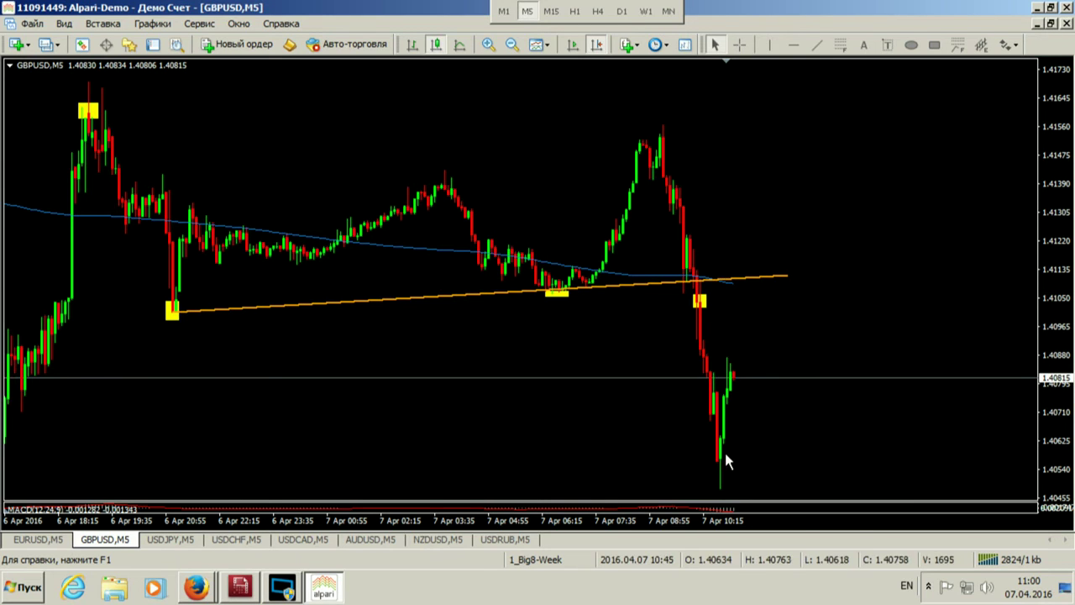
{"action": "left_click", "coordinate": [1050, 23]}
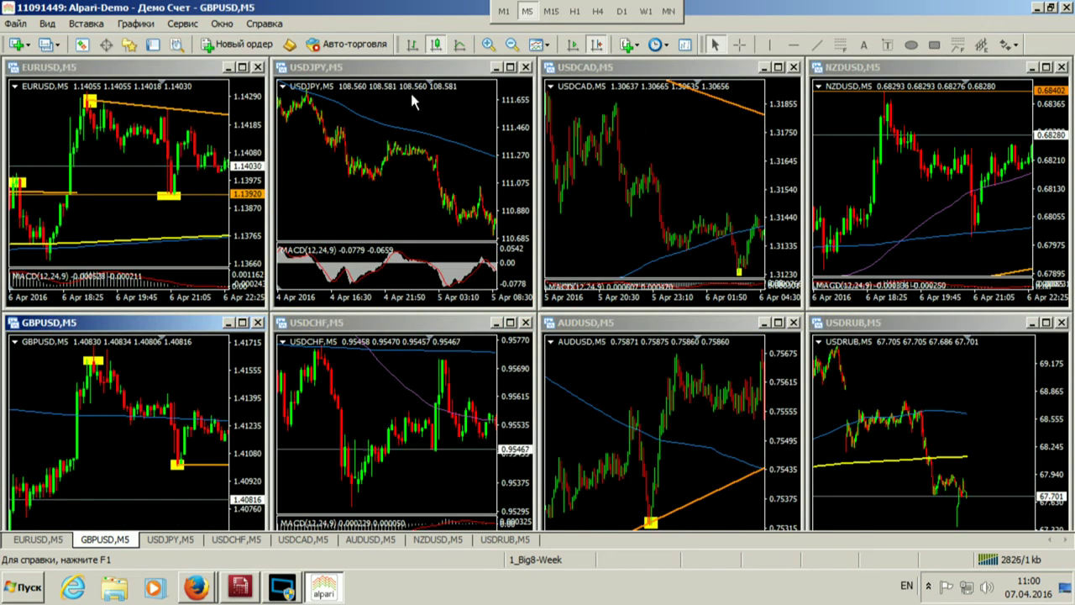
Step: On maximized, auto-scrolled, zoomed-in USDJPY, box the latest low near 108.57 in yellow
{"action": "double_click", "coordinate": [407, 69]}
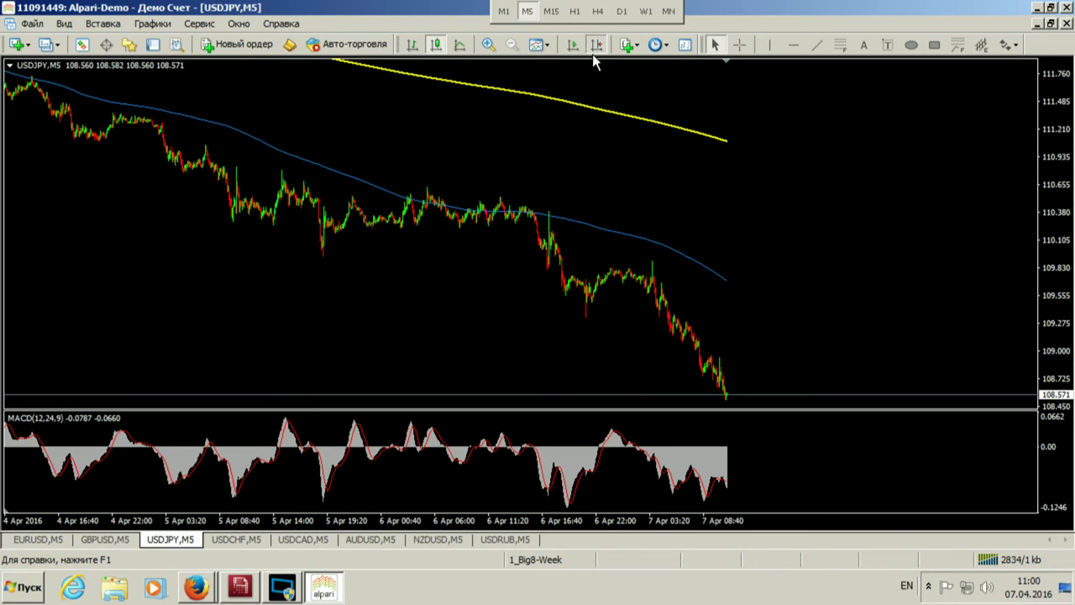
{"action": "left_click", "coordinate": [565, 46]}
{"action": "left_click", "coordinate": [489, 44]}
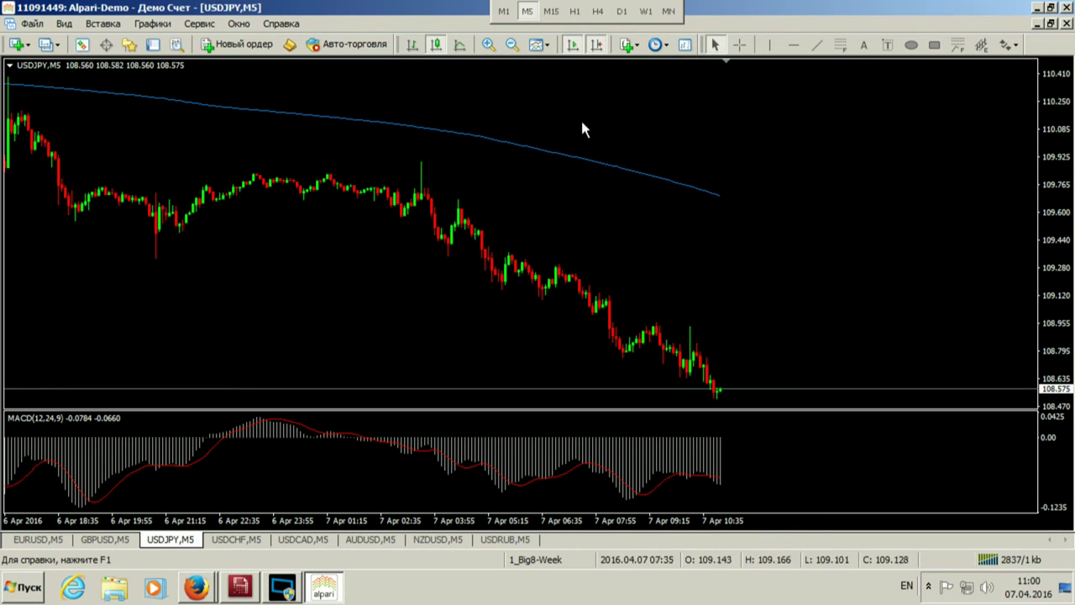
{"action": "left_click", "coordinate": [934, 45]}
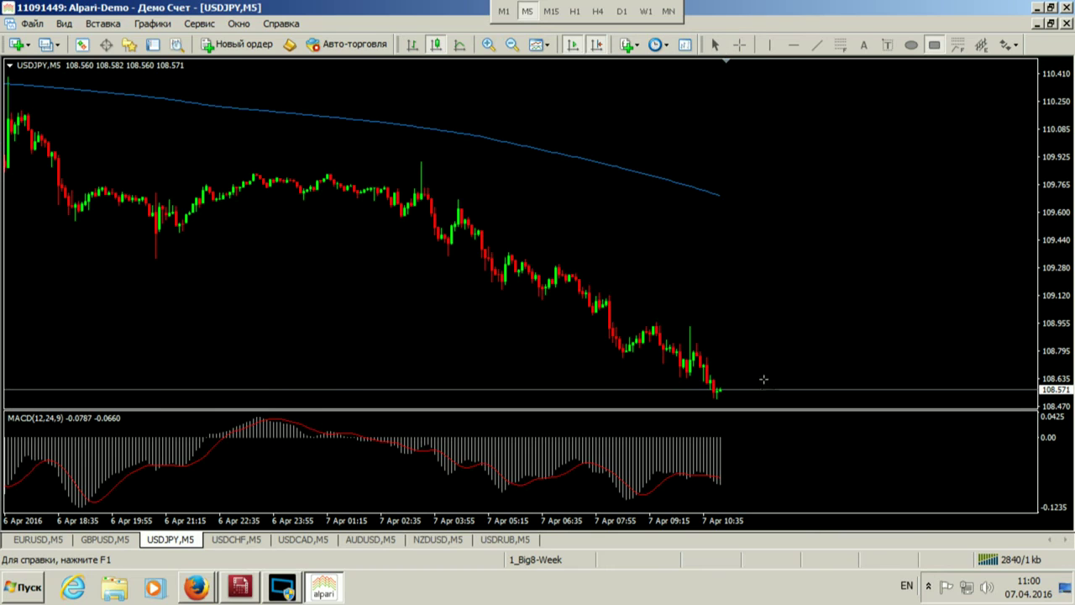
{"action": "left_click_drag", "start_coordinate": [707, 387], "coordinate": [722, 397]}
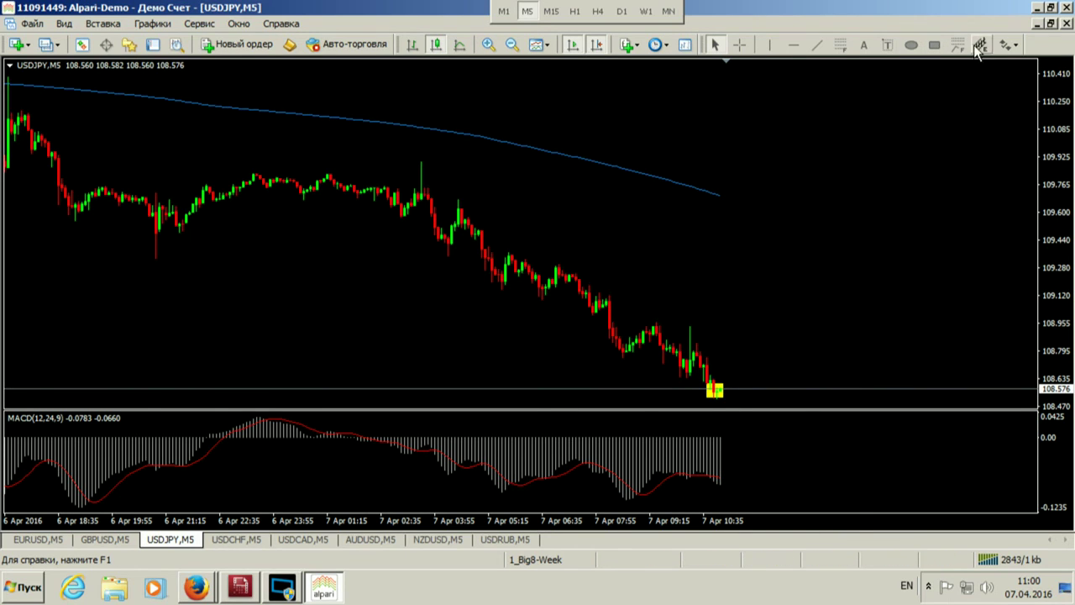
{"action": "left_click", "coordinate": [1051, 24]}
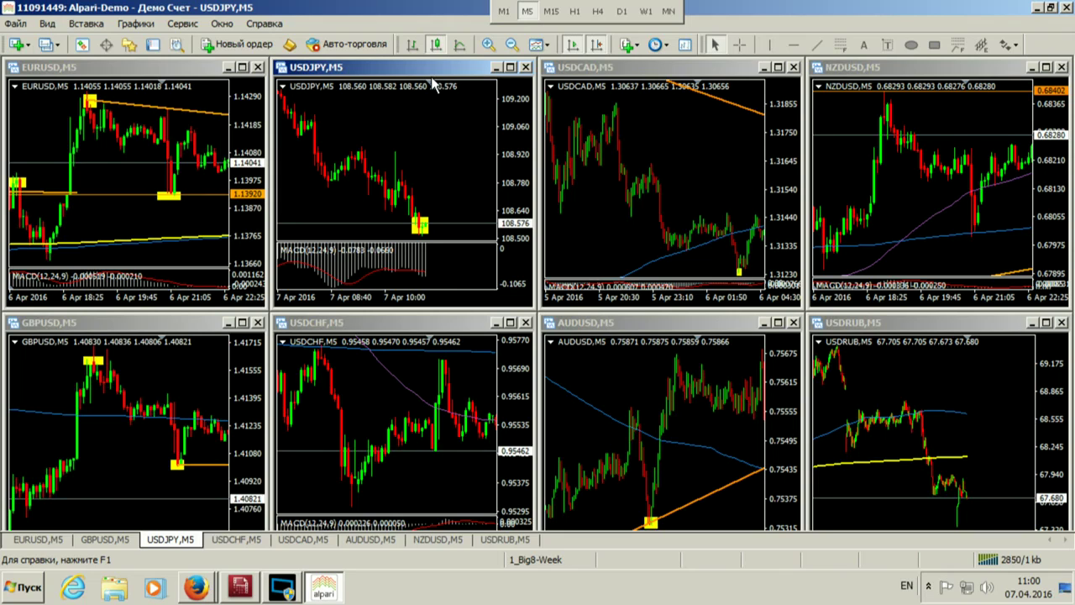
Step: Drag the MACD dividers down on USDJPY and EURUSD to enlarge their price panes, then switch to Firefox
{"action": "left_click_drag", "start_coordinate": [455, 244], "coordinate": [454, 278]}
{"action": "left_click_drag", "start_coordinate": [213, 268], "coordinate": [212, 287]}
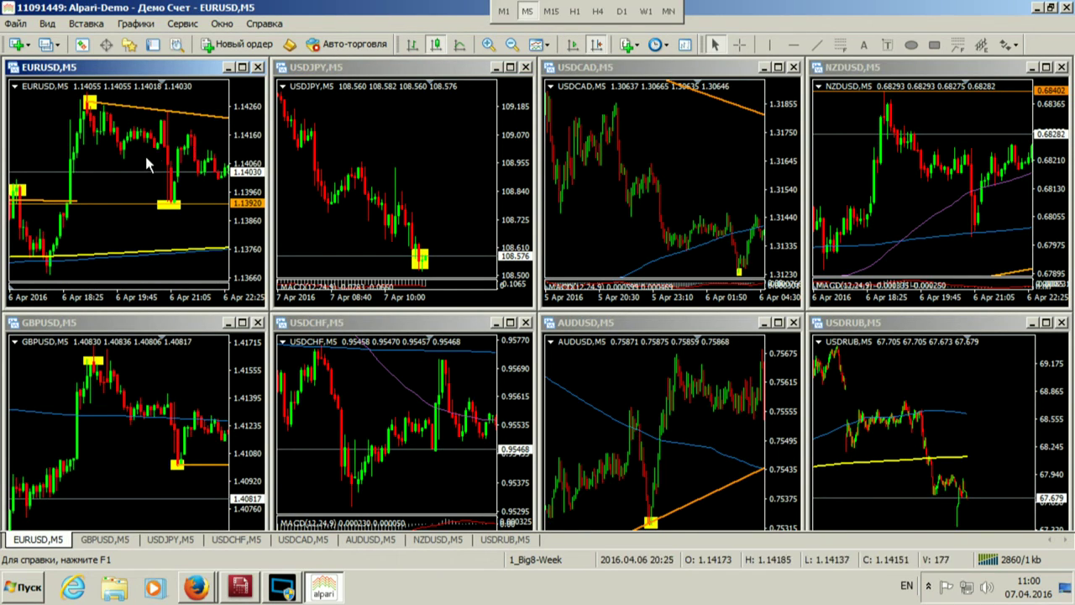
{"action": "left_click", "coordinate": [361, 161]}
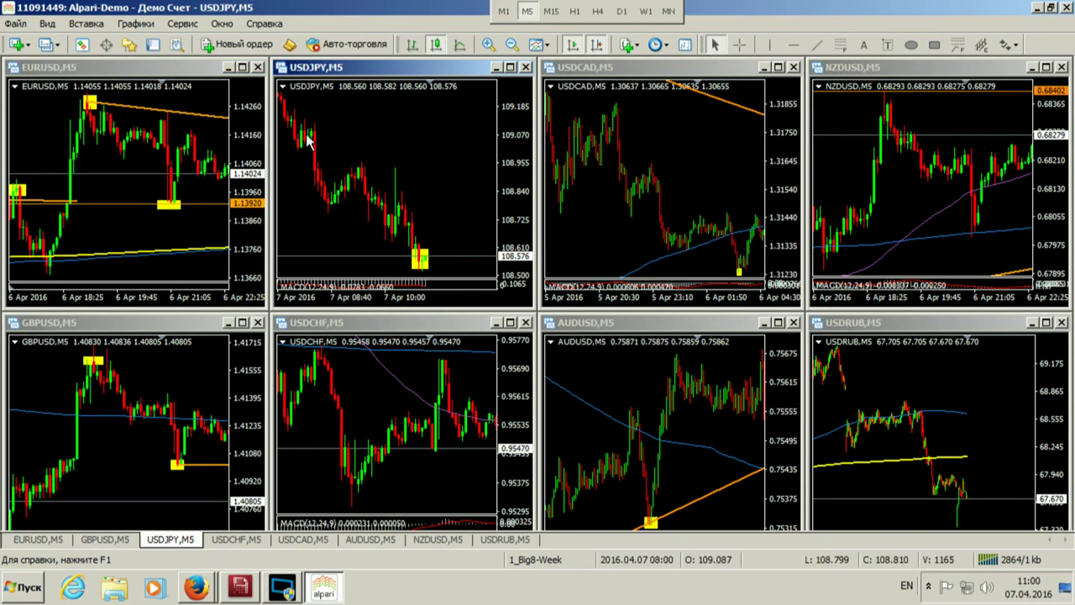
{"action": "left_click", "coordinate": [211, 103]}
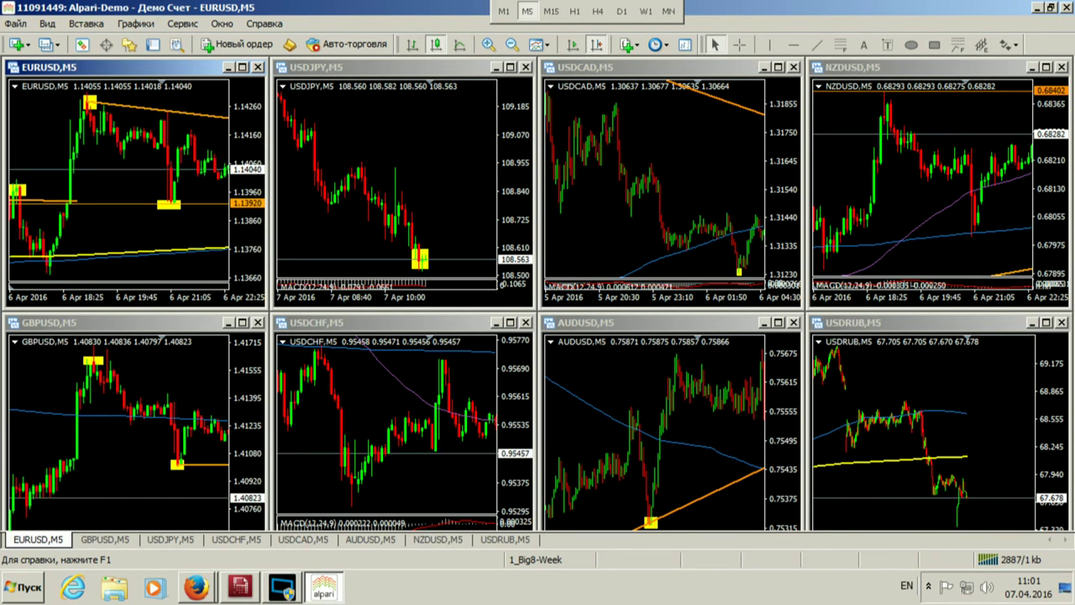
{"action": "left_click", "coordinate": [195, 587]}
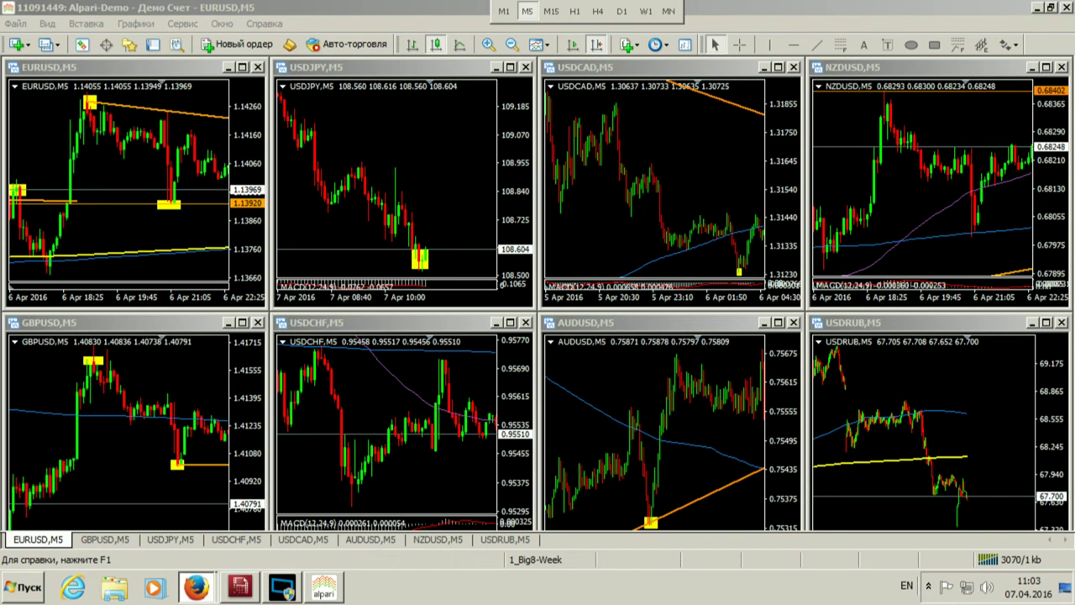
Step: Load the 2_Crosses-Week profile, switch the maximized GBPJPY chart to H1, and re-tile
{"action": "left_click", "coordinate": [47, 43]}
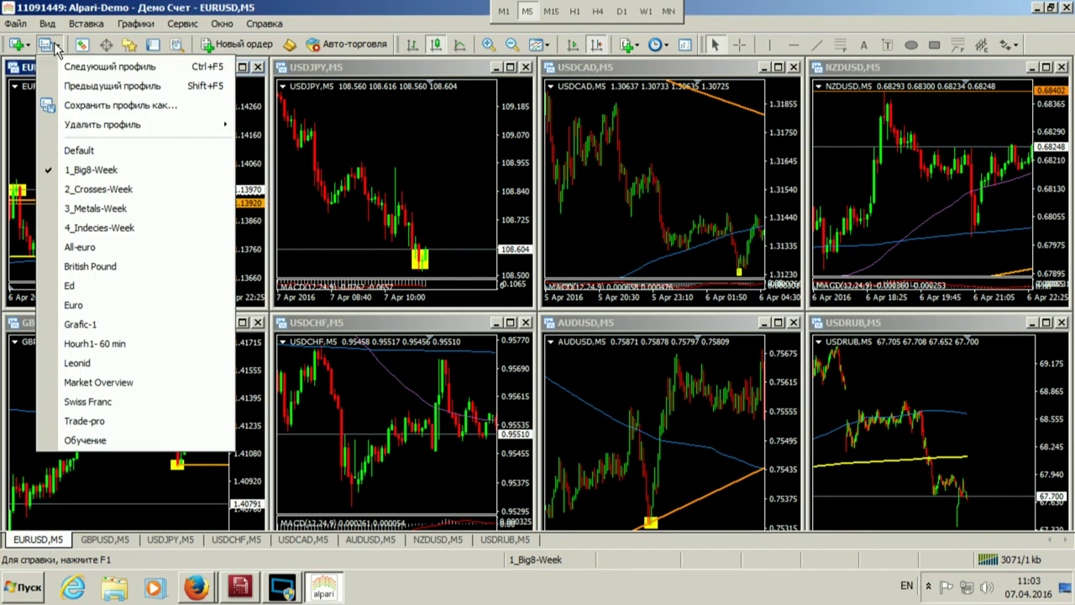
{"action": "left_click", "coordinate": [130, 190]}
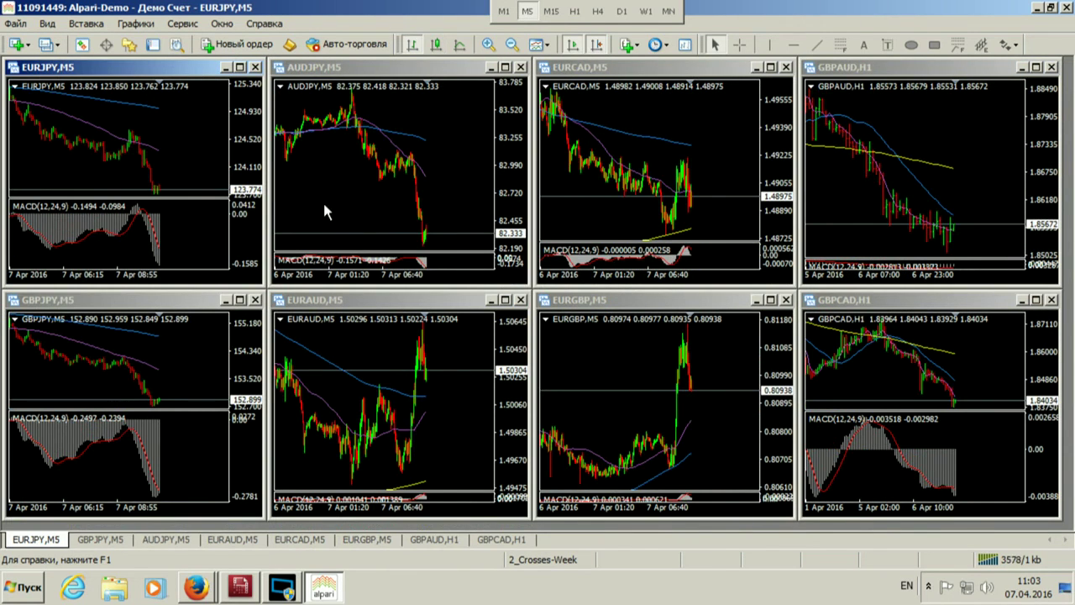
{"action": "left_click", "coordinate": [187, 411]}
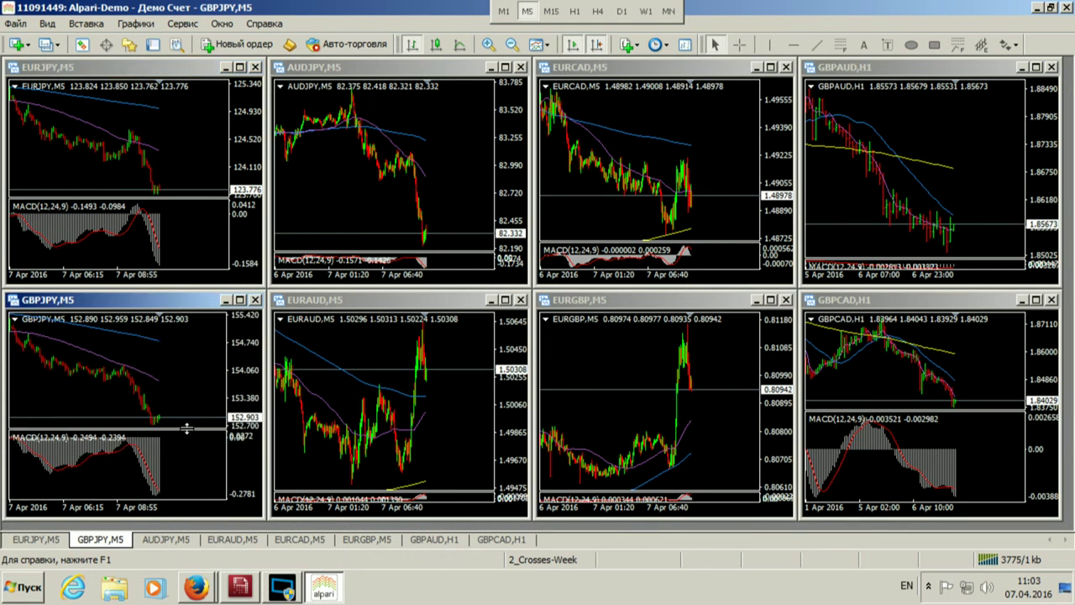
{"action": "left_click", "coordinate": [239, 300]}
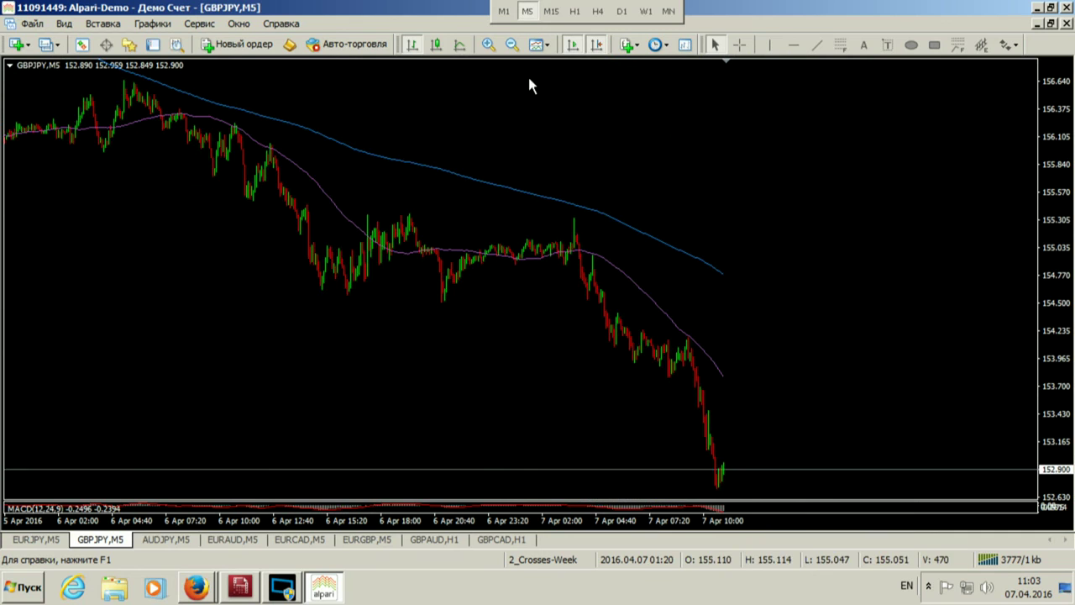
{"action": "left_click", "coordinate": [511, 43]}
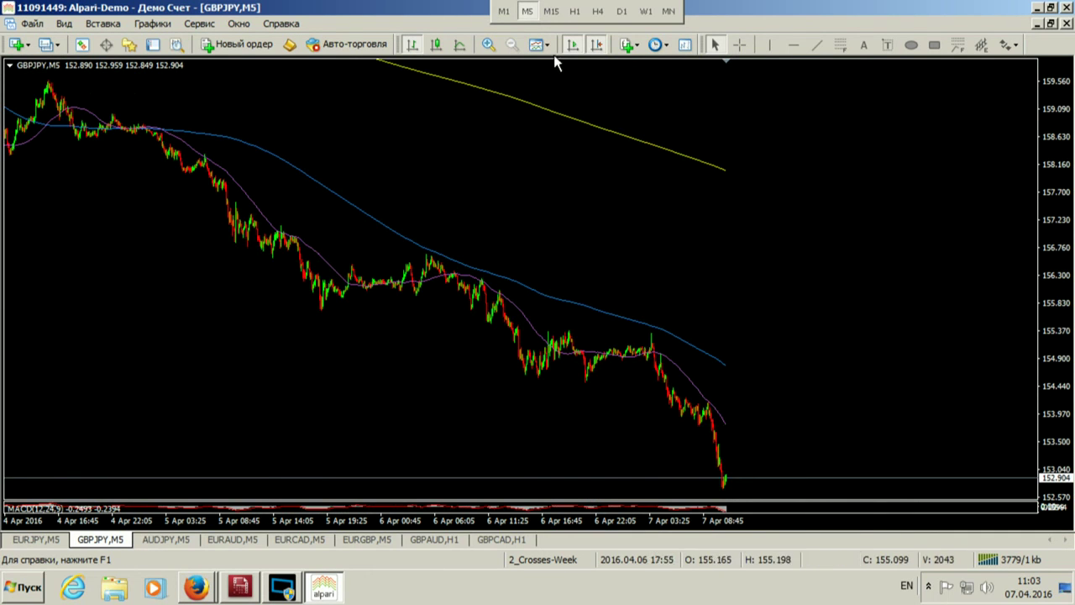
{"action": "left_click", "coordinate": [575, 12]}
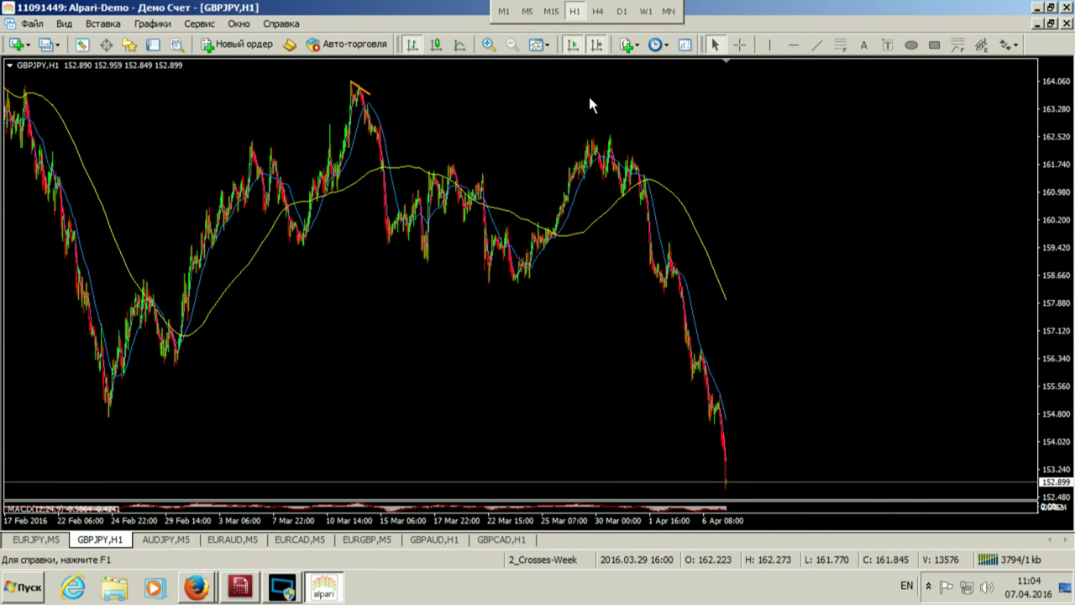
{"action": "left_click", "coordinate": [489, 45]}
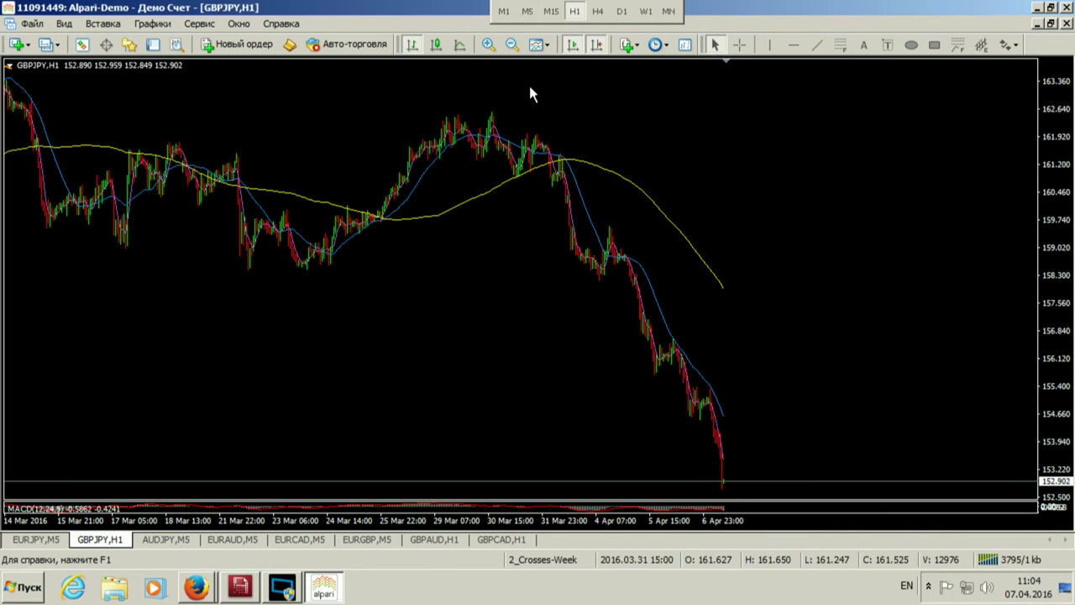
{"action": "left_click", "coordinate": [1050, 24]}
{"action": "left_click", "coordinate": [46, 44]}
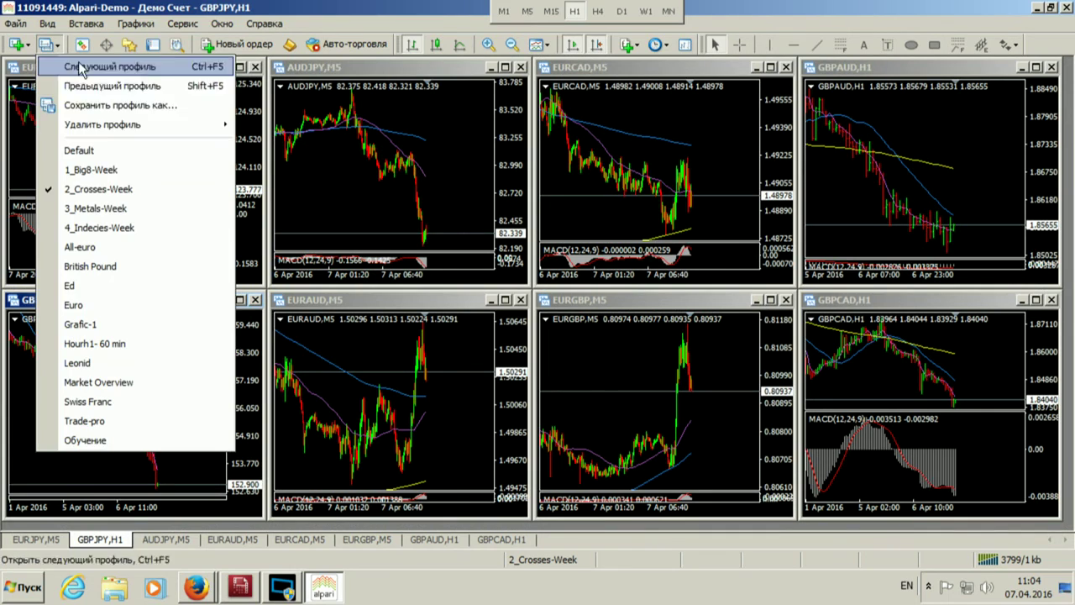
Step: Load 1_Big8-Week, switch USDJPY to H1 and measure its drop with the crosshair
{"action": "left_click", "coordinate": [79, 171]}
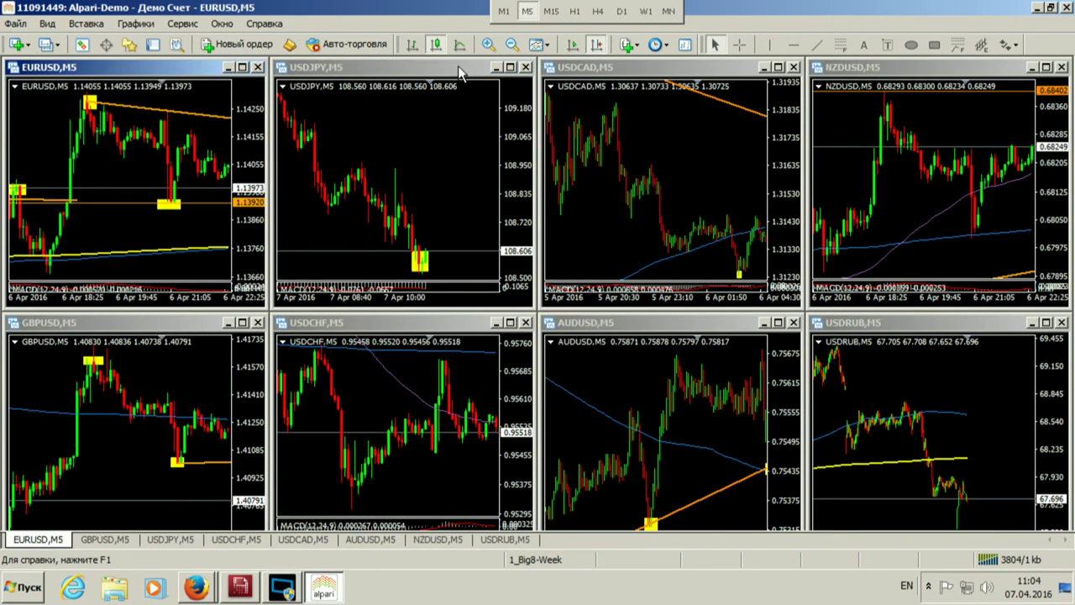
{"action": "double_click", "coordinate": [458, 67]}
{"action": "left_click", "coordinate": [512, 45]}
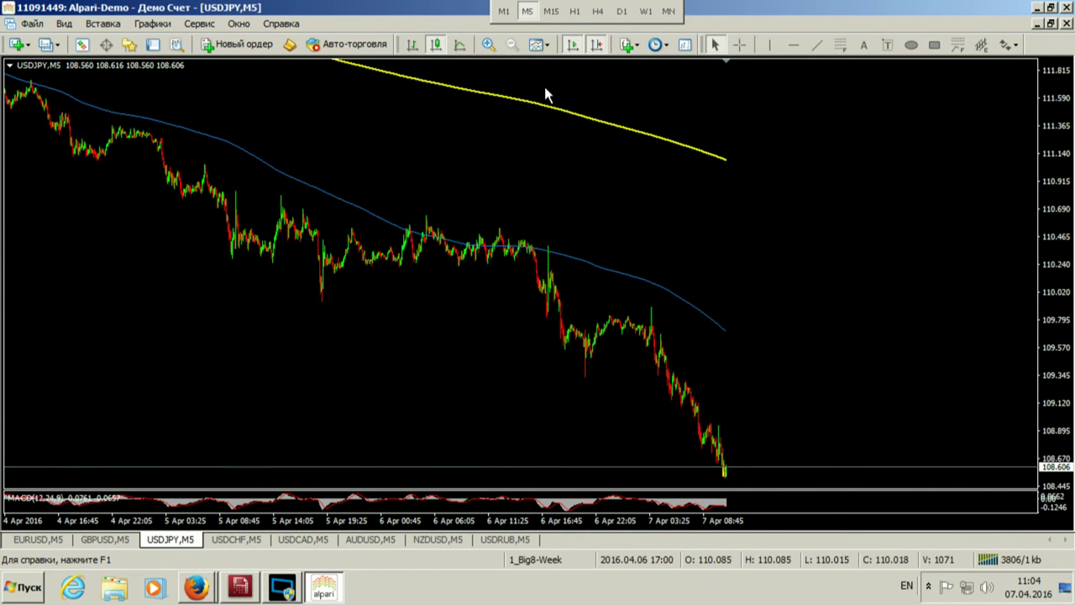
{"action": "left_click", "coordinate": [575, 11]}
{"action": "middle_click", "coordinate": [638, 227]}
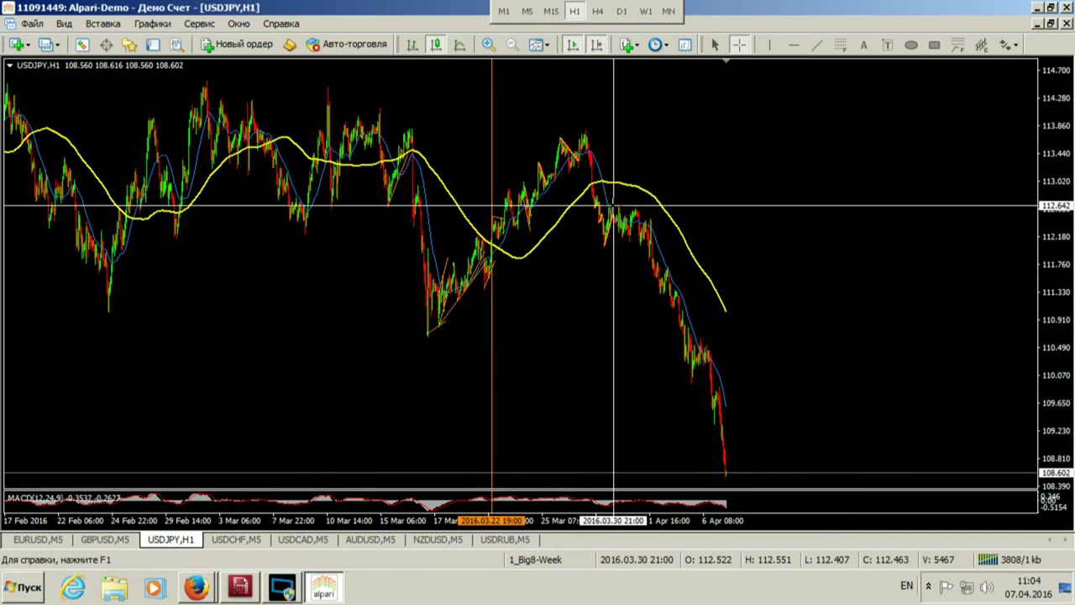
{"action": "left_click_drag", "start_coordinate": [595, 192], "coordinate": [727, 473]}
{"action": "left_click", "coordinate": [1051, 24]}
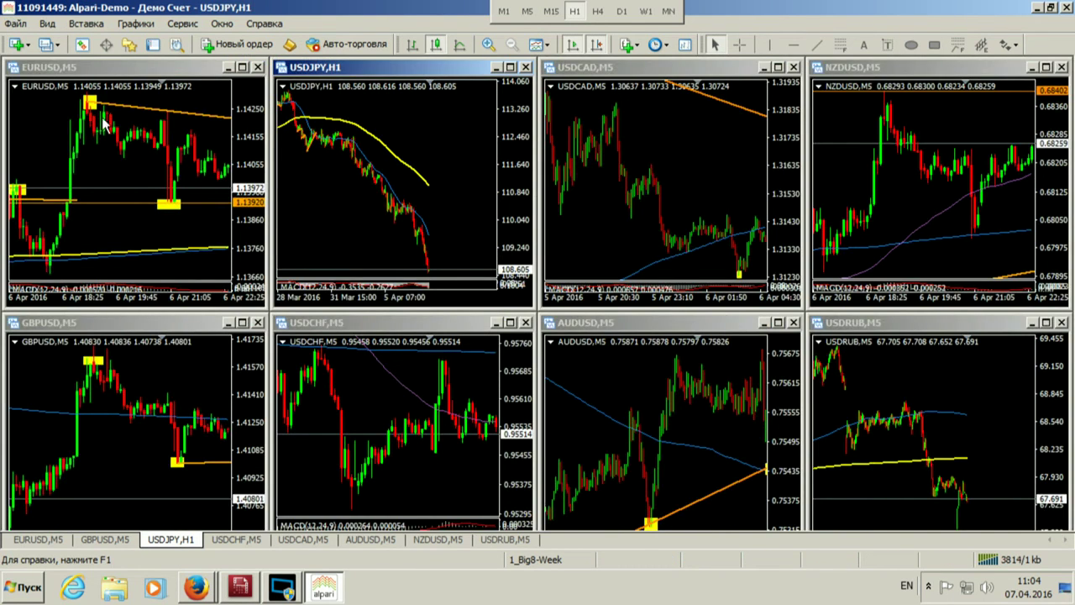
{"action": "left_click", "coordinate": [48, 43]}
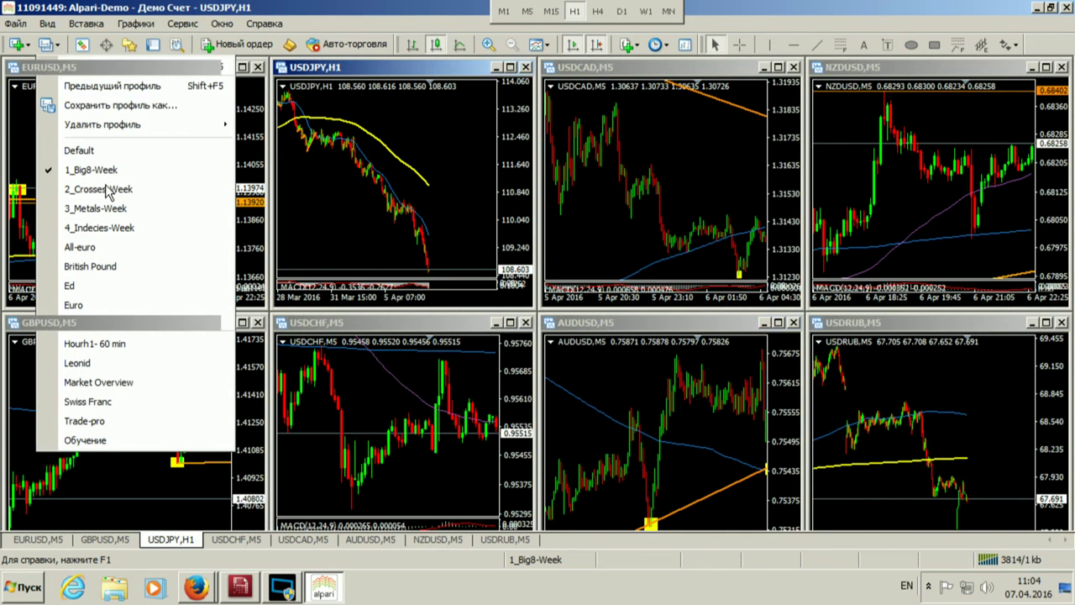
Step: Load 2_Crosses-Week and measure GBPJPY's hourly fall from the 1 Apr high
{"action": "left_click", "coordinate": [99, 189]}
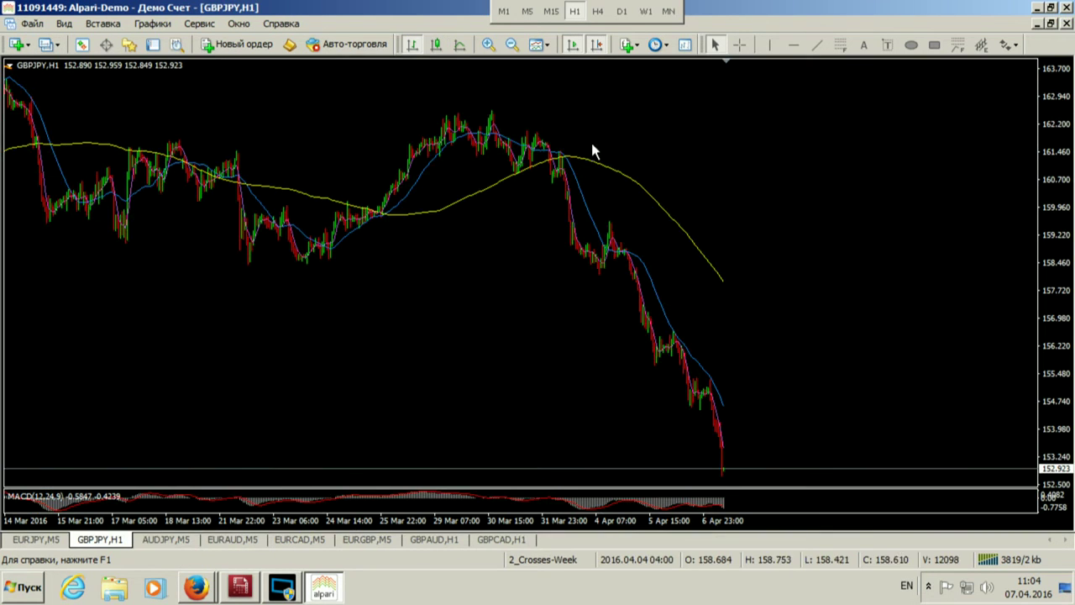
{"action": "middle_click", "coordinate": [564, 141]}
{"action": "left_click_drag", "start_coordinate": [561, 160], "coordinate": [722, 468]}
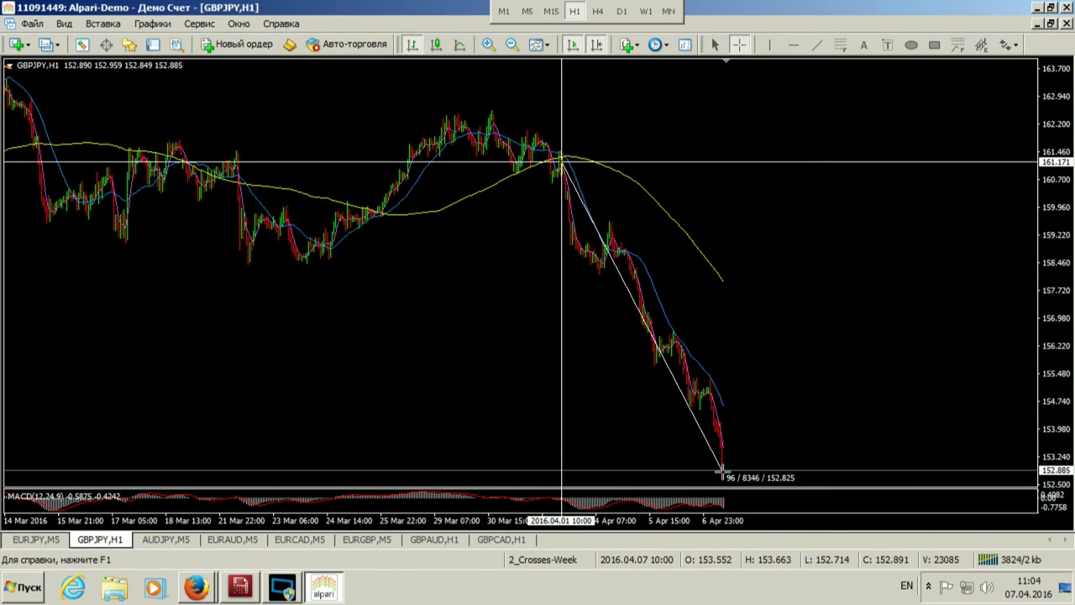
{"action": "left_click_drag", "start_coordinate": [722, 471], "coordinate": [586, 198]}
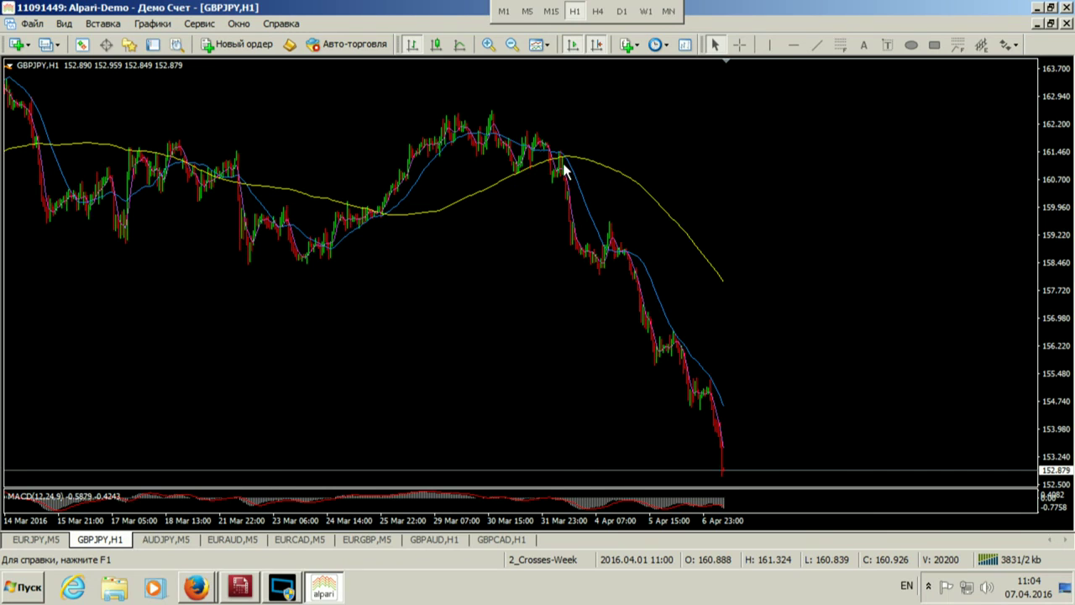
{"action": "middle_click", "coordinate": [564, 168]}
{"action": "left_click_drag", "start_coordinate": [563, 168], "coordinate": [590, 252]}
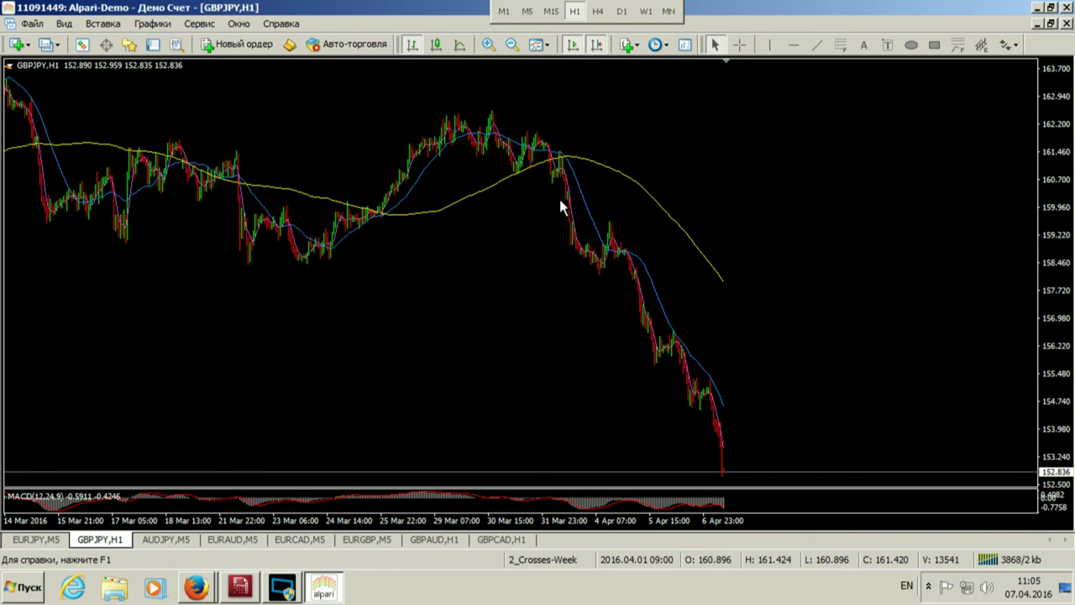
Step: Re-measure the H1 drop from the 1 Apr high, then switch GBPJPY to M5
{"action": "left_click", "coordinate": [526, 11]}
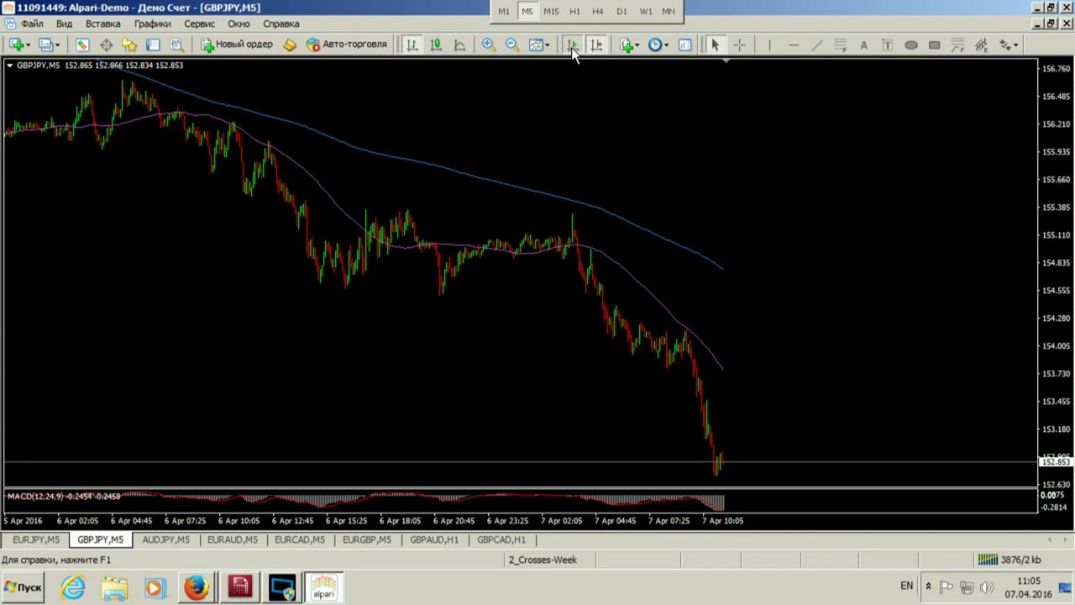
{"action": "left_click", "coordinate": [574, 11]}
{"action": "middle_click", "coordinate": [576, 113]}
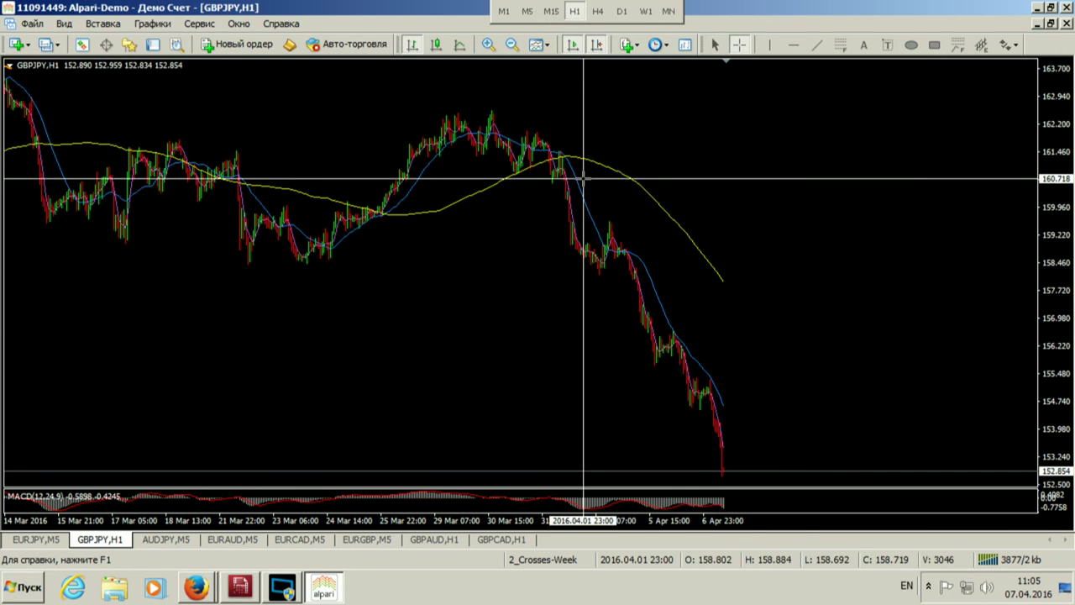
{"action": "left_click_drag", "start_coordinate": [552, 160], "coordinate": [720, 446]}
{"action": "middle_click", "coordinate": [574, 178]}
{"action": "left_click_drag", "start_coordinate": [551, 161], "coordinate": [722, 469]}
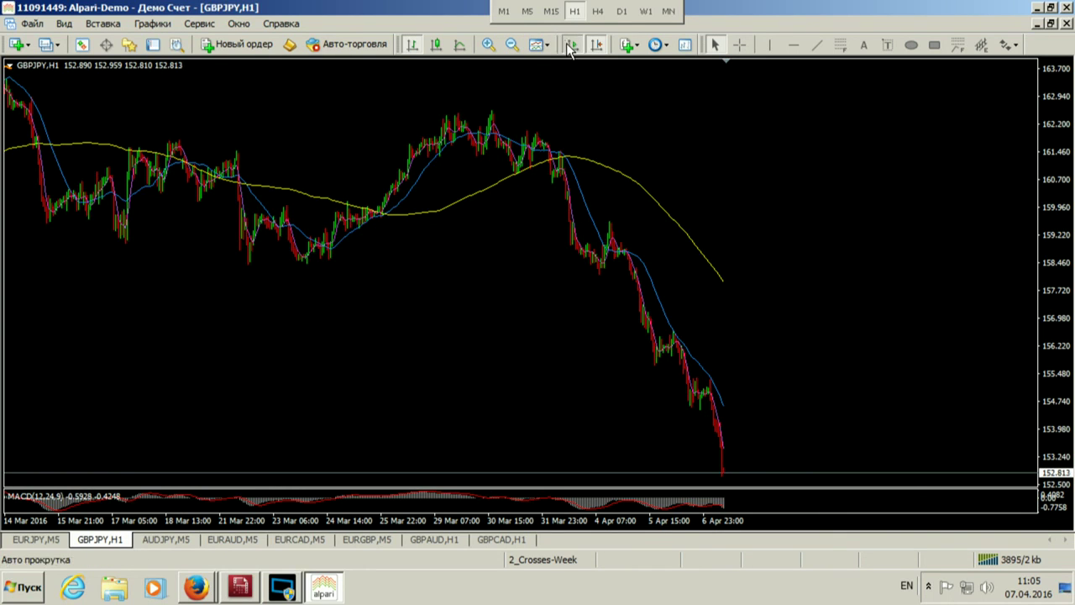
{"action": "left_click", "coordinate": [527, 11]}
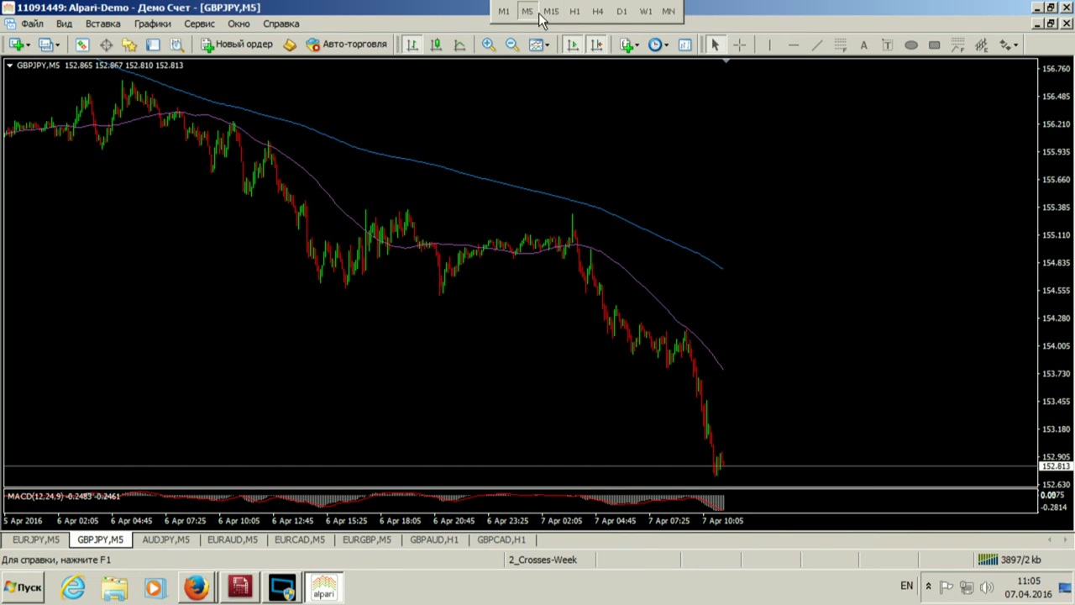
Step: Draw an orange trendline from the 5 Apr swing low and box that low in yellow
{"action": "scroll", "coordinate": [563, 117], "scroll_direction": "up", "scroll_amount": 4}
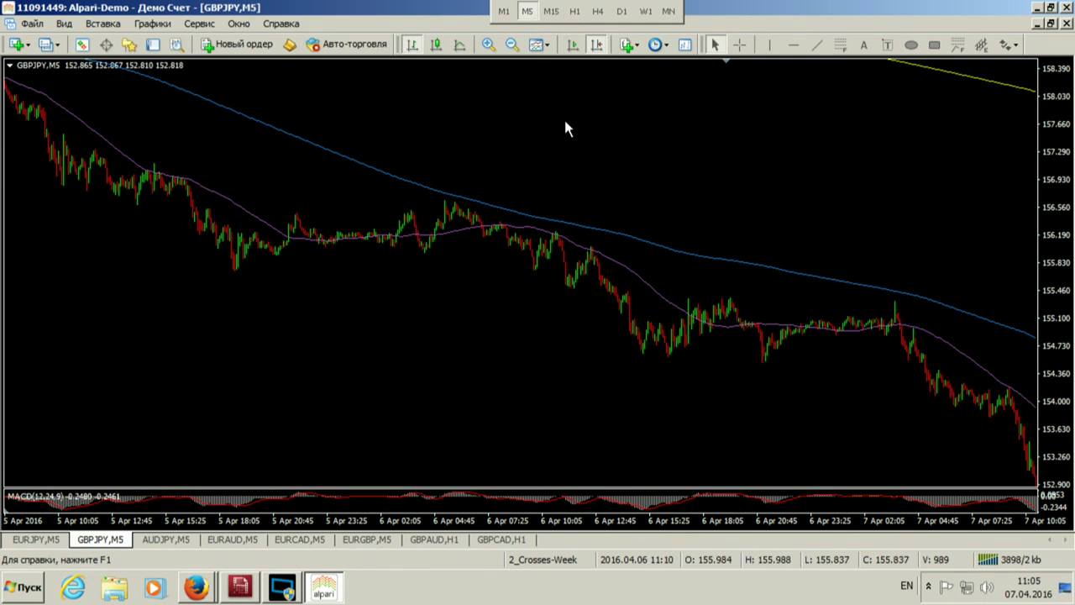
{"action": "scroll", "coordinate": [563, 127], "scroll_direction": "down", "scroll_amount": 3}
{"action": "left_click", "coordinate": [817, 45]}
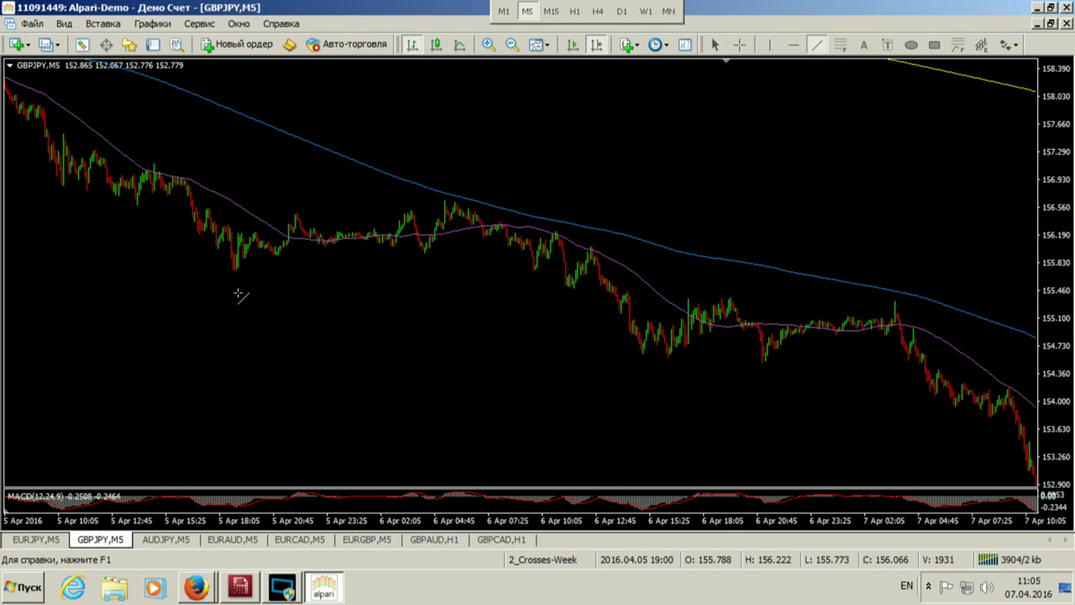
{"action": "left_click_drag", "start_coordinate": [234, 270], "coordinate": [607, 234]}
{"action": "left_click", "coordinate": [935, 45]}
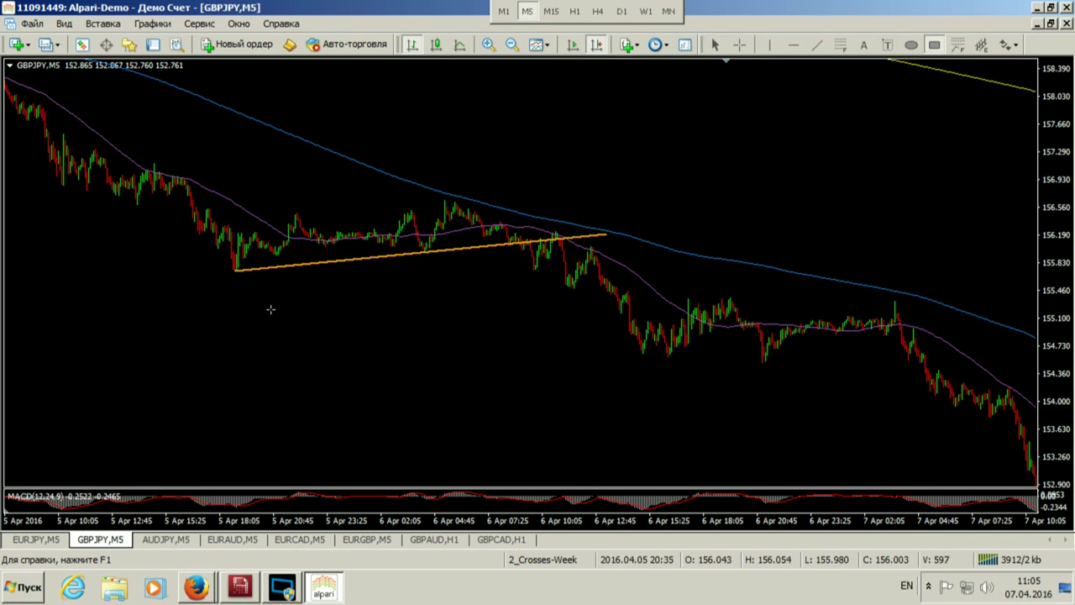
{"action": "mouse_move", "coordinate": [233, 263]}
{"action": "left_mouse_down"}
{"action": "mouse_move", "coordinate": [245, 281]}
{"action": "mouse_move", "coordinate": [420, 277]}
{"action": "mouse_move", "coordinate": [330, 277]}
{"action": "left_mouse_up"}
Step: Copy the yellow box onto the next swing low and add a parallel channel line above
{"action": "double_click", "coordinate": [326, 329]}
{"action": "left_click_drag", "start_coordinate": [326, 334], "coordinate": [518, 315]}
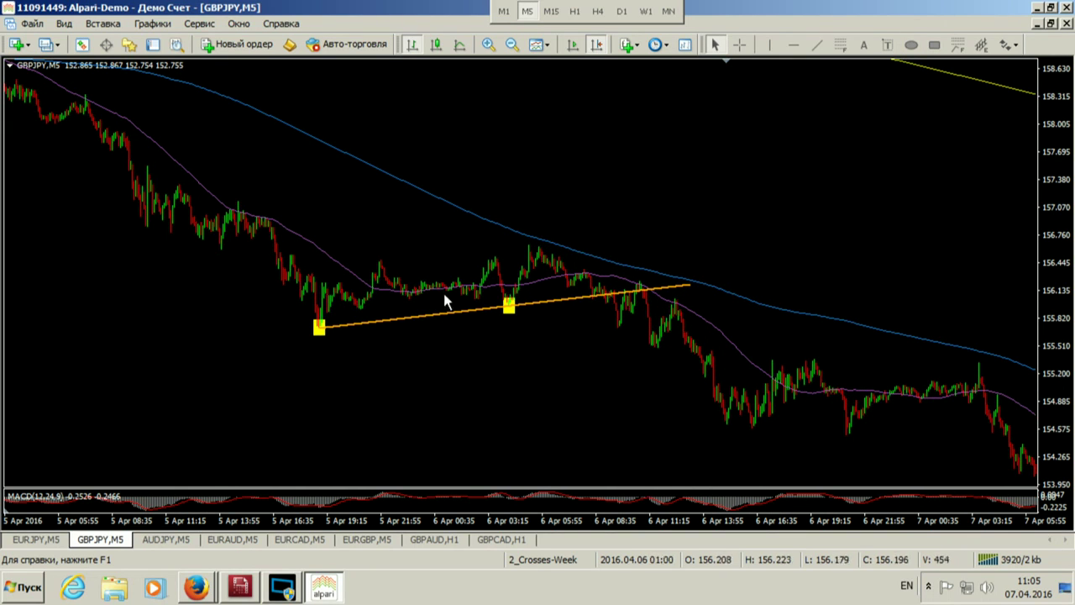
{"action": "left_click_drag", "start_coordinate": [570, 305], "coordinate": [504, 253]}
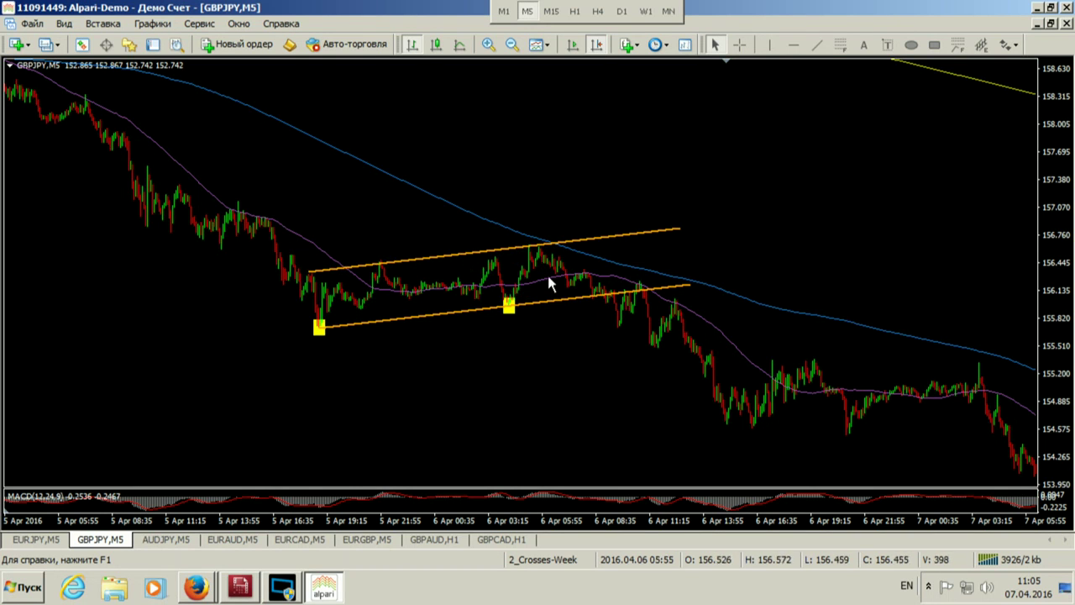
{"action": "scroll", "coordinate": [649, 270], "scroll_direction": "down", "scroll_amount": 5}
{"action": "middle_click", "coordinate": [312, 168]}
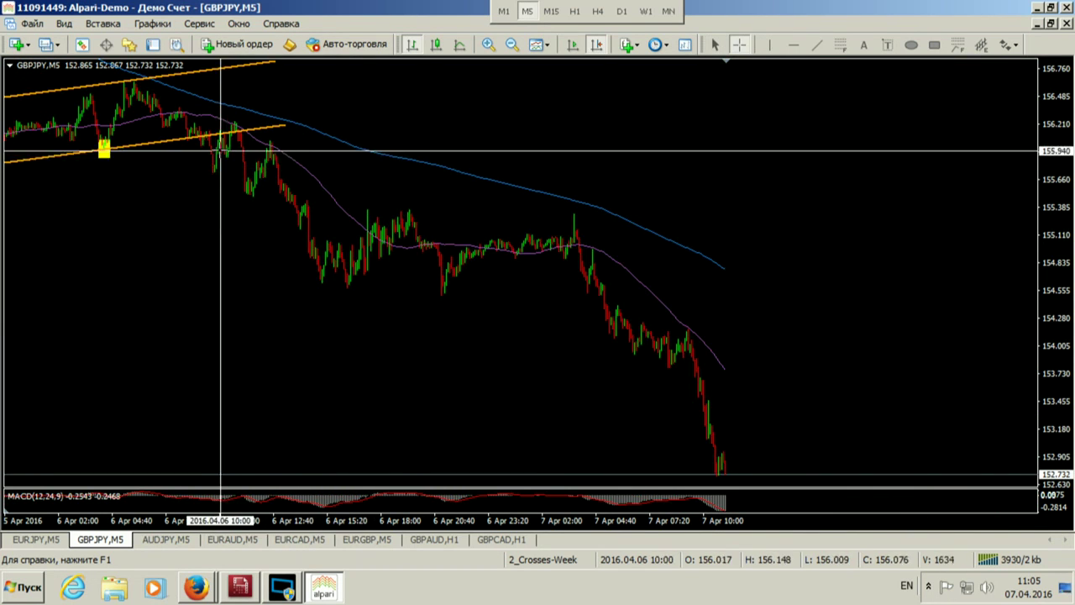
{"action": "left_click_drag", "start_coordinate": [210, 143], "coordinate": [715, 461]}
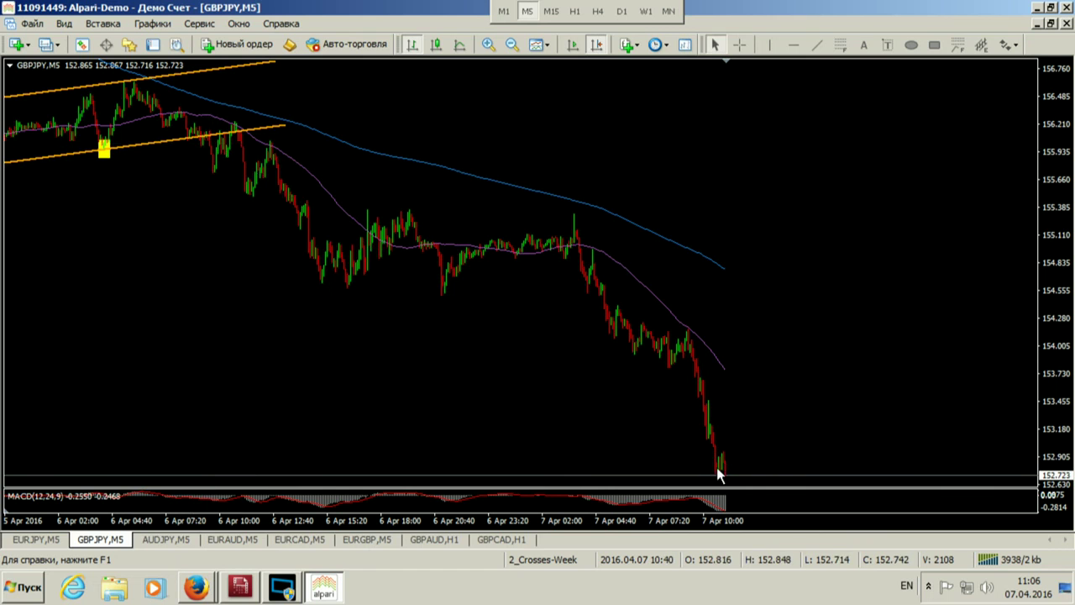
Step: Draw an orange trendline along the 4 Apr lows and box the 4 Apr swing low in yellow
{"action": "left_click", "coordinate": [572, 45]}
{"action": "scroll", "coordinate": [549, 93], "scroll_direction": "up", "scroll_amount": 10}
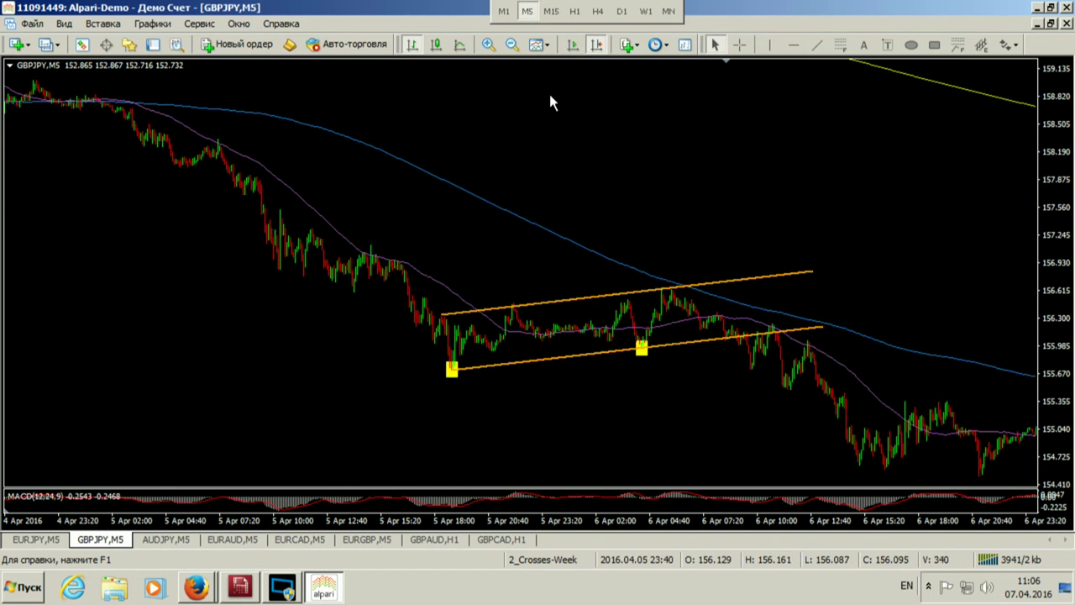
{"action": "left_click", "coordinate": [817, 45]}
{"action": "left_click_drag", "start_coordinate": [207, 220], "coordinate": [578, 146]}
{"action": "left_click", "coordinate": [934, 45]}
{"action": "mouse_move", "coordinate": [200, 215]}
{"action": "left_mouse_down"}
{"action": "mouse_move", "coordinate": [264, 220]}
{"action": "mouse_move", "coordinate": [444, 186]}
{"action": "left_mouse_up"}
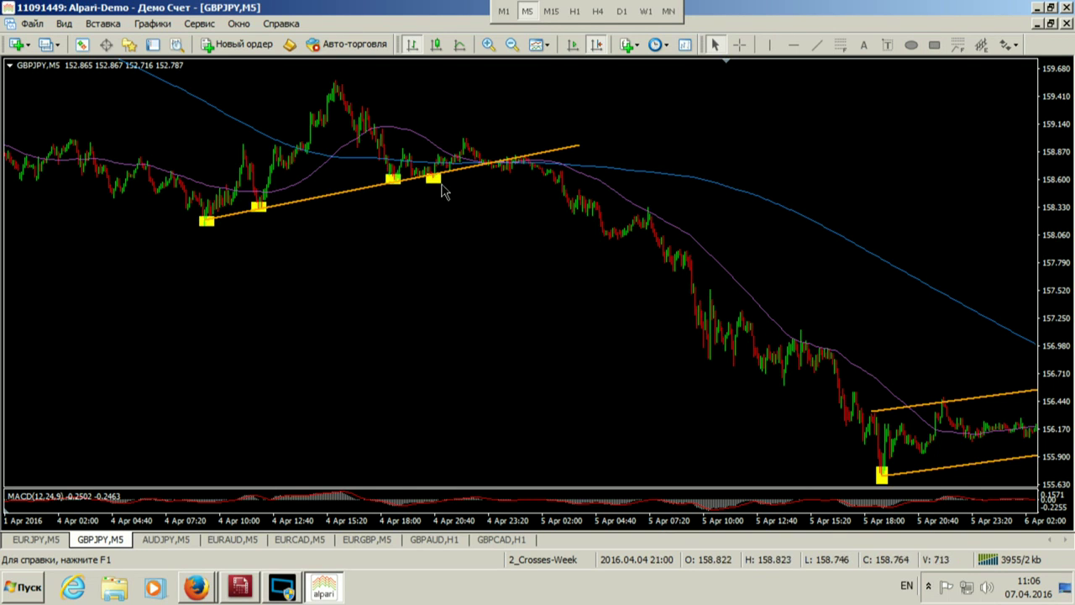
Step: Measure the small move near the trendline and the drop after its break
{"action": "middle_click", "coordinate": [490, 158]}
{"action": "left_click_drag", "start_coordinate": [490, 157], "coordinate": [463, 135]}
{"action": "scroll", "coordinate": [530, 159], "scroll_direction": "down", "scroll_amount": 5}
{"action": "middle_click", "coordinate": [310, 158]}
{"action": "left_click_drag", "start_coordinate": [311, 157], "coordinate": [667, 450]}
Step: Draw an orange trendline along GBPJPY's 1 Apr lows
{"action": "scroll", "coordinate": [424, 199], "scroll_direction": "up", "scroll_amount": 5}
{"action": "scroll", "coordinate": [426, 198], "scroll_direction": "up", "scroll_amount": 10}
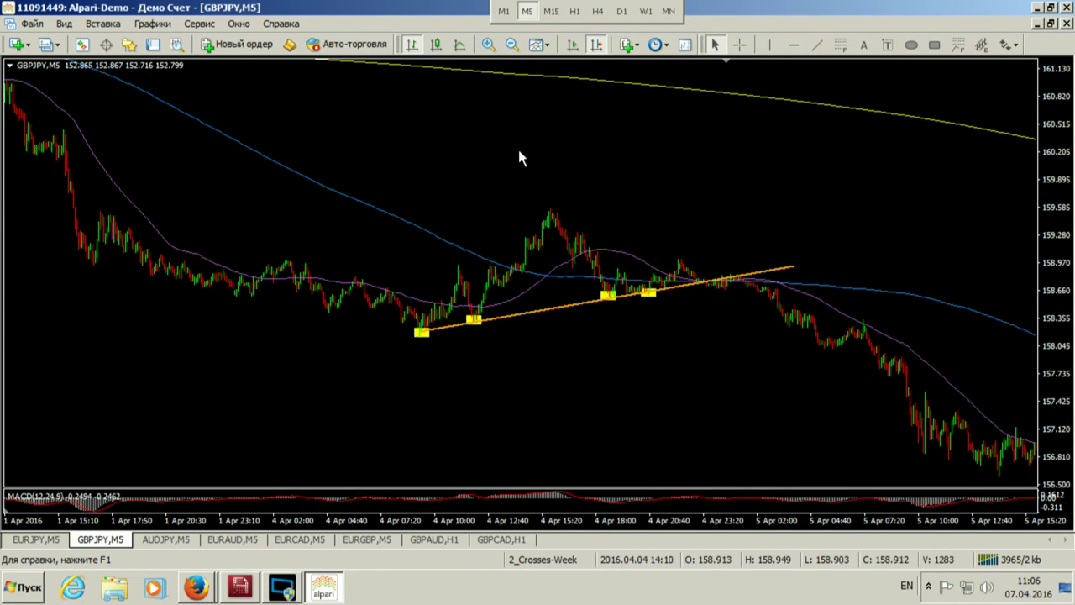
{"action": "scroll", "coordinate": [352, 176], "scroll_direction": "up", "scroll_amount": 3}
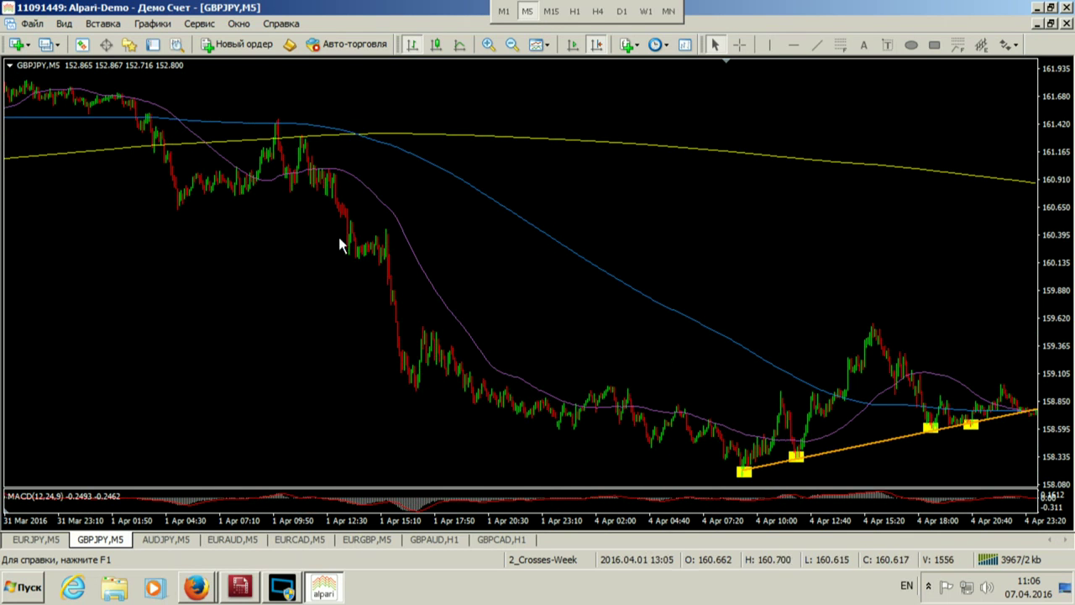
{"action": "left_click", "coordinate": [817, 45]}
{"action": "left_click_drag", "start_coordinate": [178, 205], "coordinate": [381, 179]}
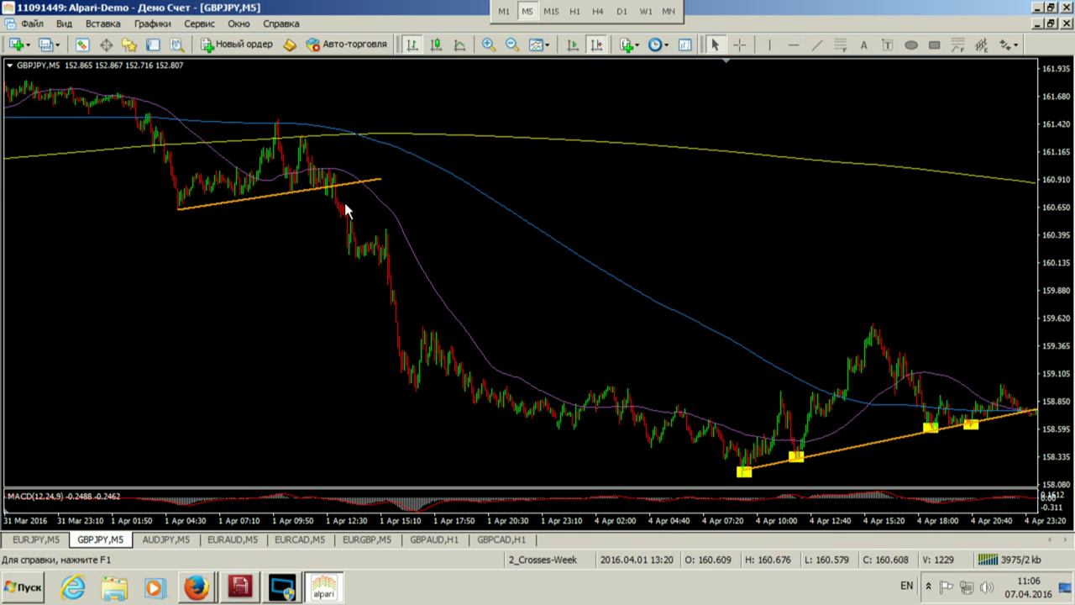
{"action": "scroll", "coordinate": [378, 219], "scroll_direction": "down", "scroll_amount": 10}
{"action": "scroll", "coordinate": [638, 168], "scroll_direction": "down", "scroll_amount": 17}
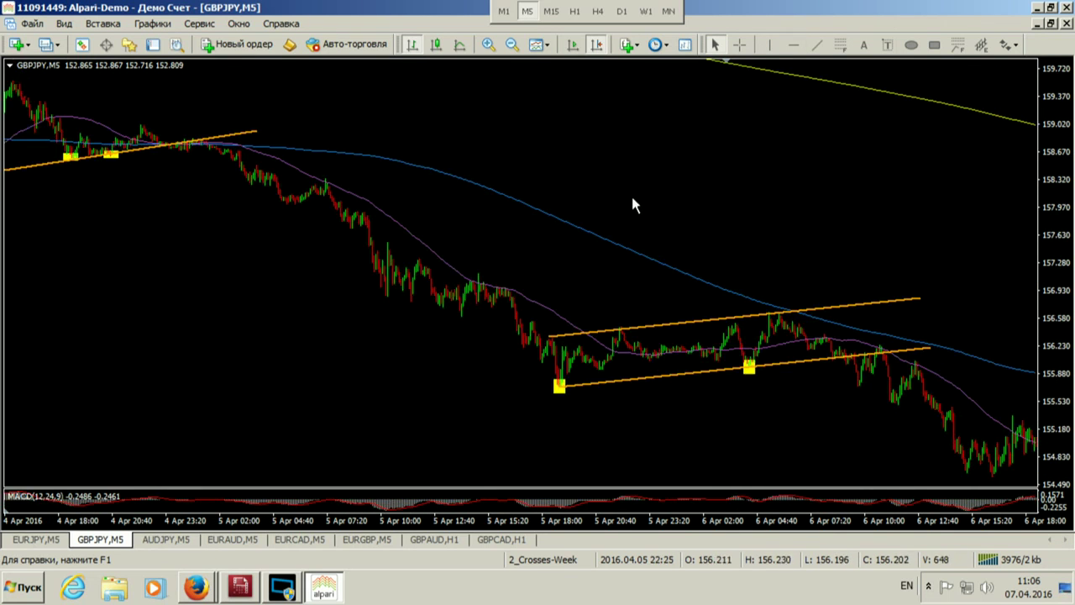
{"action": "scroll", "coordinate": [588, 306], "scroll_direction": "down", "scroll_amount": 7}
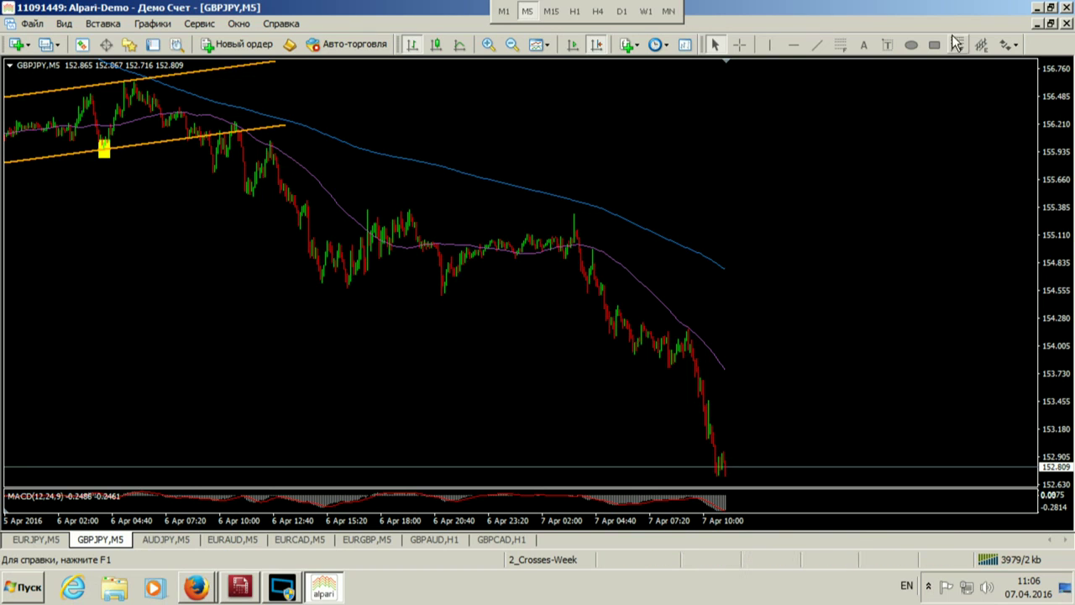
Step: Re-tile the charts and drag GBPCAD's MACD separator down to enlarge its price pane
{"action": "left_click", "coordinate": [1051, 24]}
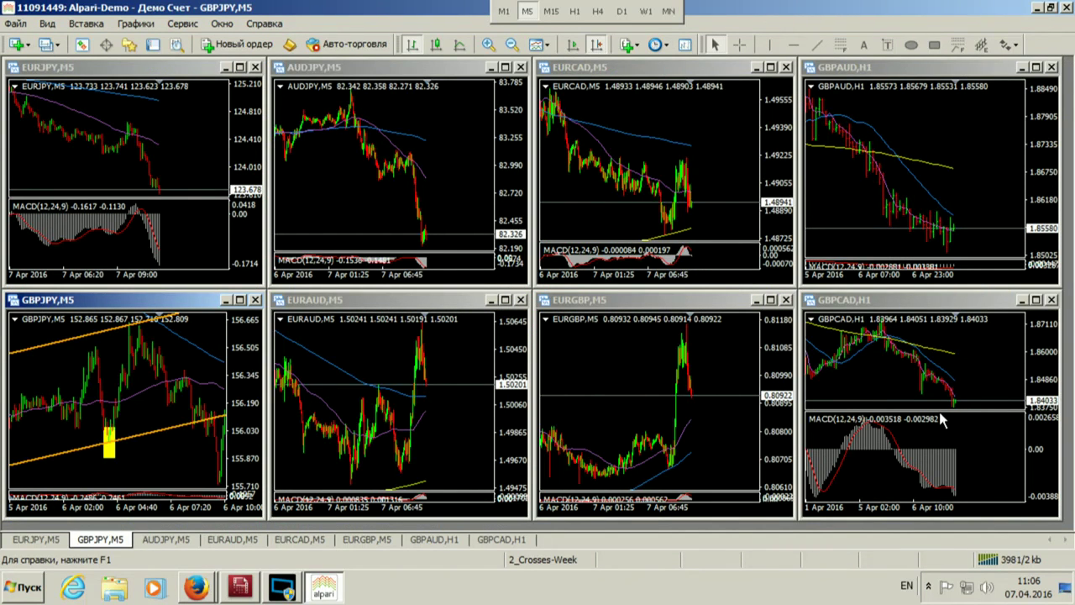
{"action": "left_click_drag", "start_coordinate": [939, 410], "coordinate": [938, 485]}
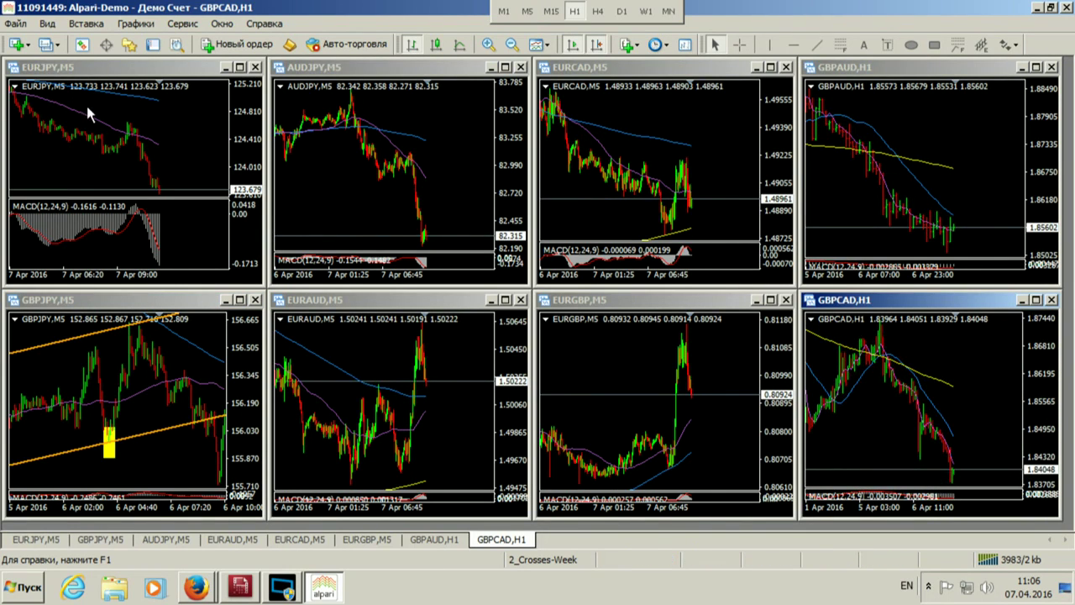
{"action": "left_click", "coordinate": [49, 90]}
{"action": "left_click", "coordinate": [59, 47]}
{"action": "left_click", "coordinate": [61, 48]}
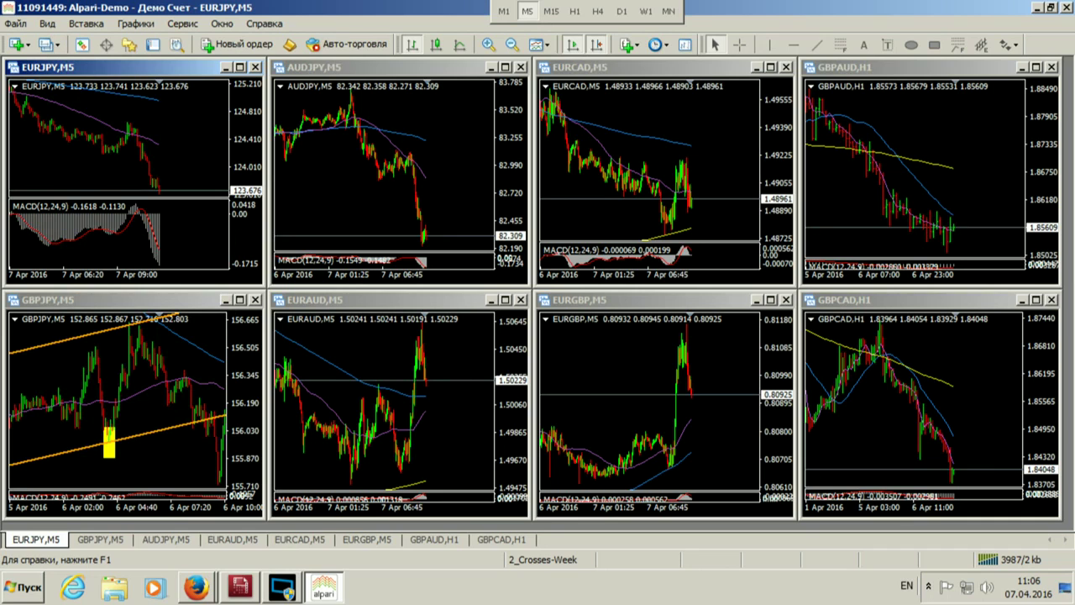